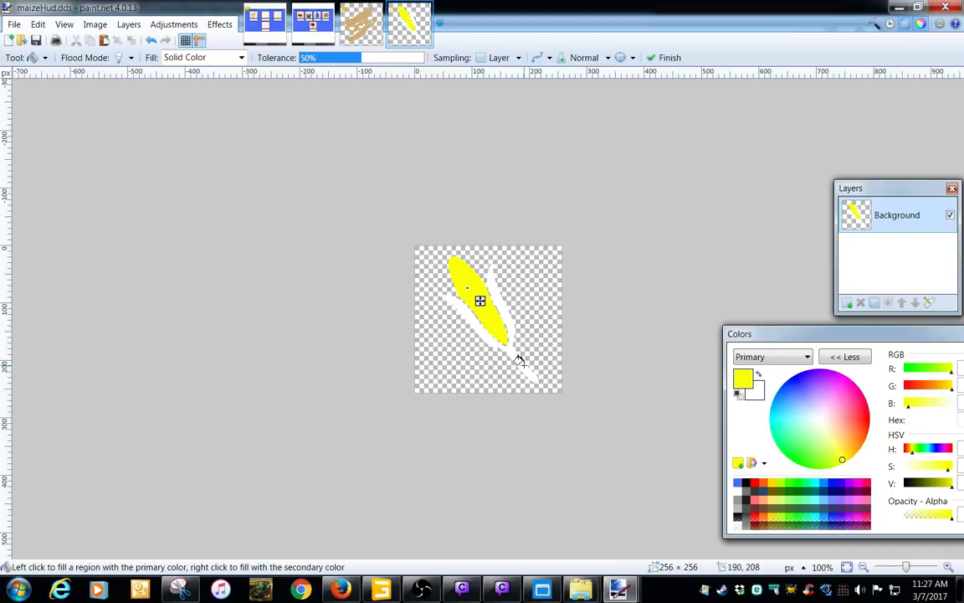
Flood-fill the white husk and stem of the maize icon with bright green, keeping the cob yellow
{"action": "left_click_drag", "start_coordinate": [841, 466], "coordinate": [797, 461]}
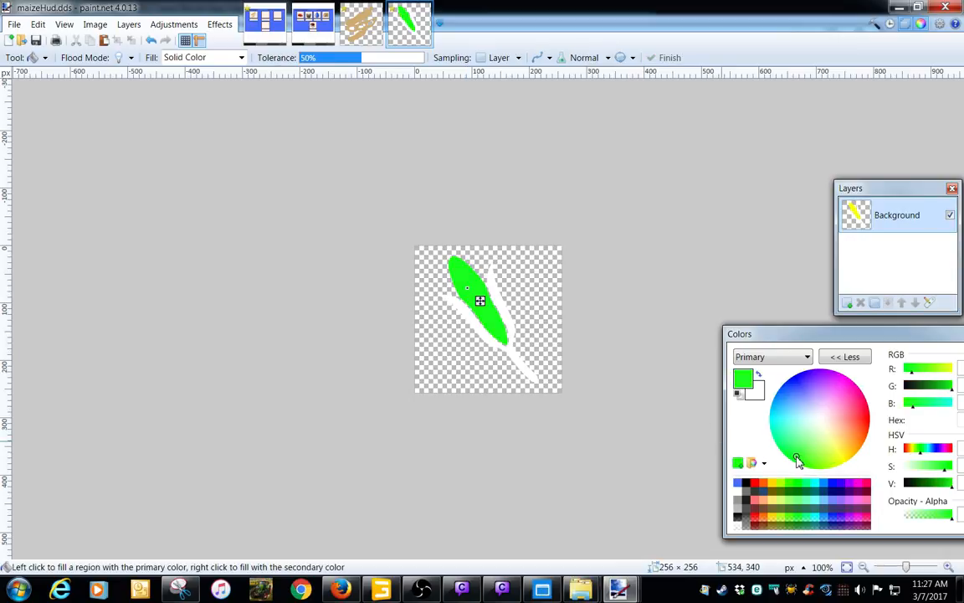
{"action": "key", "text": "ctrl+z"}
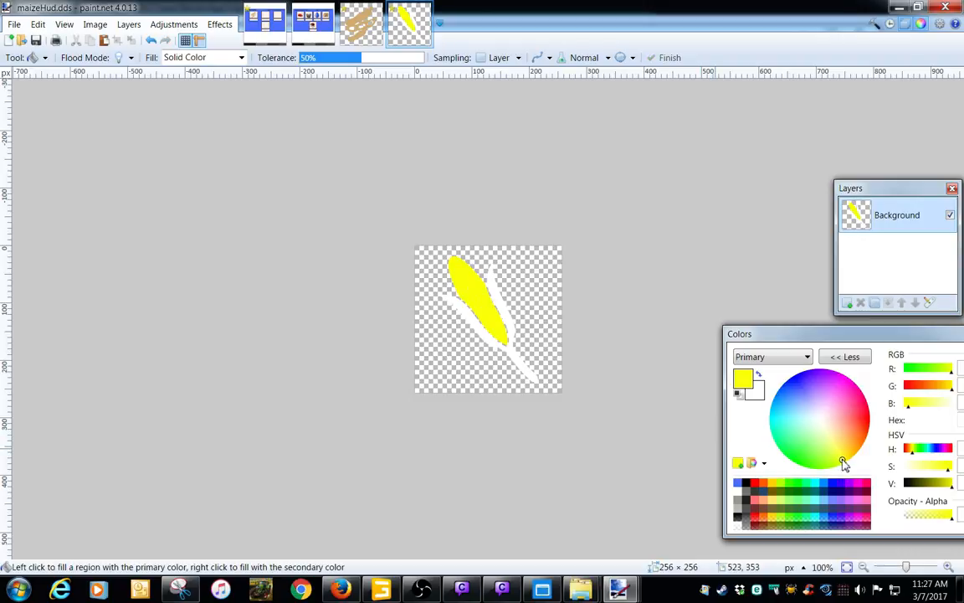
{"action": "left_click_drag", "start_coordinate": [843, 463], "coordinate": [812, 465]}
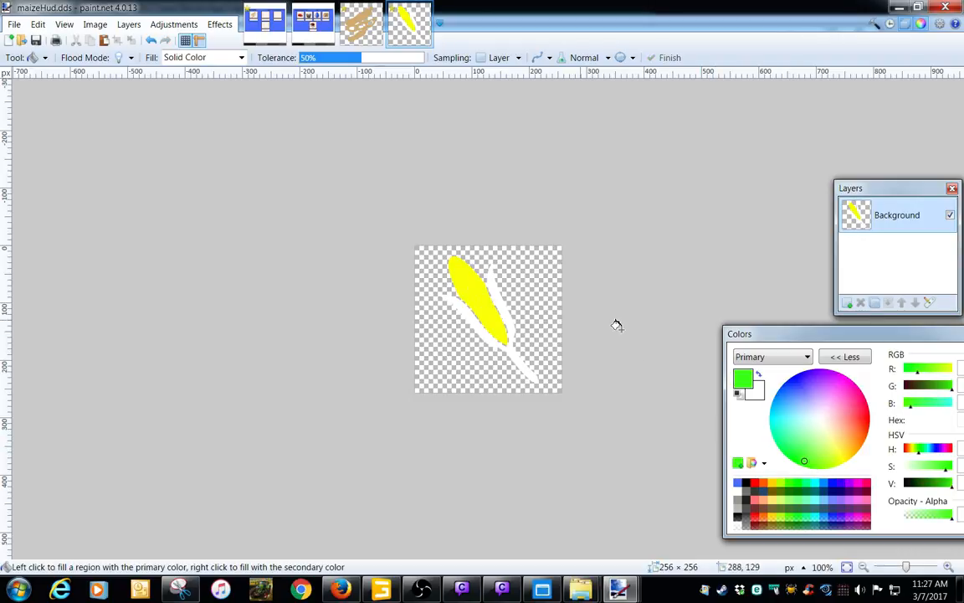
{"action": "left_click", "coordinate": [485, 335]}
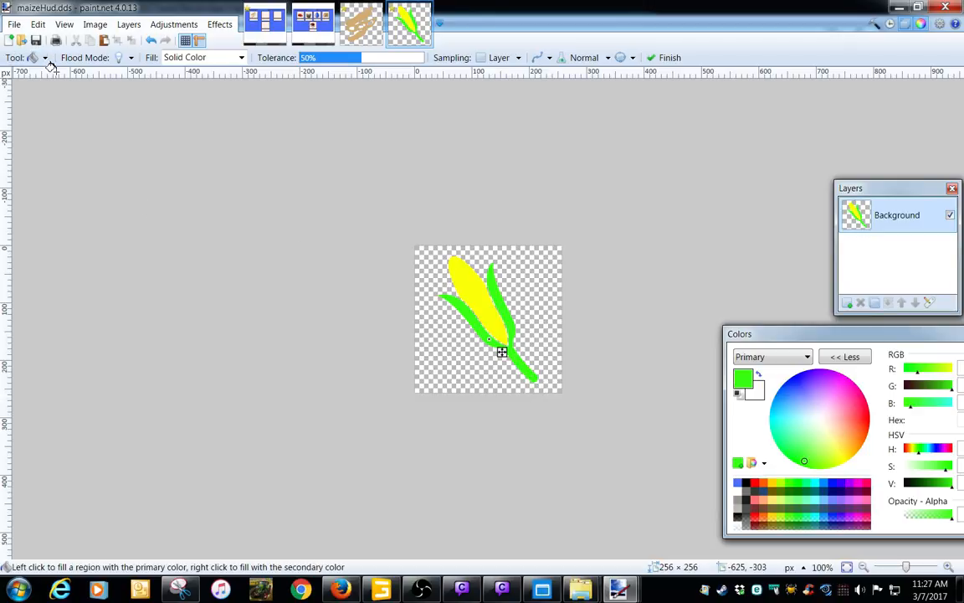
Copy the whole maize icon into a new layer of pigFoodDisplay.dds, scaled to about 159 × 159 pixels inside the middle upper box
{"action": "key", "text": "ctrl+a"}
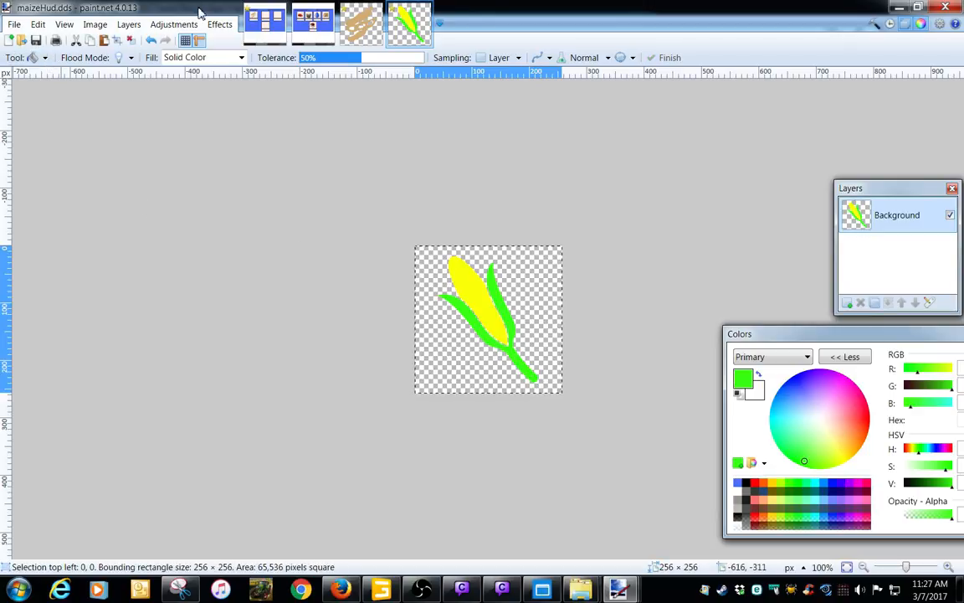
{"action": "left_click", "coordinate": [255, 25]}
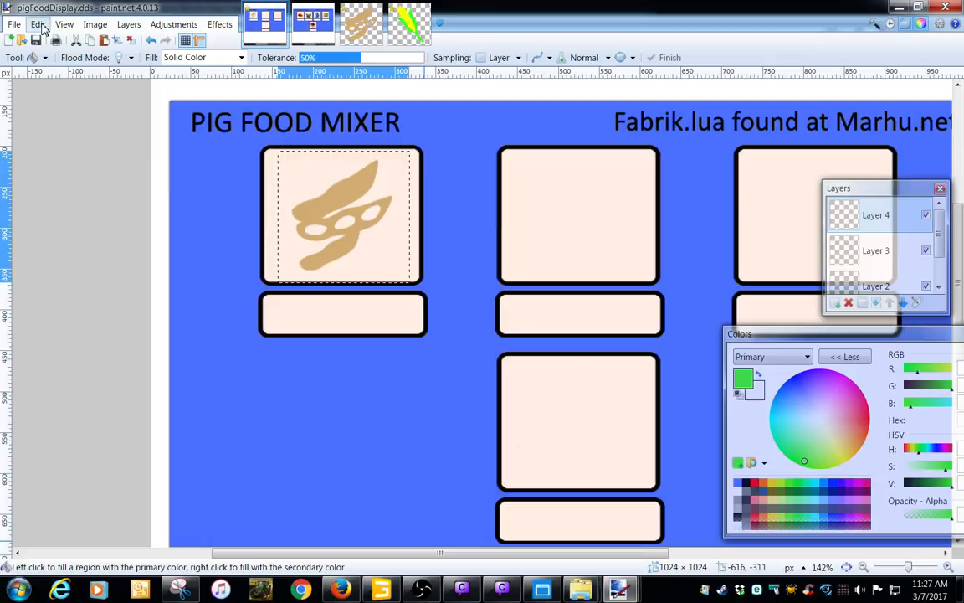
{"action": "left_click", "coordinate": [40, 25]}
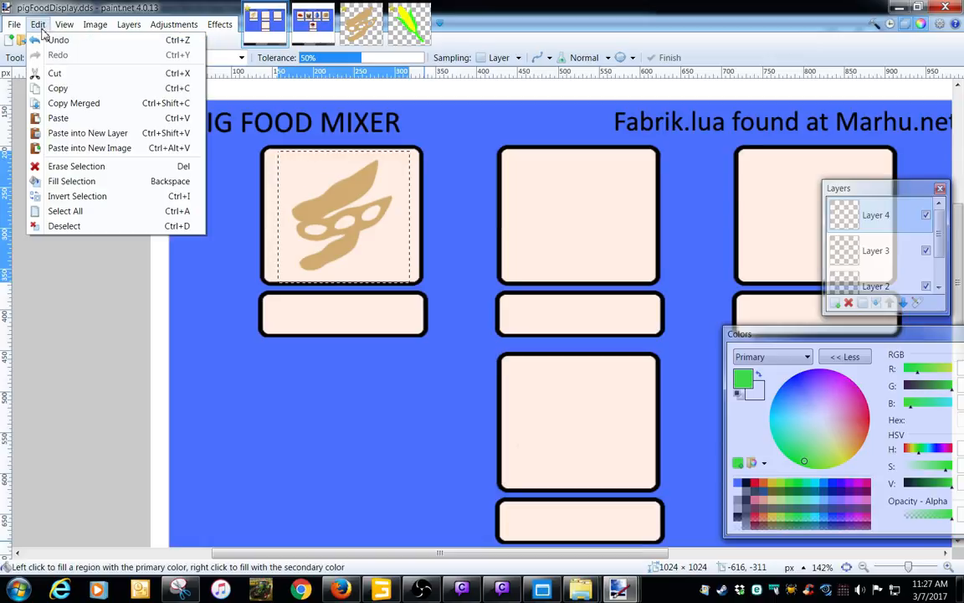
{"action": "left_click", "coordinate": [67, 129]}
{"action": "left_click_drag", "start_coordinate": [377, 305], "coordinate": [657, 307]}
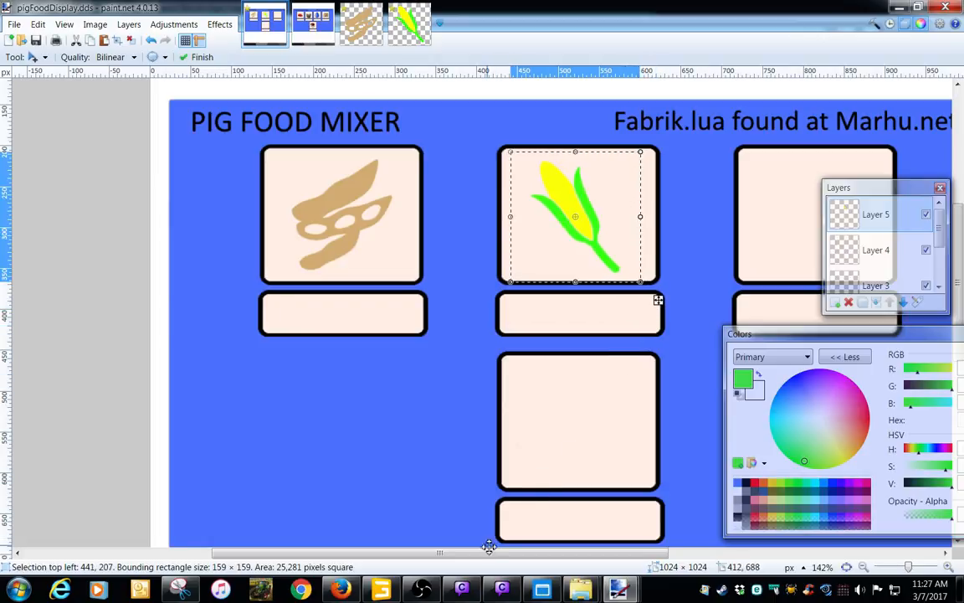
Open potatoHud.dds from the huds folder for editing
{"action": "left_click_drag", "start_coordinate": [490, 551], "coordinate": [553, 565]}
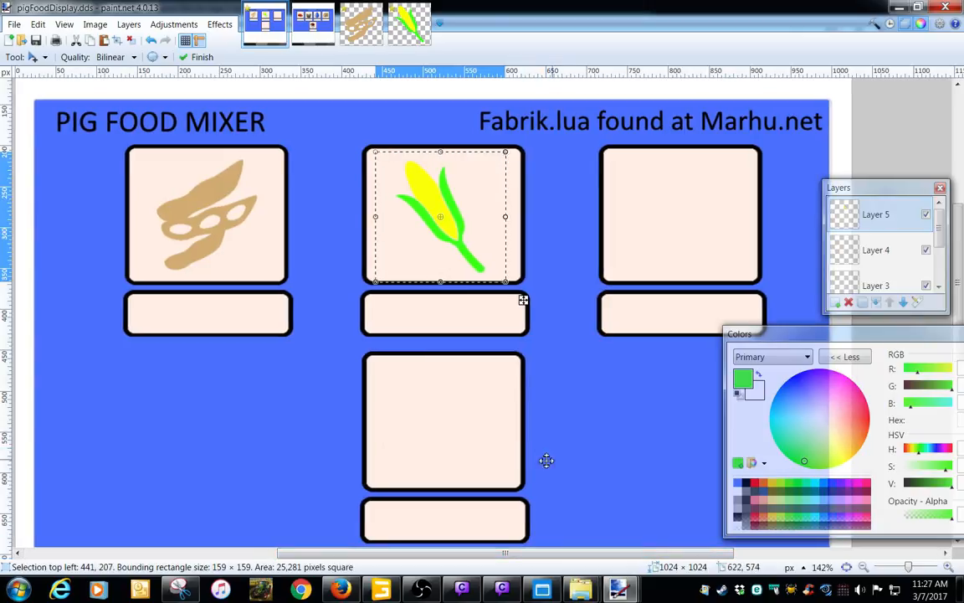
{"action": "mouse_move", "coordinate": [619, 590]}
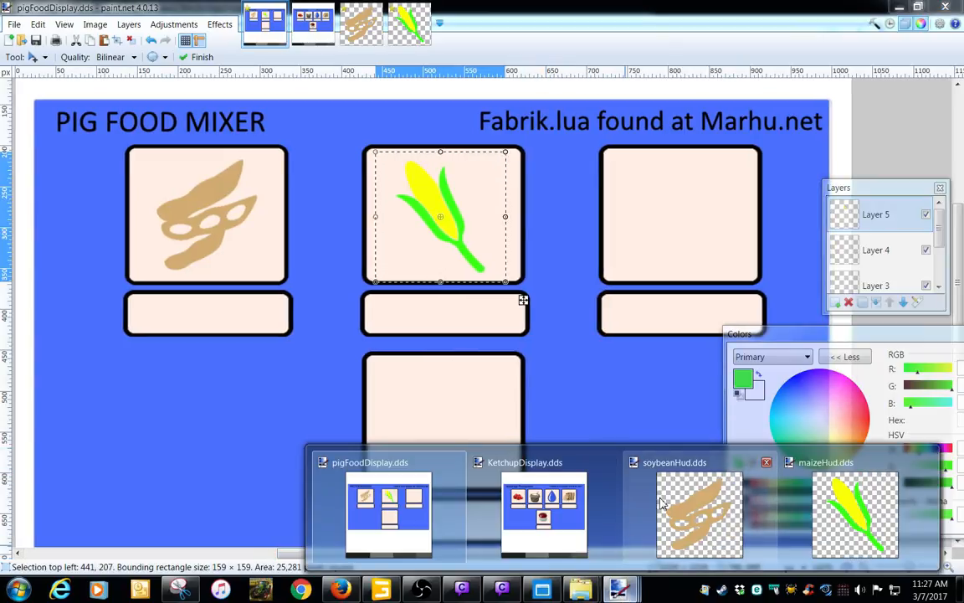
{"action": "mouse_move", "coordinate": [578, 590]}
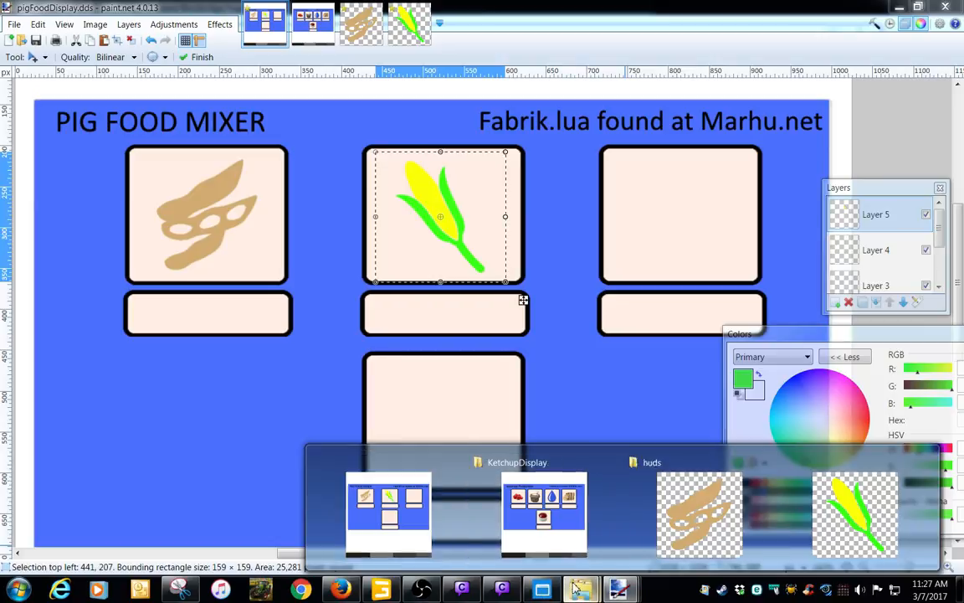
{"action": "left_click", "coordinate": [653, 506]}
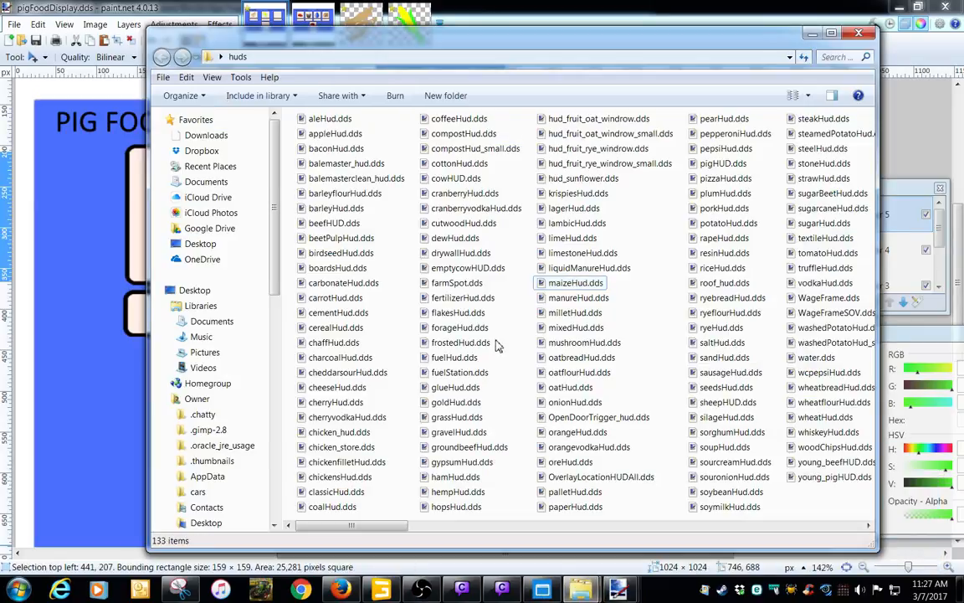
{"action": "type", "text": "pork"}
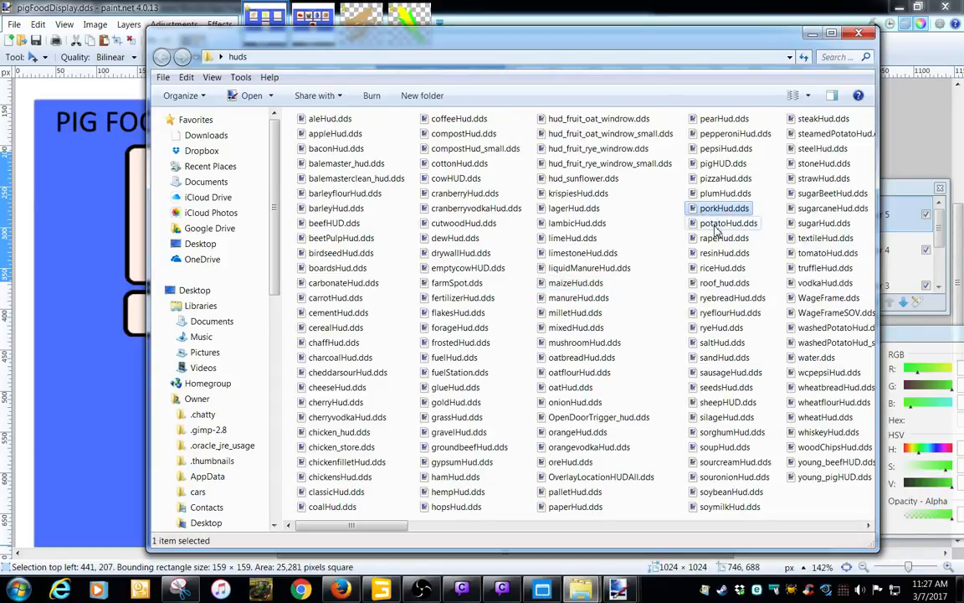
{"action": "double_click", "coordinate": [720, 224]}
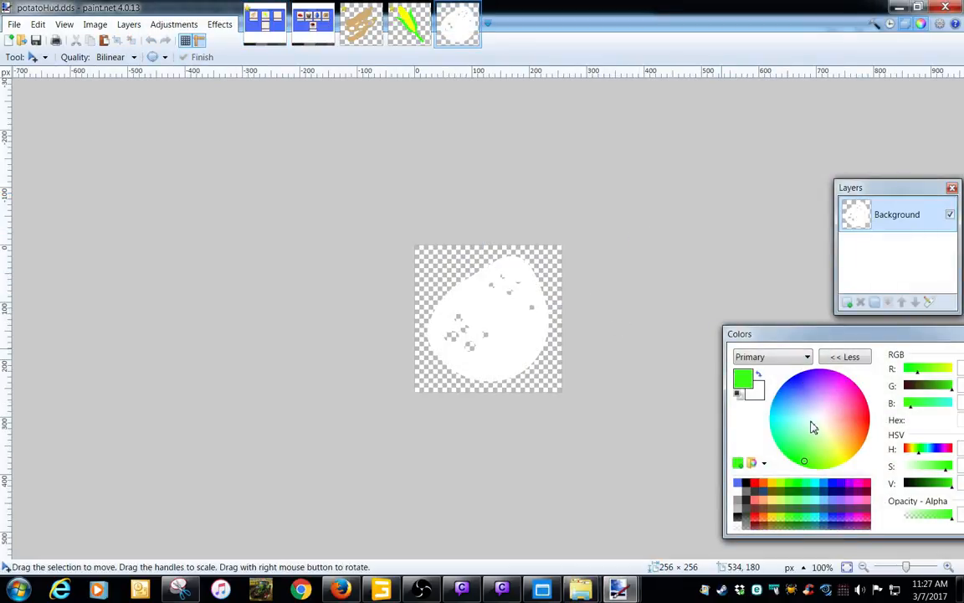
Open the texture potatoes_diffuse.dds from the Farming Simulator 17 data folder fillPlanes as a colour reference
{"action": "left_click_drag", "start_coordinate": [805, 463], "coordinate": [852, 448]}
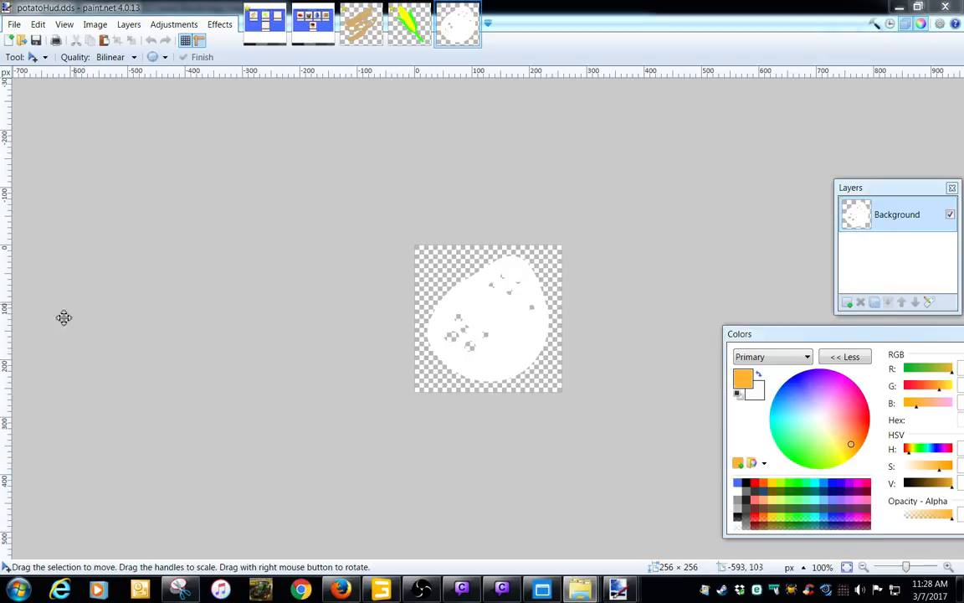
{"action": "key", "text": "alt+Tab"}
{"action": "double_click", "coordinate": [346, 151]}
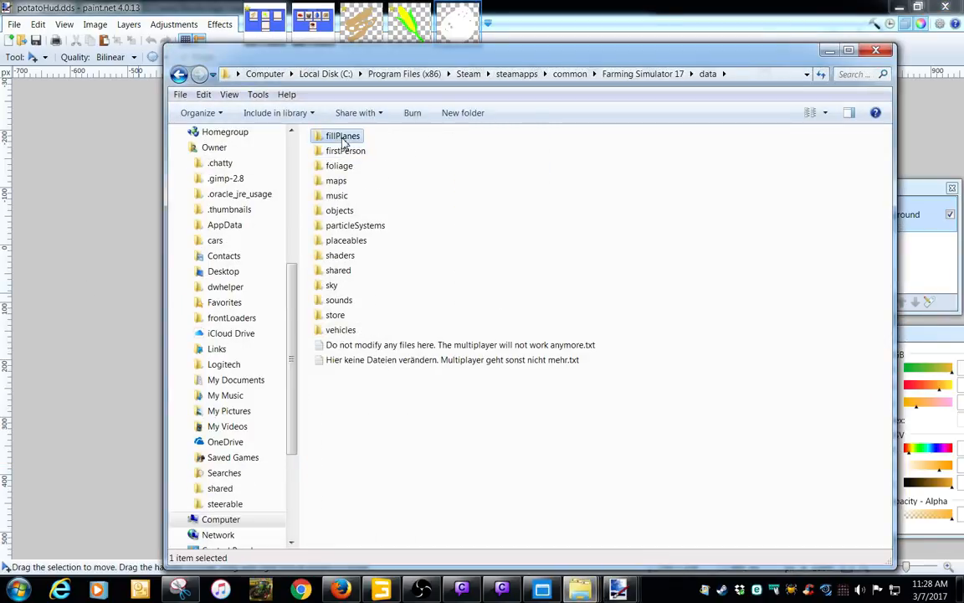
{"action": "double_click", "coordinate": [334, 134]}
{"action": "left_click", "coordinate": [521, 255]}
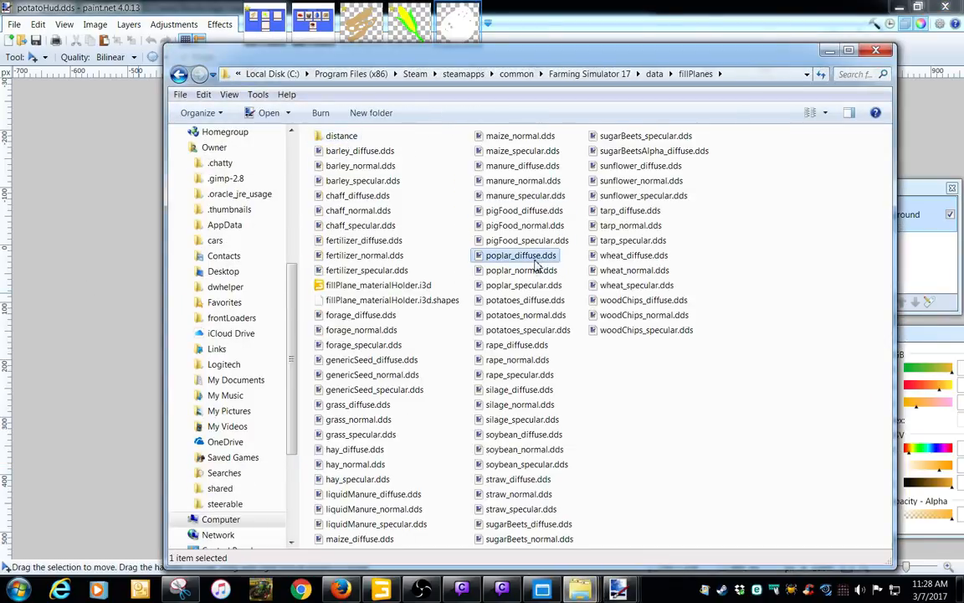
{"action": "double_click", "coordinate": [518, 303]}
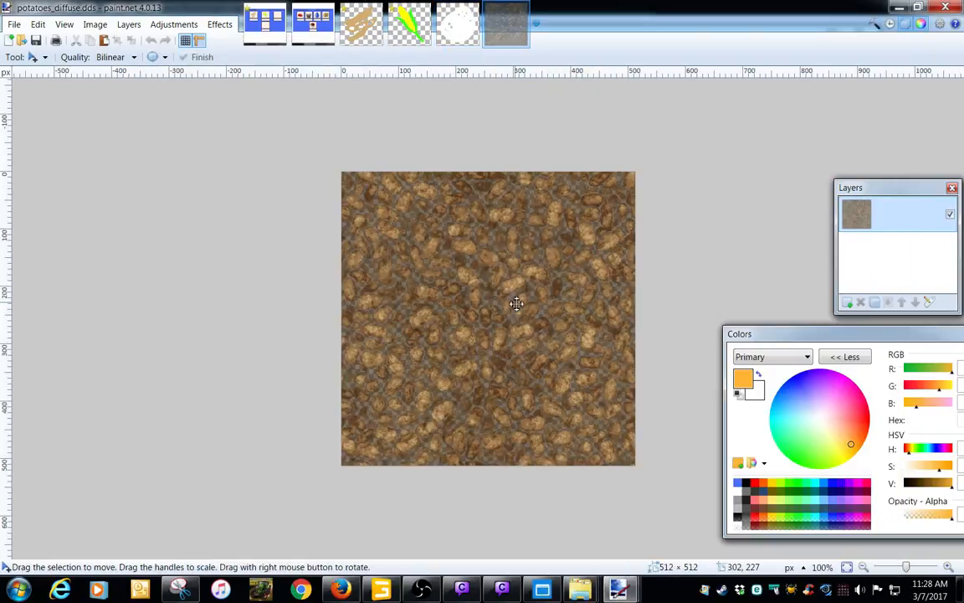
Sample a brown from the potato texture and flood-fill the white potato in potatoHud.dds with it
{"action": "left_click", "coordinate": [45, 57]}
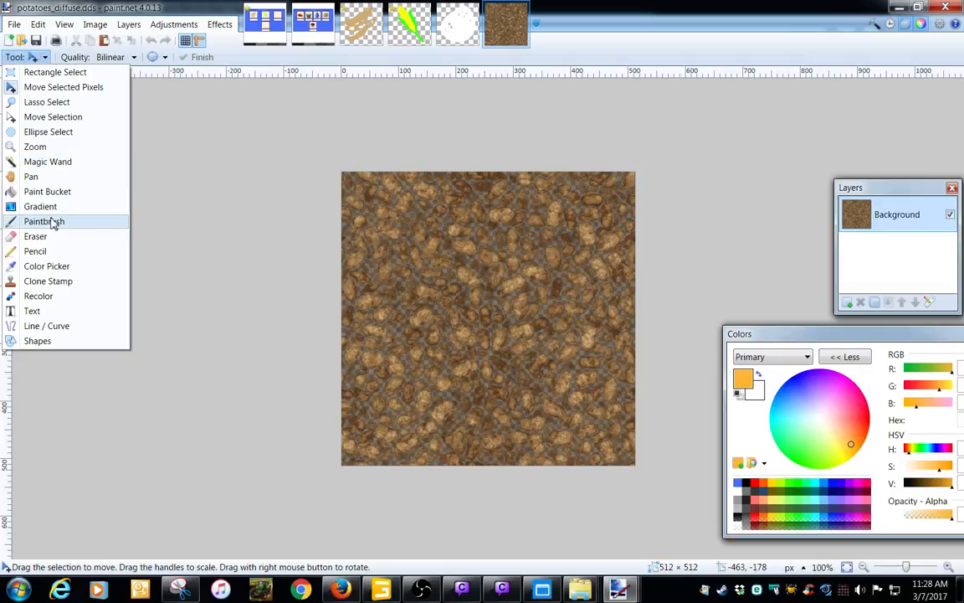
{"action": "left_click", "coordinate": [47, 266]}
{"action": "left_click", "coordinate": [434, 246]}
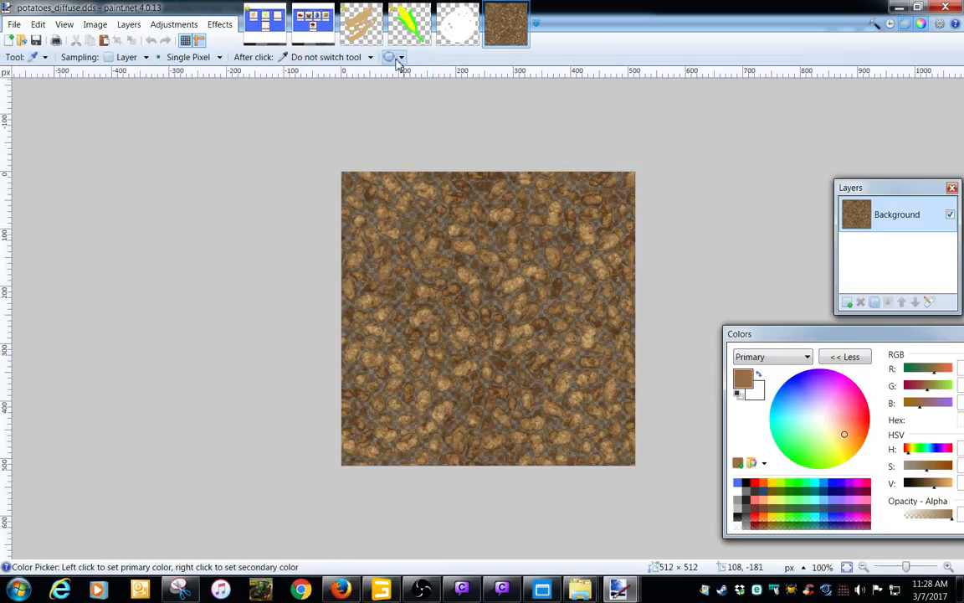
{"action": "left_click", "coordinate": [437, 39]}
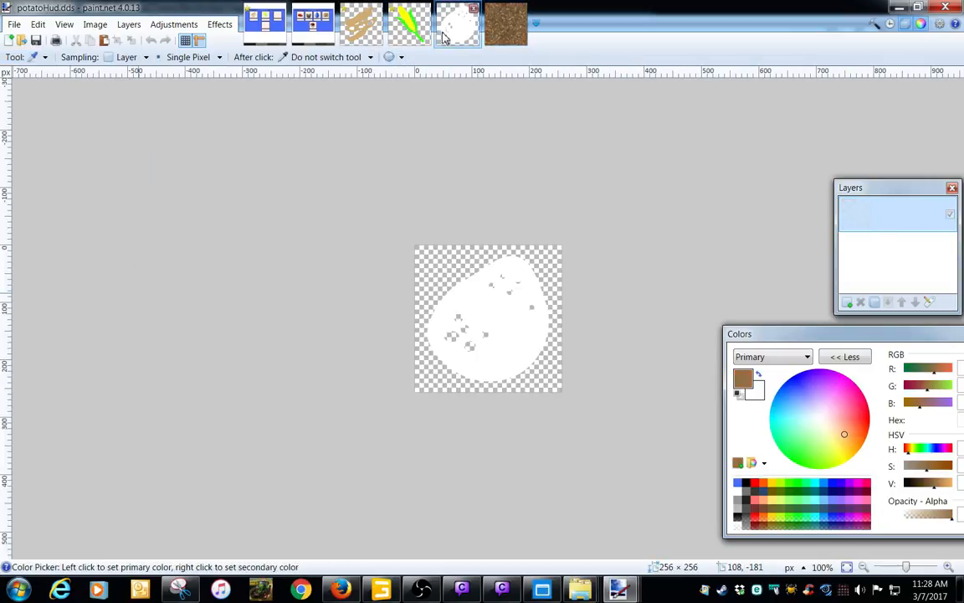
{"action": "left_click", "coordinate": [37, 57]}
{"action": "left_click", "coordinate": [47, 192]}
{"action": "left_click", "coordinate": [501, 315]}
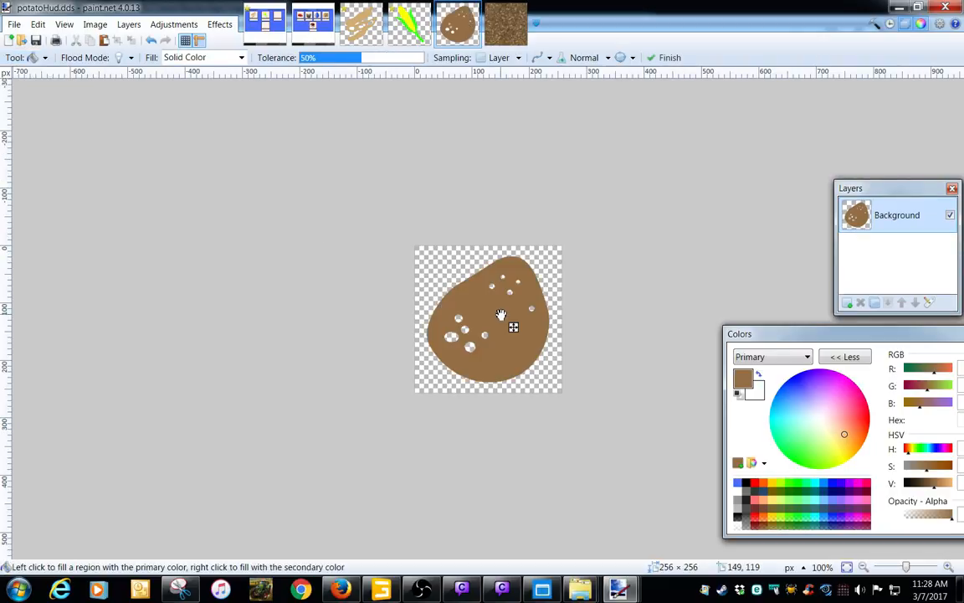
Copy the whole potato icon into a new layer of pigFoodDisplay.dds and fit it into the empty third upper box
{"action": "key", "text": "ctrl+a"}
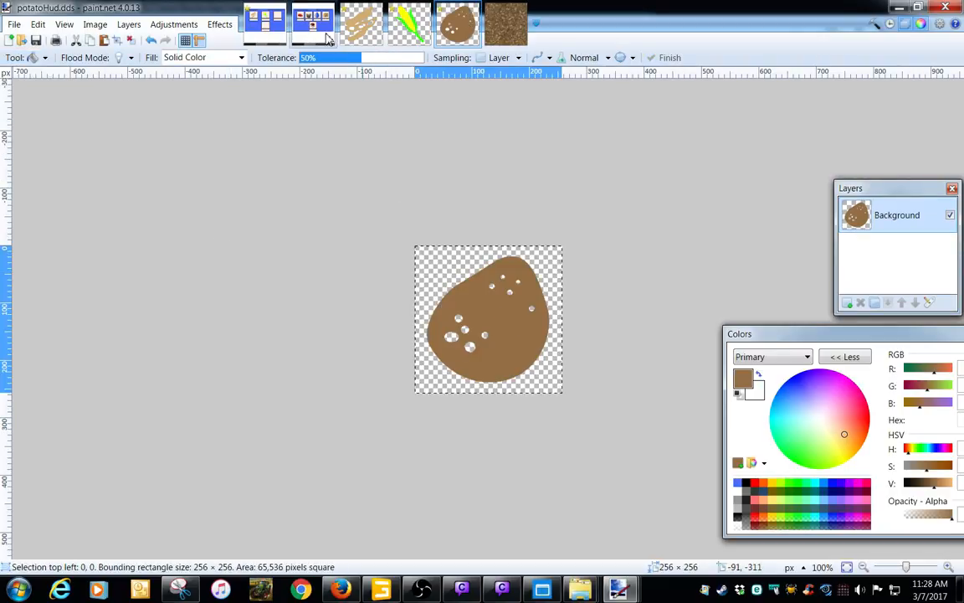
{"action": "left_click", "coordinate": [264, 23]}
{"action": "left_click", "coordinate": [37, 23]}
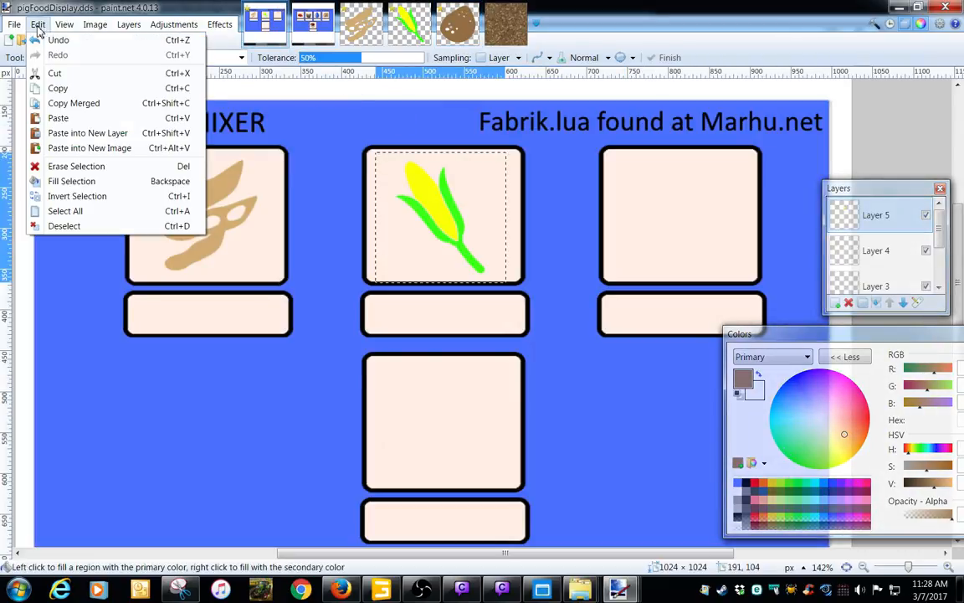
{"action": "left_click", "coordinate": [80, 131]}
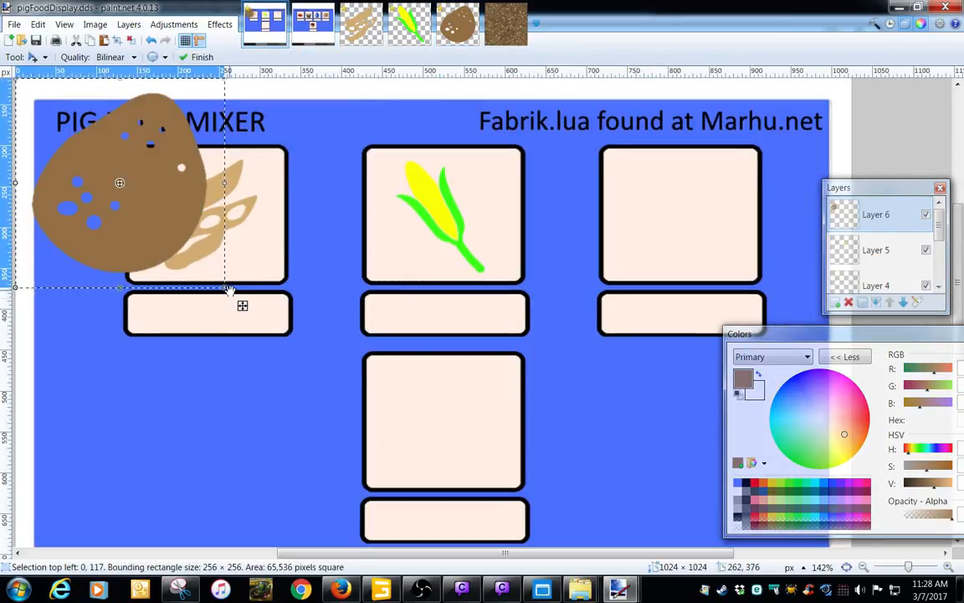
{"action": "left_click_drag", "start_coordinate": [229, 289], "coordinate": [761, 300]}
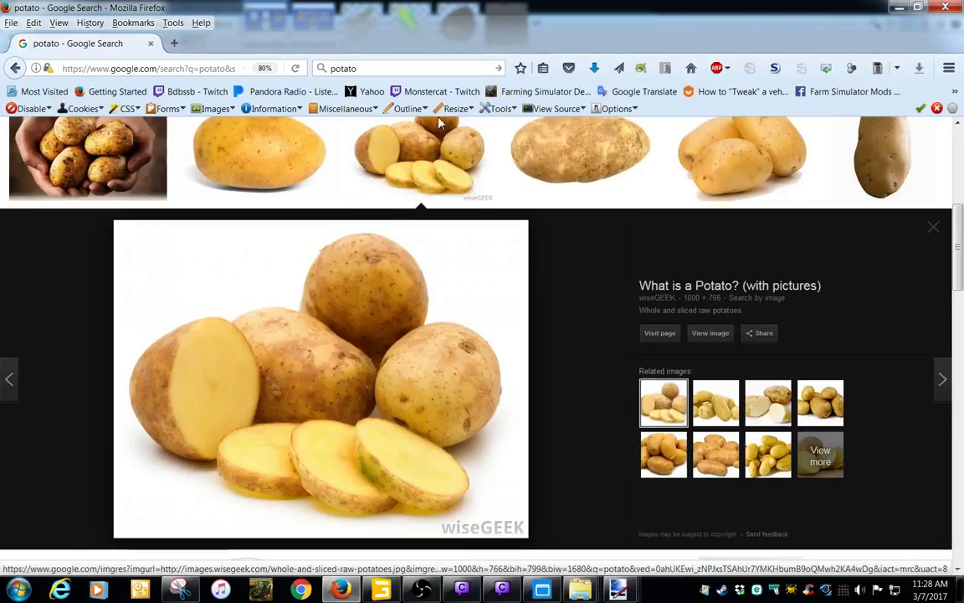
Switch to Firefox and run a Google image search for "pig food"
{"action": "left_click", "coordinate": [355, 68]}
{"action": "key", "text": "BackSpace"}
{"action": "key", "text": "BackSpace"}
{"action": "key", "text": "BackSpace"}
{"action": "key", "text": "BackSpace"}
{"action": "key", "text": "BackSpace"}
{"action": "key", "text": "BackSpace"}
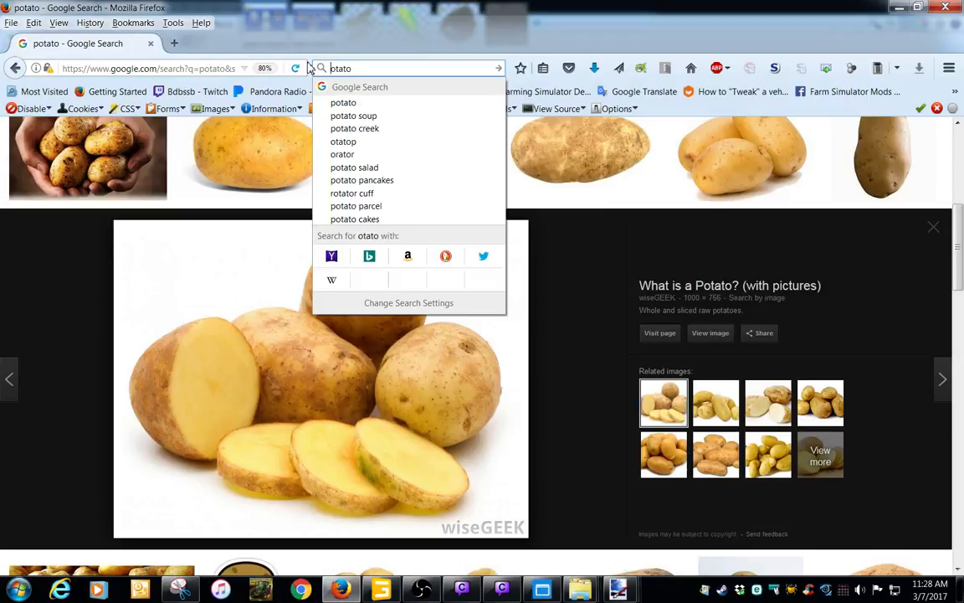
{"action": "type", "text": "pu"}
{"action": "key", "text": "BackSpace"}
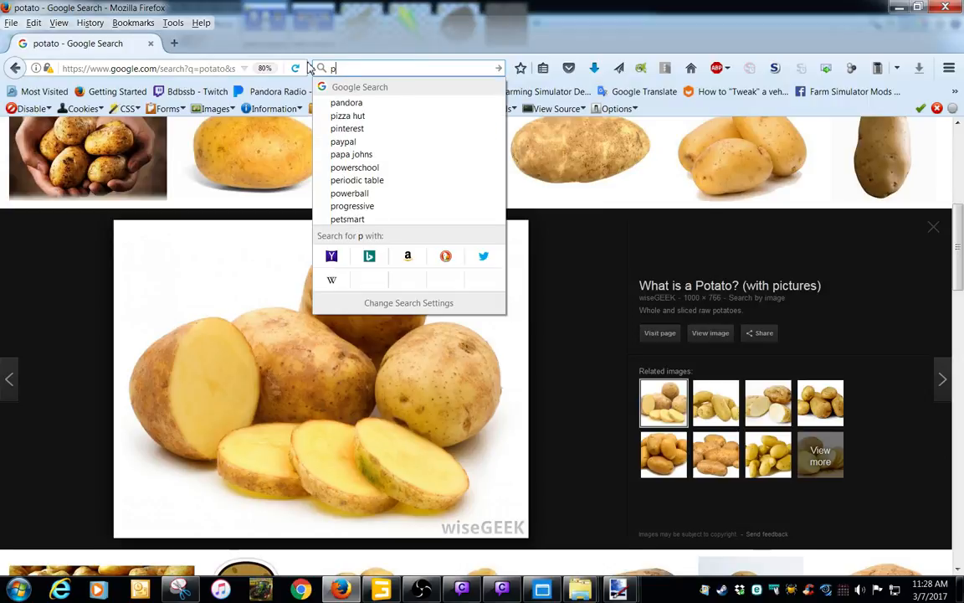
{"action": "type", "text": "ig food"}
{"action": "key", "text": "Return"}
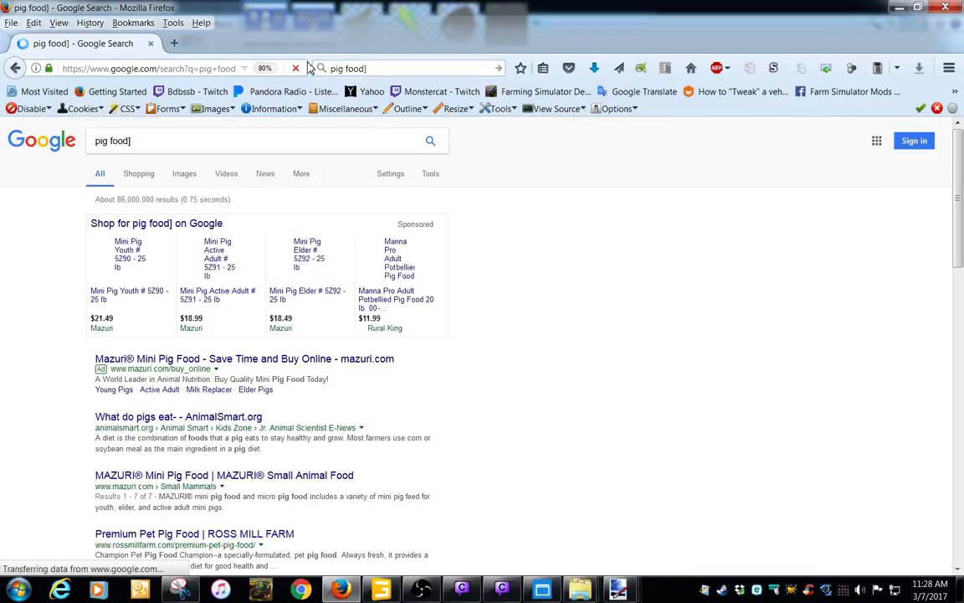
{"action": "left_click", "coordinate": [180, 174]}
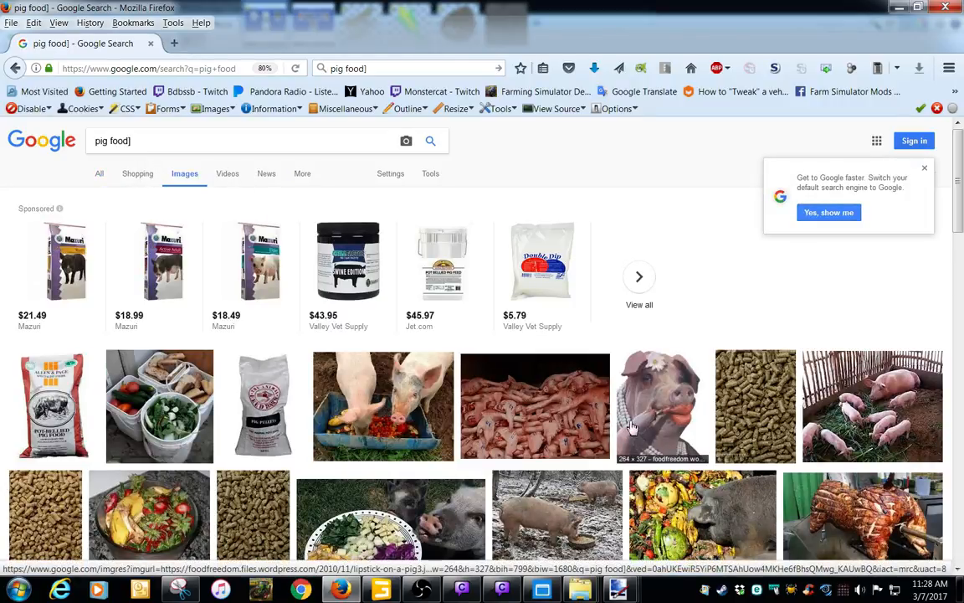
Look through the pig food image results for a picture suited to the display
{"action": "scroll", "coordinate": [634, 427], "scroll_direction": "down", "scroll_amount": 5}
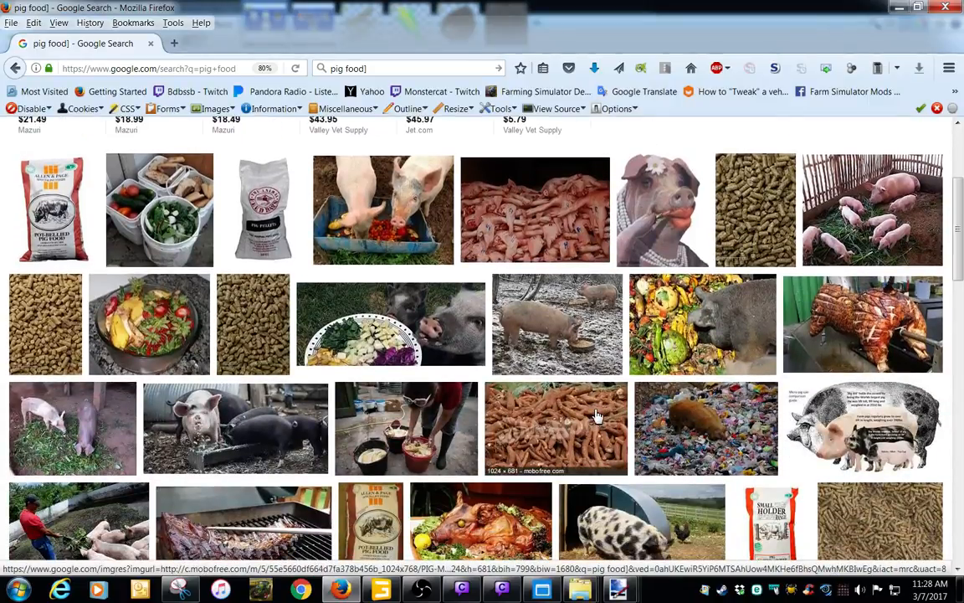
{"action": "scroll", "coordinate": [597, 416], "scroll_direction": "down", "scroll_amount": 3}
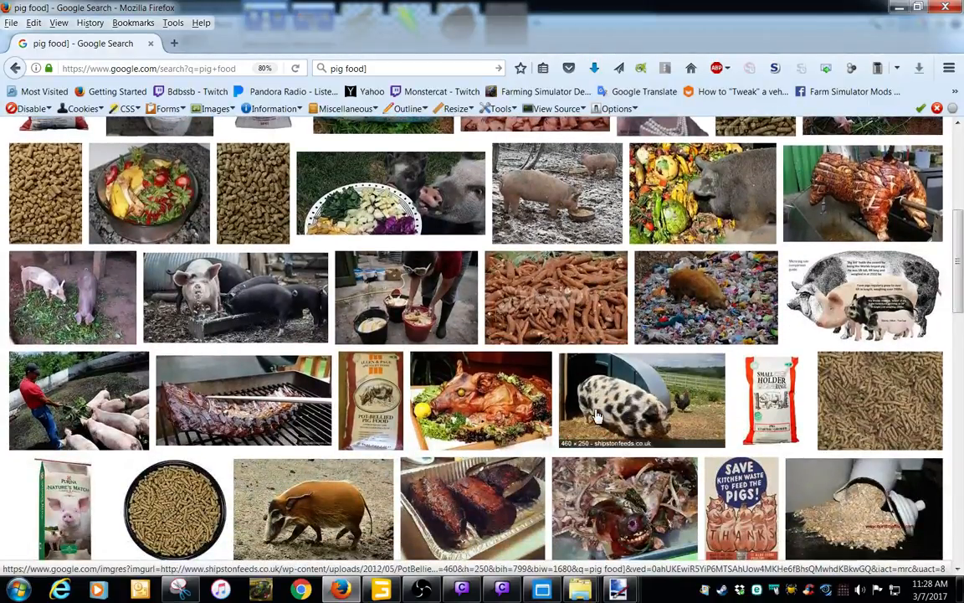
{"action": "scroll", "coordinate": [597, 416], "scroll_direction": "down", "scroll_amount": 3}
{"action": "scroll", "coordinate": [771, 376], "scroll_direction": "down", "scroll_amount": 4}
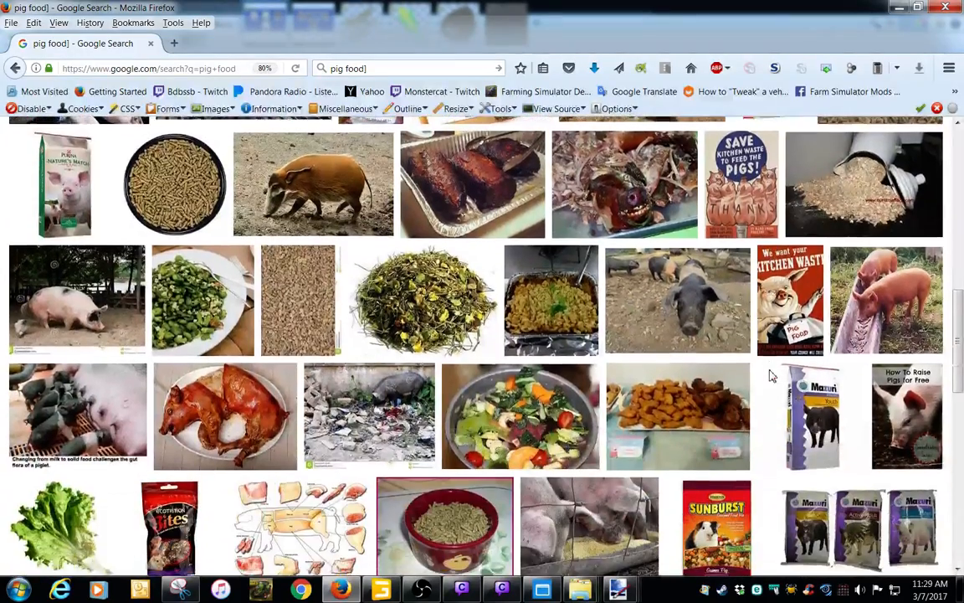
{"action": "scroll", "coordinate": [771, 376], "scroll_direction": "down", "scroll_amount": 4}
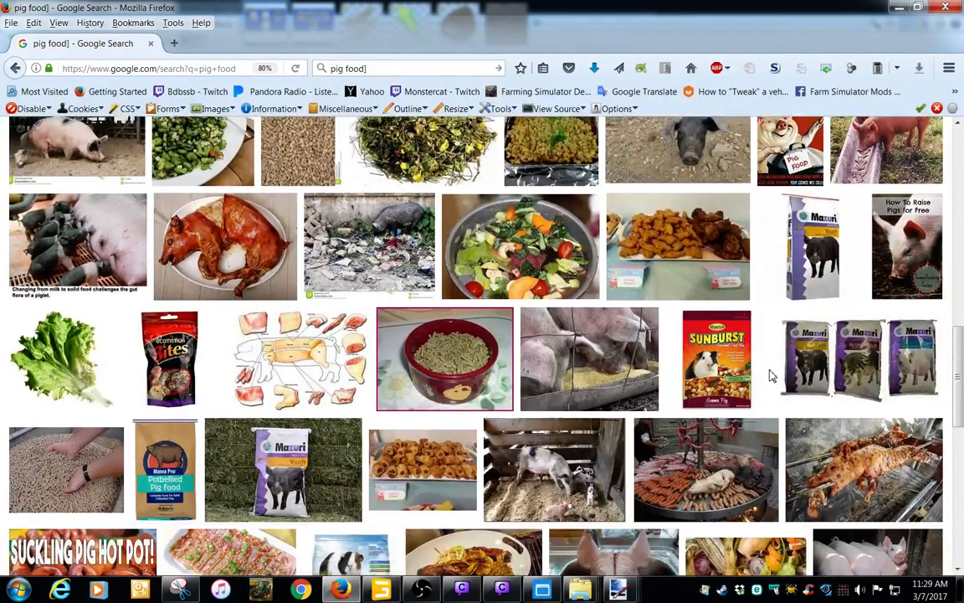
{"action": "scroll", "coordinate": [771, 376], "scroll_direction": "down", "scroll_amount": 3}
{"action": "scroll", "coordinate": [771, 376], "scroll_direction": "down", "scroll_amount": 1}
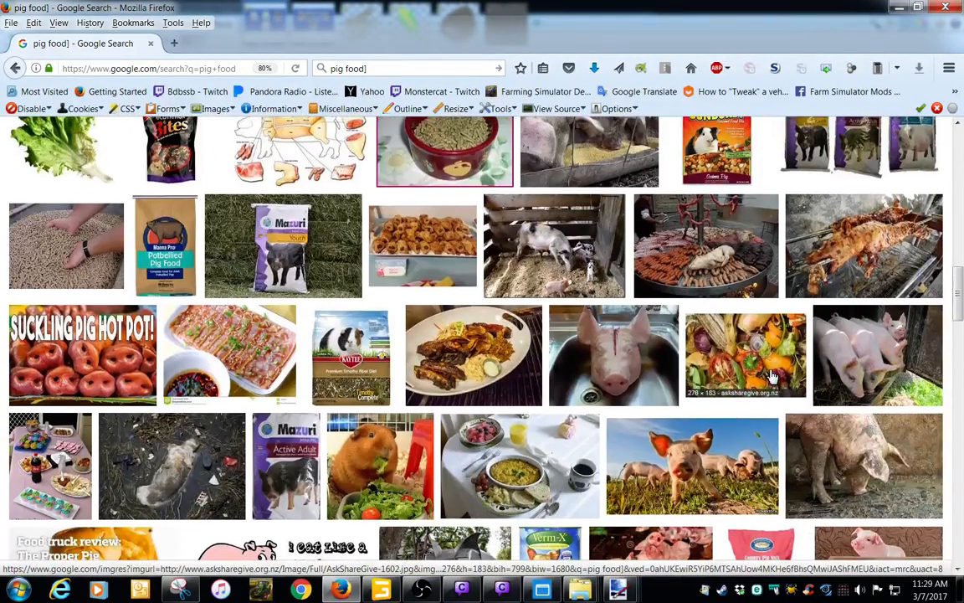
{"action": "scroll", "coordinate": [771, 376], "scroll_direction": "down", "scroll_amount": 3}
{"action": "scroll", "coordinate": [770, 376], "scroll_direction": "down", "scroll_amount": 5}
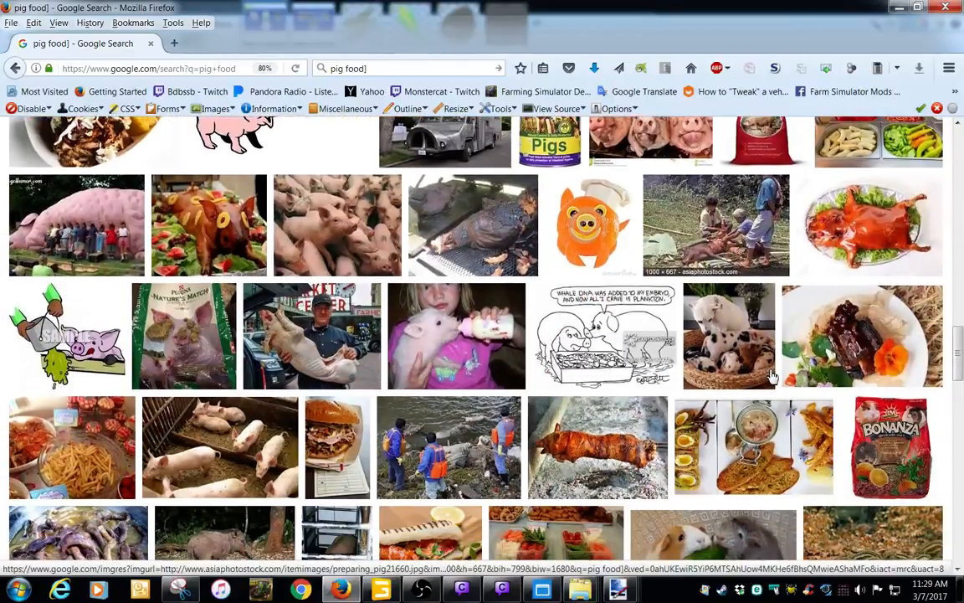
{"action": "scroll", "coordinate": [772, 377], "scroll_direction": "up", "scroll_amount": 3}
Leave Firefox and open the texture pigFood_diffuse.dds from the Farming Simulator 17 data folder fillPlanes
{"action": "left_click", "coordinate": [899, 7]}
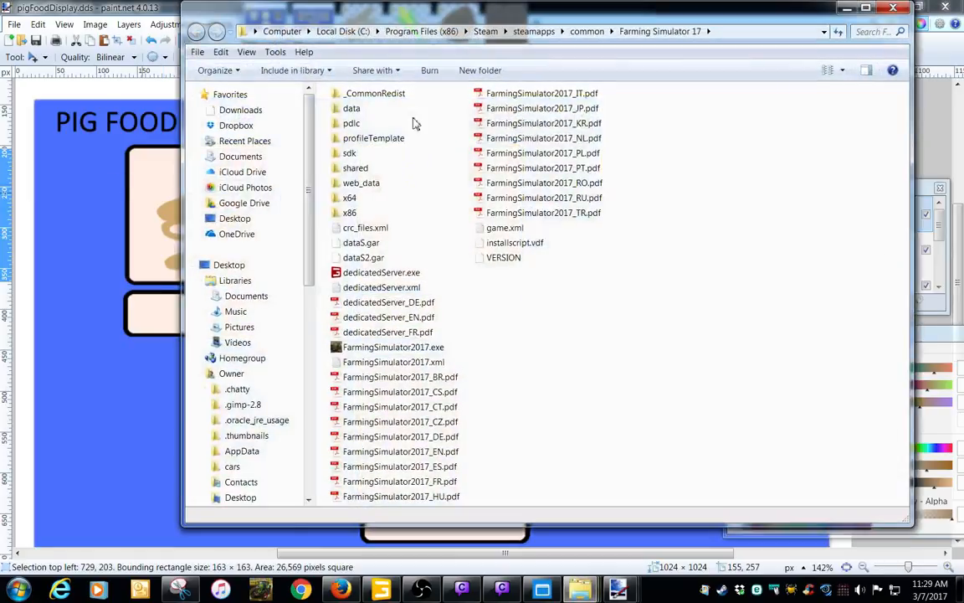
{"action": "double_click", "coordinate": [352, 109]}
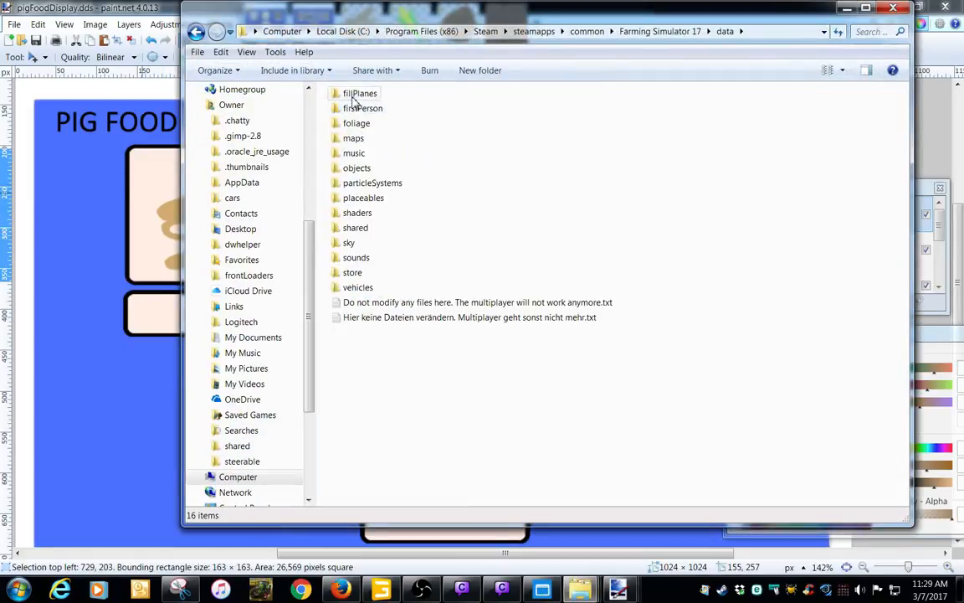
{"action": "double_click", "coordinate": [352, 97]}
{"action": "type", "text": "pig"}
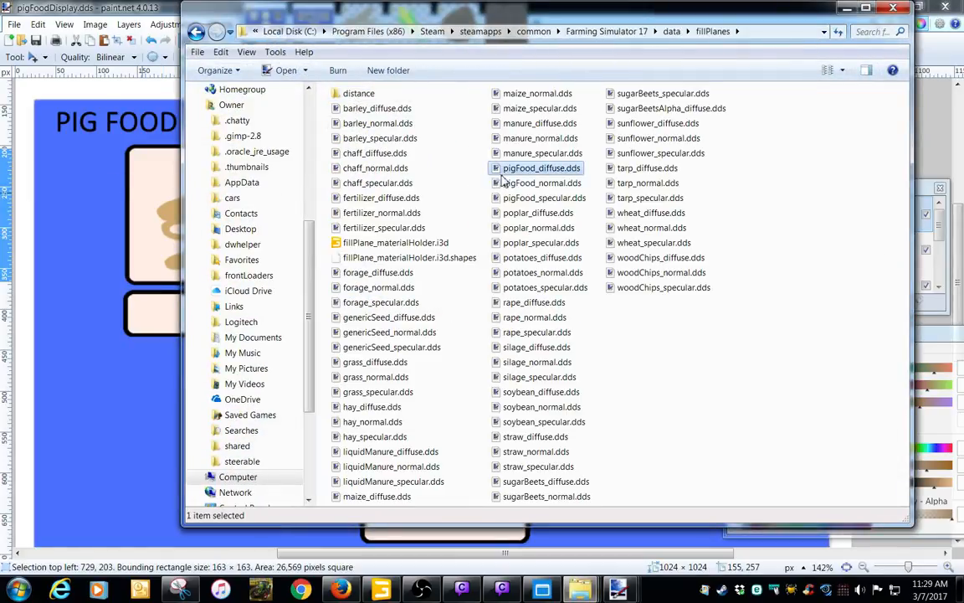
{"action": "double_click", "coordinate": [508, 171]}
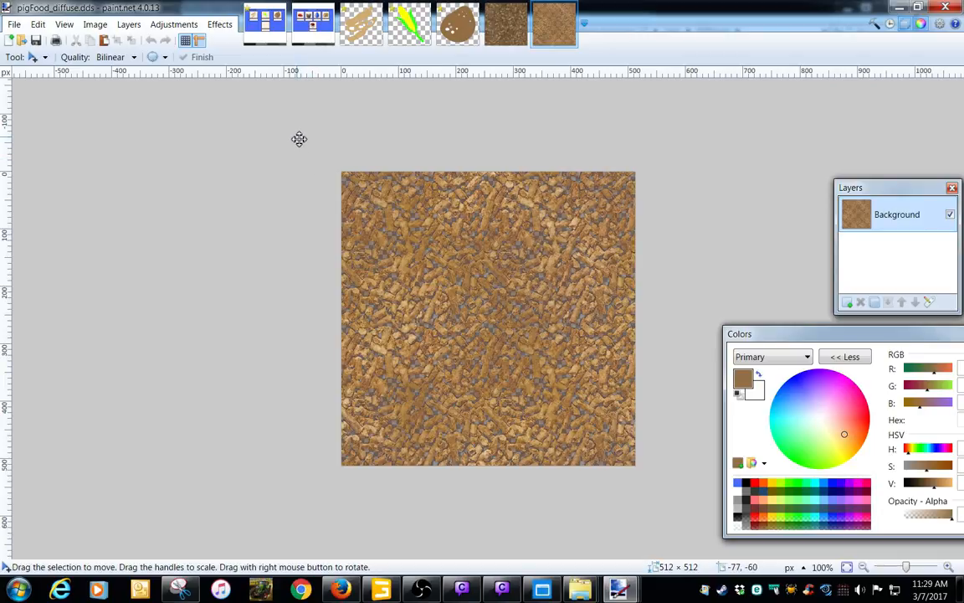
Copy the whole pig food texture and paste it into a new image
{"action": "key", "text": "ctrl+a"}
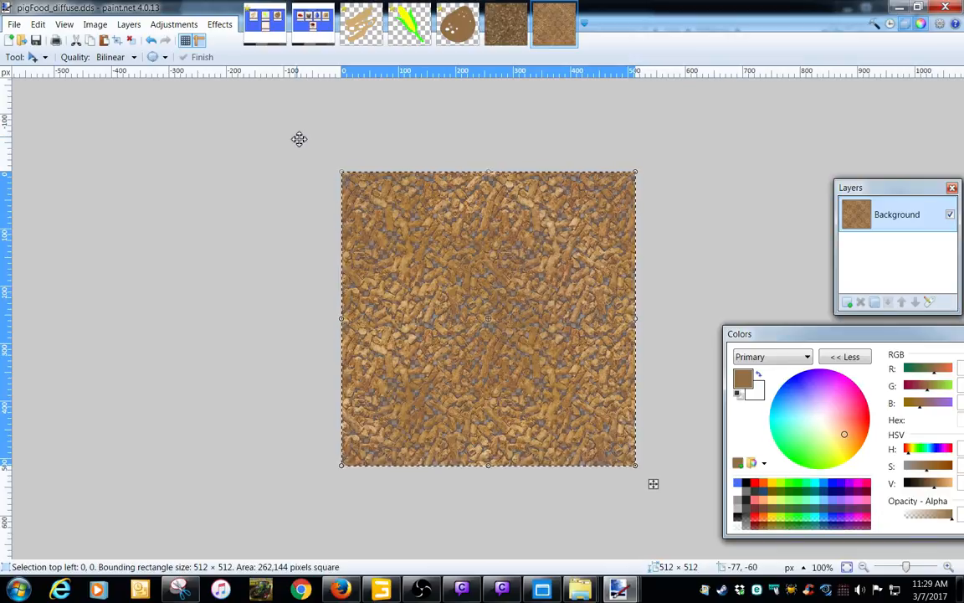
{"action": "left_click", "coordinate": [64, 23]}
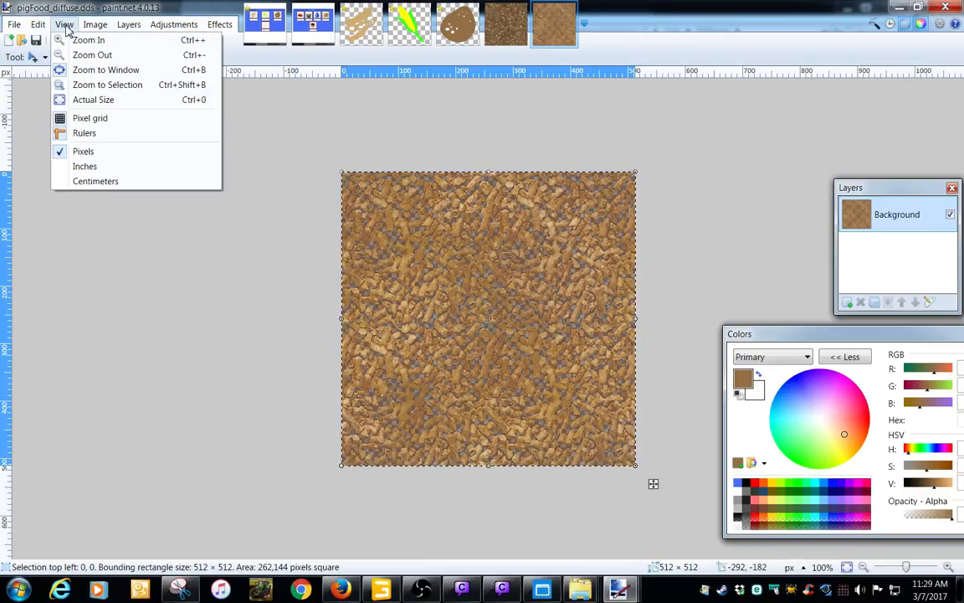
{"action": "mouse_move", "coordinate": [38, 24]}
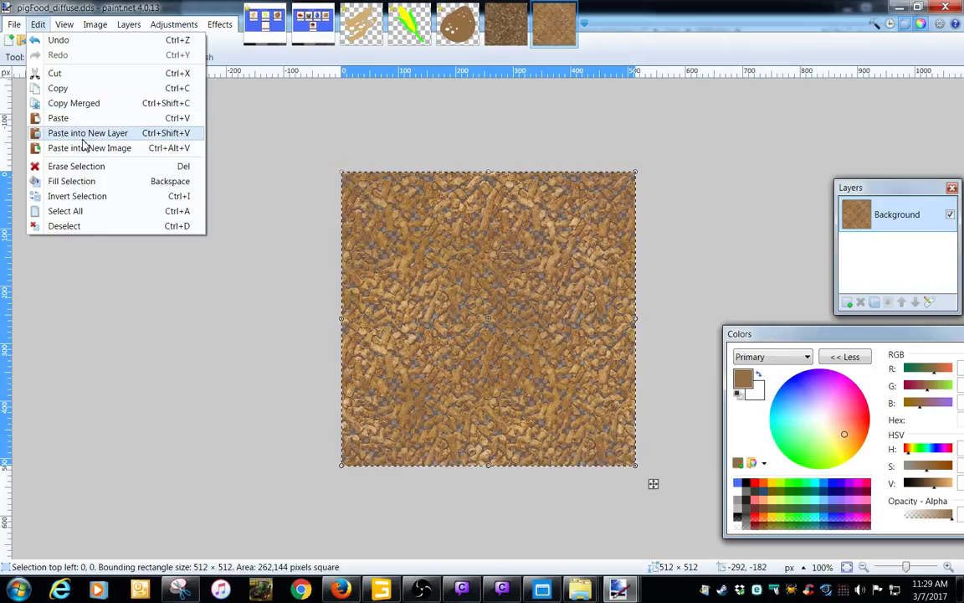
{"action": "left_click", "coordinate": [80, 148]}
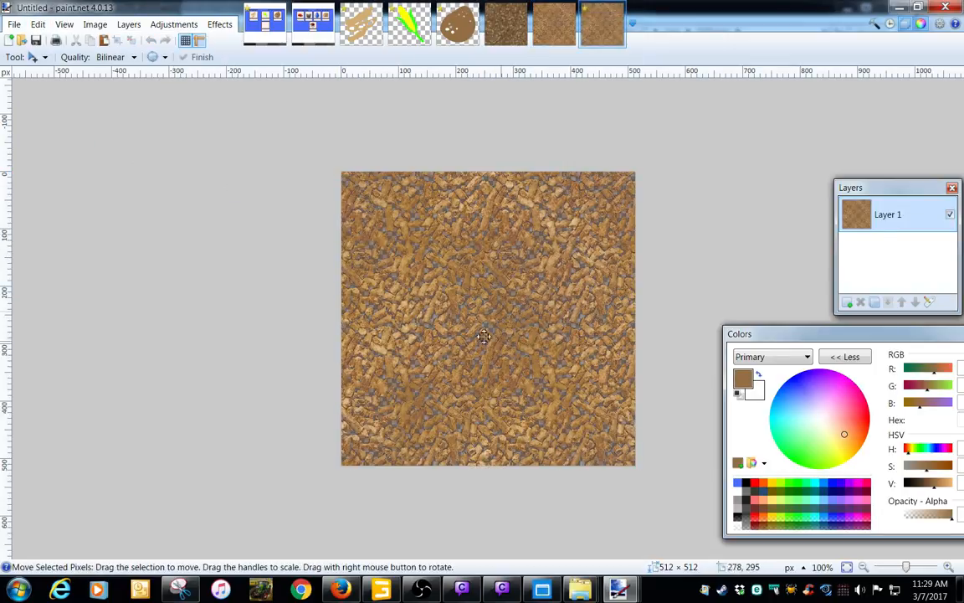
Paste two copies of the texture as new layers in pigFood_diffuse.dds and merge both down into the background
{"action": "left_click", "coordinate": [553, 46]}
{"action": "left_click", "coordinate": [37, 25]}
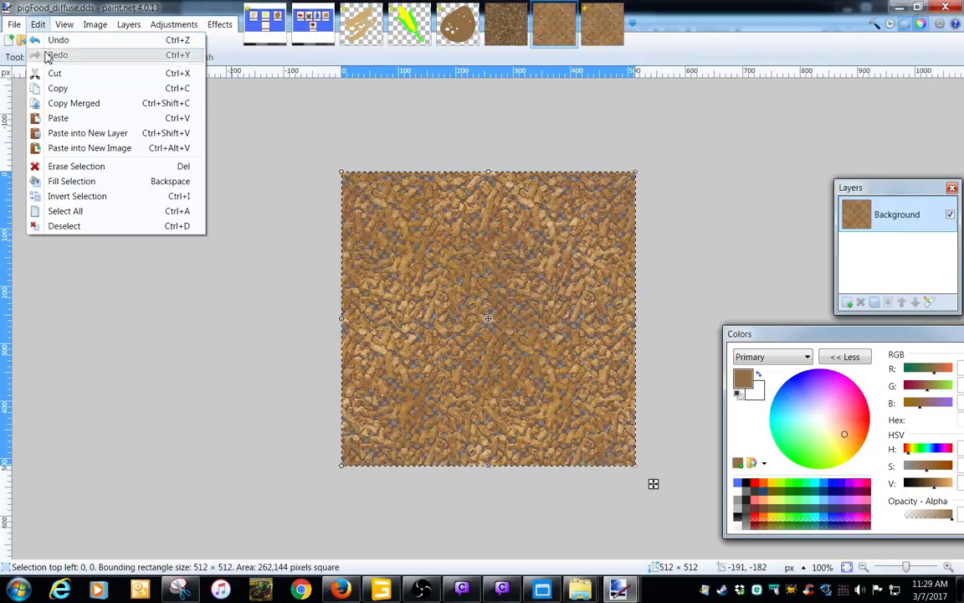
{"action": "left_click", "coordinate": [85, 134]}
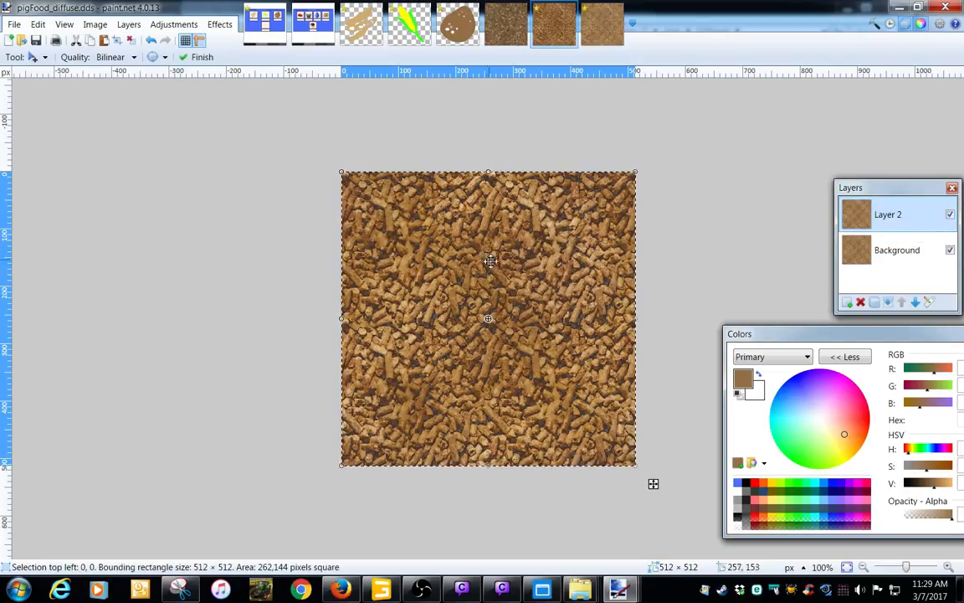
{"action": "left_click", "coordinate": [34, 27]}
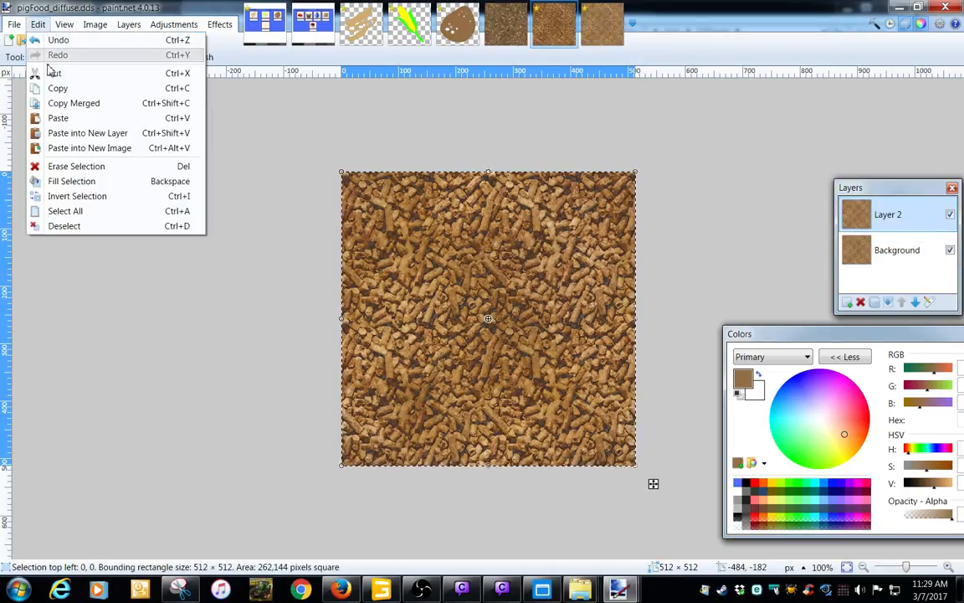
{"action": "left_click", "coordinate": [74, 137]}
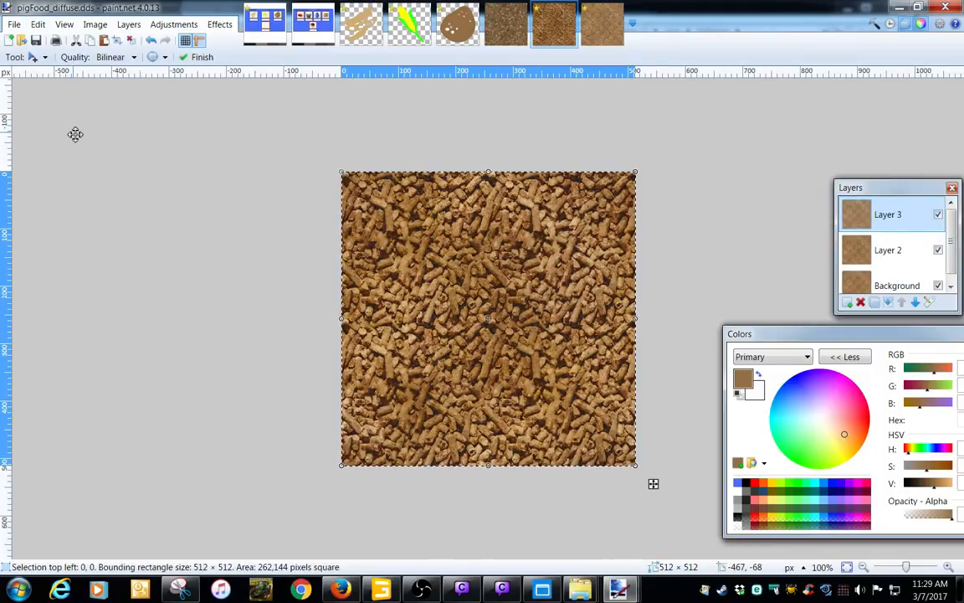
{"action": "left_click", "coordinate": [889, 302]}
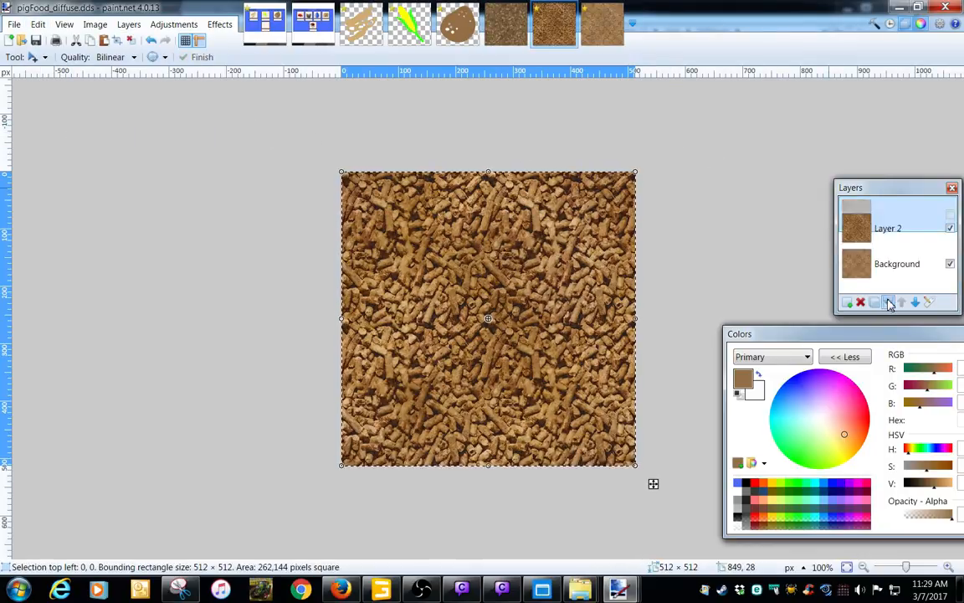
{"action": "left_click", "coordinate": [888, 302]}
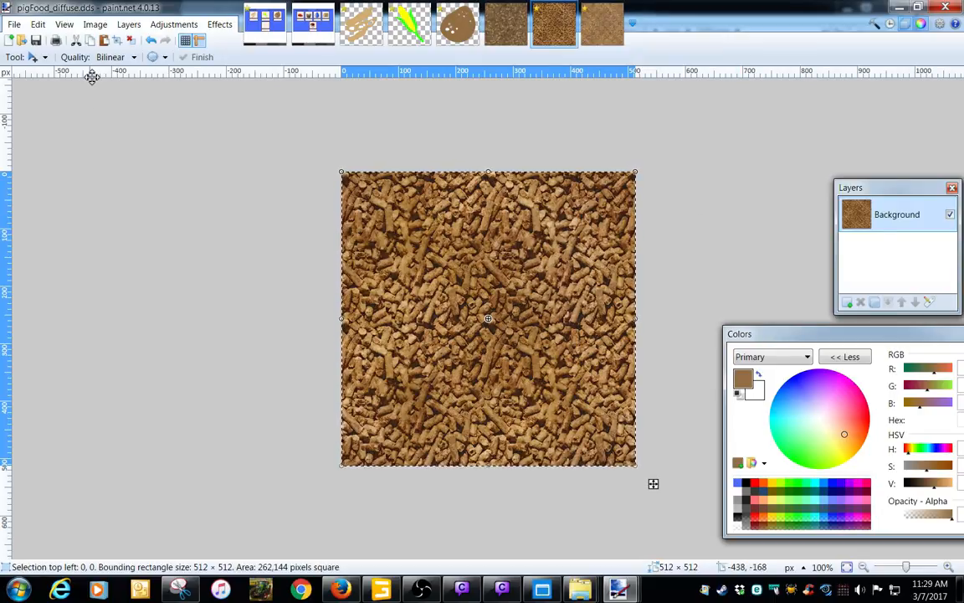
Select and copy an elliptical area of the pig food texture, about 420 × 469 px
{"action": "left_click", "coordinate": [37, 57]}
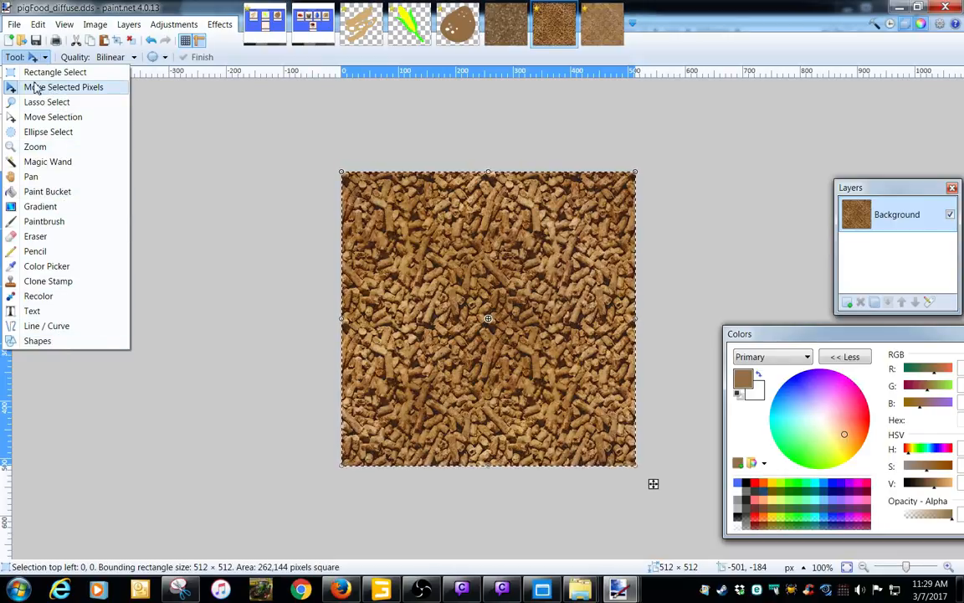
{"action": "left_click", "coordinate": [37, 131]}
{"action": "mouse_move", "coordinate": [388, 196]}
{"action": "left_mouse_down"}
{"action": "mouse_move", "coordinate": [532, 372]}
{"action": "mouse_move", "coordinate": [630, 465]}
{"action": "left_mouse_up"}
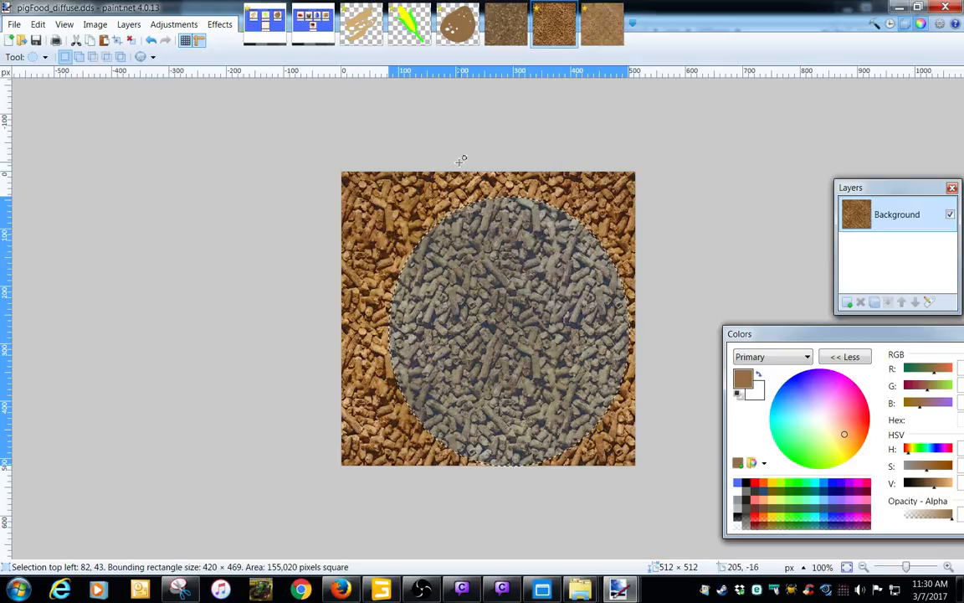
Paste the pellet ellipse into Layer 6 of pigFoodDisplay.dds and scale it down to about 157 × 175 px
{"action": "left_click", "coordinate": [270, 39]}
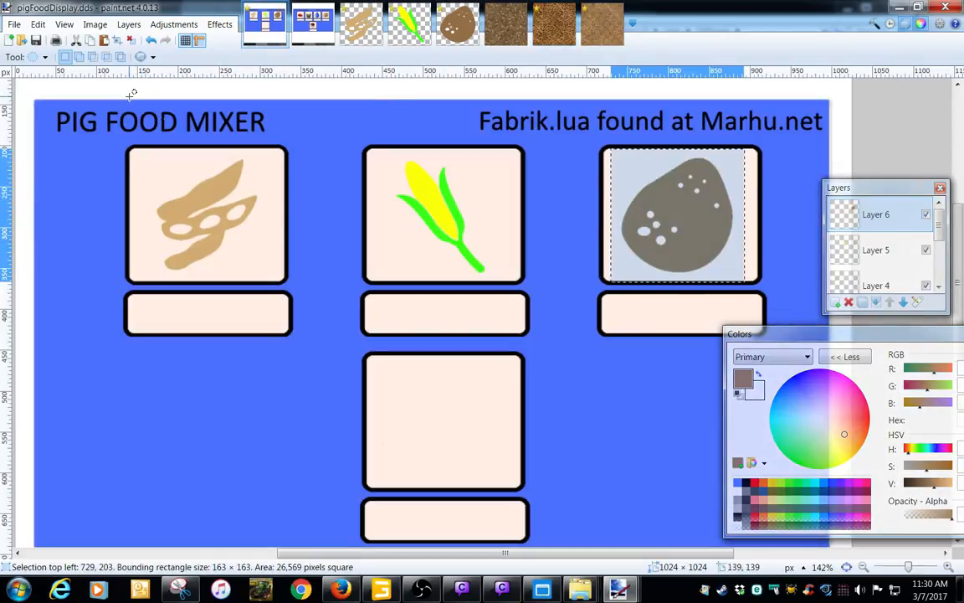
{"action": "left_click", "coordinate": [38, 24]}
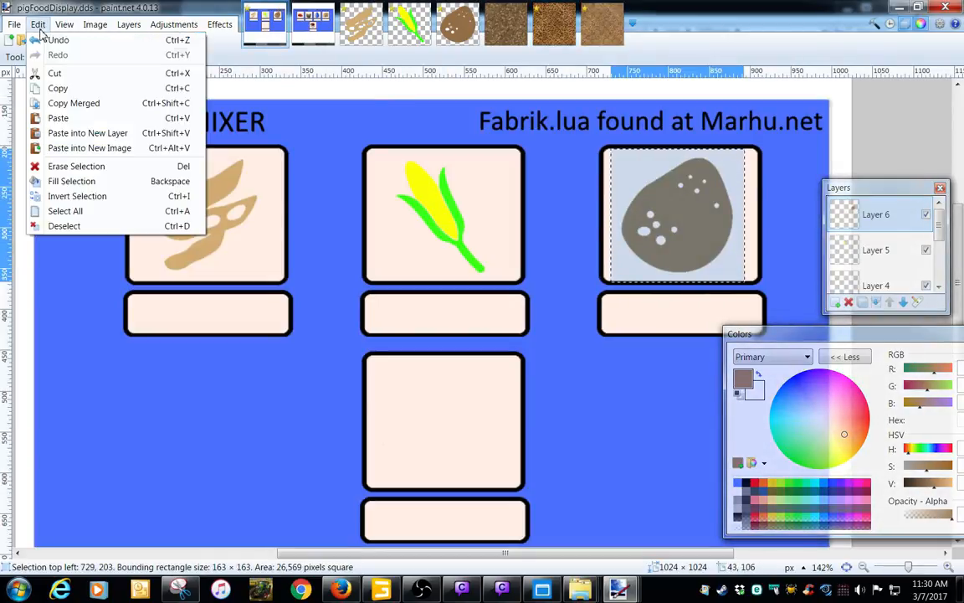
{"action": "left_click", "coordinate": [57, 118]}
{"action": "left_click_drag", "start_coordinate": [426, 461], "coordinate": [484, 439]}
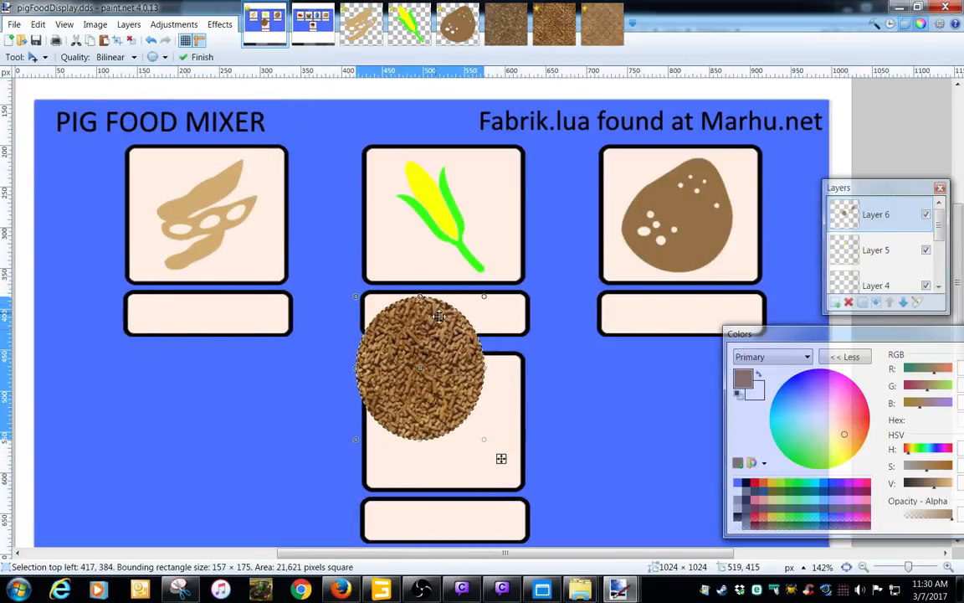
Reshape the pellet ellipse into a circle about 116 × 115 px and move it inside the empty lower picture box
{"action": "left_click_drag", "start_coordinate": [420, 297], "coordinate": [420, 306]}
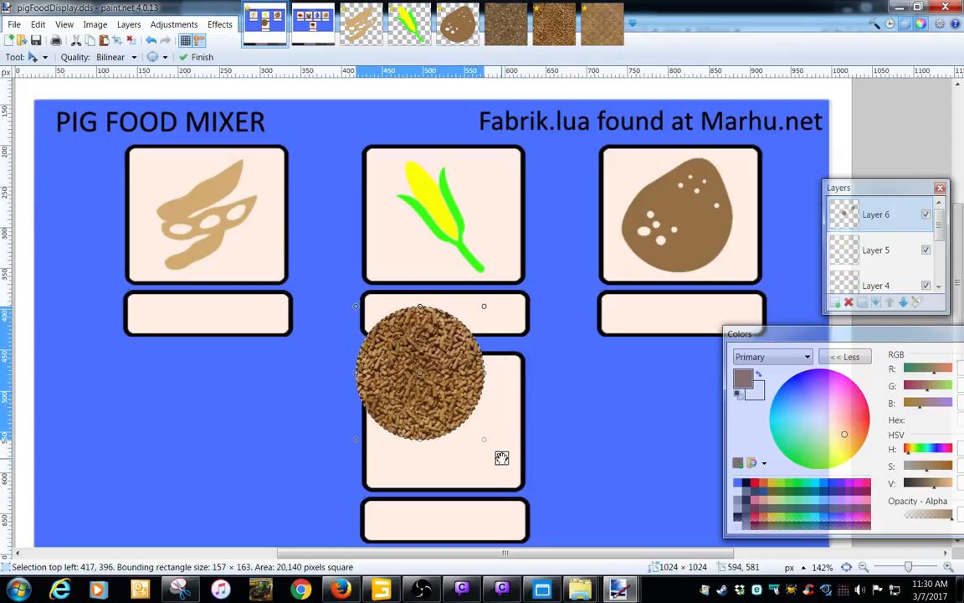
{"action": "left_click_drag", "start_coordinate": [501, 458], "coordinate": [483, 441]}
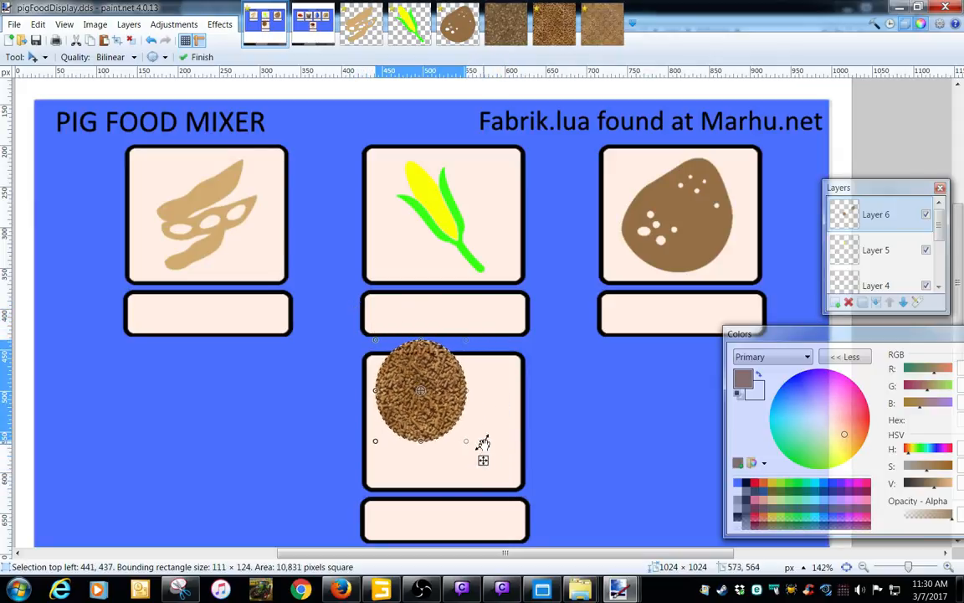
{"action": "left_click_drag", "start_coordinate": [469, 352], "coordinate": [472, 350]}
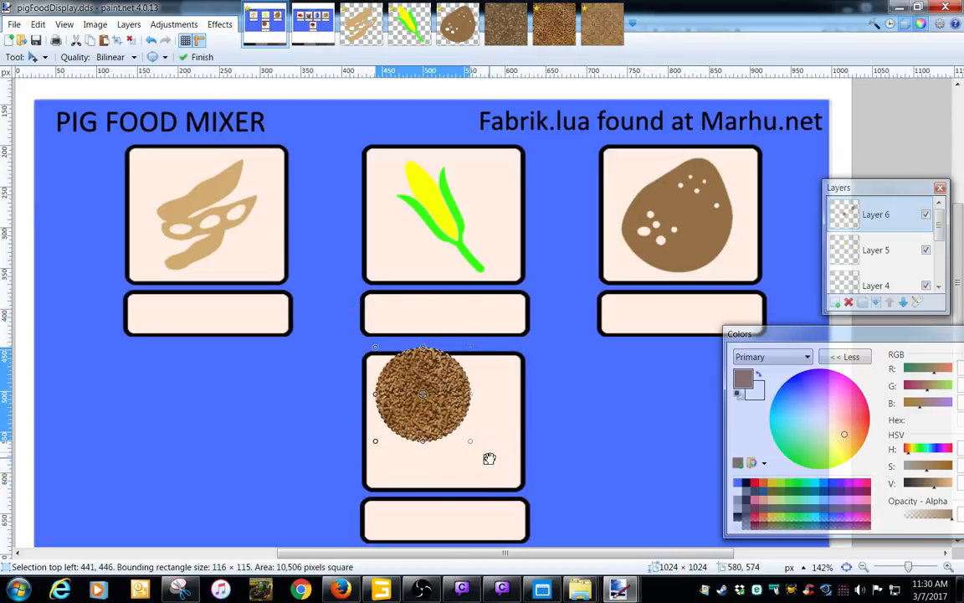
{"action": "left_click_drag", "start_coordinate": [488, 459], "coordinate": [506, 491]}
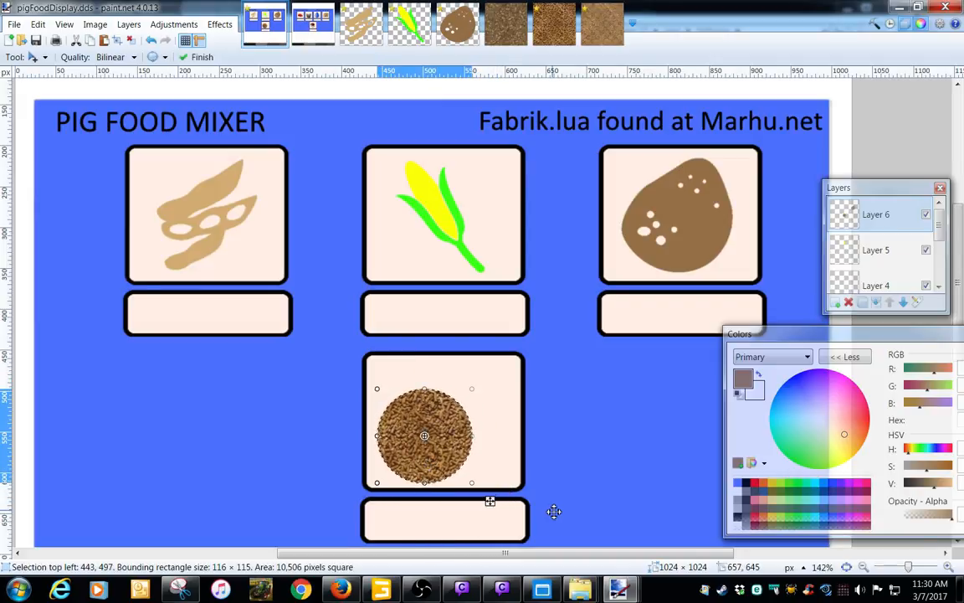
Return to the Firefox image results, save the pink cartoon pig to the Desktop as I_eat_like_a_what-600x285.jpg, and leave the browser
{"action": "key", "text": "alt+Tab"}
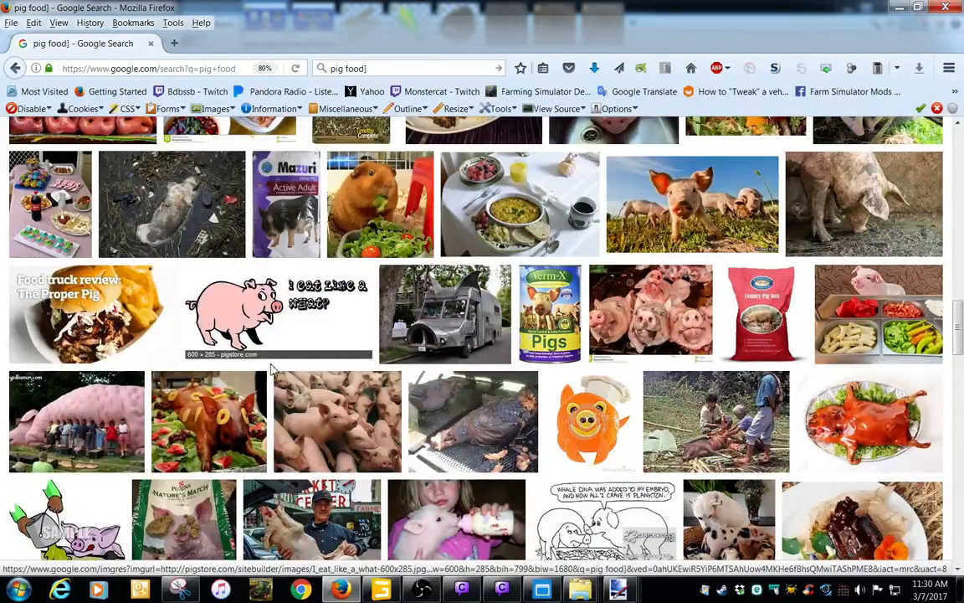
{"action": "left_click", "coordinate": [245, 325]}
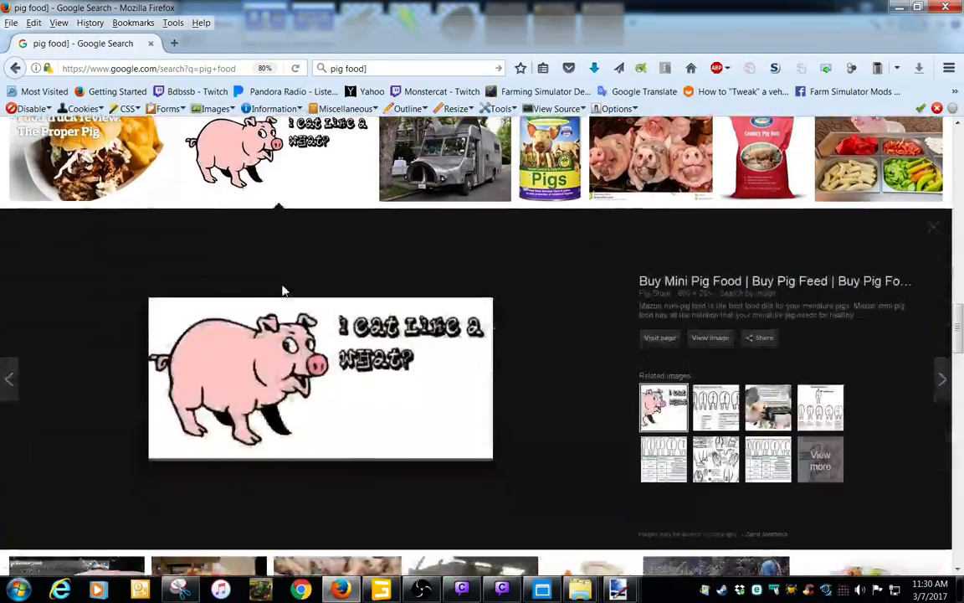
{"action": "right_click", "coordinate": [284, 356]}
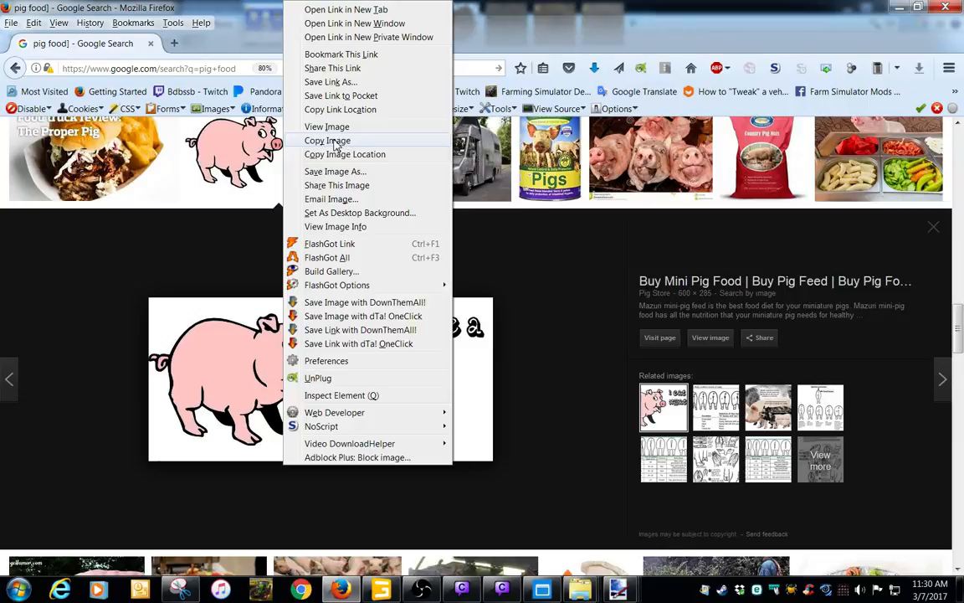
{"action": "left_click", "coordinate": [336, 173]}
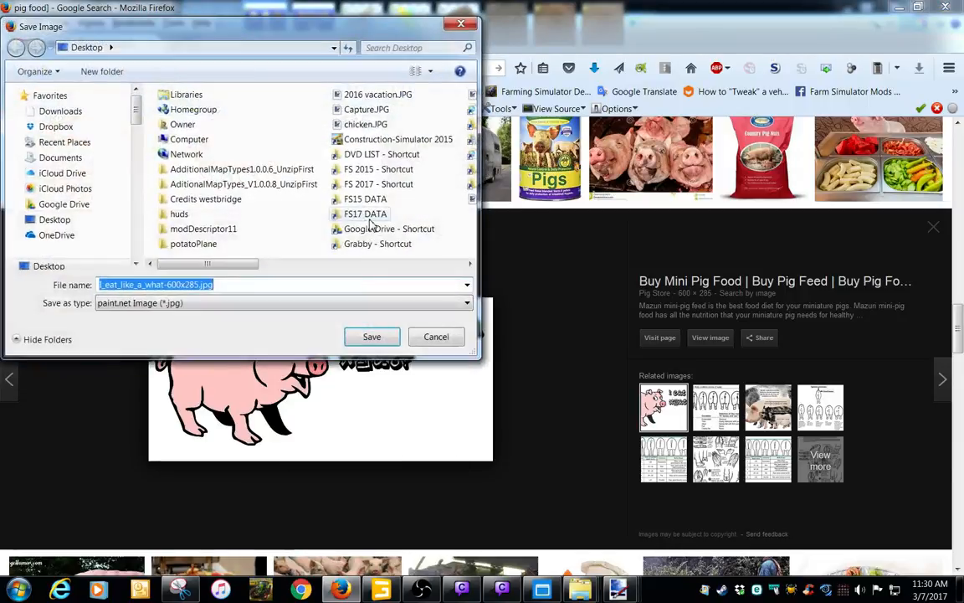
{"action": "left_click", "coordinate": [372, 338]}
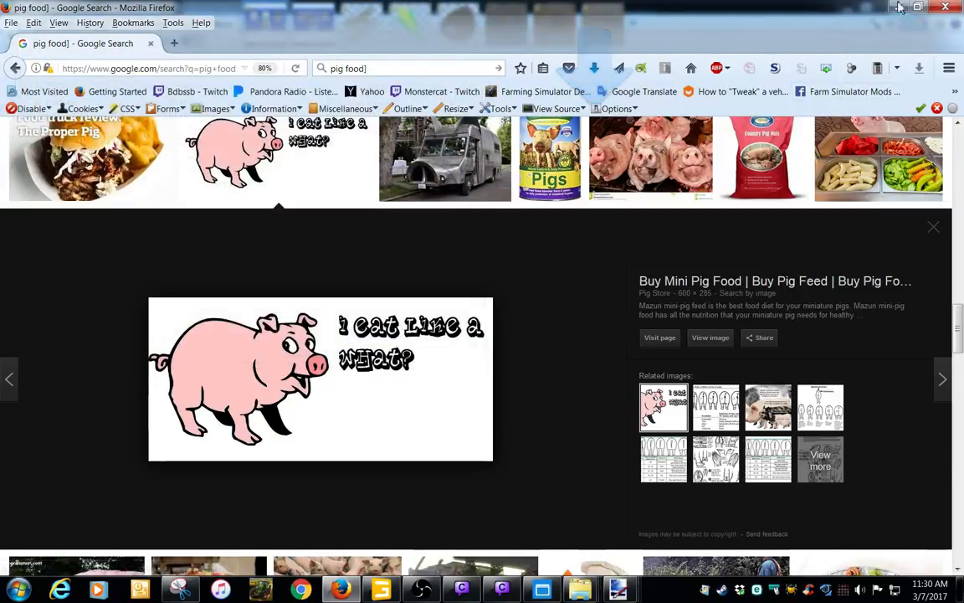
{"action": "key", "text": "alt+Tab"}
{"action": "left_click", "coordinate": [900, 8]}
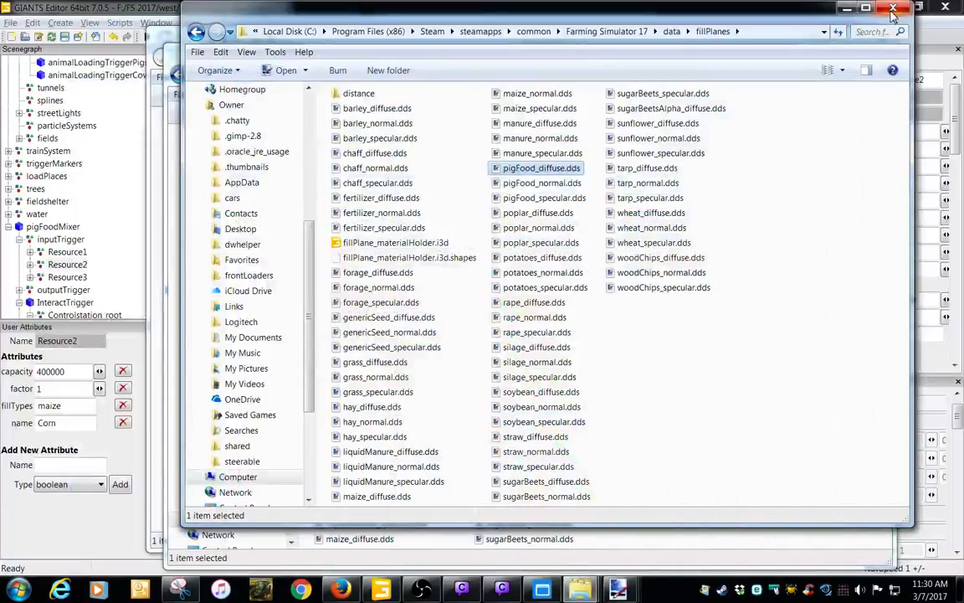
Leave the file windows and open the saved picture I_eat_like_a_what-600x285.jpg from the desktop in paint.net
{"action": "key", "text": "super+d"}
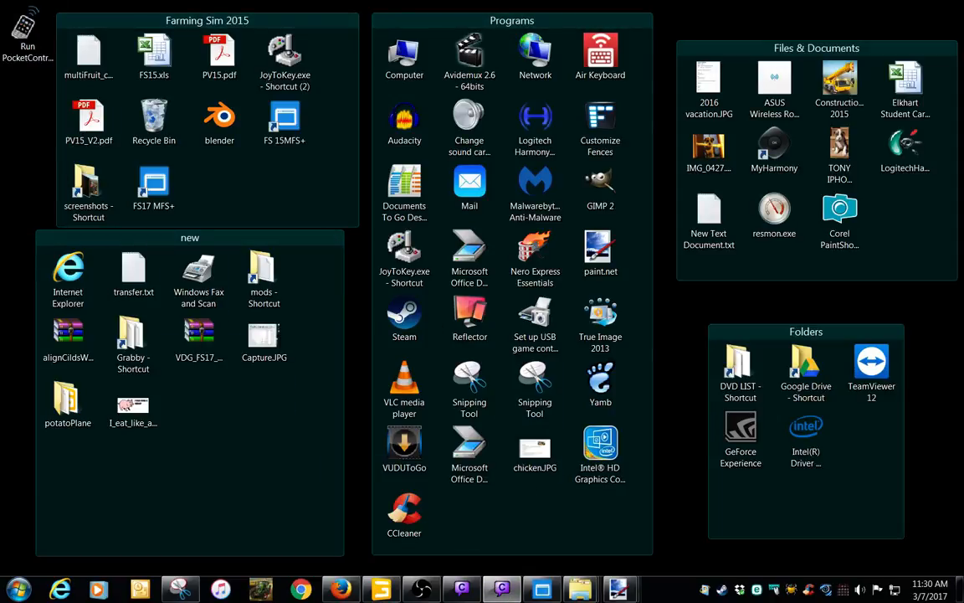
{"action": "double_click", "coordinate": [140, 427]}
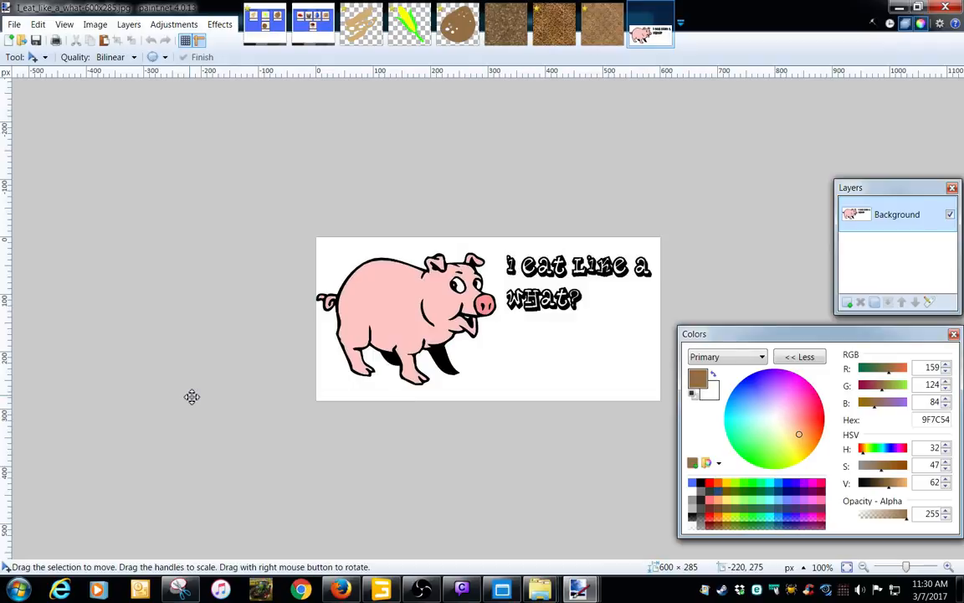
Try rotating the pig image 180° and flipping it both horizontally and vertically
{"action": "left_click", "coordinate": [95, 25]}
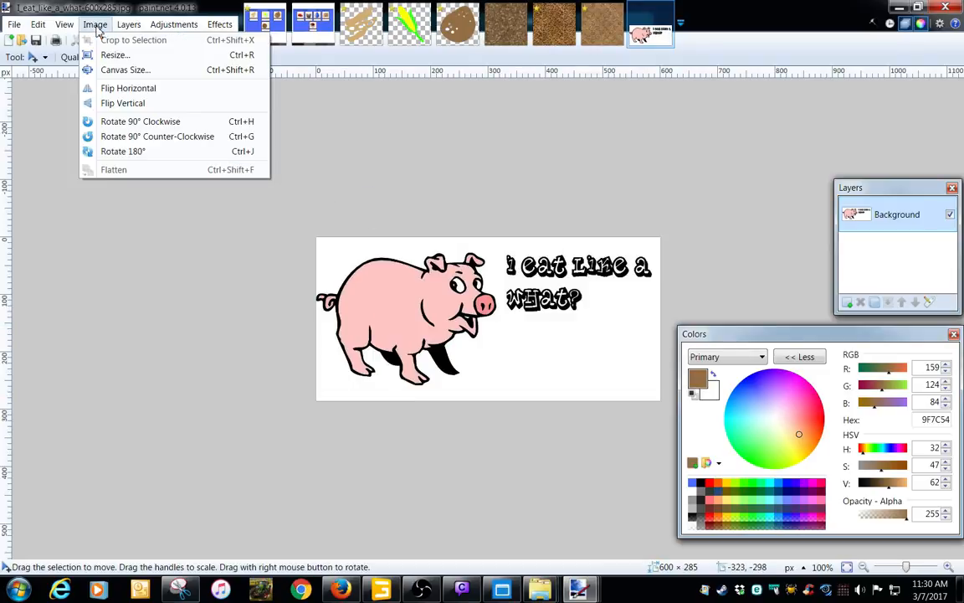
{"action": "left_click", "coordinate": [124, 151]}
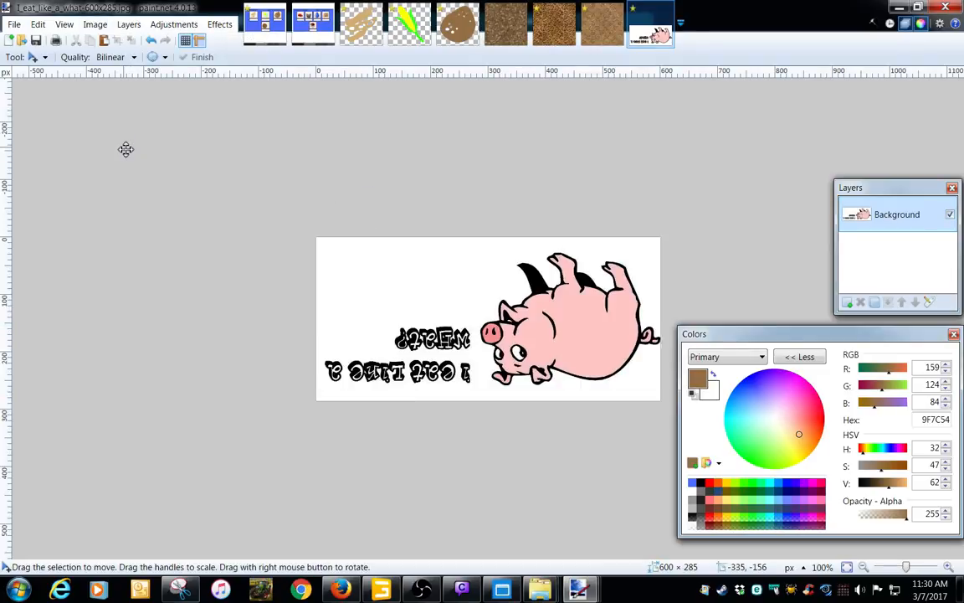
{"action": "left_click", "coordinate": [100, 27]}
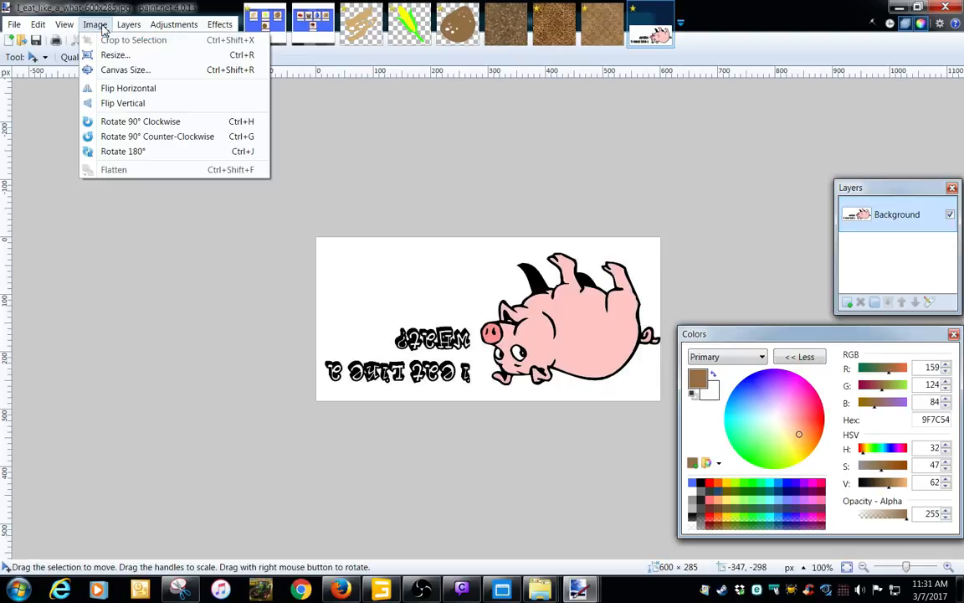
{"action": "left_click", "coordinate": [109, 88]}
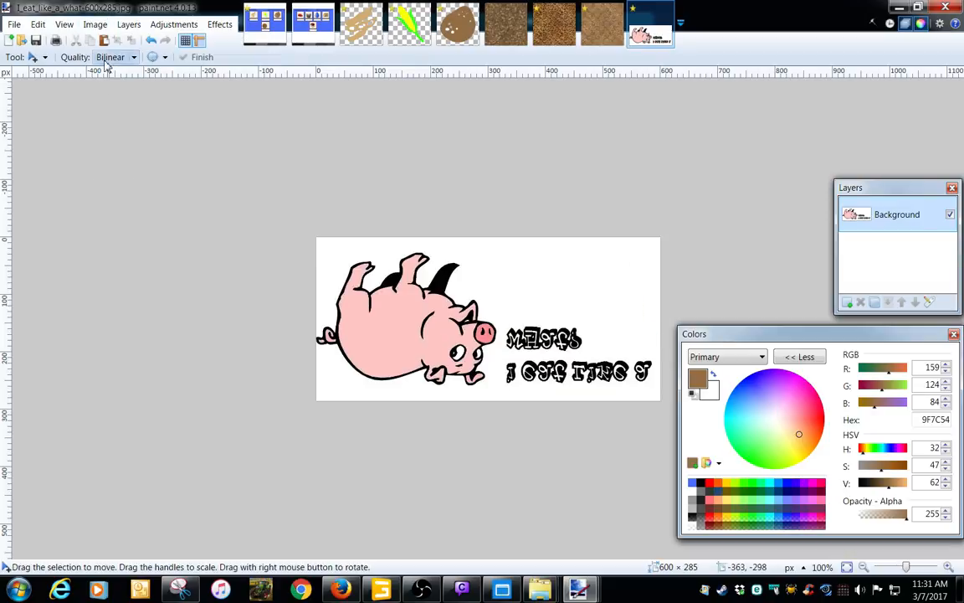
{"action": "left_click", "coordinate": [96, 27]}
{"action": "left_click", "coordinate": [112, 103]}
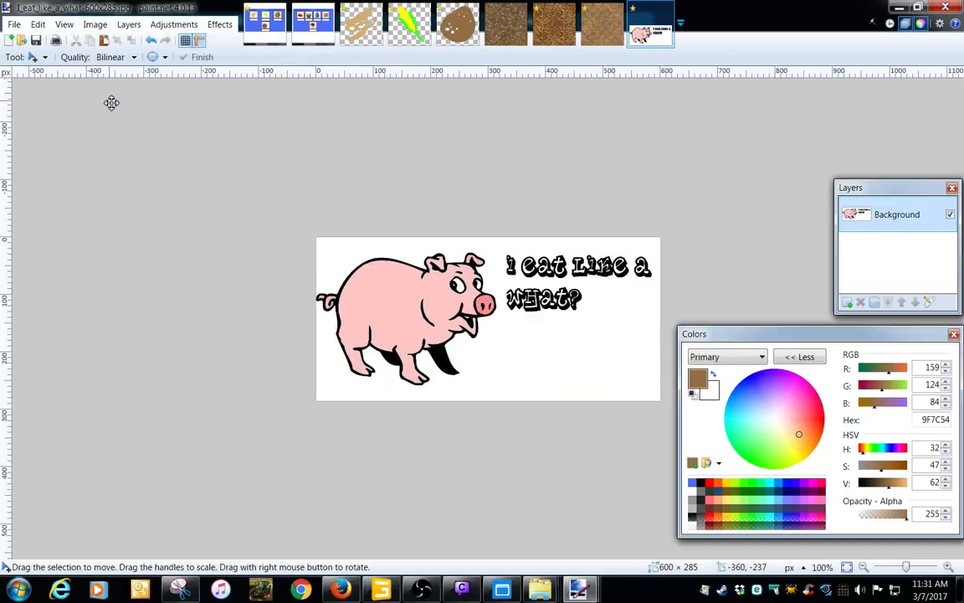
{"action": "left_click", "coordinate": [97, 26]}
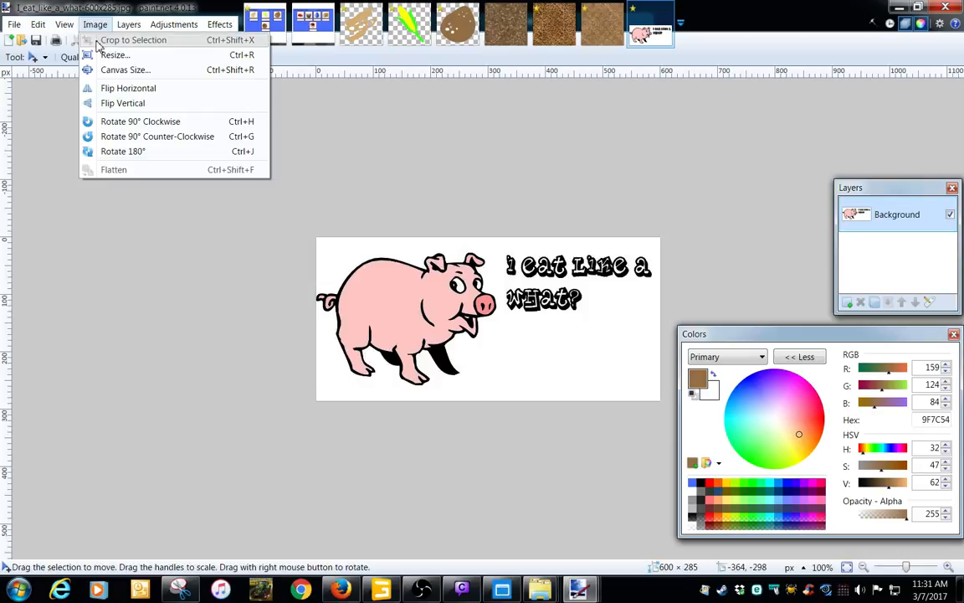
{"action": "left_click", "coordinate": [222, 24]}
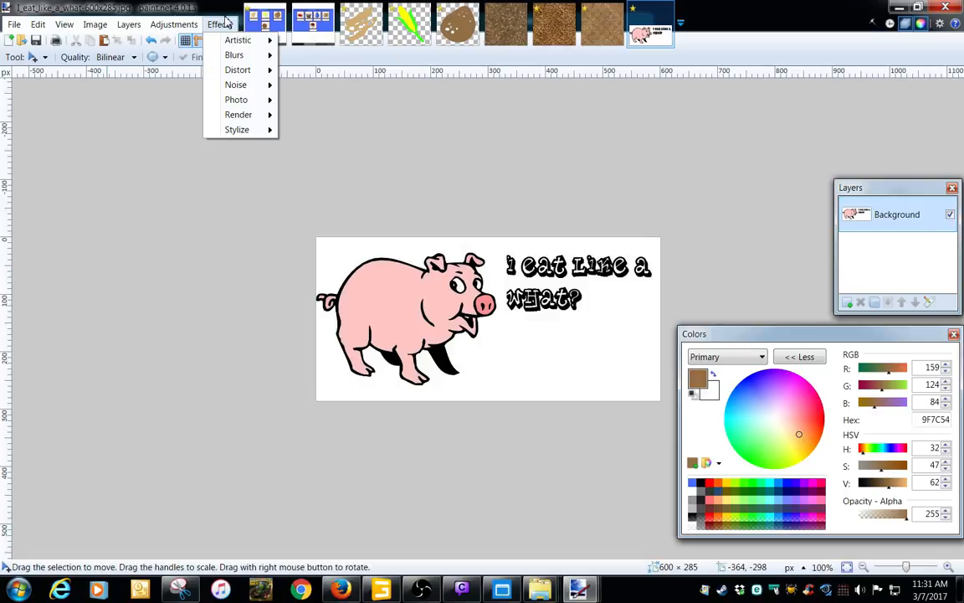
{"action": "mouse_move", "coordinate": [248, 115]}
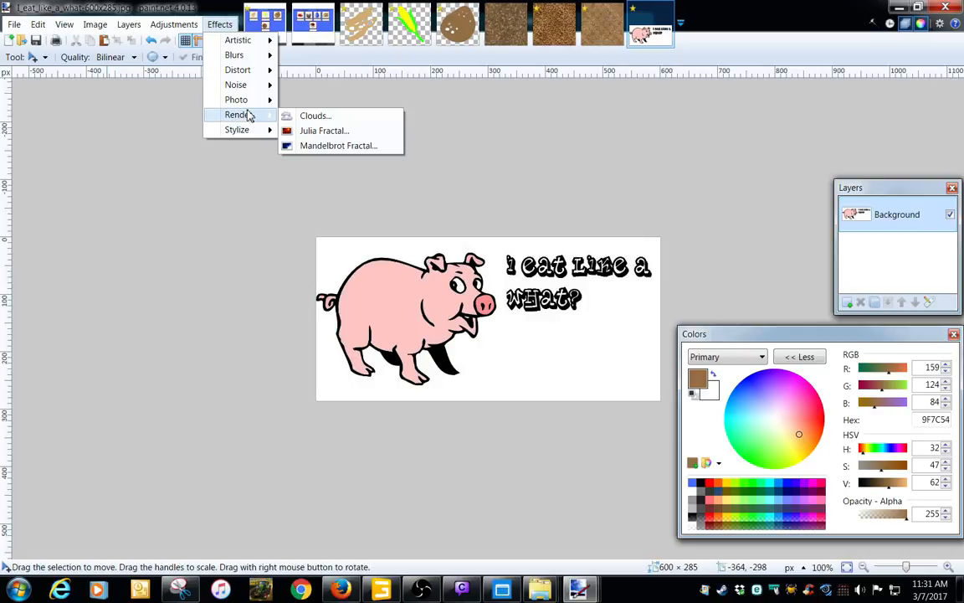
{"action": "mouse_move", "coordinate": [120, 31]}
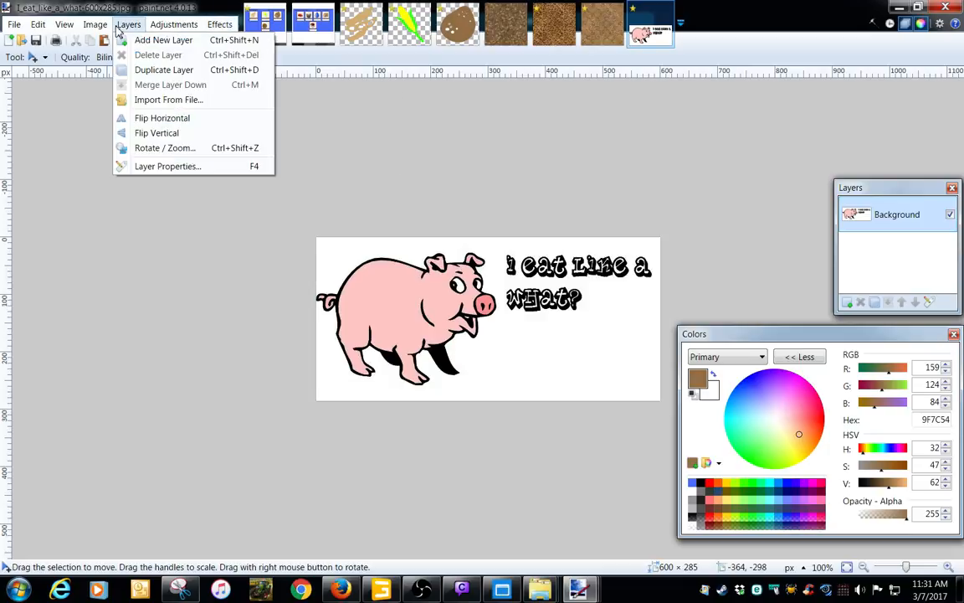
{"action": "mouse_move", "coordinate": [81, 31]}
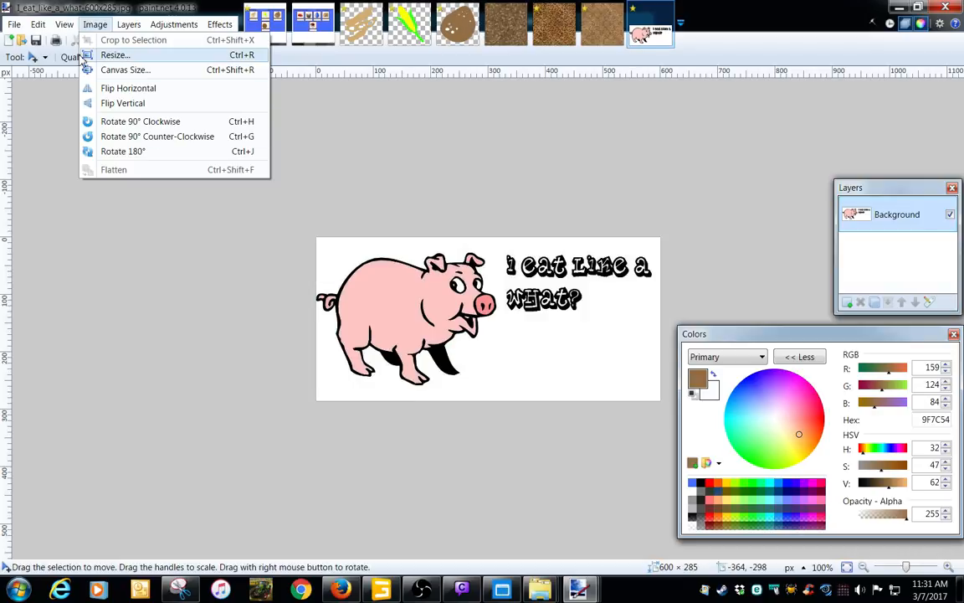
Select a rectangle of about 278 × 285 px around the caption beside the pig and delete it
{"action": "left_click", "coordinate": [46, 57]}
{"action": "left_click", "coordinate": [49, 71]}
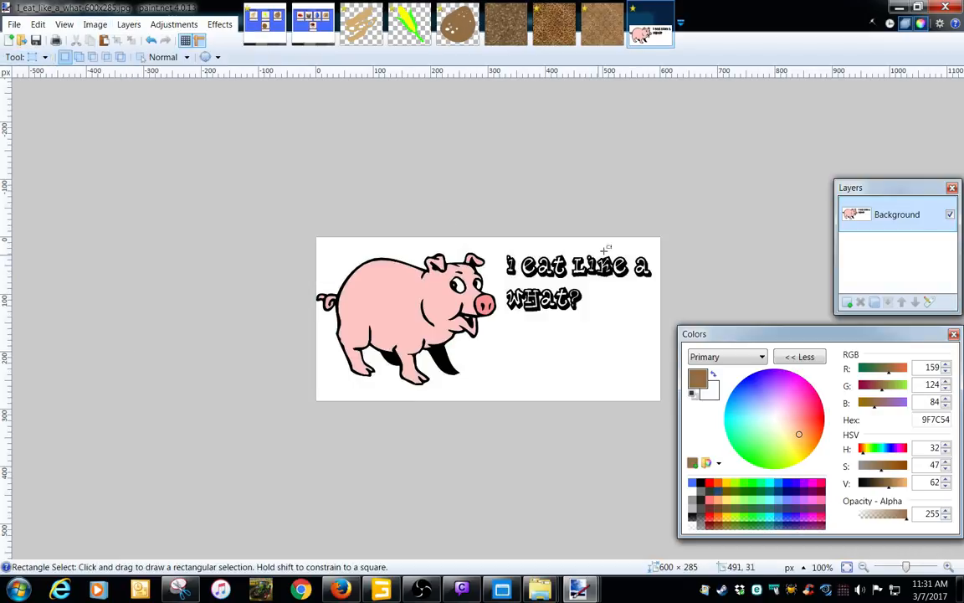
{"action": "mouse_move", "coordinate": [506, 221]}
{"action": "left_mouse_down"}
{"action": "mouse_move", "coordinate": [619, 323]}
{"action": "mouse_move", "coordinate": [661, 400]}
{"action": "mouse_move", "coordinate": [689, 410]}
{"action": "left_mouse_up"}
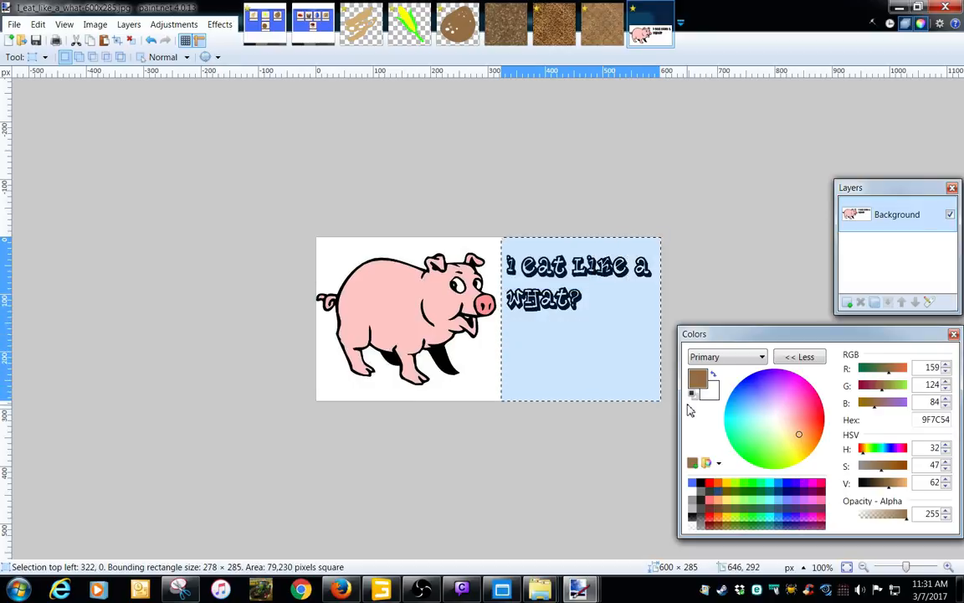
{"action": "key", "text": "Delete"}
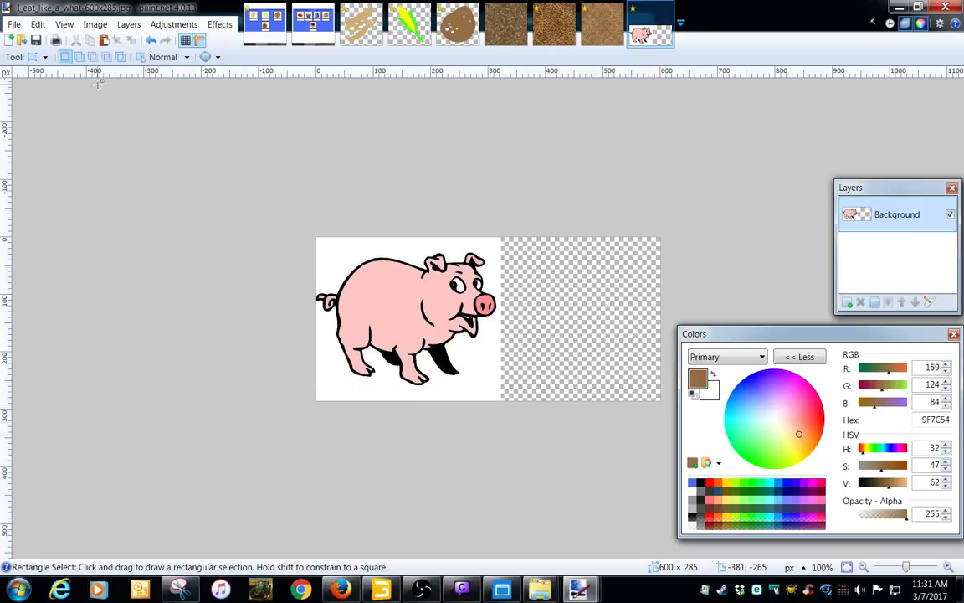
Delete the white background around the pig using the Magic Wand, and select the whole image
{"action": "left_click", "coordinate": [44, 57]}
{"action": "left_click", "coordinate": [67, 161]}
{"action": "left_click", "coordinate": [341, 246]}
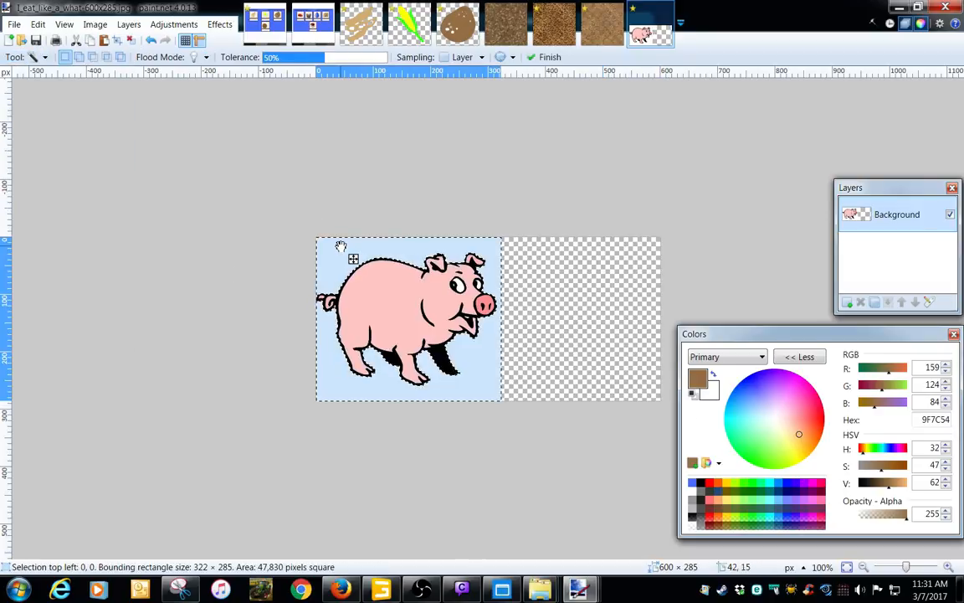
{"action": "key", "text": "Delete"}
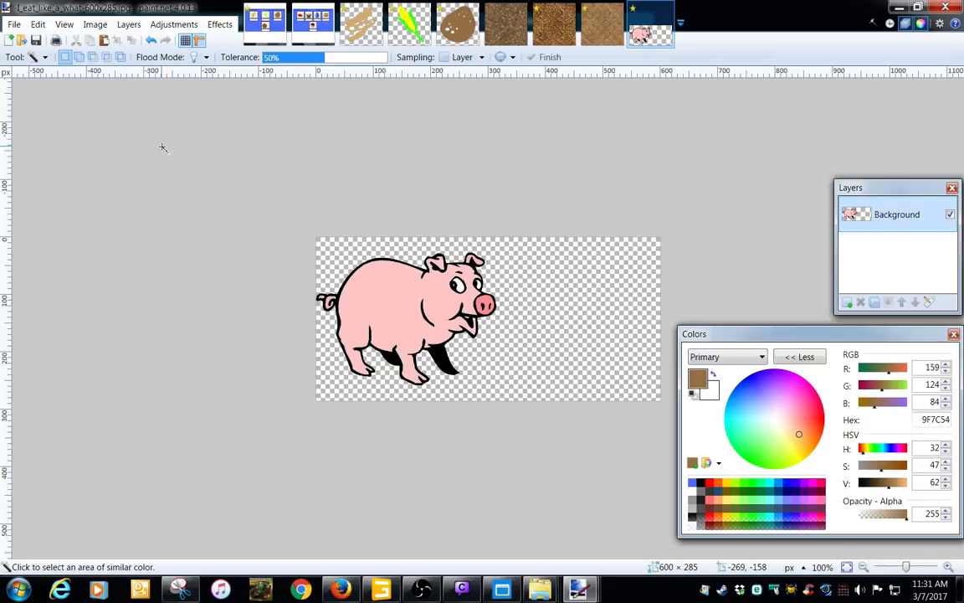
{"action": "key", "text": "ctrl+a"}
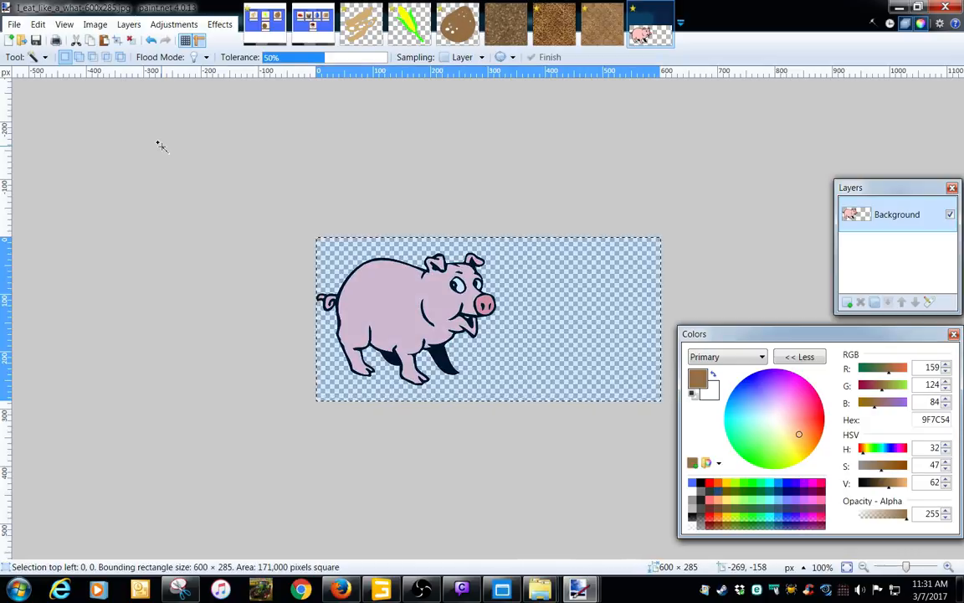
In pigFoodDisplay.dds, shrink the pellet circle to about 70 × 74 px and move it to the lower right of its picture box
{"action": "left_click", "coordinate": [266, 21]}
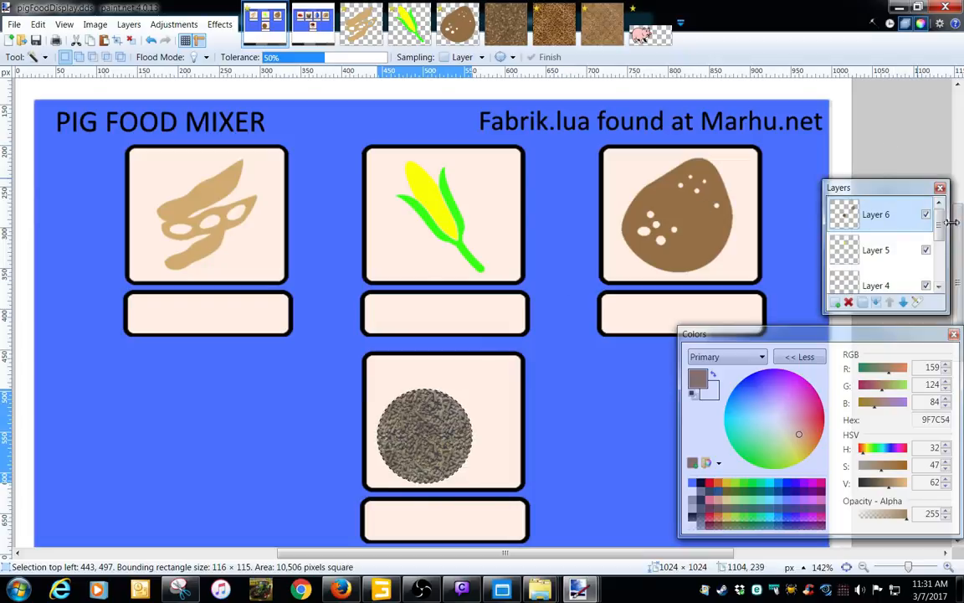
{"action": "scroll", "coordinate": [502, 335], "scroll_direction": "down", "scroll_amount": 1}
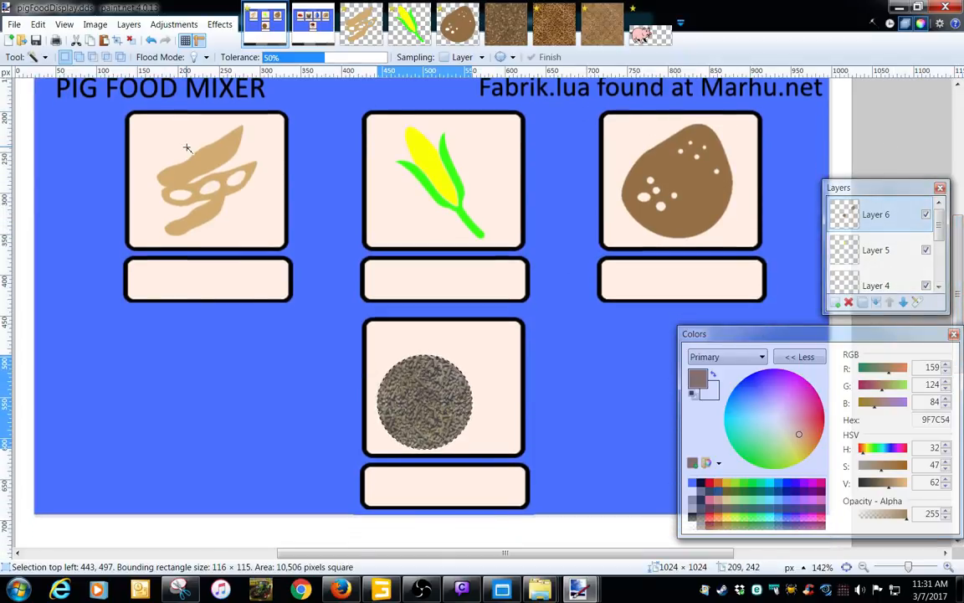
{"action": "key", "text": "m"}
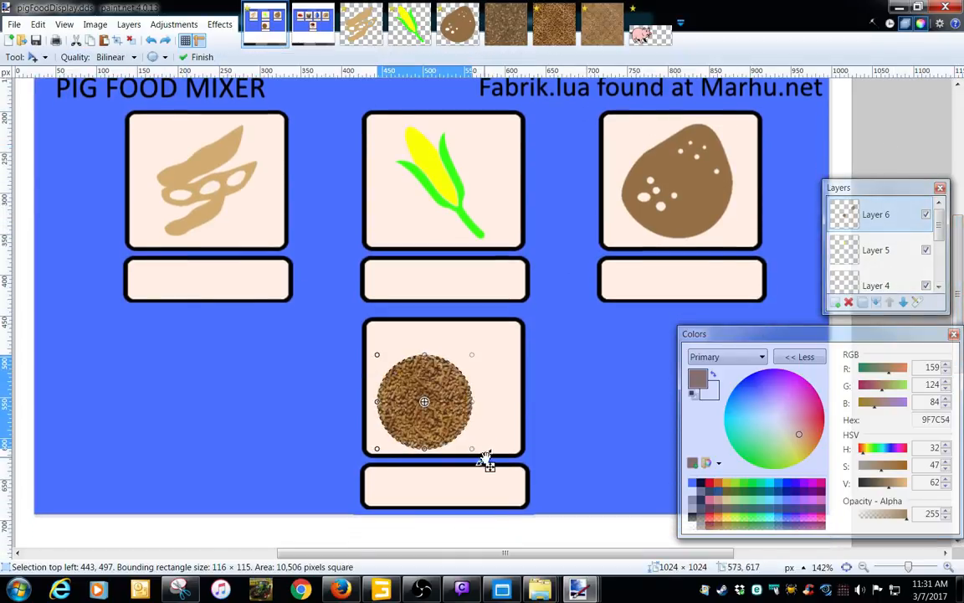
{"action": "left_click_drag", "start_coordinate": [489, 456], "coordinate": [522, 458]}
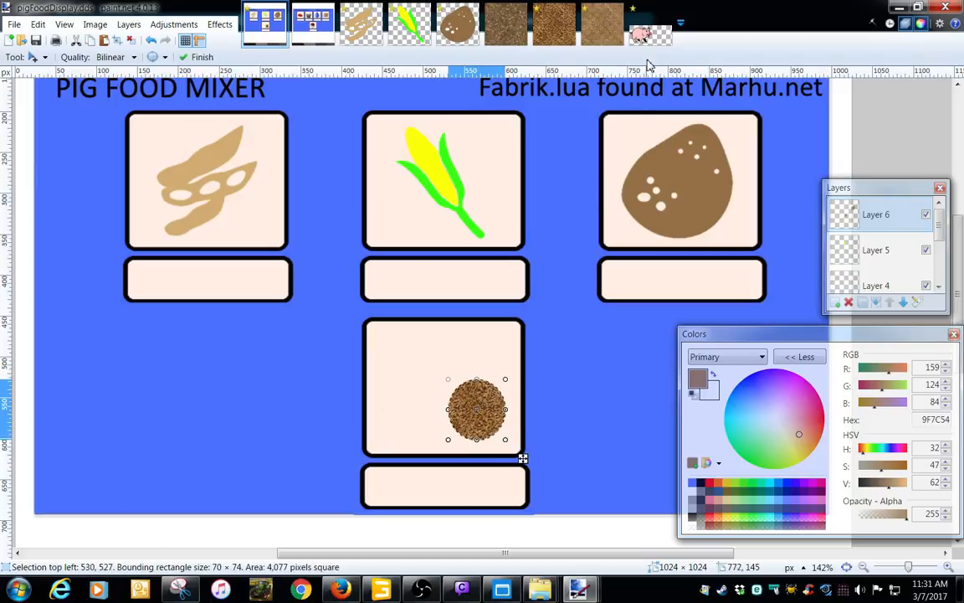
Paste the cut-out pig into a new layer of pigFoodDisplay.dds and scale it to about 226 × 107 px beside the pellets
{"action": "left_click", "coordinate": [649, 25]}
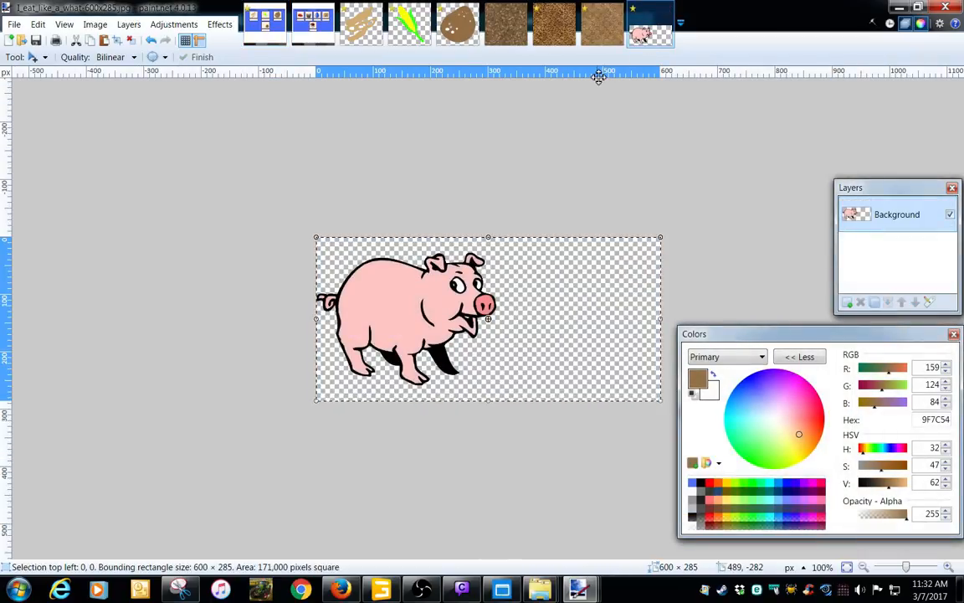
{"action": "left_click", "coordinate": [252, 19]}
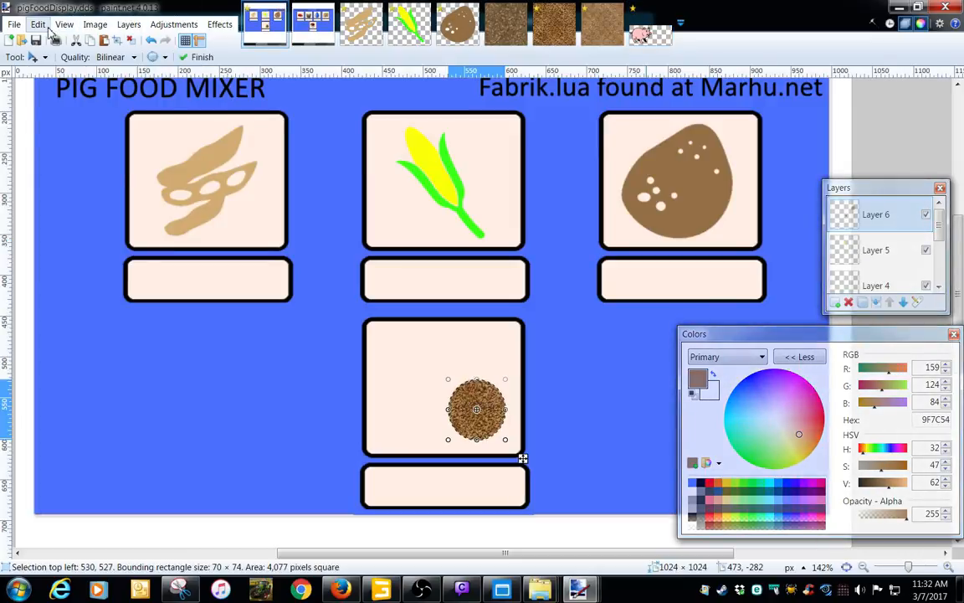
{"action": "left_click", "coordinate": [38, 24]}
{"action": "left_click", "coordinate": [75, 132]}
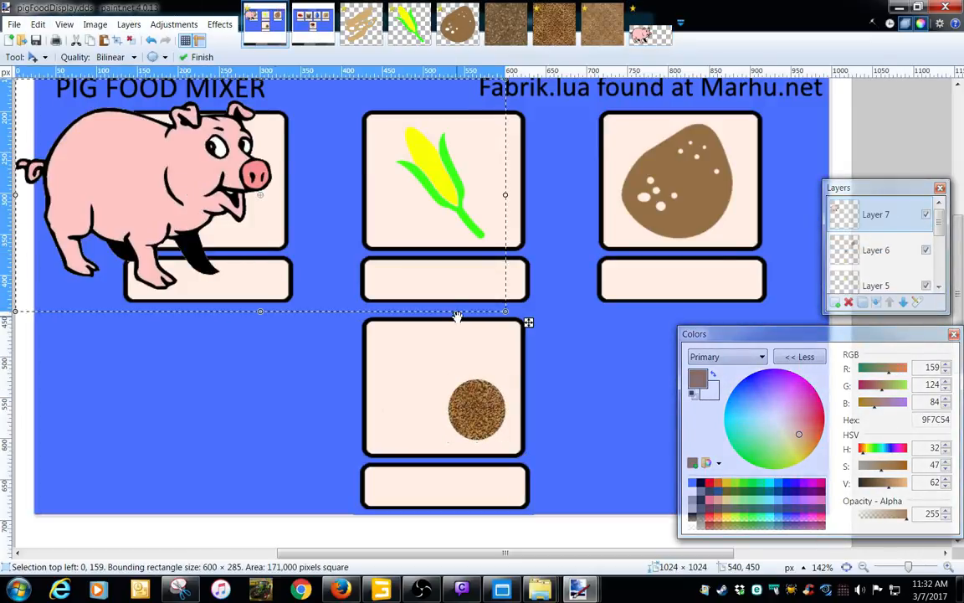
{"action": "left_click_drag", "start_coordinate": [502, 309], "coordinate": [578, 429]}
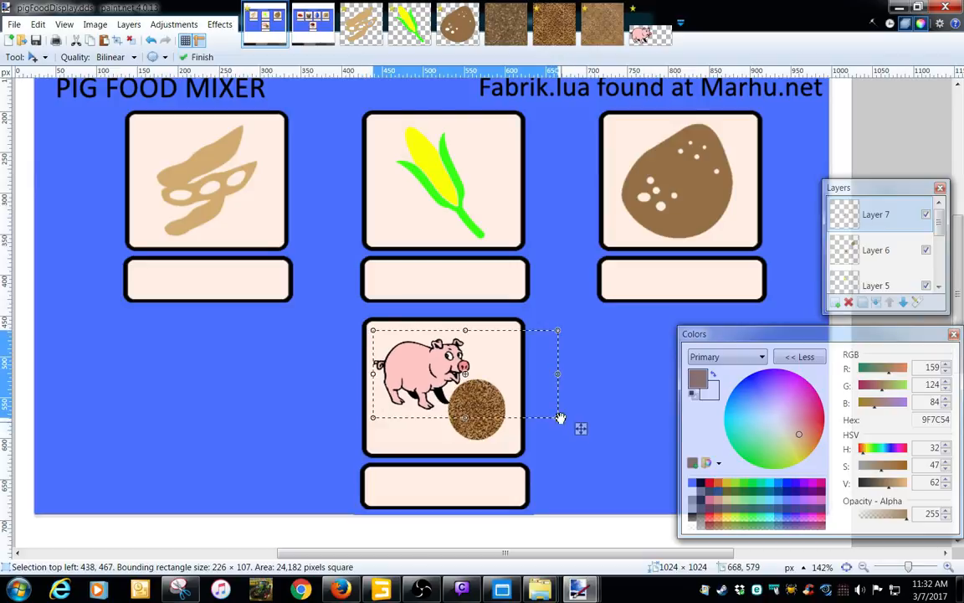
Merge the pig layer down through all the layers beneath it
{"action": "left_click", "coordinate": [877, 302]}
{"action": "left_click", "coordinate": [877, 302]}
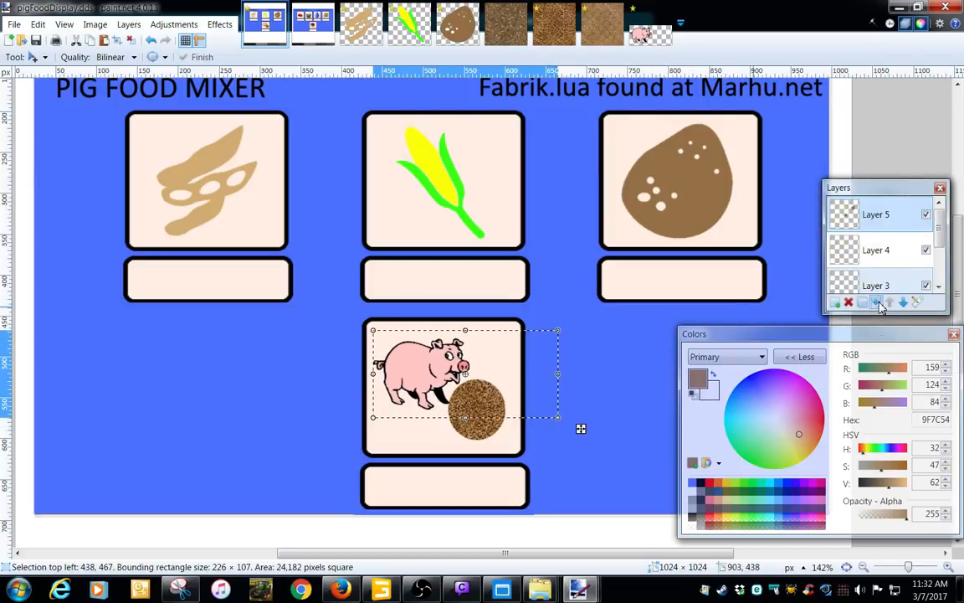
{"action": "left_click", "coordinate": [877, 302]}
{"action": "left_click", "coordinate": [877, 302]}
{"action": "left_click", "coordinate": [877, 302]}
{"action": "left_click", "coordinate": [877, 302]}
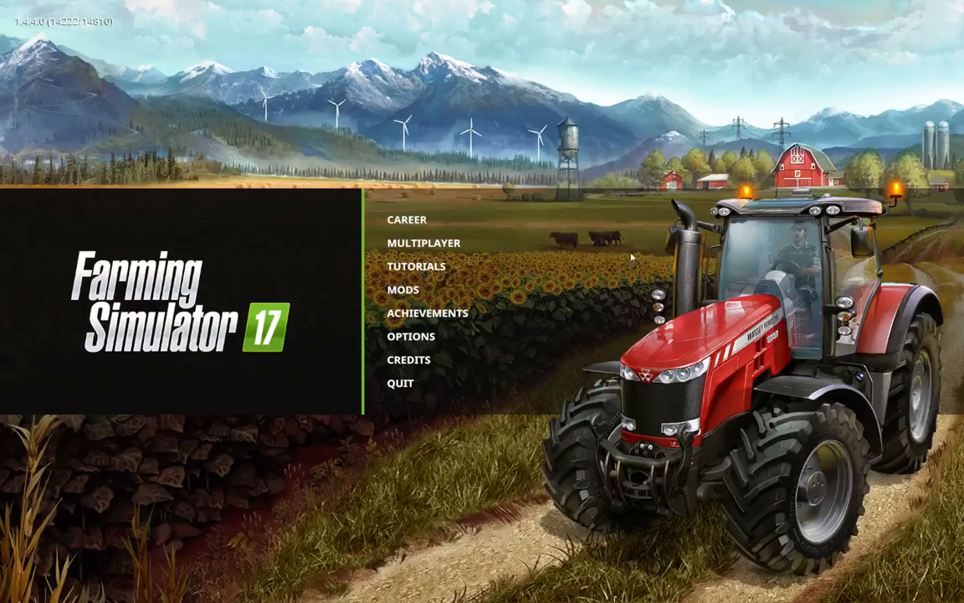
In Farming Simulator 17, load the Westbridge career savegame with the mods enabled and start playing
{"action": "left_click", "coordinate": [435, 216]}
{"action": "double_click", "coordinate": [240, 165]}
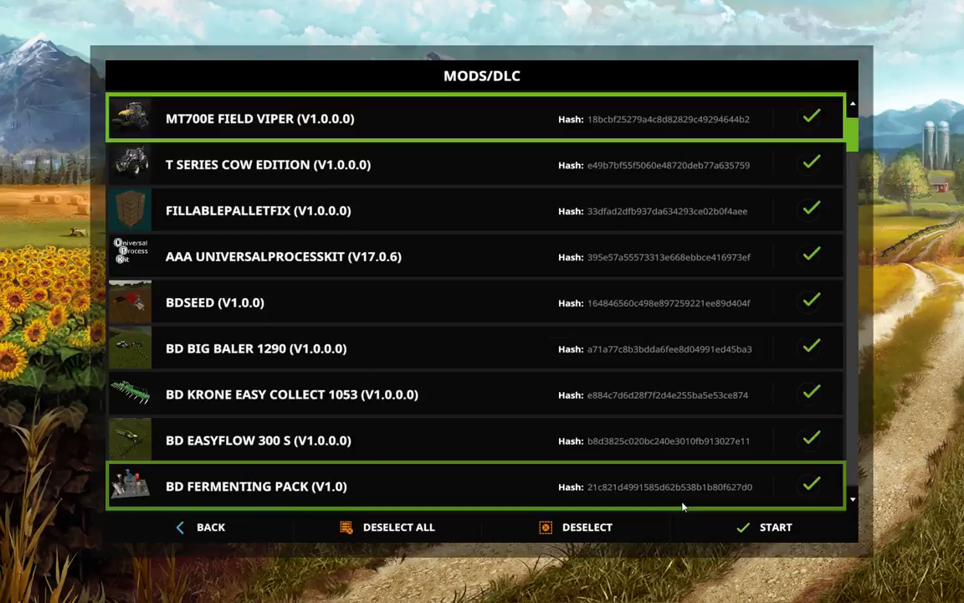
{"action": "left_click", "coordinate": [691, 536]}
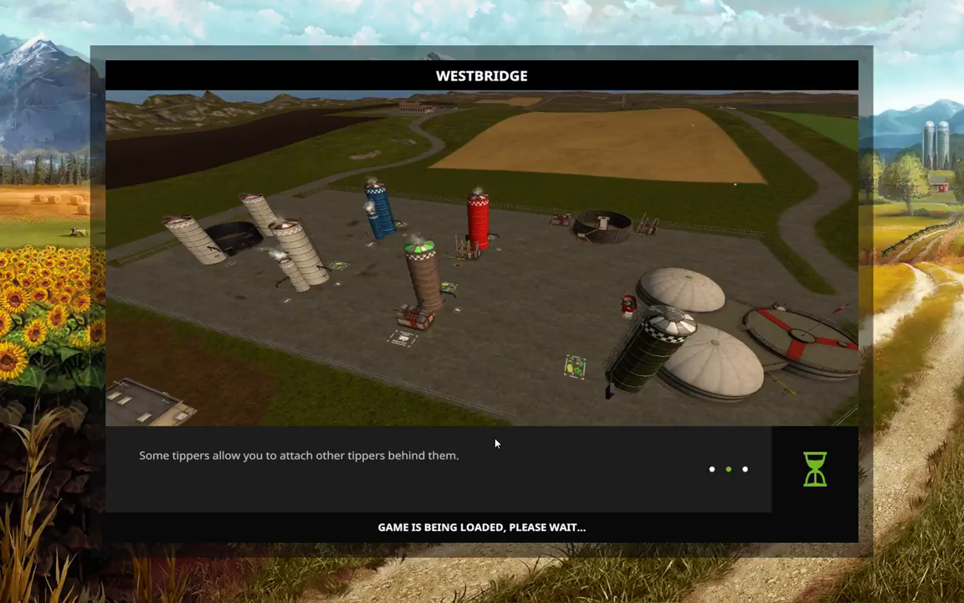
{"action": "left_click", "coordinate": [500, 529]}
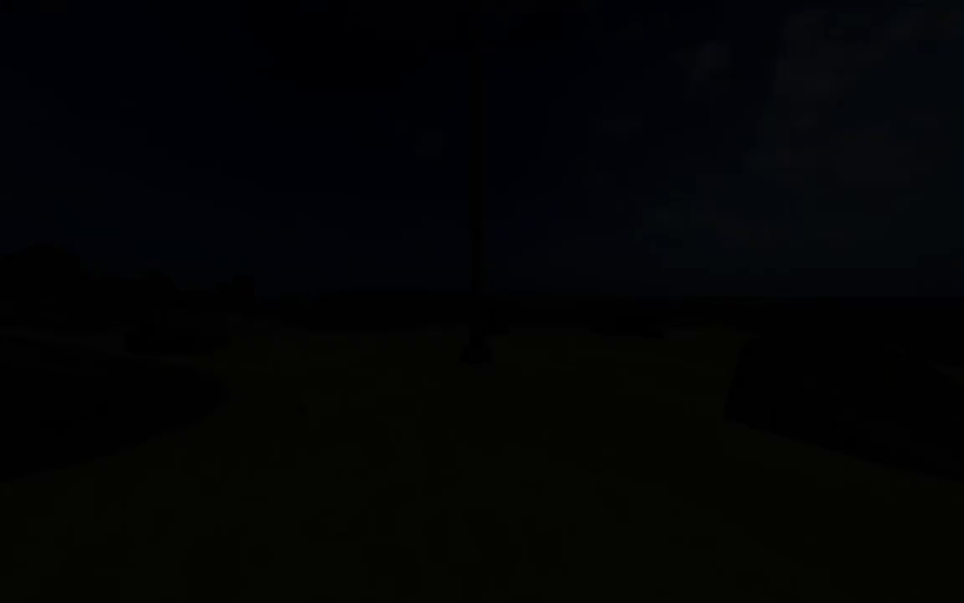
Choose the Volvo FH16 AR truck near the storage area on the map overview and enter it
{"action": "key", "text": "Escape"}
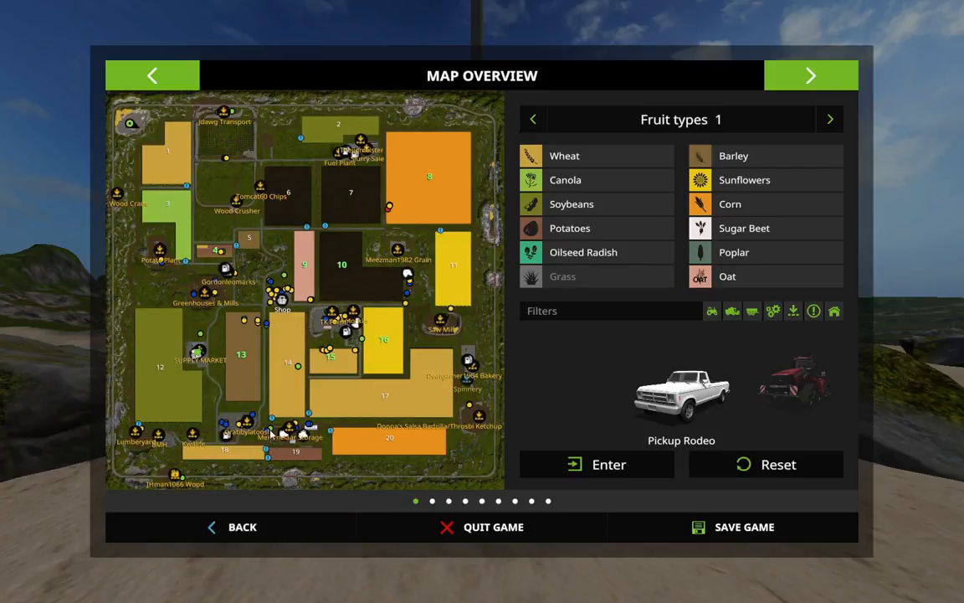
{"action": "left_click", "coordinate": [271, 432]}
{"action": "left_click", "coordinate": [570, 462]}
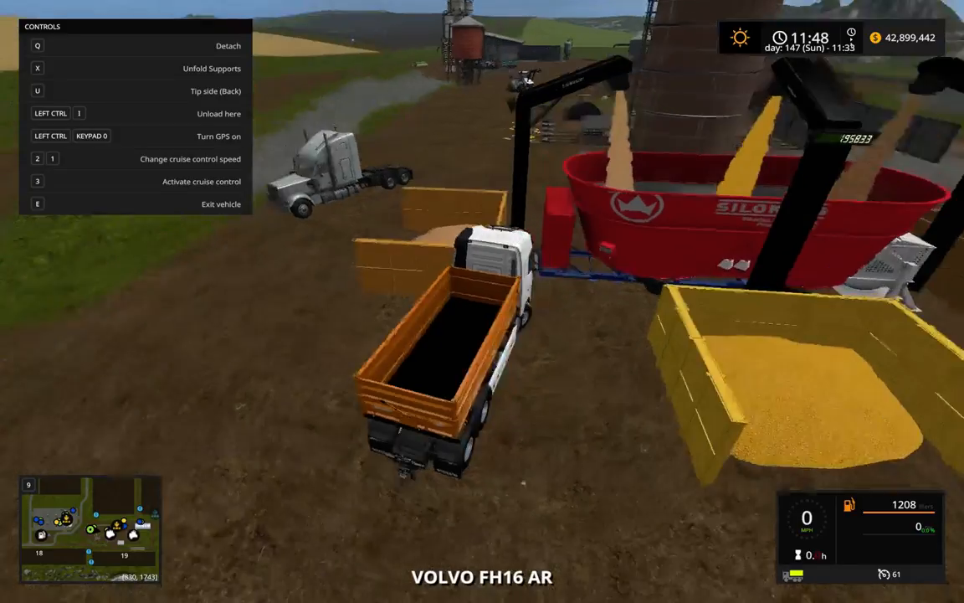
Drive the Volvo FH16 AR around the sand-coloured bunker and park it near the pig food mixer's control station
{"action": "key", "text": "s"}
{"action": "key", "text": "d"}
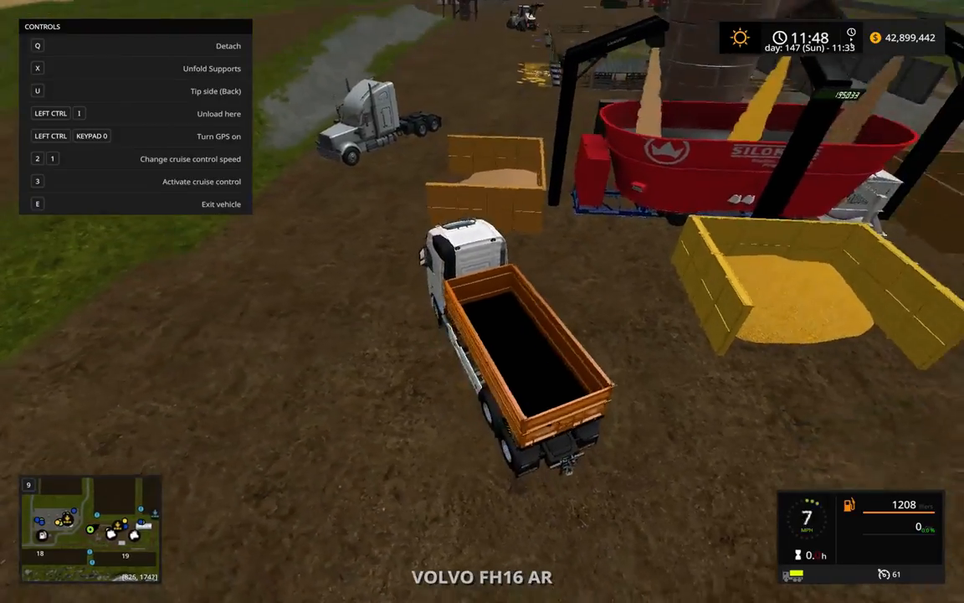
{"action": "key", "text": "w"}
{"action": "key", "text": "s"}
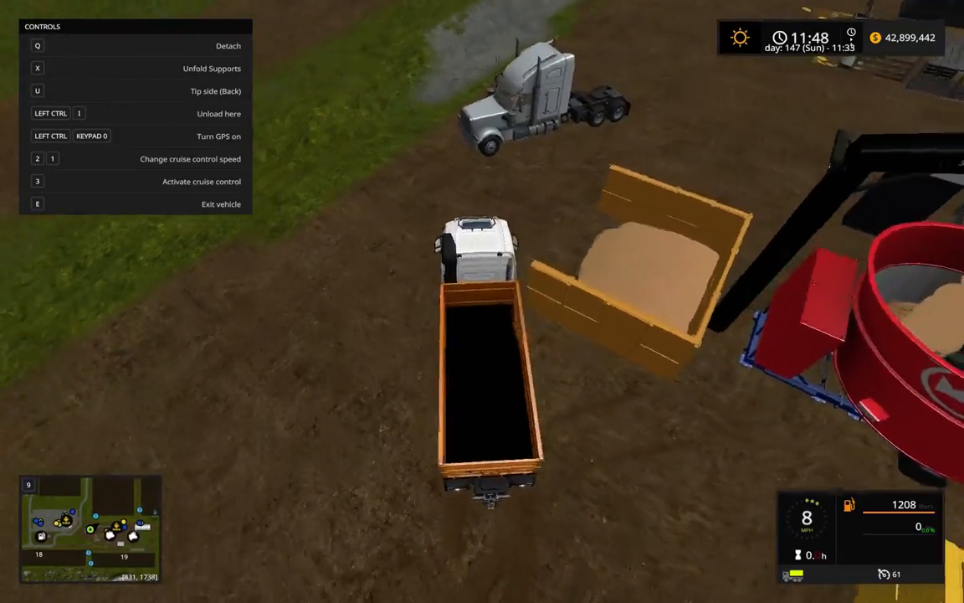
{"action": "key", "text": "w"}
{"action": "key", "text": "d"}
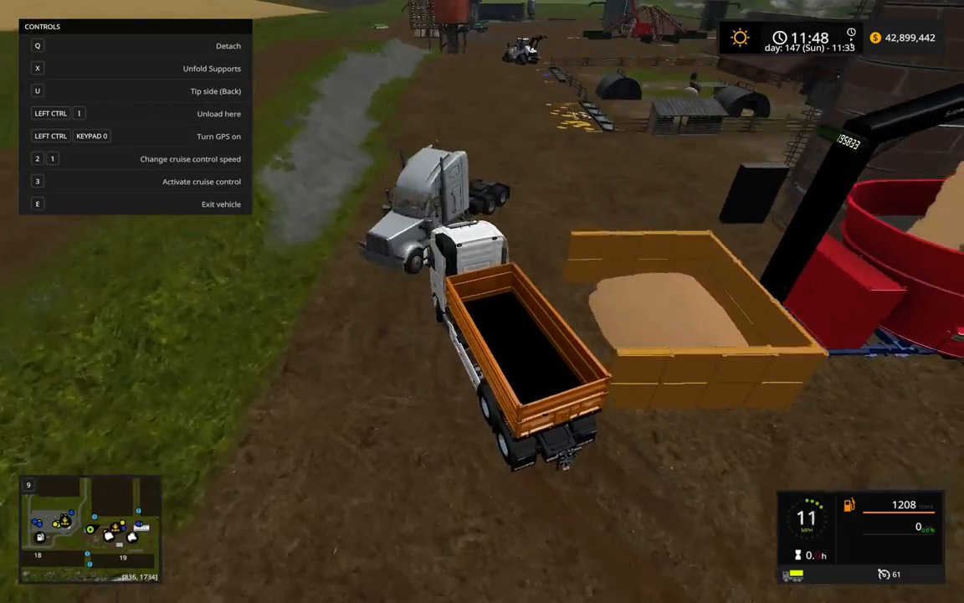
{"action": "key", "text": "s"}
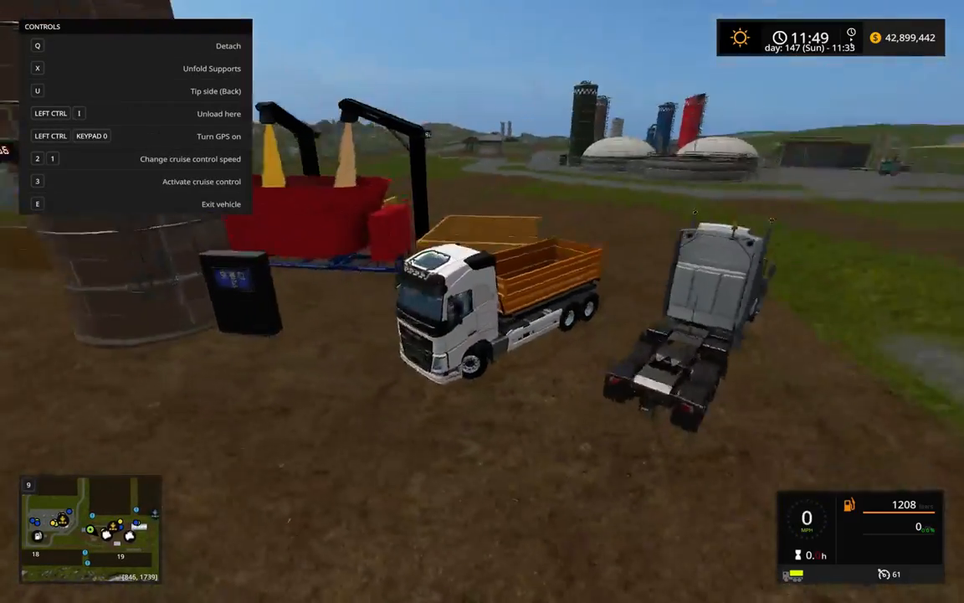
Exit the truck and walk up to the control station to examine the Pig Food Mixer screen up close
{"action": "key", "text": "e"}
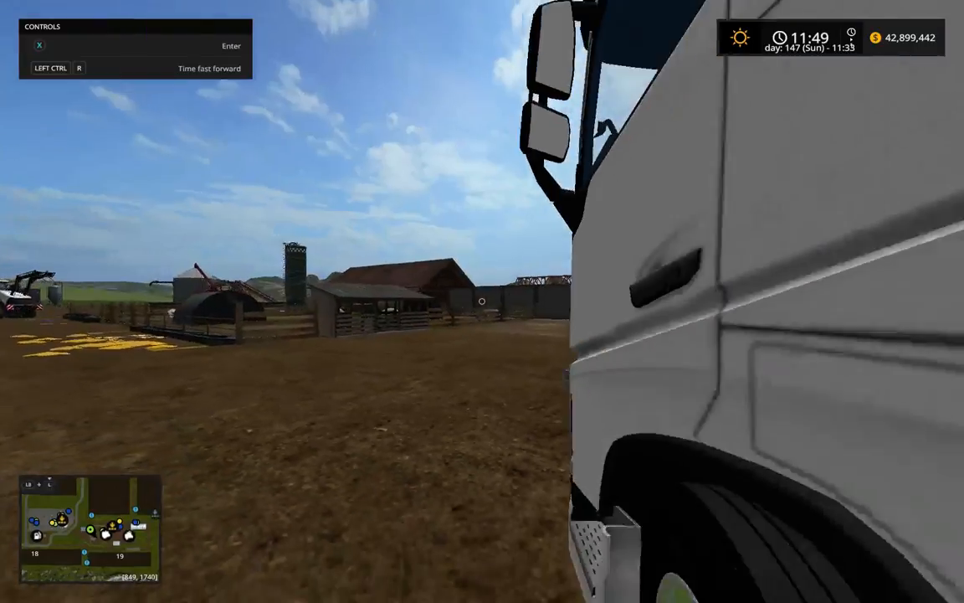
{"action": "key", "text": "w"}
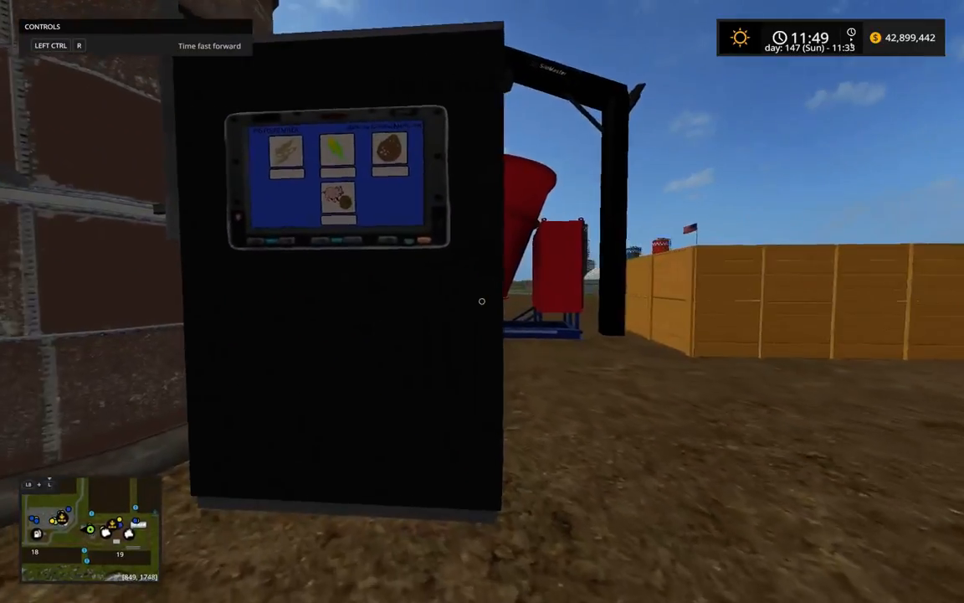
{"action": "key", "text": "w"}
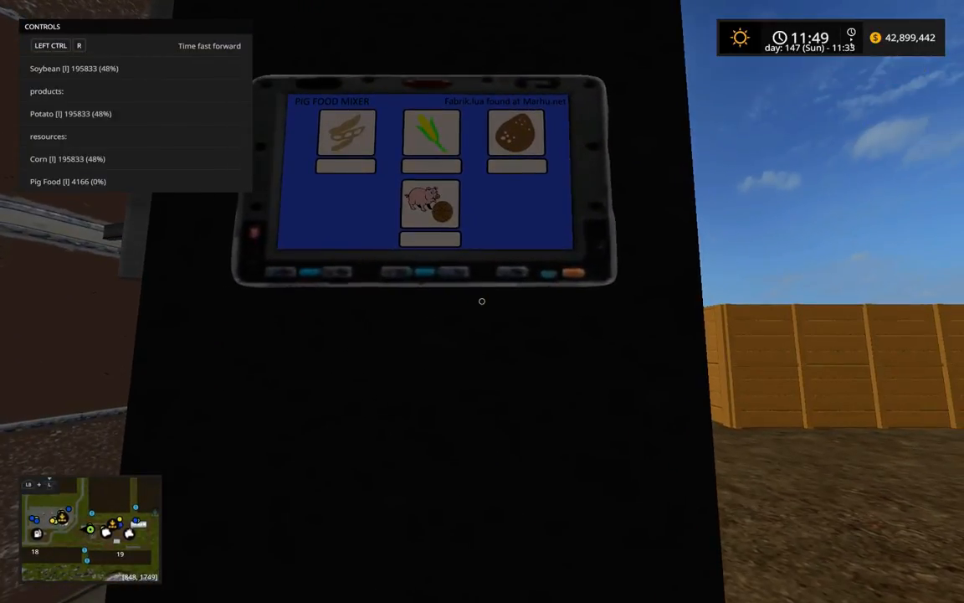
{"action": "key", "text": "s"}
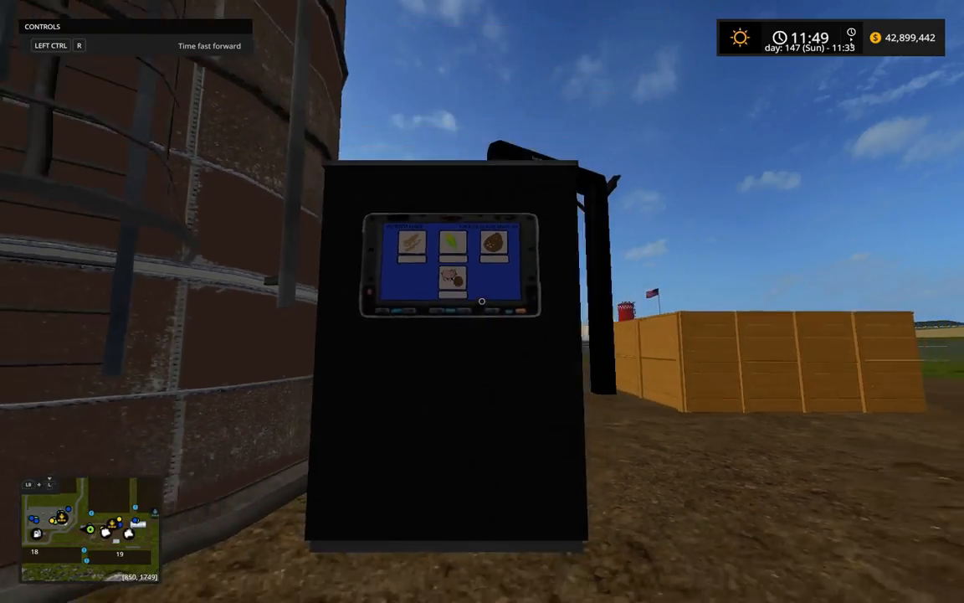
Pause the game, return to the desktop and close Farming Simulator 17
{"action": "key", "text": "Escape"}
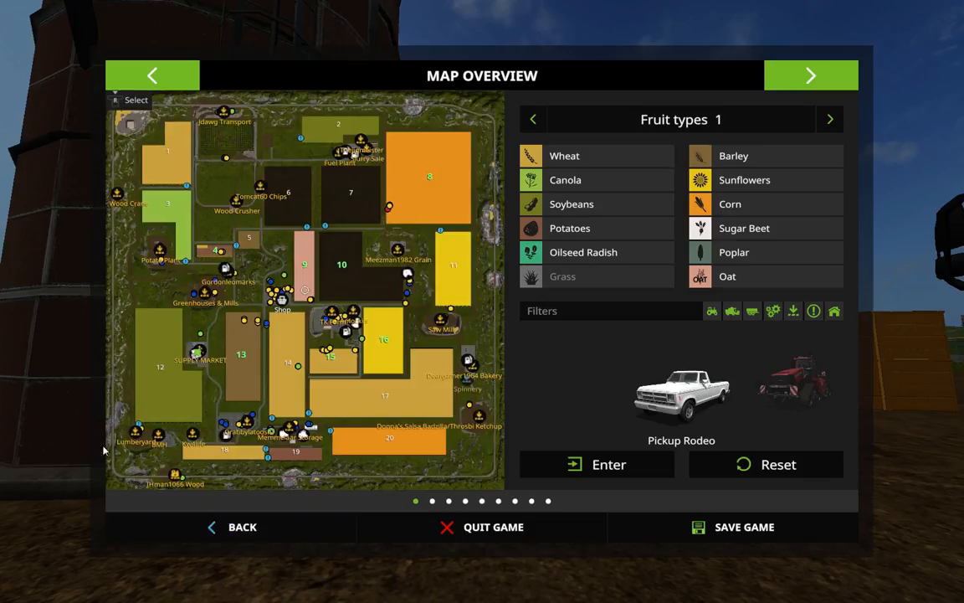
{"action": "left_click", "coordinate": [656, 526]}
{"action": "left_click", "coordinate": [433, 382]}
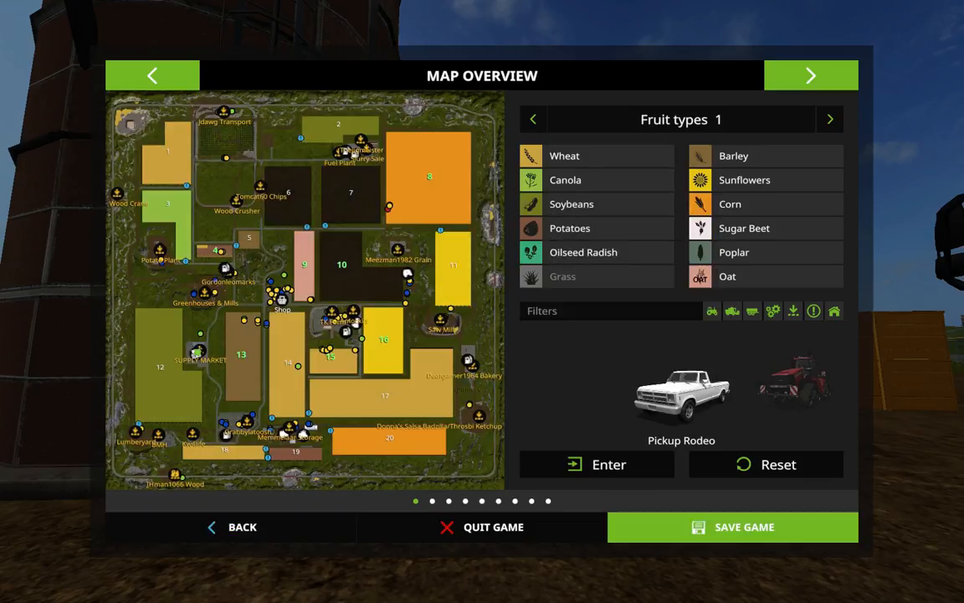
{"action": "key", "text": "alt+Tab"}
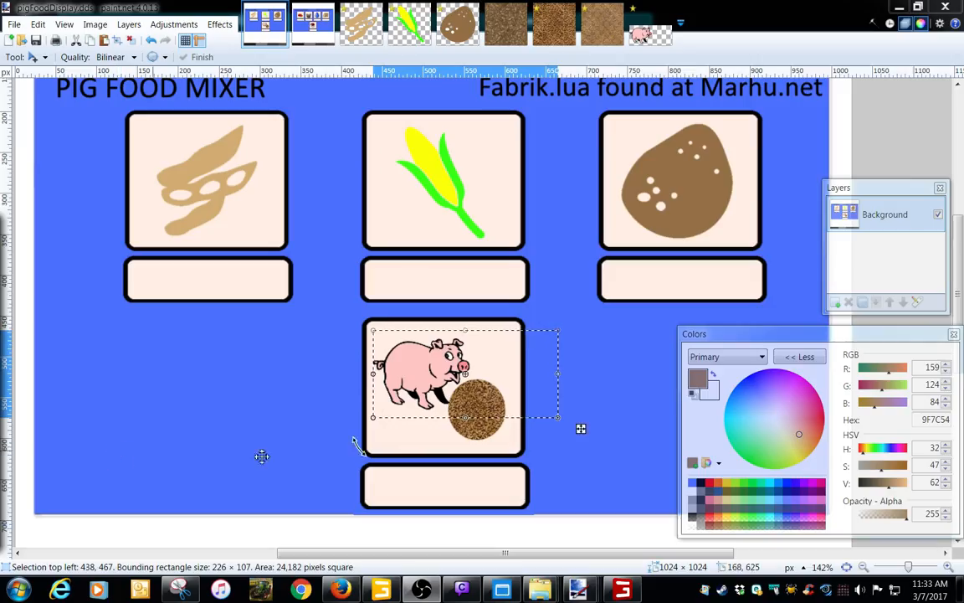
{"action": "right_click", "coordinate": [620, 589]}
{"action": "left_click", "coordinate": [592, 554]}
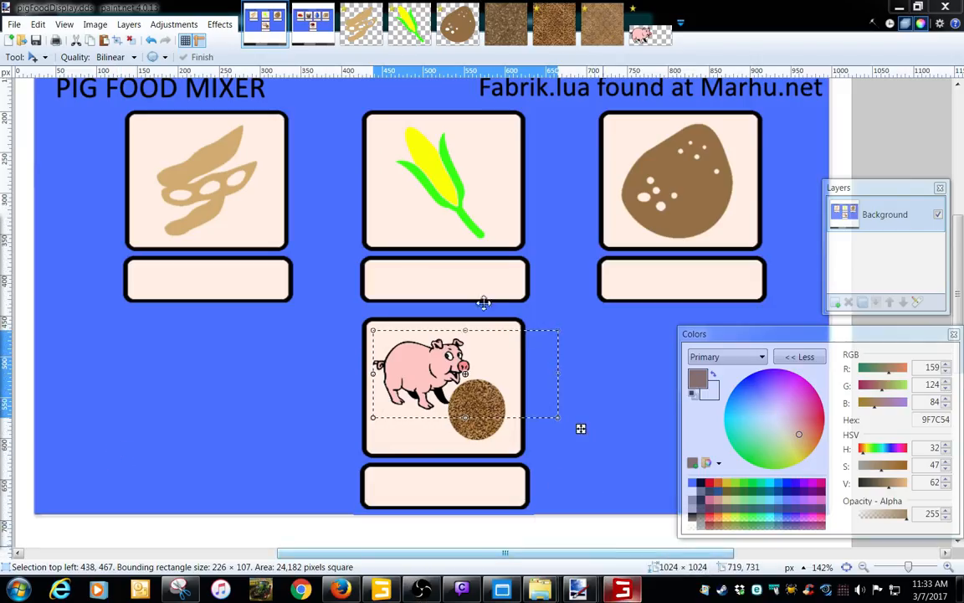
Switch to map01.i3d in GIANTS Editor and select the first Display in the Displays group of pigFoodMixer's Resource1
{"action": "left_click", "coordinate": [898, 7]}
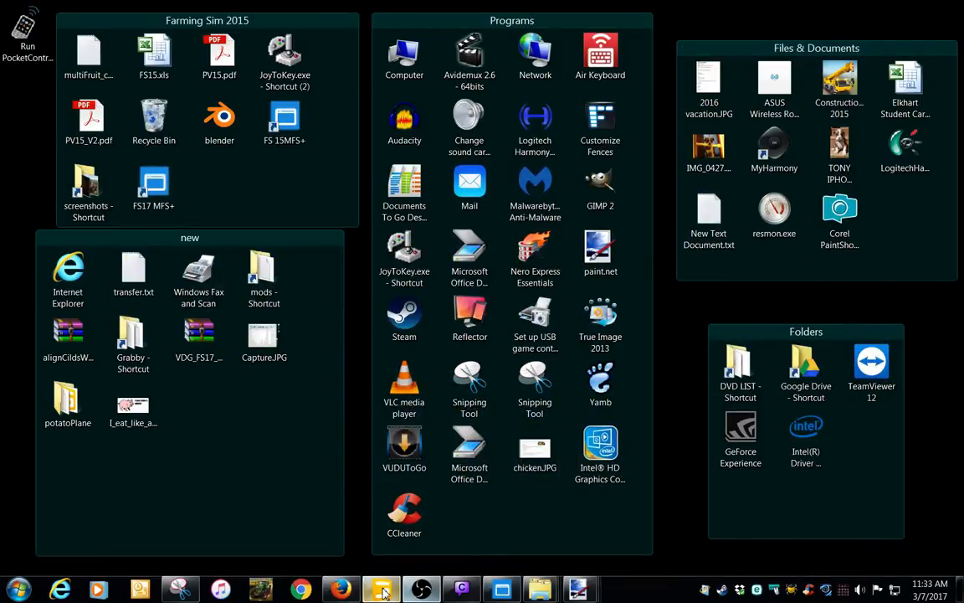
{"action": "left_click", "coordinate": [384, 590]}
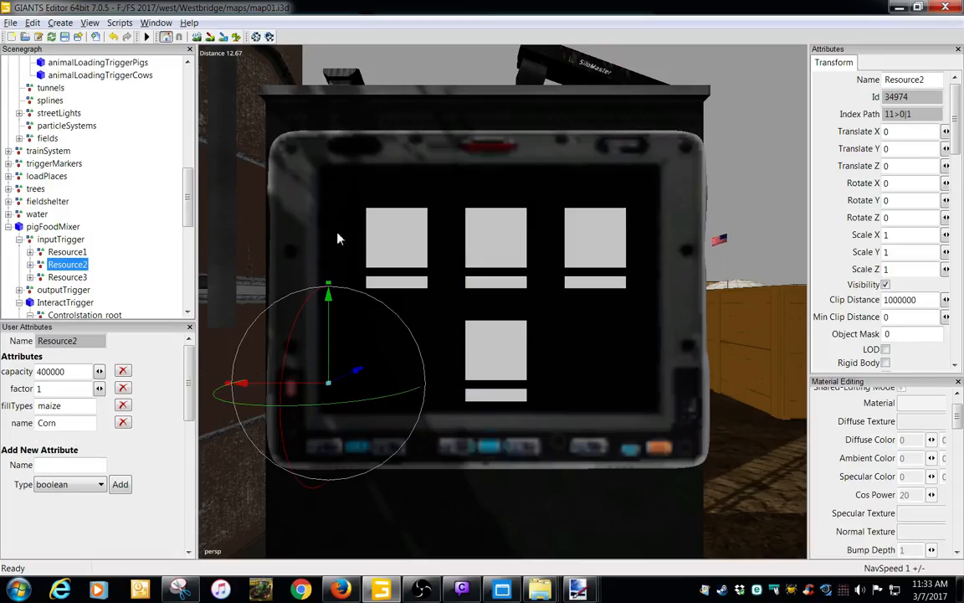
{"action": "left_click", "coordinate": [29, 251]}
{"action": "left_click", "coordinate": [75, 302]}
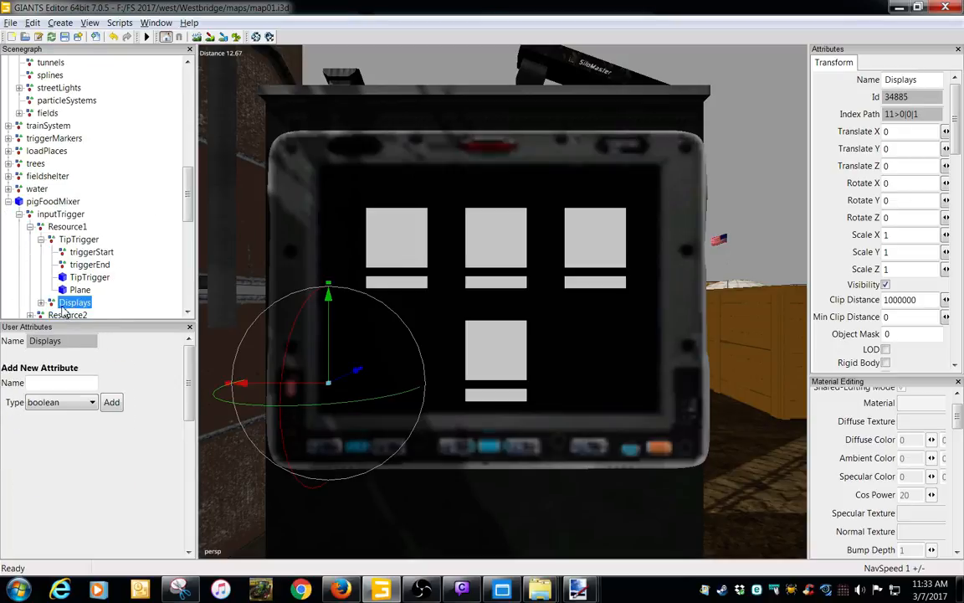
{"action": "left_click", "coordinate": [40, 302]}
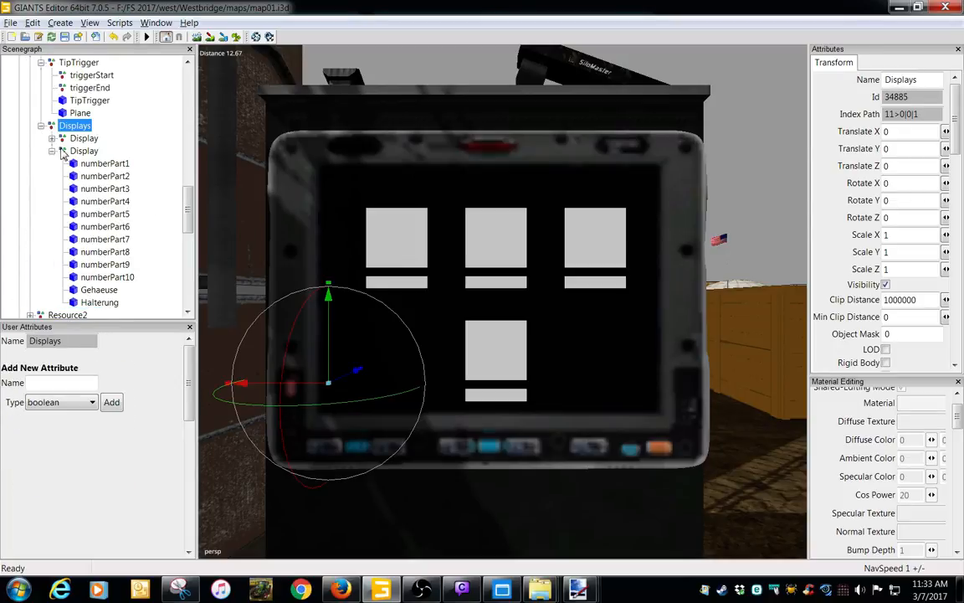
{"action": "left_click", "coordinate": [60, 151]}
{"action": "left_click", "coordinate": [84, 138]}
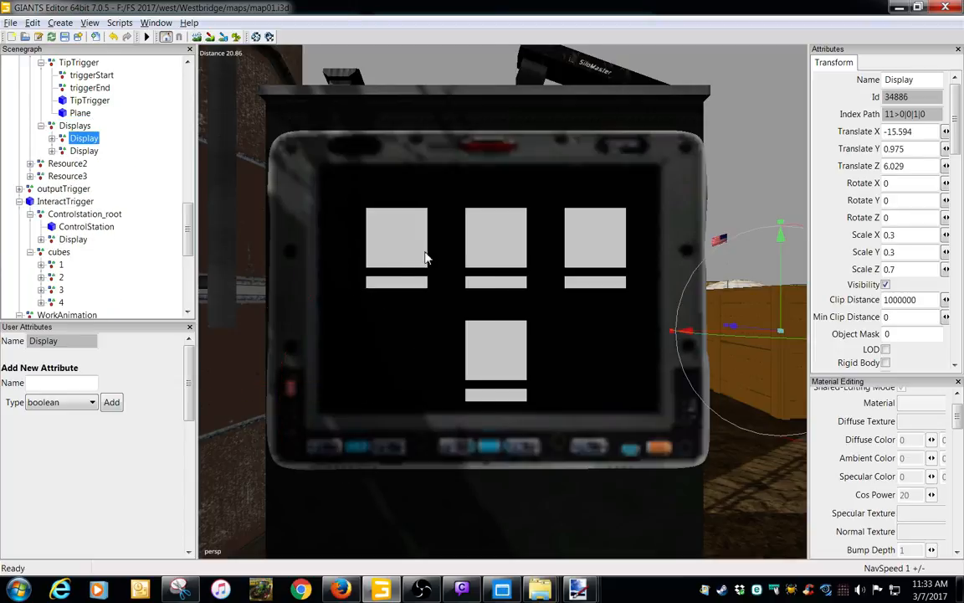
Place the selected Display onto the control station's screen, at about X -4.505, Y 2.307, Z -10.8
{"action": "scroll", "coordinate": [425, 257], "scroll_direction": "down", "scroll_amount": 1}
{"action": "middle_click_drag", "start_coordinate": [390, 276], "coordinate": [348, 302], "text": "alt"}
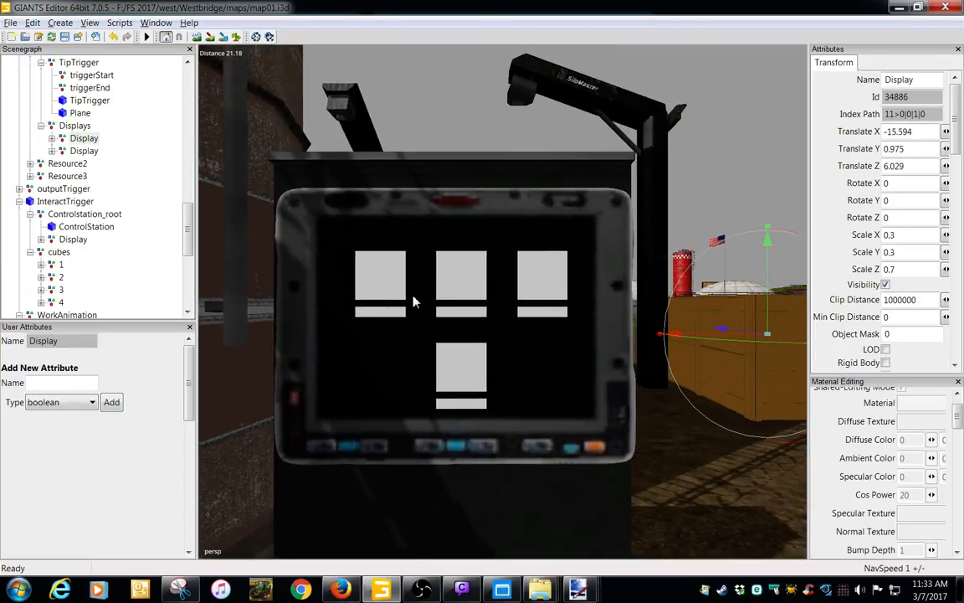
{"action": "key", "text": "ctrl+b"}
{"action": "middle_click_drag", "start_coordinate": [410, 352], "coordinate": [425, 378], "text": "alt"}
{"action": "scroll", "coordinate": [434, 400], "scroll_direction": "up", "scroll_amount": 3}
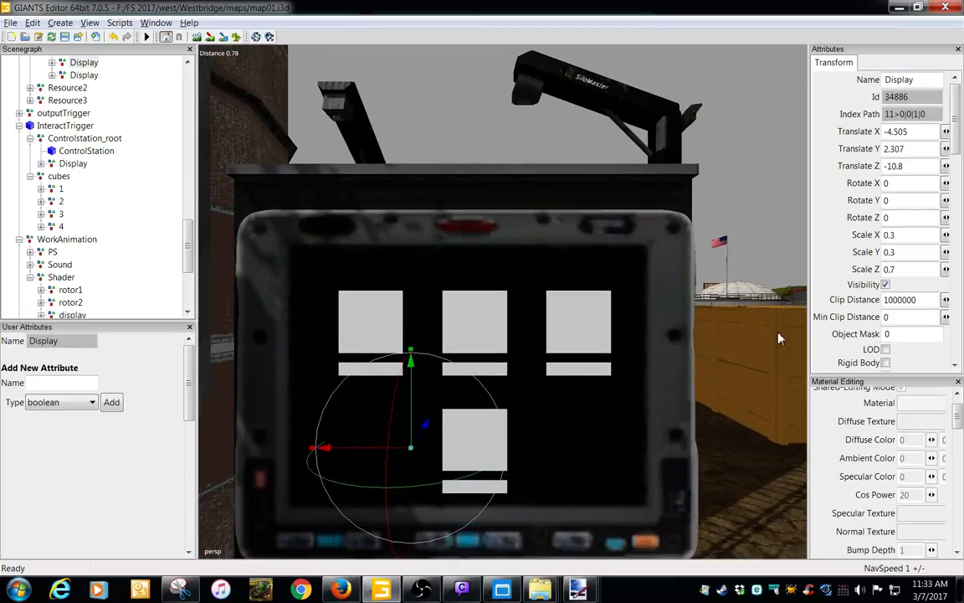
Try Y rotations of 90 and -90 on the Display
{"action": "left_click_drag", "start_coordinate": [912, 201], "coordinate": [824, 200]}
{"action": "type", "text": "90"}
{"action": "key", "text": "Return"}
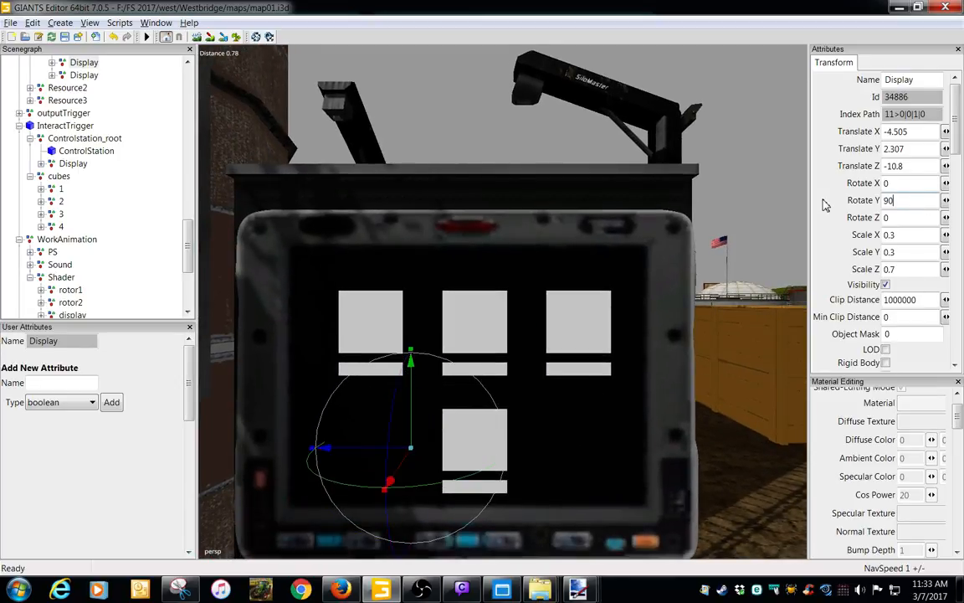
{"action": "left_click", "coordinate": [884, 200]}
{"action": "type", "text": "-"}
{"action": "key", "text": "Return"}
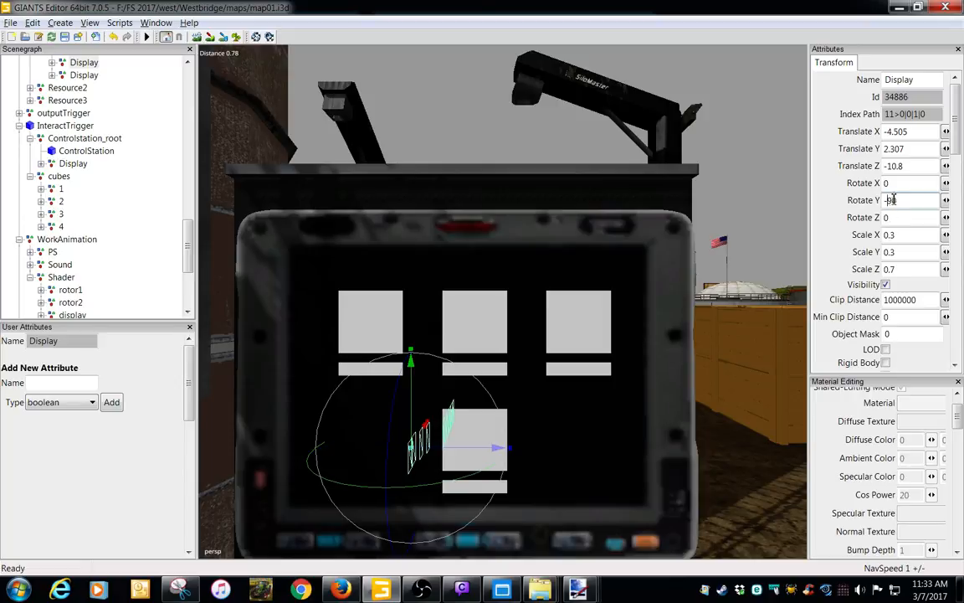
Set the Display's Y rotation to 180
{"action": "left_click_drag", "start_coordinate": [908, 201], "coordinate": [832, 200]}
{"action": "key", "text": "BackSpace"}
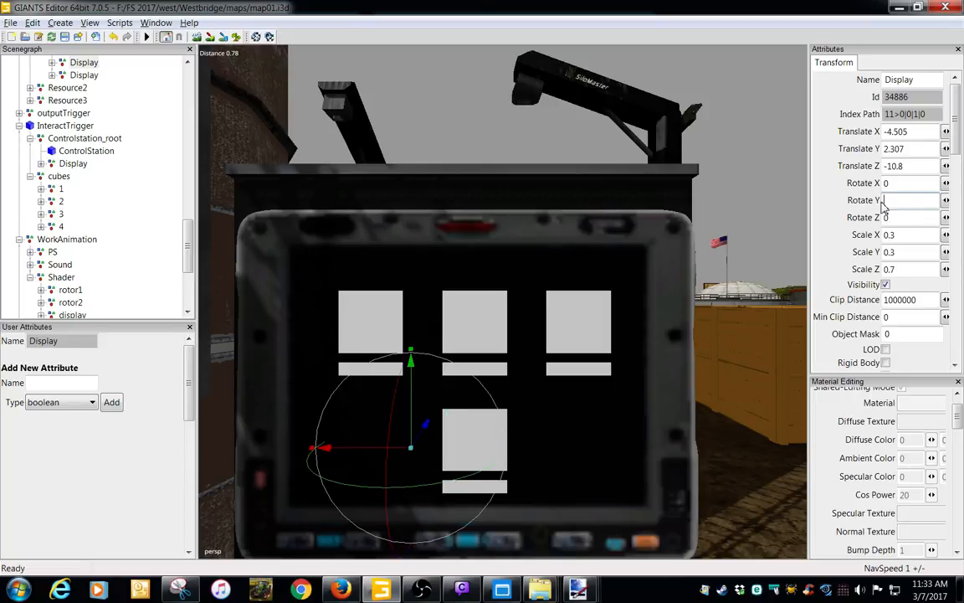
{"action": "type", "text": "180"}
{"action": "key", "text": "Return"}
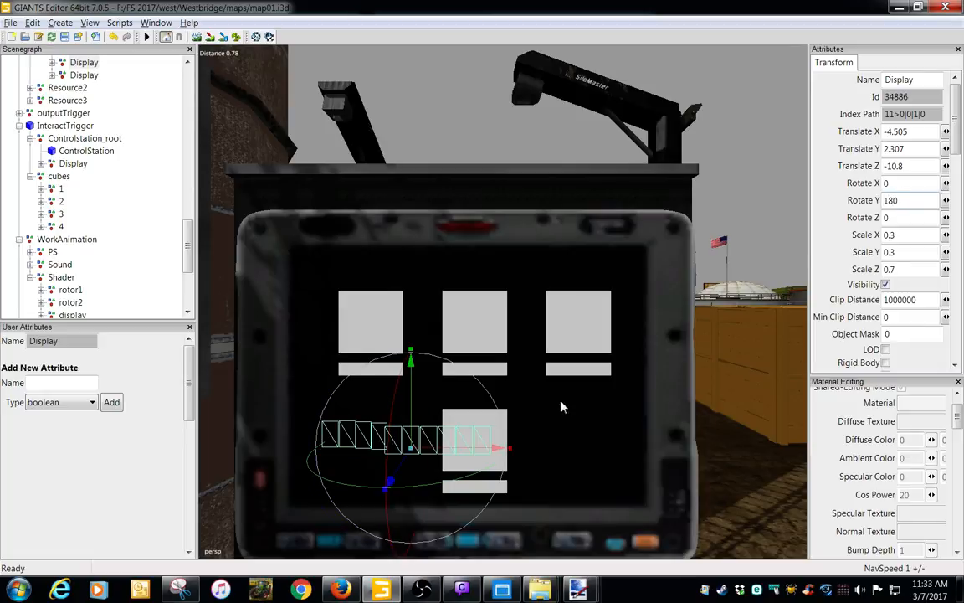
Move the Display back against the control station's screen and lower it, to about Y 2.106 and Z -9.349
{"action": "scroll", "coordinate": [487, 400], "scroll_direction": "up", "scroll_amount": 1}
{"action": "middle_click_drag", "start_coordinate": [486, 400], "coordinate": [536, 385], "text": "alt"}
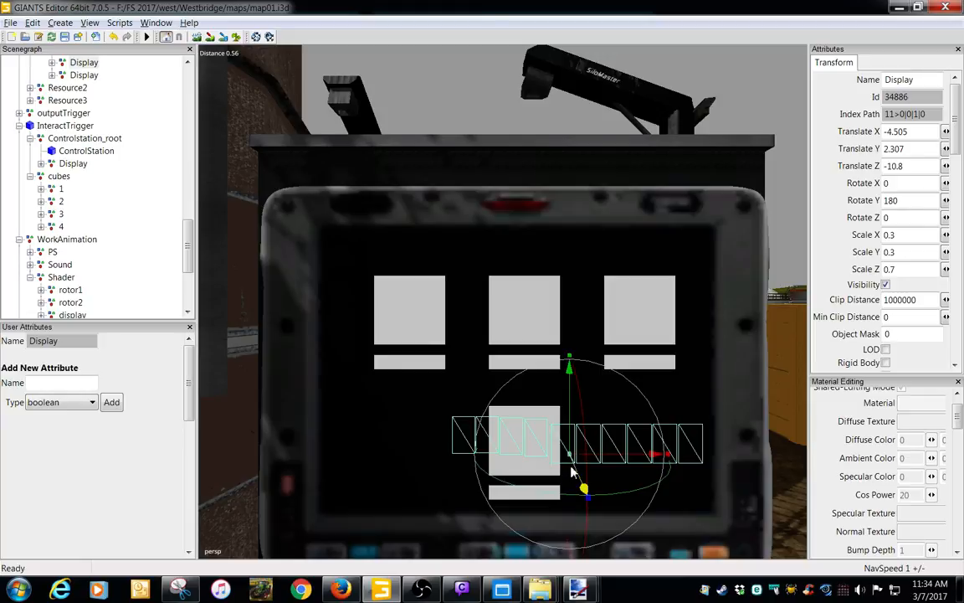
{"action": "left_click_drag", "start_coordinate": [574, 473], "coordinate": [408, 7]}
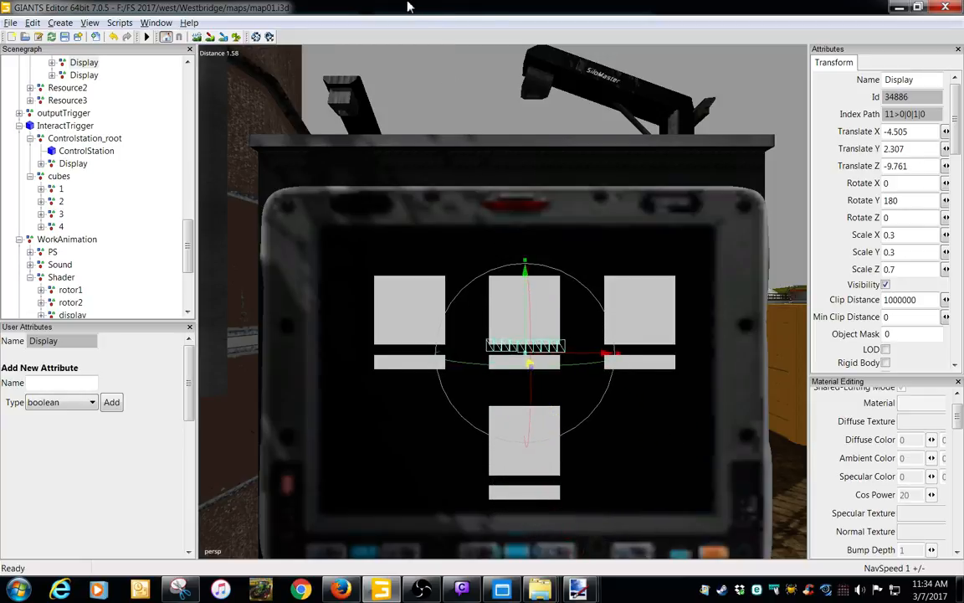
{"action": "middle_click_drag", "start_coordinate": [502, 289], "coordinate": [542, 327]}
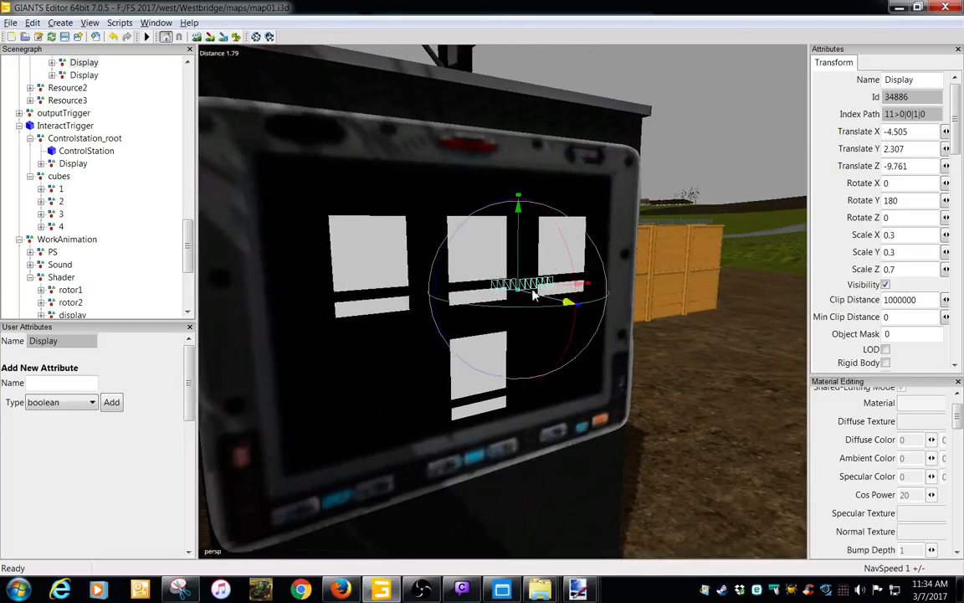
{"action": "left_click_drag", "start_coordinate": [520, 271], "coordinate": [519, 299]}
{"action": "scroll", "coordinate": [544, 310], "scroll_direction": "up", "scroll_amount": 5}
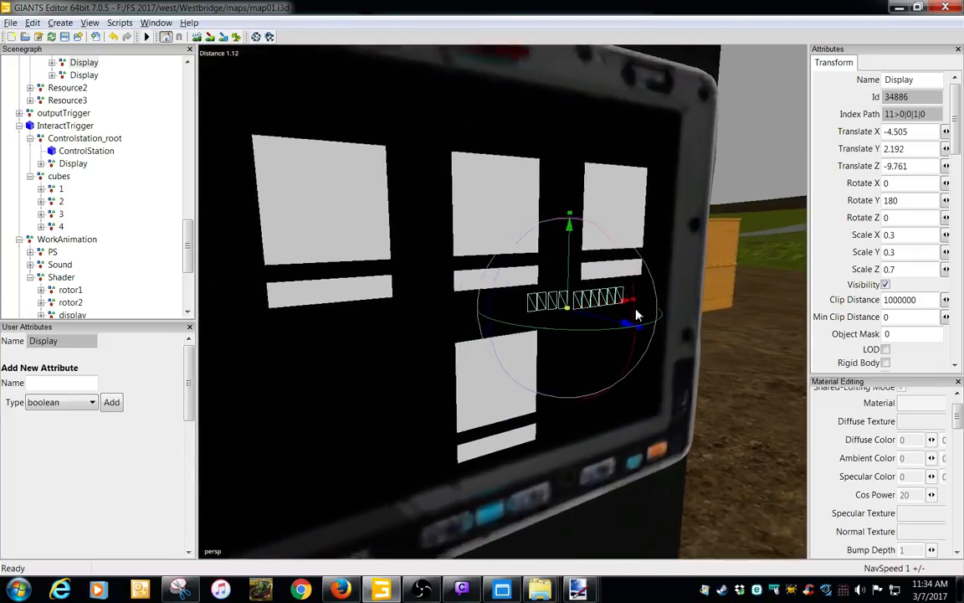
{"action": "left_click_drag", "start_coordinate": [617, 326], "coordinate": [456, 298]}
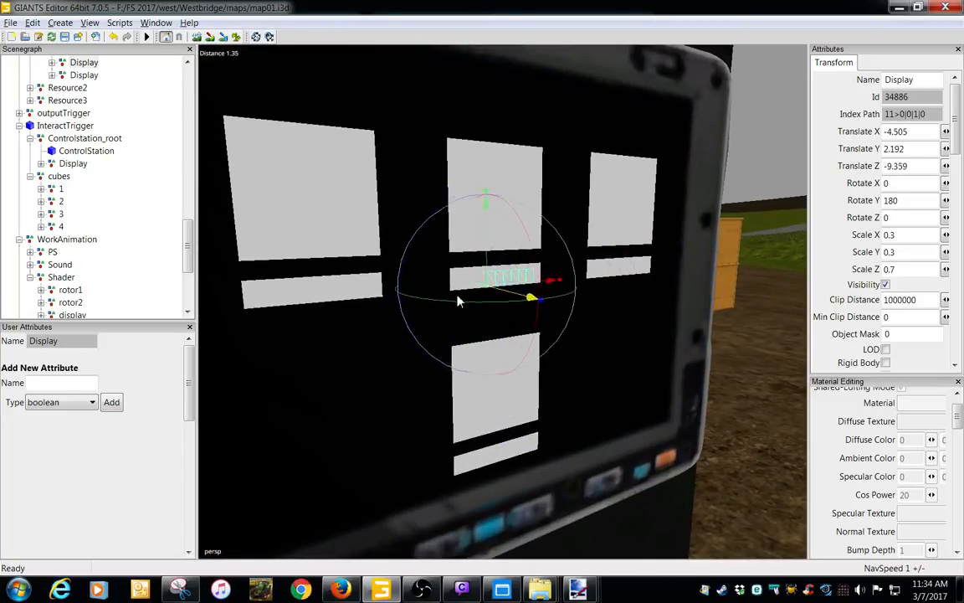
{"action": "left_click_drag", "start_coordinate": [490, 254], "coordinate": [508, 323]}
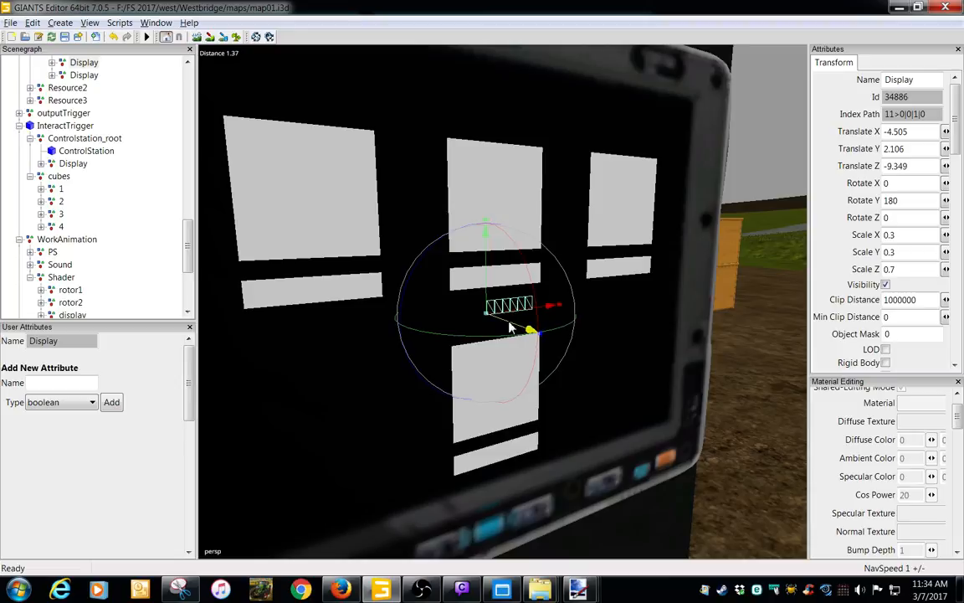
Fine-tune the Display's Z translation to -9.336 so its digits sit just in front of the screen surface
{"action": "middle_click_drag", "start_coordinate": [508, 322], "coordinate": [491, 326], "text": "alt"}
{"action": "left_click", "coordinate": [914, 167]}
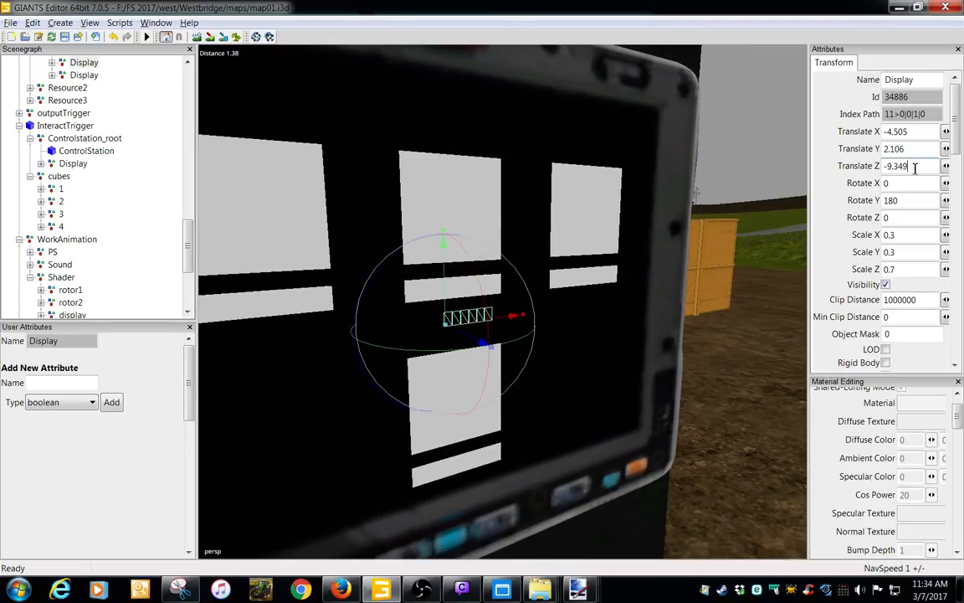
{"action": "key", "text": "BackSpace"}
{"action": "type", "text": "7"}
{"action": "key", "text": "BackSpace"}
{"action": "type", "text": "2"}
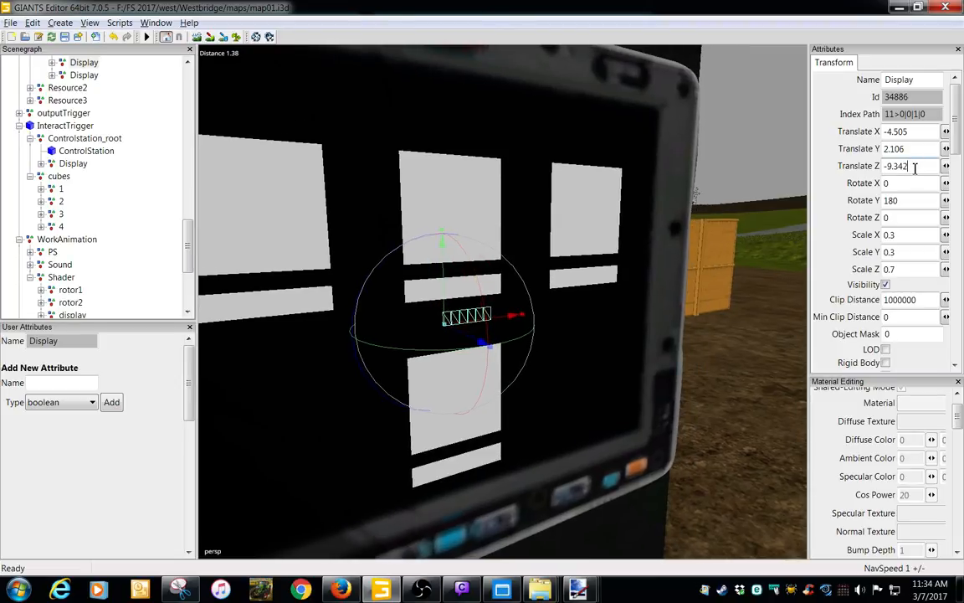
{"action": "key", "text": "BackSpace"}
{"action": "key", "text": "BackSpace"}
{"action": "type", "text": "3"}
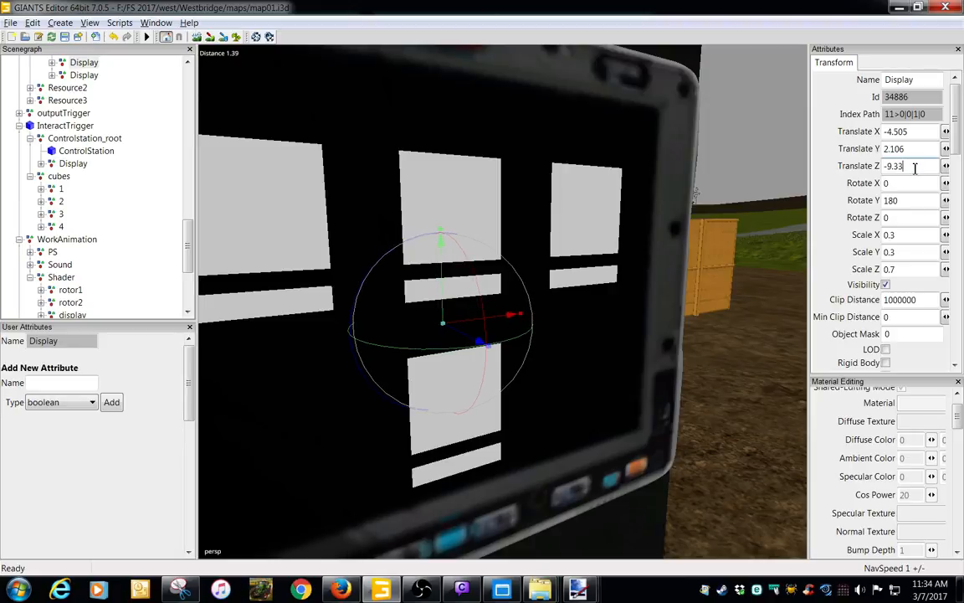
{"action": "type", "text": "5"}
{"action": "key", "text": "BackSpace"}
{"action": "type", "text": "9"}
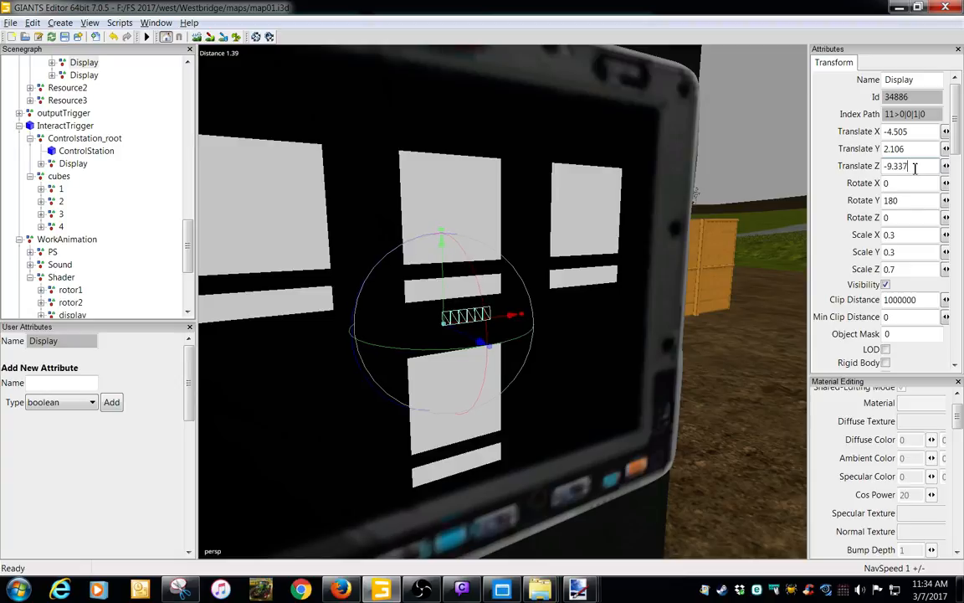
{"action": "key", "text": "BackSpace"}
{"action": "type", "text": "5"}
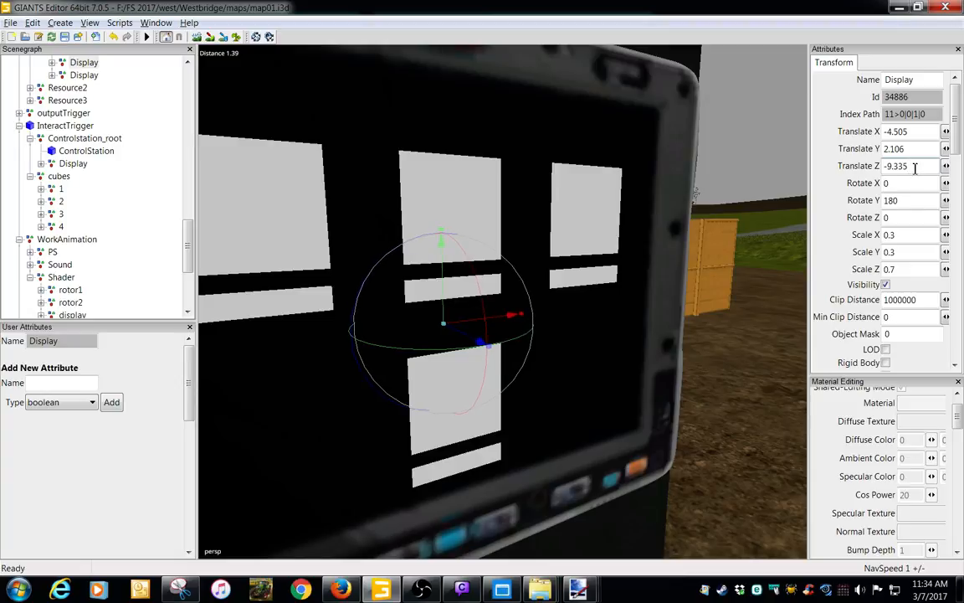
{"action": "type", "text": "4"}
{"action": "key", "text": "BackSpace"}
{"action": "type", "text": "5"}
{"action": "key", "text": "BackSpace"}
{"action": "type", "text": "6"}
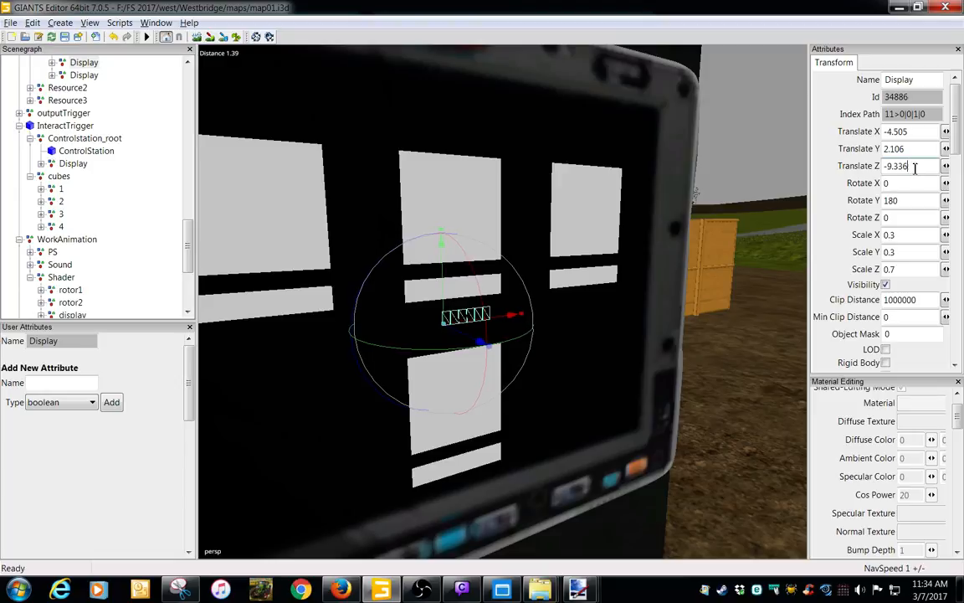
Set the Display's Z translation to -9.339 and move it along X to about -3.974, beneath the first picture box
{"action": "key", "text": "BackSpace"}
{"action": "type", "text": "9"}
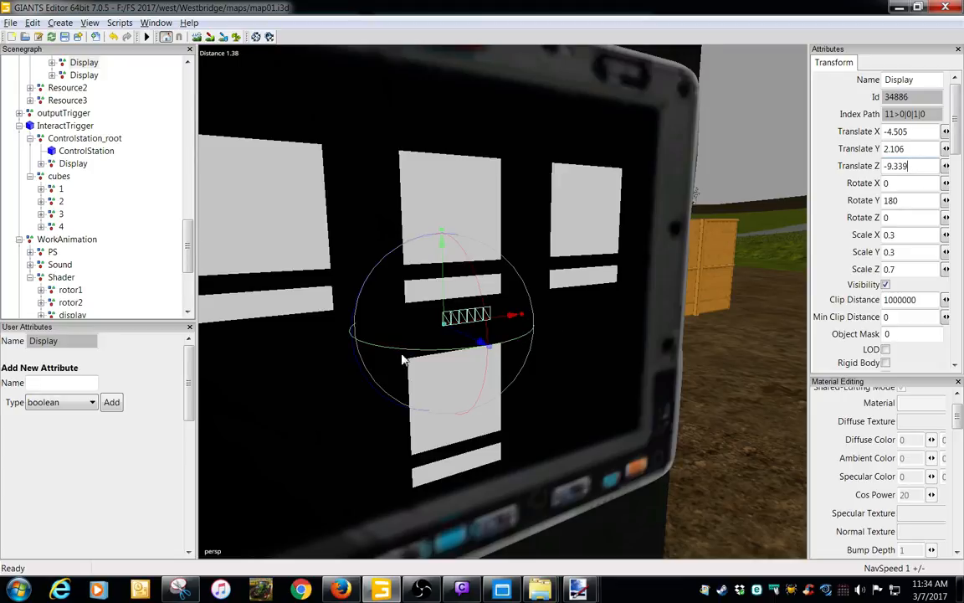
{"action": "scroll", "coordinate": [393, 360], "scroll_direction": "down", "scroll_amount": 2}
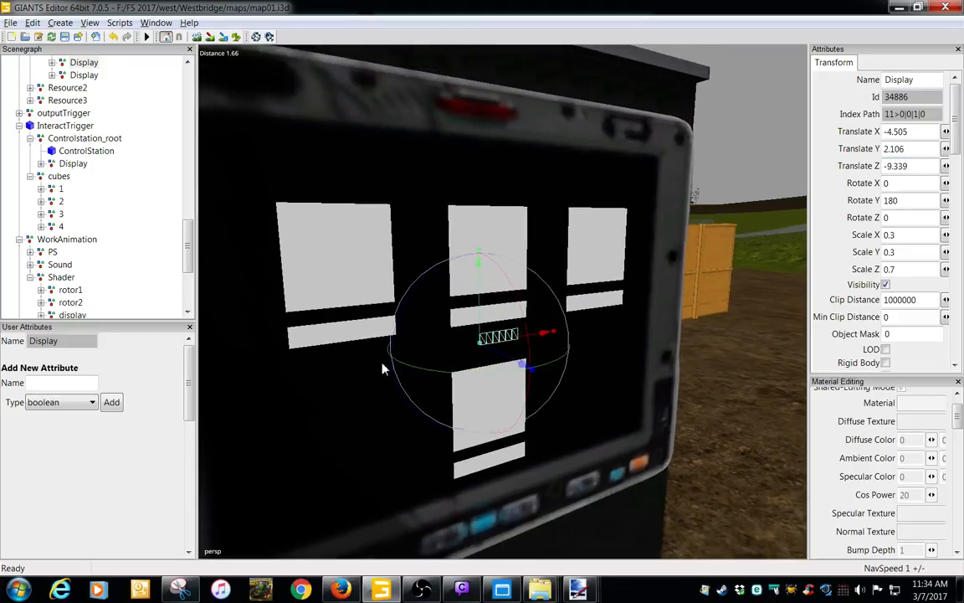
{"action": "left_click", "coordinate": [80, 64]}
{"action": "left_click_drag", "start_coordinate": [502, 345], "coordinate": [365, 365]}
{"action": "middle_click_drag", "start_coordinate": [366, 365], "coordinate": [387, 344]}
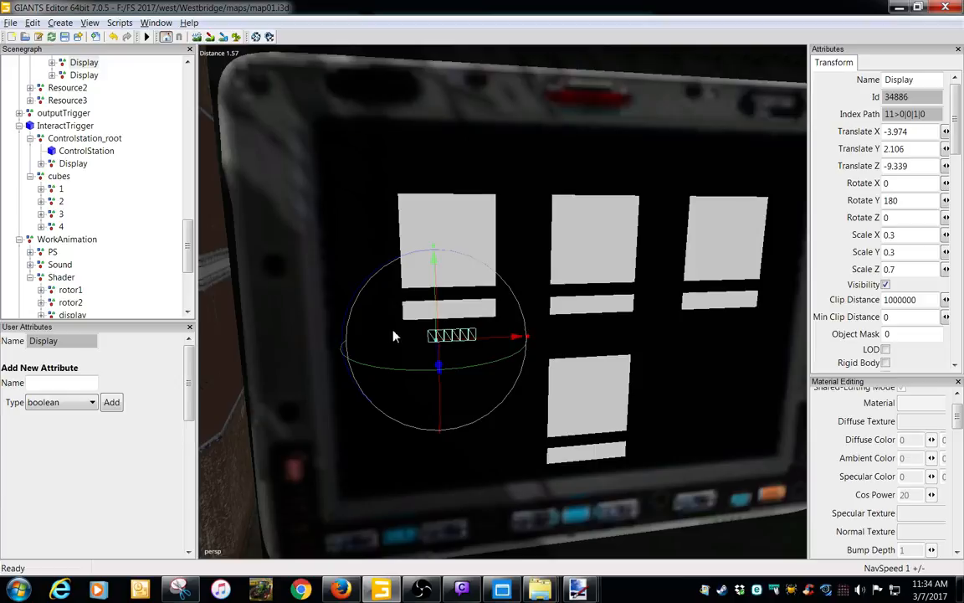
Raise the Display into the small number box under the first picture box, at about Y 2.194
{"action": "middle_click_drag", "start_coordinate": [415, 327], "coordinate": [431, 347]}
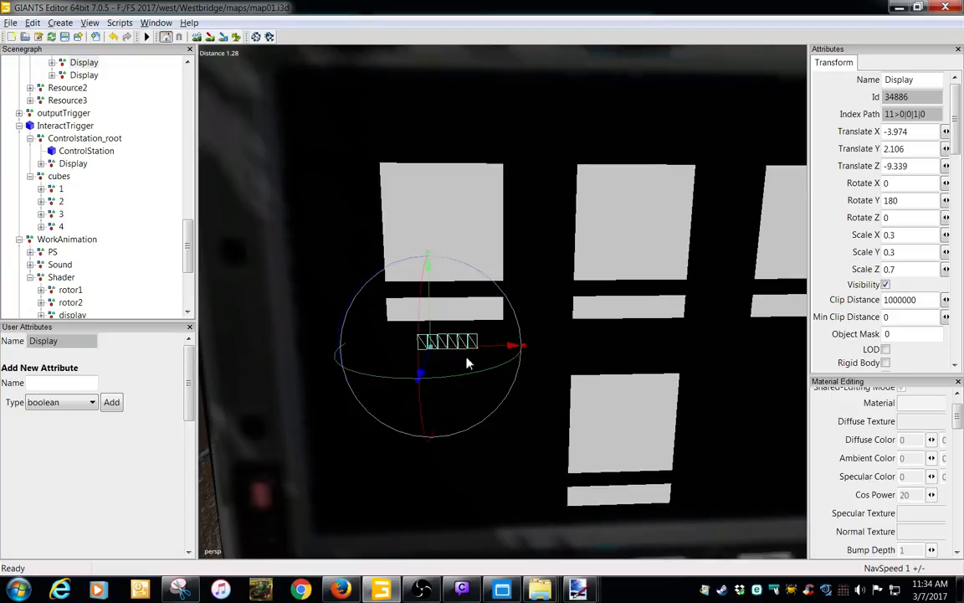
{"action": "left_click_drag", "start_coordinate": [433, 322], "coordinate": [434, 286]}
{"action": "middle_click_drag", "start_coordinate": [435, 286], "coordinate": [479, 337]}
{"action": "scroll", "coordinate": [480, 337], "scroll_direction": "up", "scroll_amount": 2}
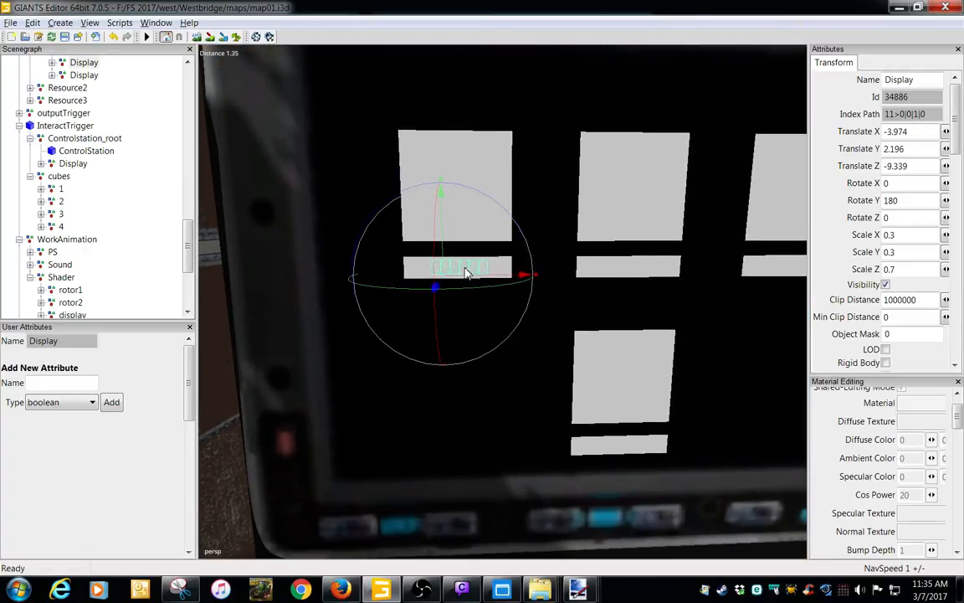
{"action": "left_click_drag", "start_coordinate": [444, 239], "coordinate": [445, 241]}
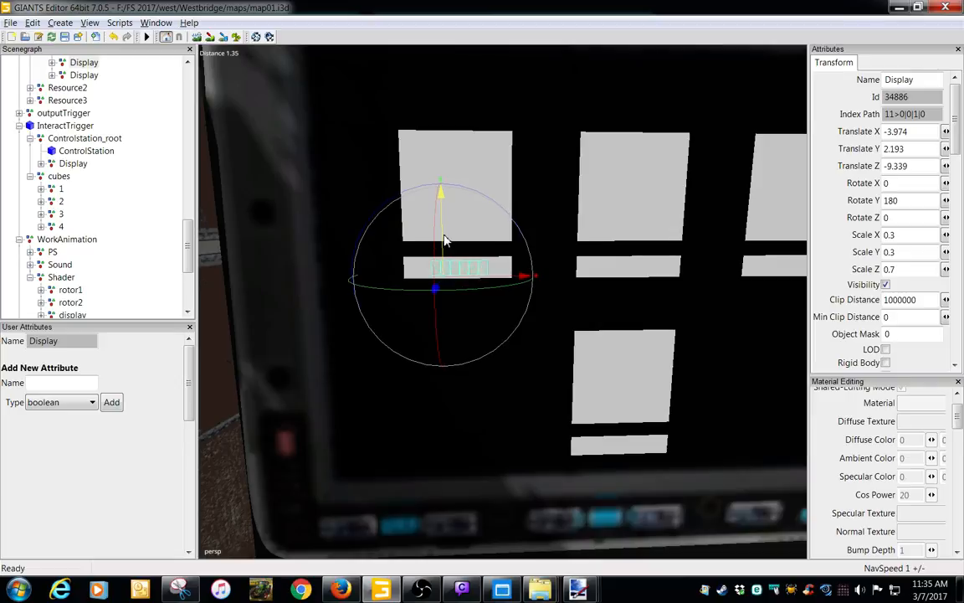
{"action": "scroll", "coordinate": [504, 346], "scroll_direction": "up", "scroll_amount": 5}
{"action": "scroll", "coordinate": [521, 366], "scroll_direction": "up", "scroll_amount": 2}
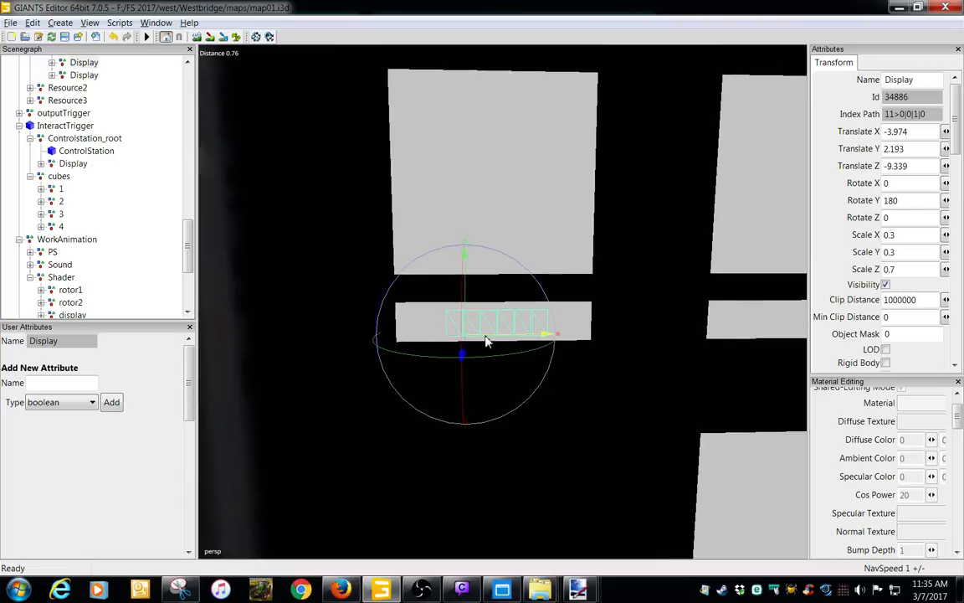
{"action": "scroll", "coordinate": [479, 335], "scroll_direction": "down", "scroll_amount": 2}
{"action": "middle_click_drag", "start_coordinate": [479, 335], "coordinate": [467, 335], "text": "alt"}
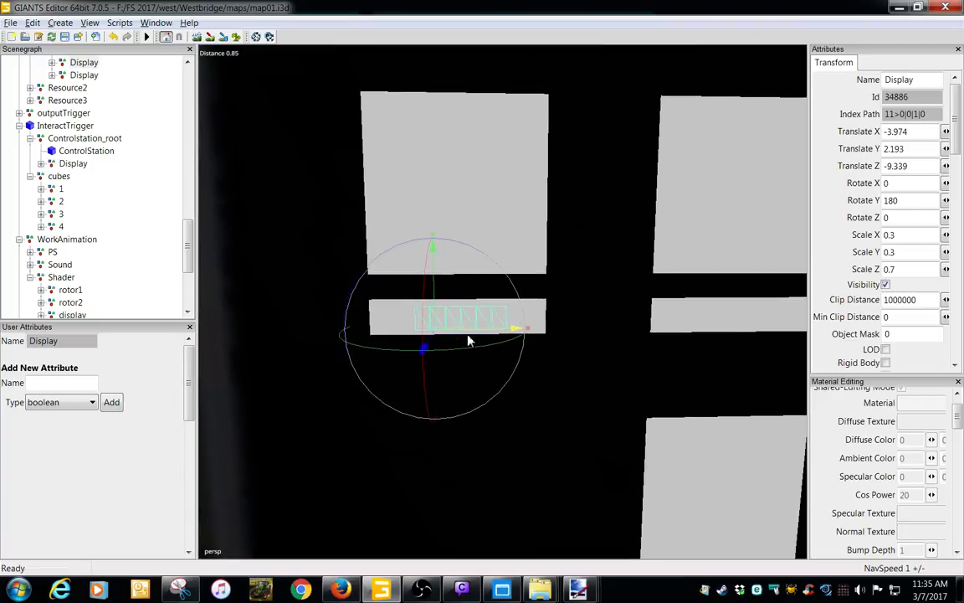
{"action": "scroll", "coordinate": [474, 335], "scroll_direction": "up", "scroll_amount": 3}
{"action": "left_click_drag", "start_coordinate": [428, 287], "coordinate": [428, 286]}
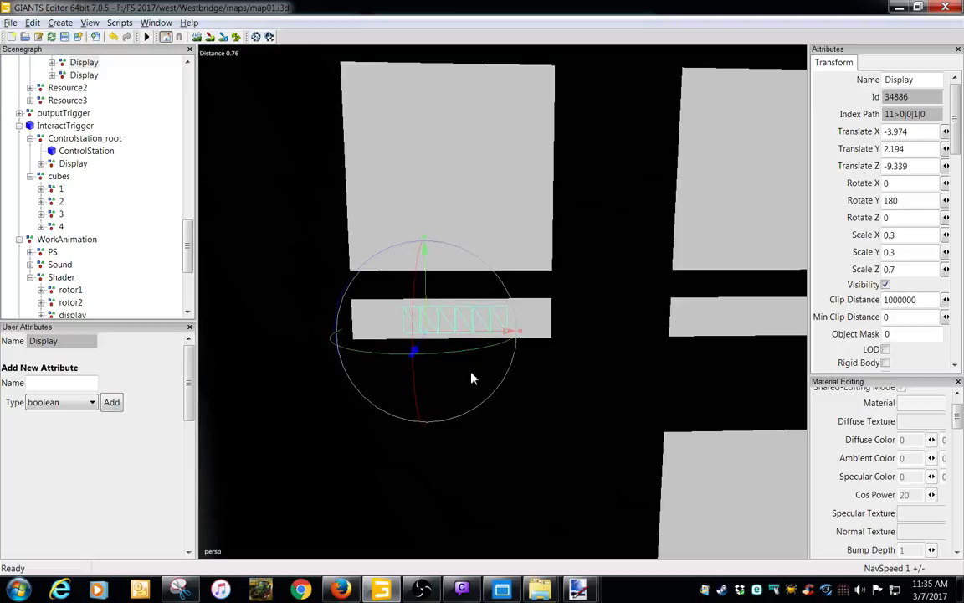
{"action": "scroll", "coordinate": [471, 377], "scroll_direction": "down", "scroll_amount": 4}
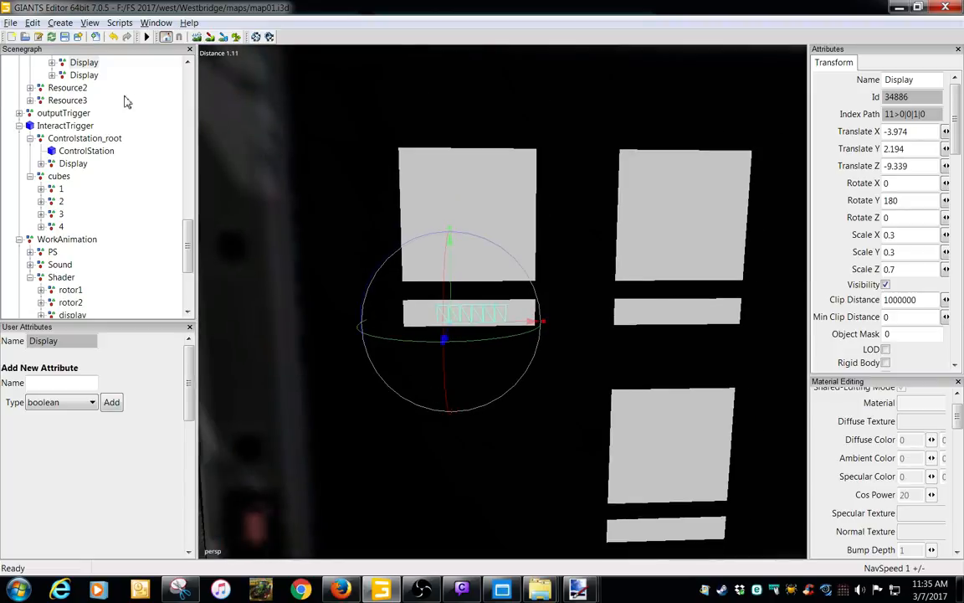
Expand the Display group and check which digit each of its numberPart shapes represents, one after another
{"action": "left_click", "coordinate": [84, 62]}
{"action": "left_click", "coordinate": [52, 62]}
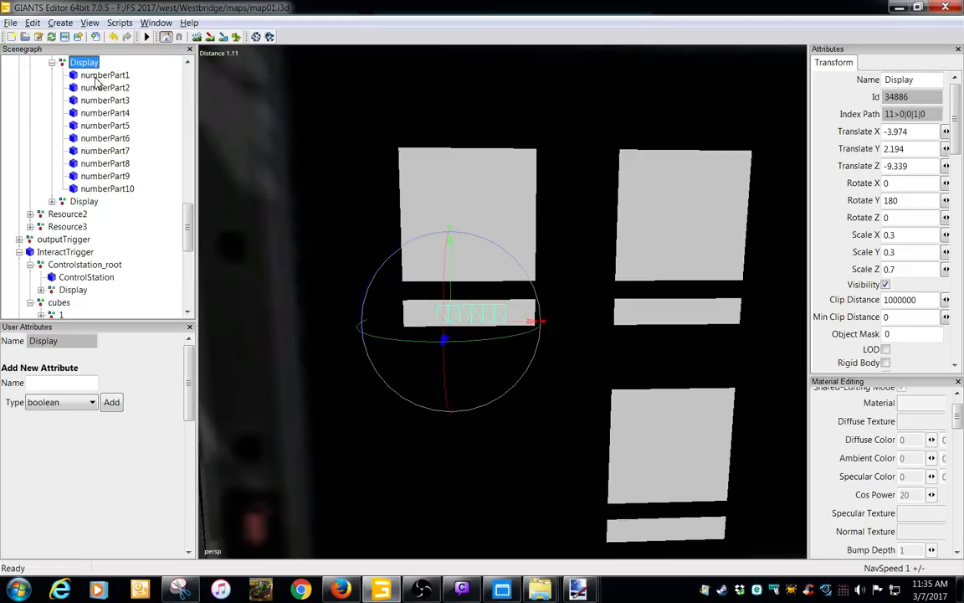
{"action": "left_click", "coordinate": [92, 74]}
{"action": "left_click", "coordinate": [101, 87]}
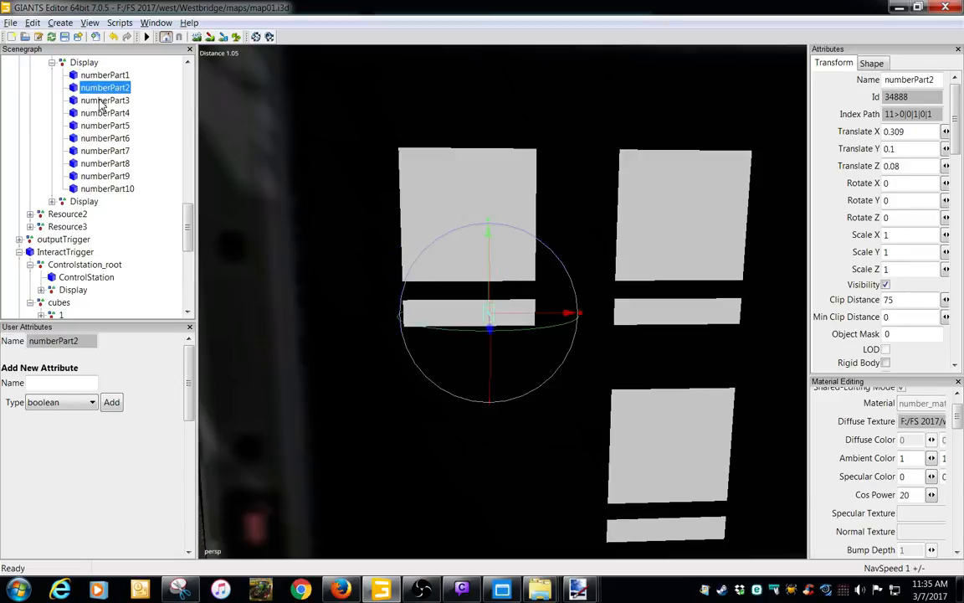
{"action": "left_click", "coordinate": [101, 100]}
{"action": "left_click", "coordinate": [102, 112]}
{"action": "left_click", "coordinate": [103, 125]}
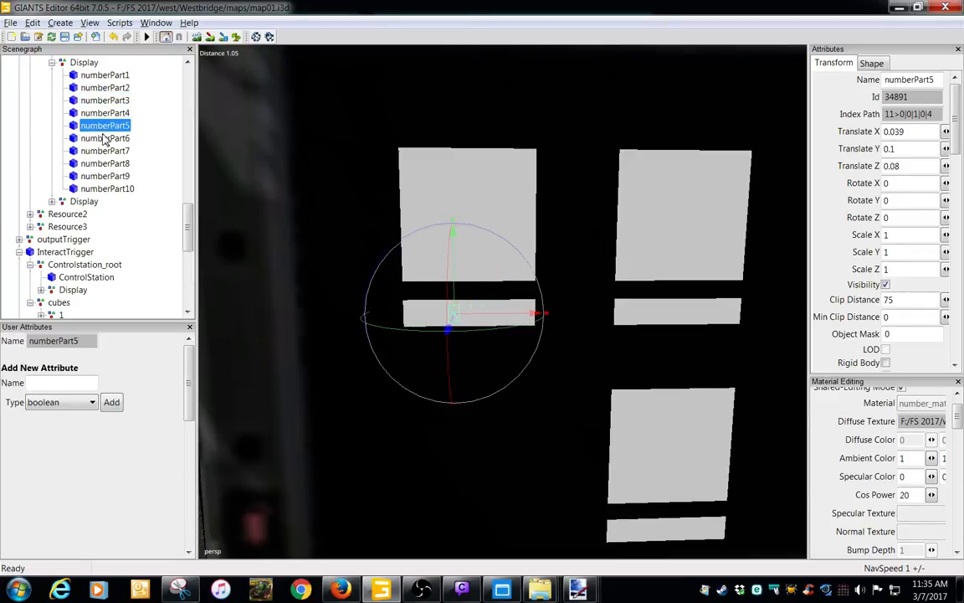
{"action": "left_click", "coordinate": [103, 137]}
{"action": "left_click", "coordinate": [103, 151]}
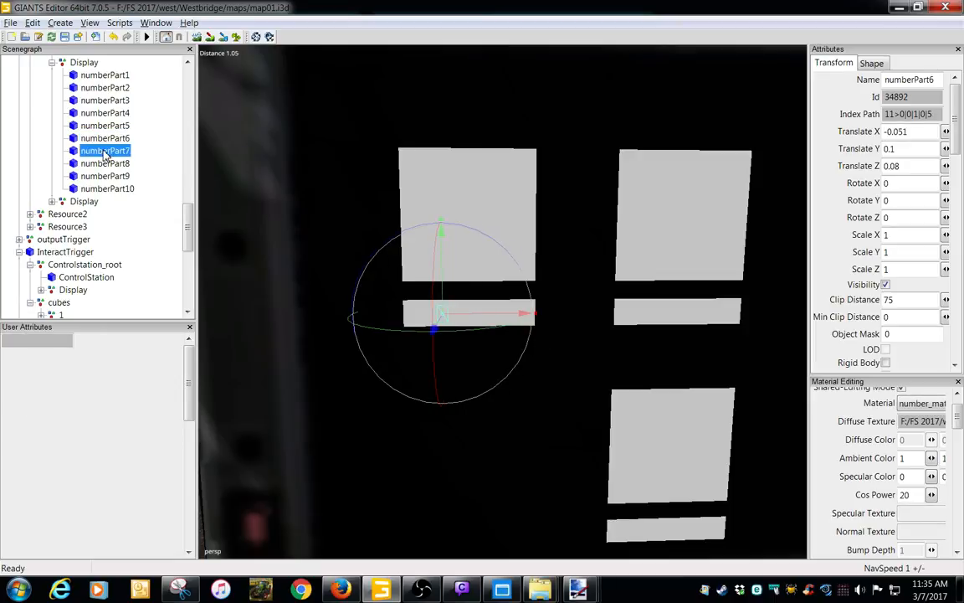
{"action": "left_click", "coordinate": [85, 64]}
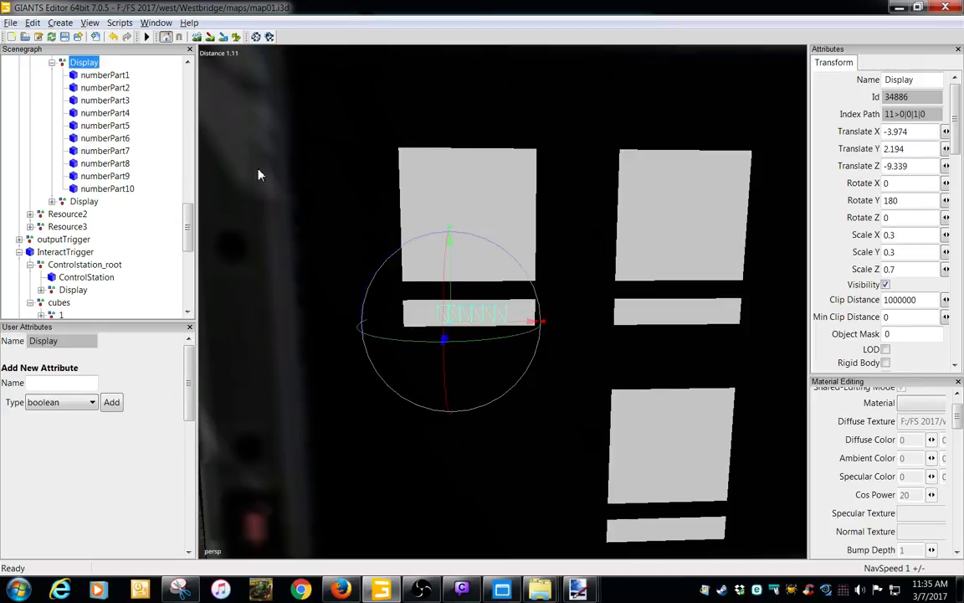
Save the map, and load Savegame 1 on the Westbridge map in Farming Simulator 17
{"action": "left_click", "coordinate": [65, 38]}
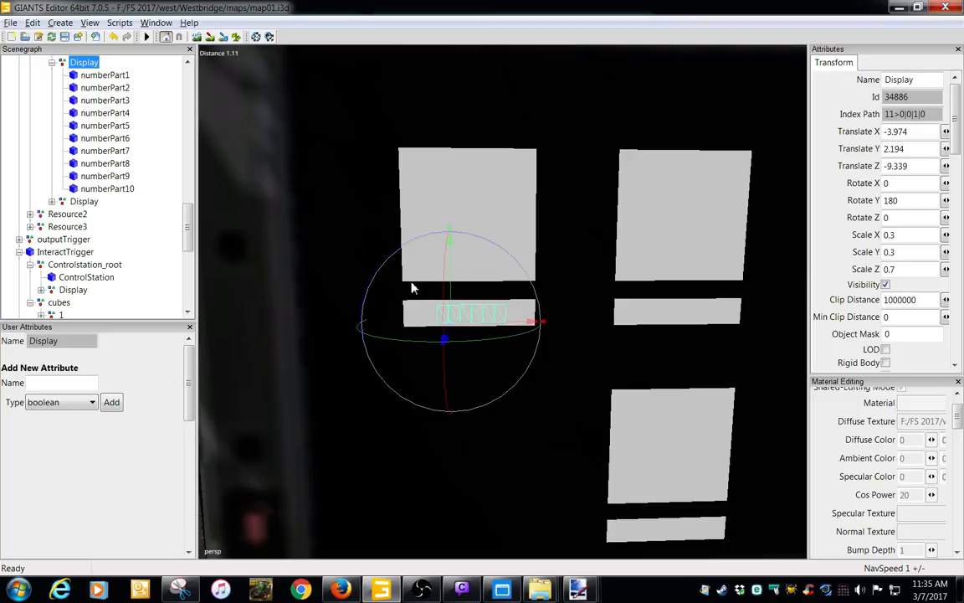
{"action": "left_click", "coordinate": [260, 590]}
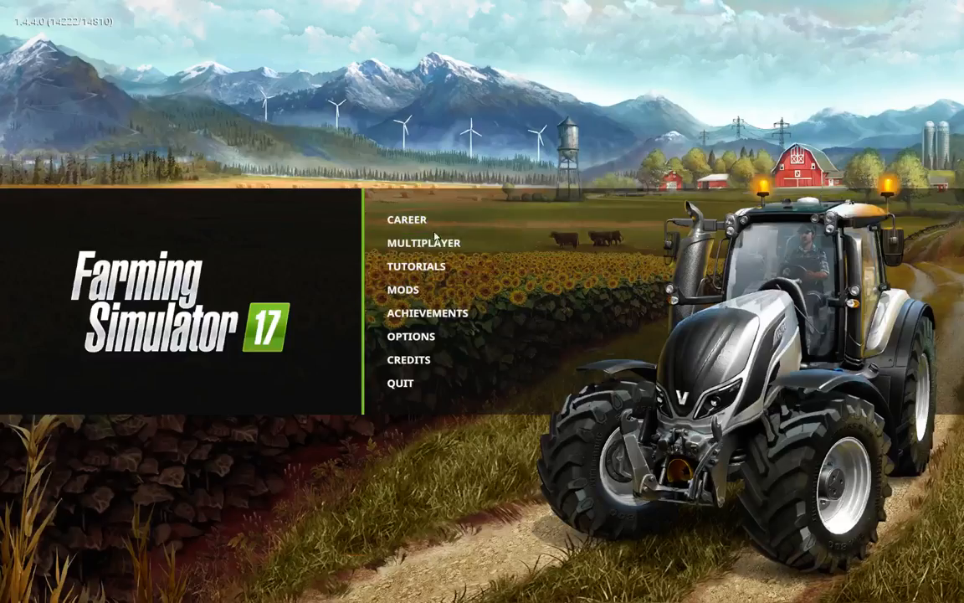
{"action": "left_click", "coordinate": [406, 217]}
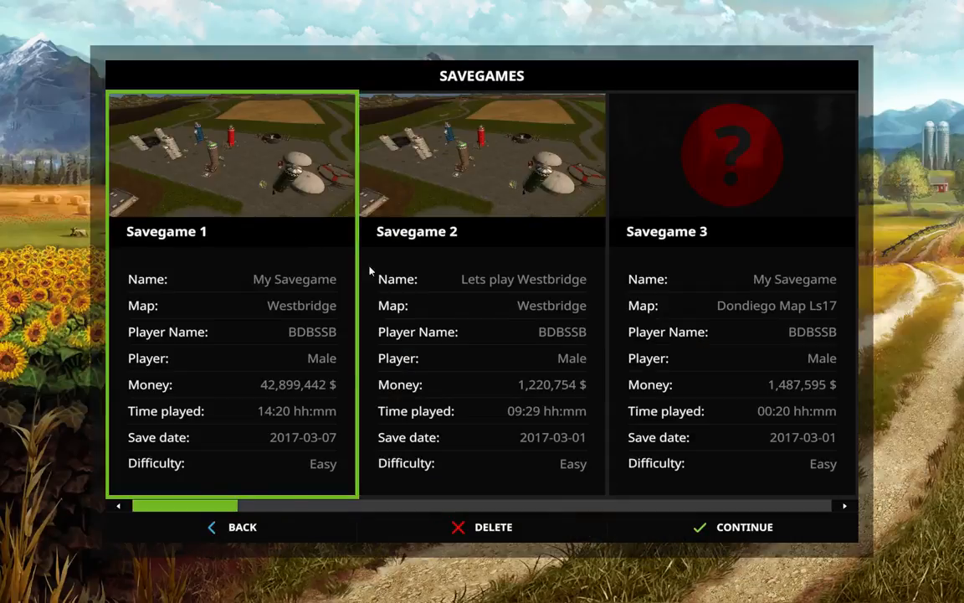
{"action": "left_click", "coordinate": [694, 529]}
{"action": "left_click", "coordinate": [730, 529]}
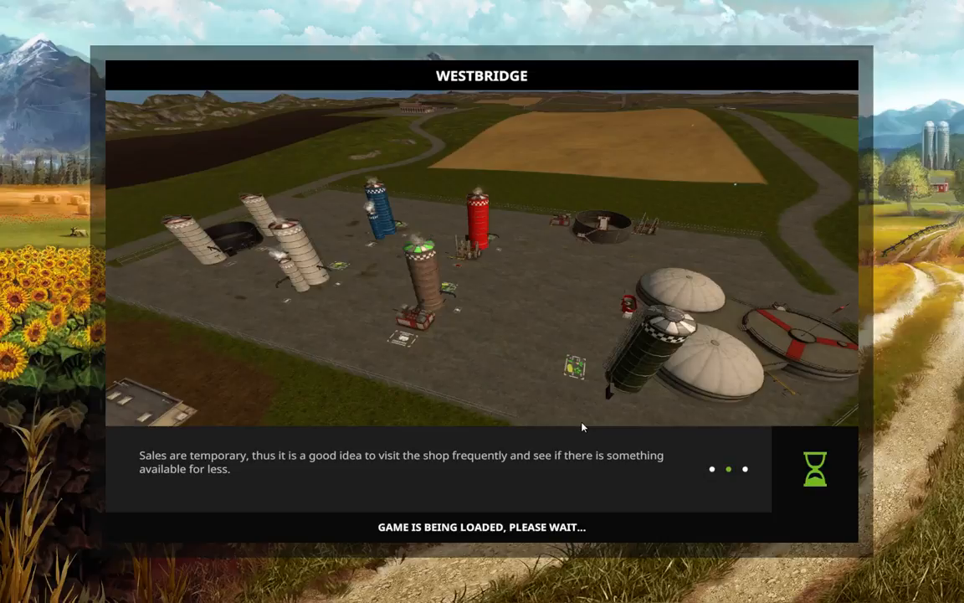
{"action": "left_click", "coordinate": [553, 525]}
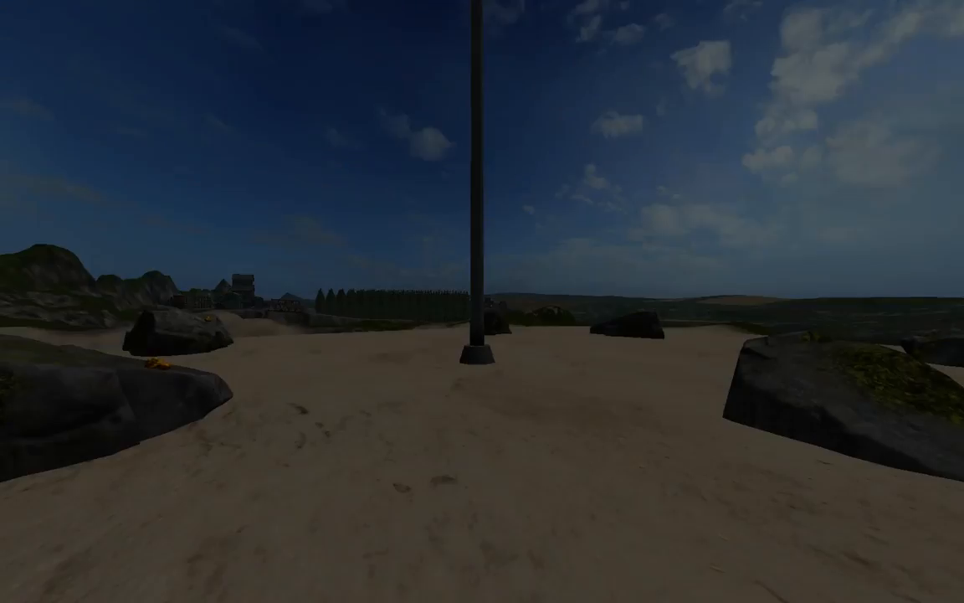
Enter the Volvo FH16 AR parked near the pig food mixer from the map overview
{"action": "key", "text": "Escape"}
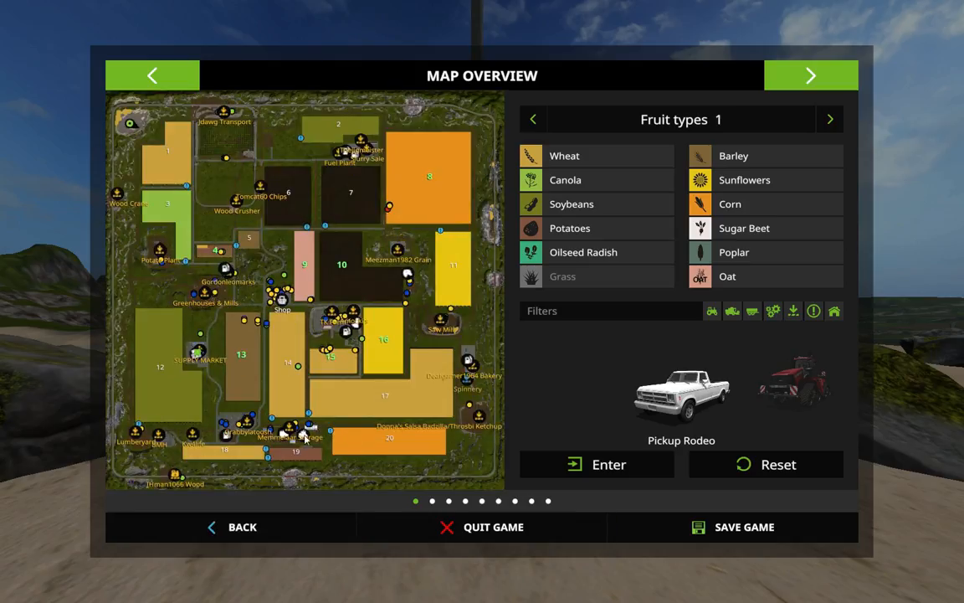
{"action": "left_click", "coordinate": [285, 434]}
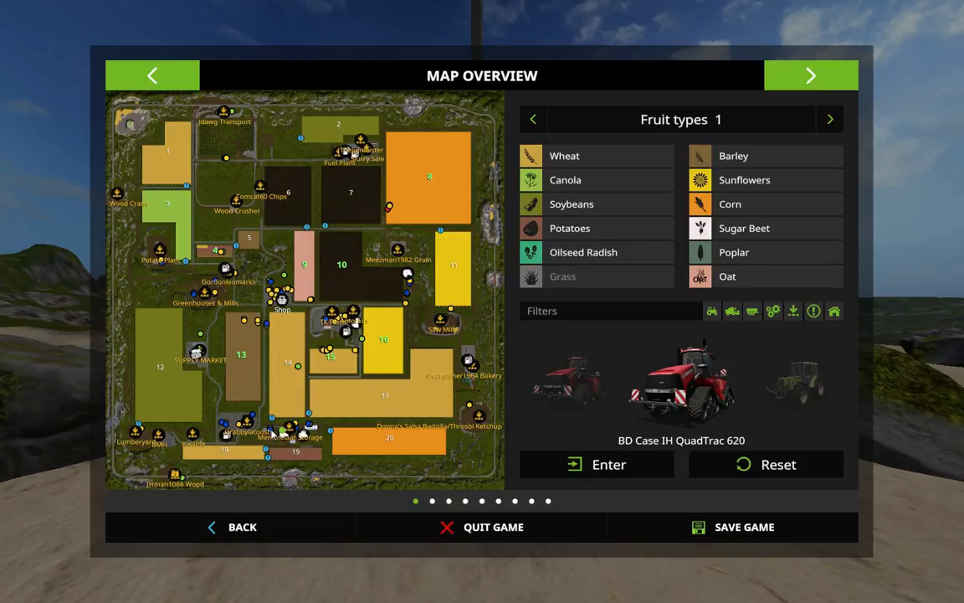
{"action": "left_click", "coordinate": [272, 432]}
{"action": "left_click", "coordinate": [541, 462]}
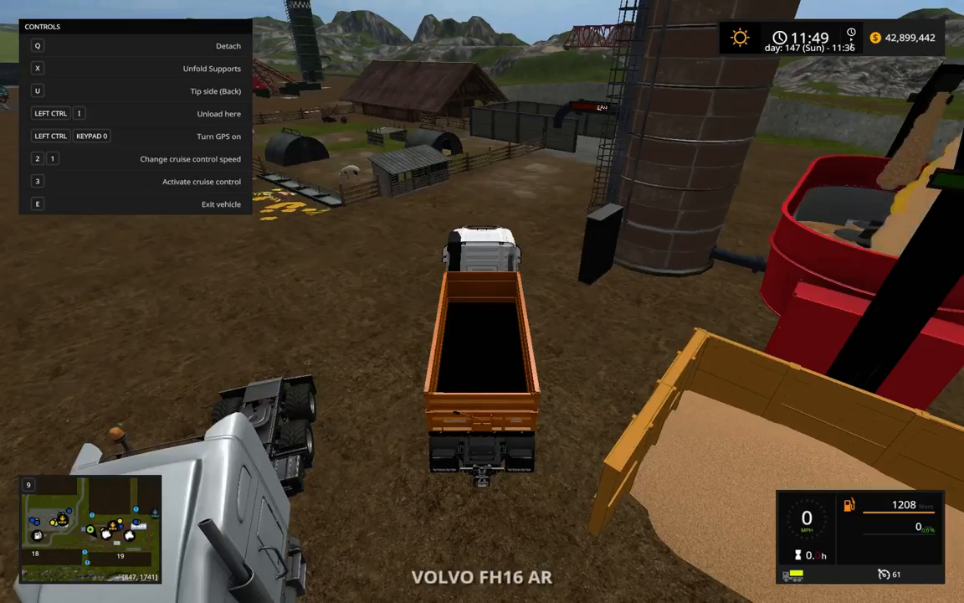
Leave the truck and inspect the soybean digits on the Pig Food Mixer control station's screen from near and far
{"action": "key", "text": "e"}
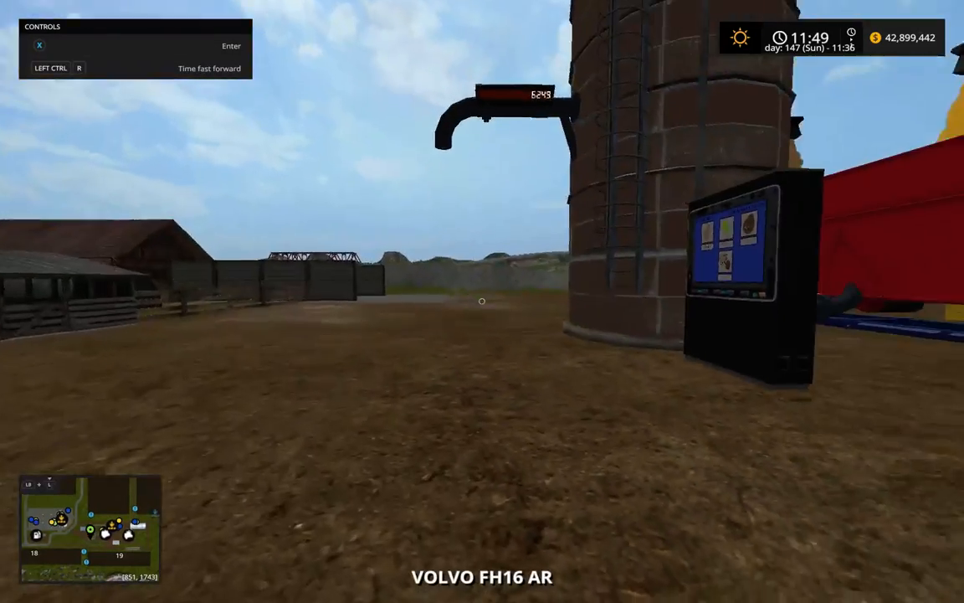
{"action": "key", "text": "w"}
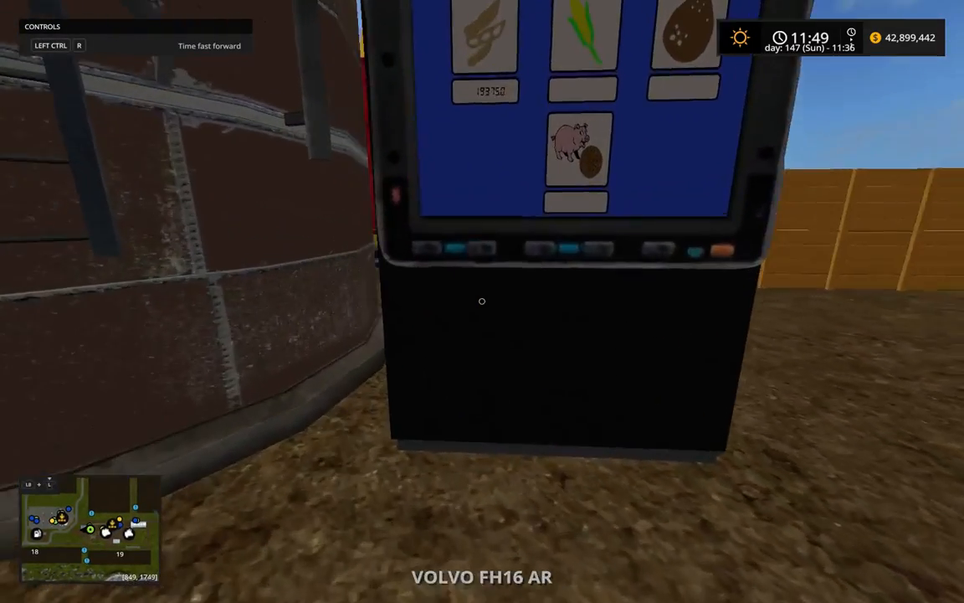
{"action": "key", "text": "w"}
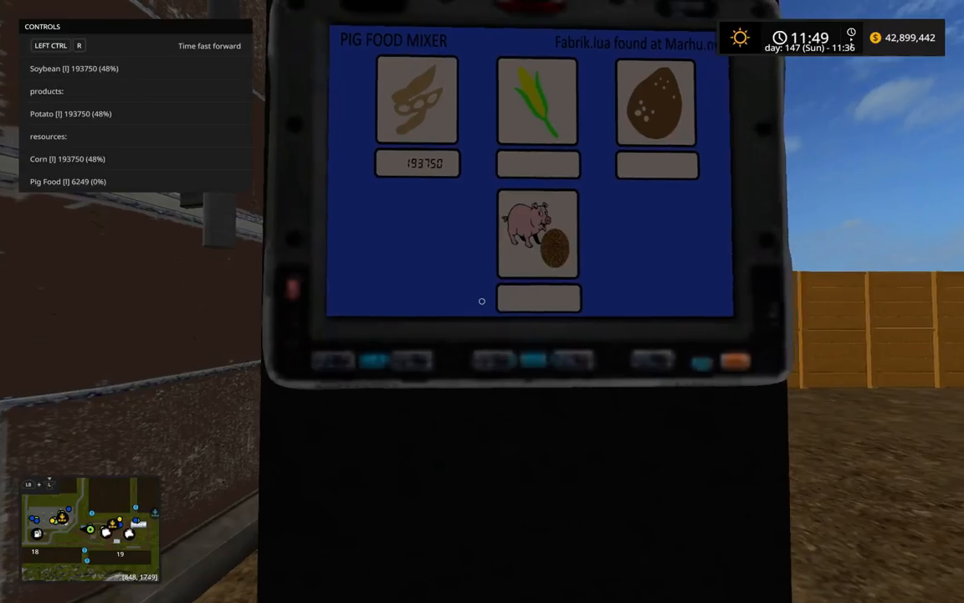
{"action": "key", "text": "s"}
{"action": "key", "text": "w"}
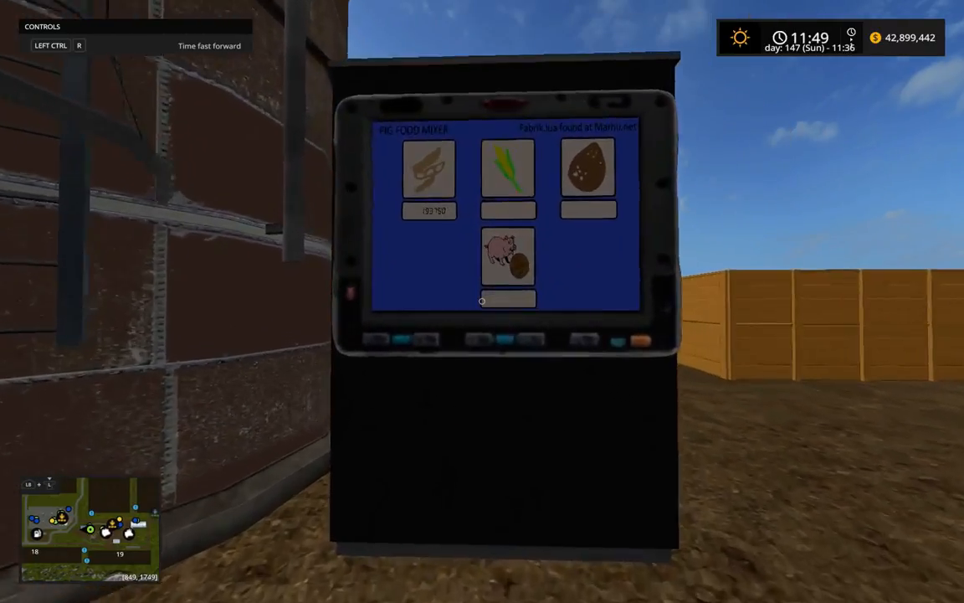
{"action": "key", "text": "w"}
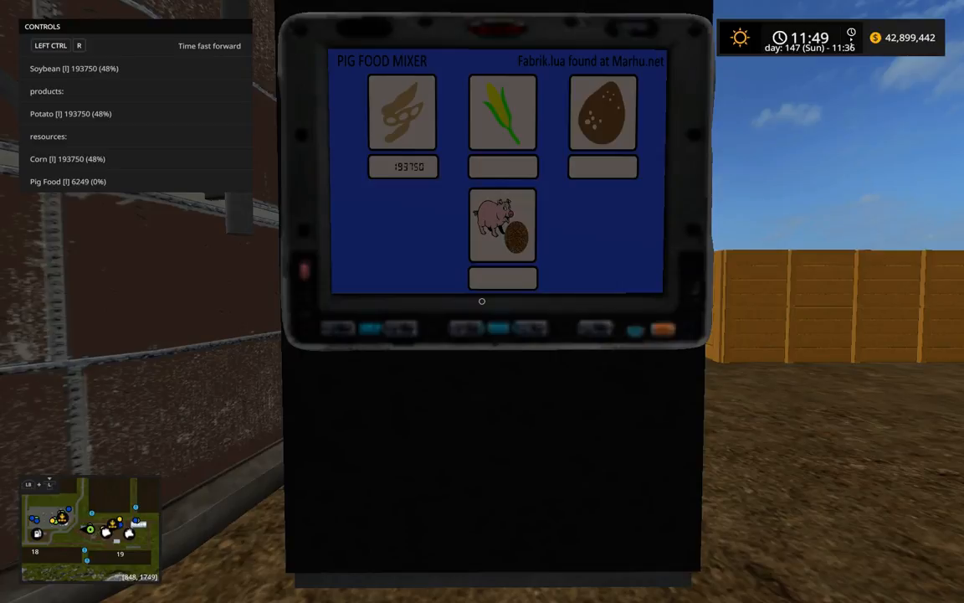
{"action": "key", "text": "w"}
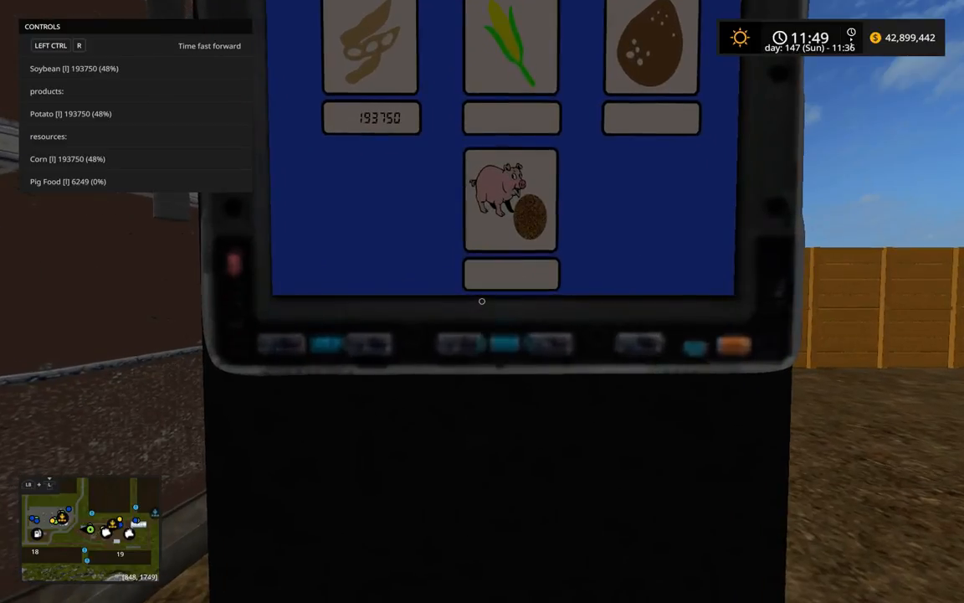
{"action": "key", "text": "s"}
{"action": "key", "text": "s"}
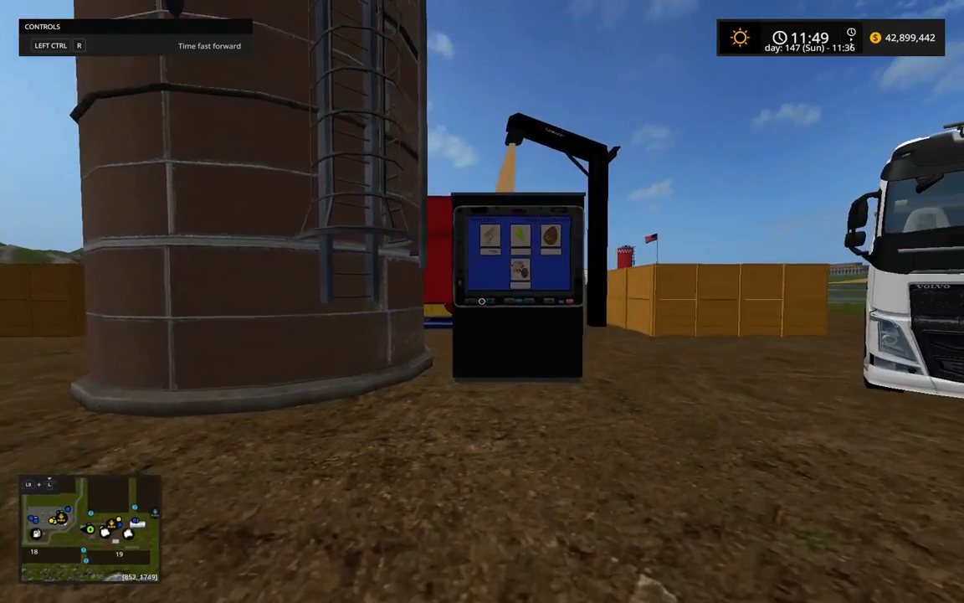
Go to the control station between the manure silo and the digestate/slurry tank and examine the digits on its screen from different distances
{"action": "key", "text": "s"}
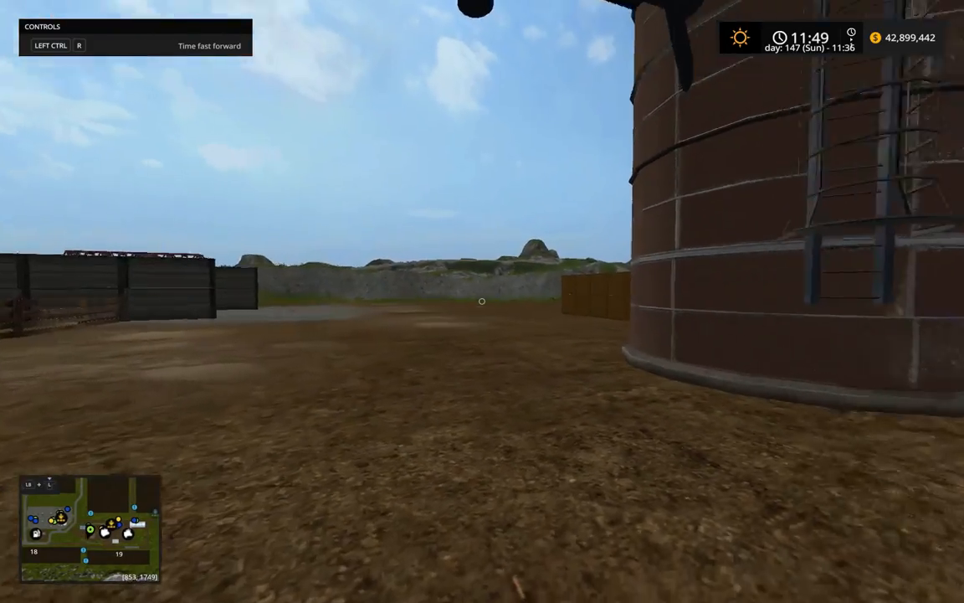
{"action": "key", "text": "s"}
{"action": "key", "text": "w"}
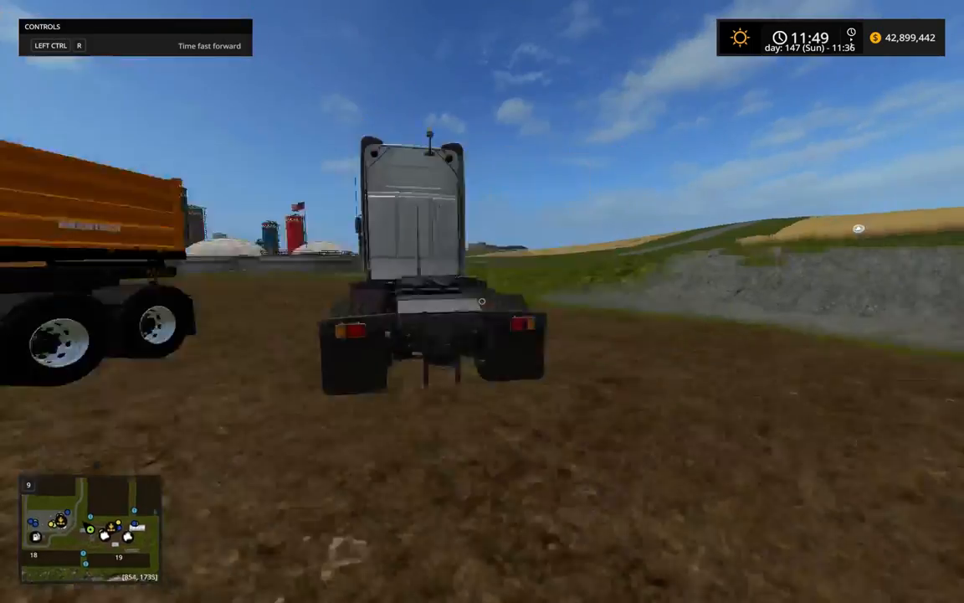
{"action": "key", "text": "w"}
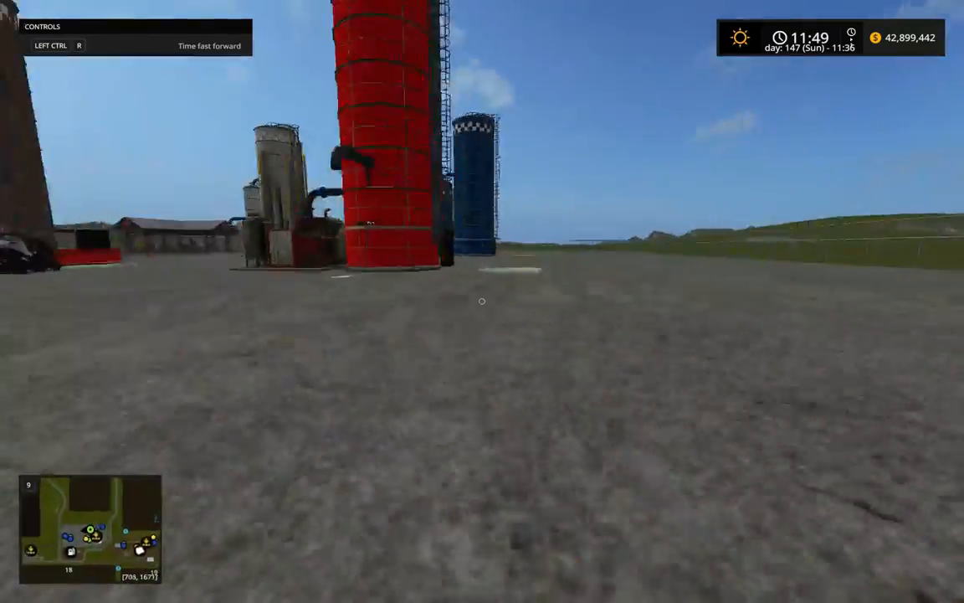
{"action": "key", "text": "w"}
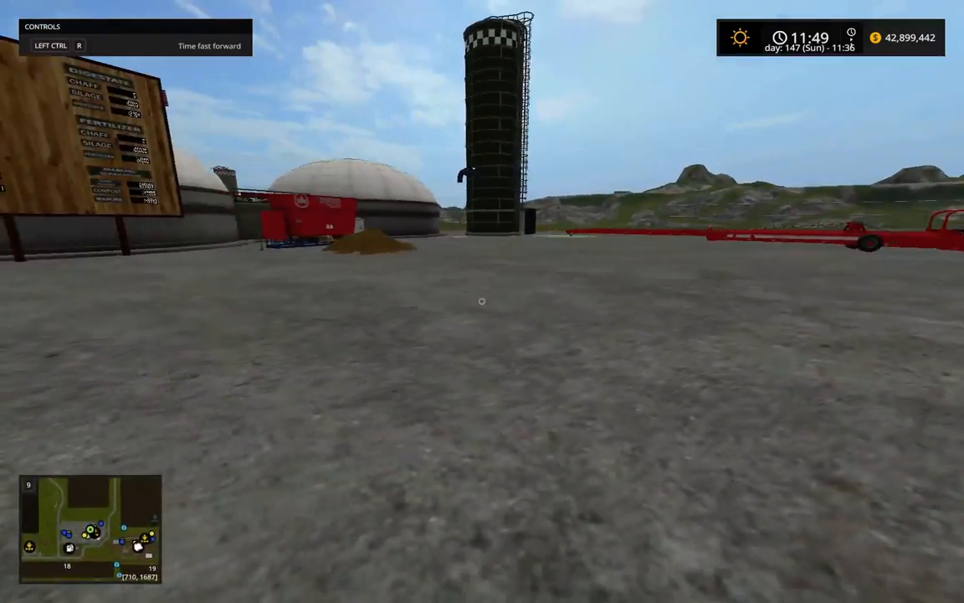
{"action": "key", "text": "w"}
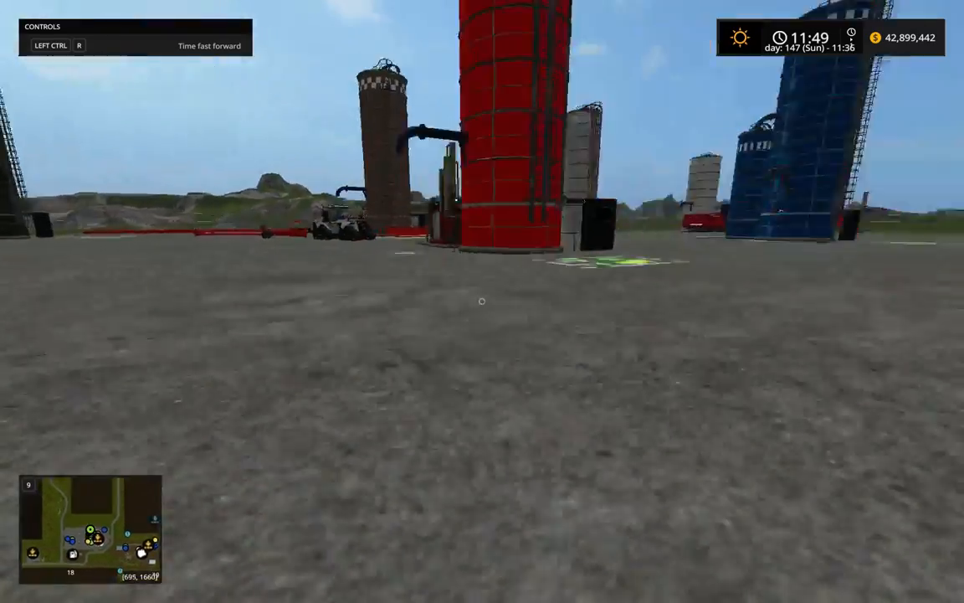
{"action": "key", "text": "w"}
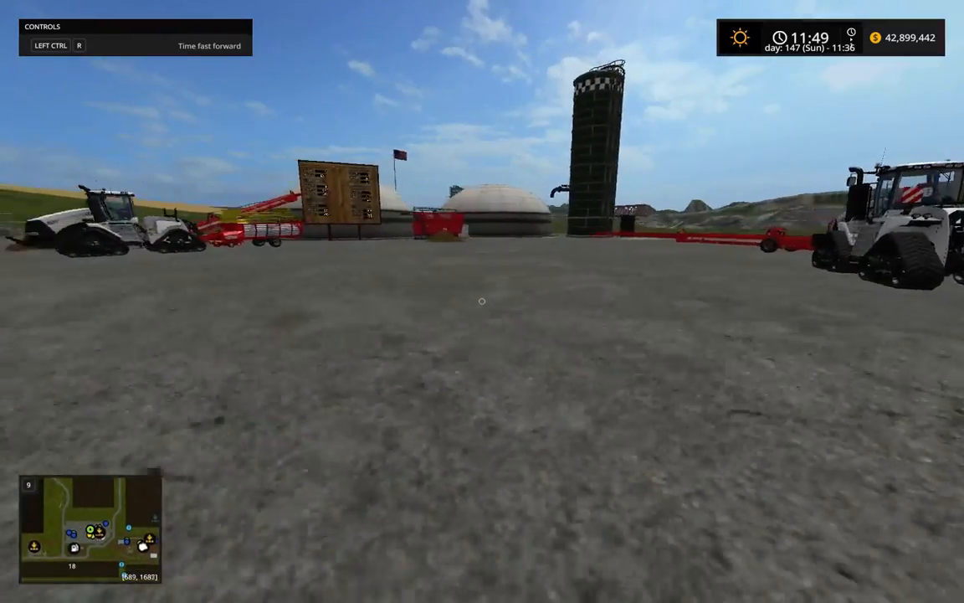
{"action": "key", "text": "w"}
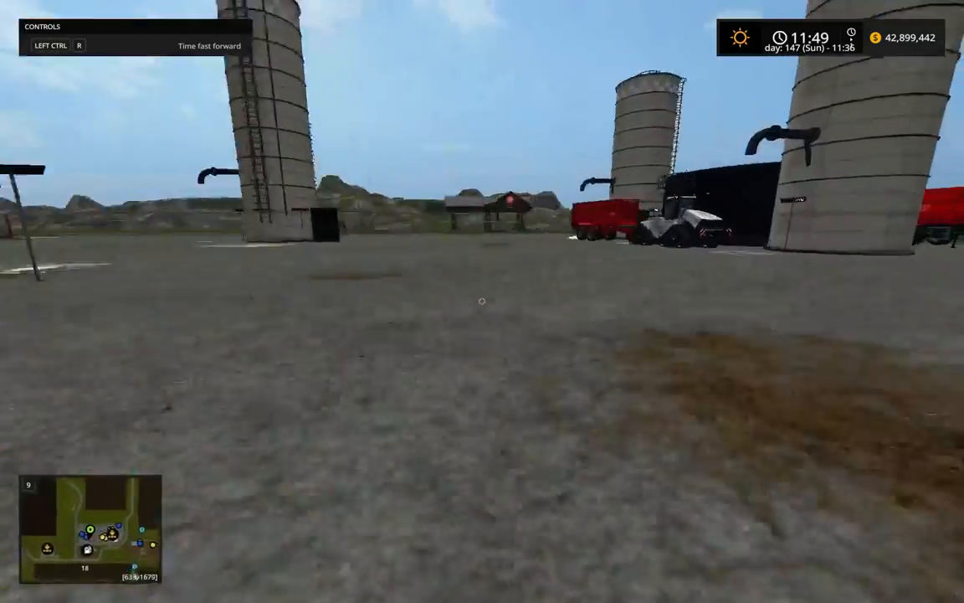
{"action": "key", "text": "w"}
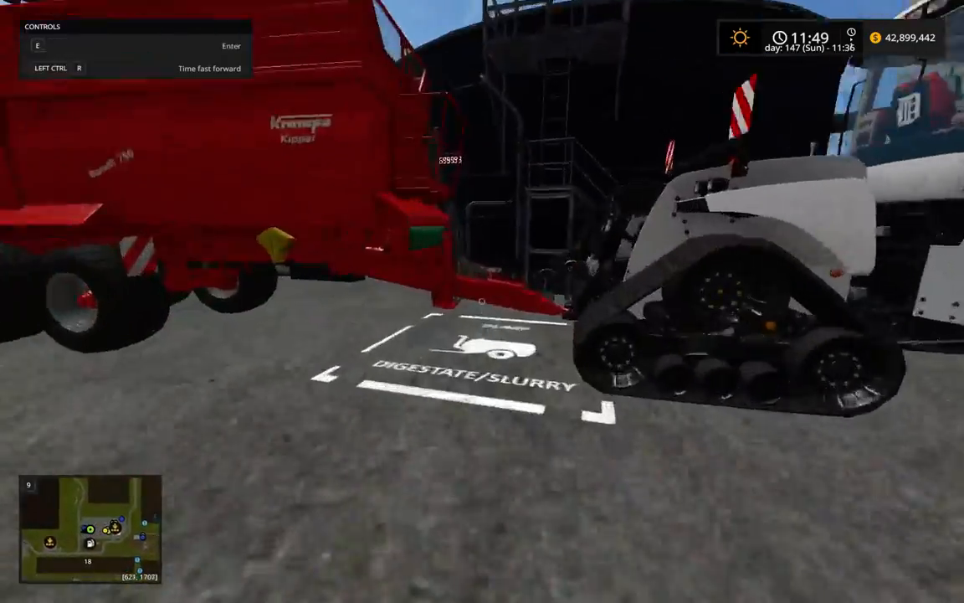
{"action": "key", "text": "w"}
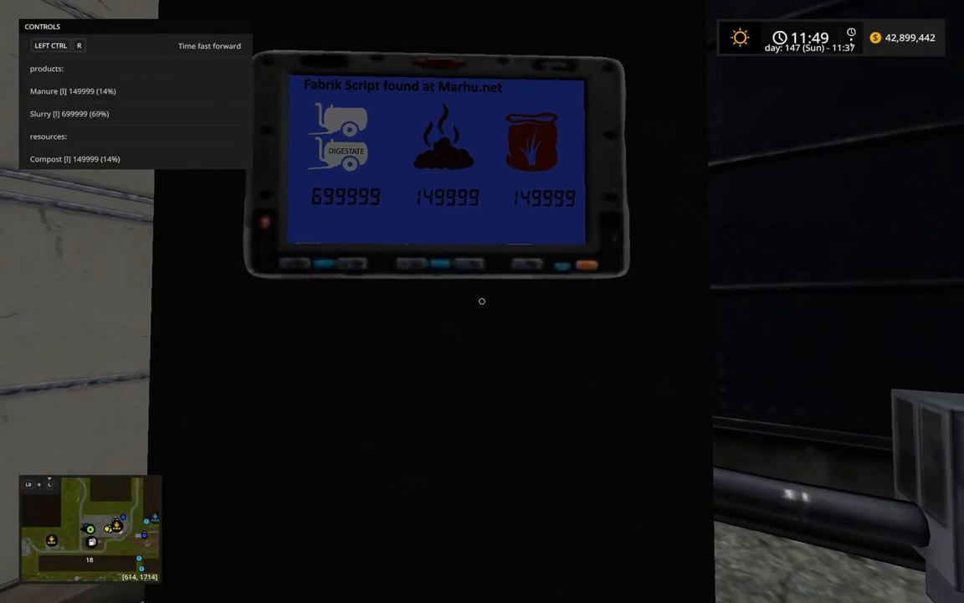
{"action": "key", "text": "s"}
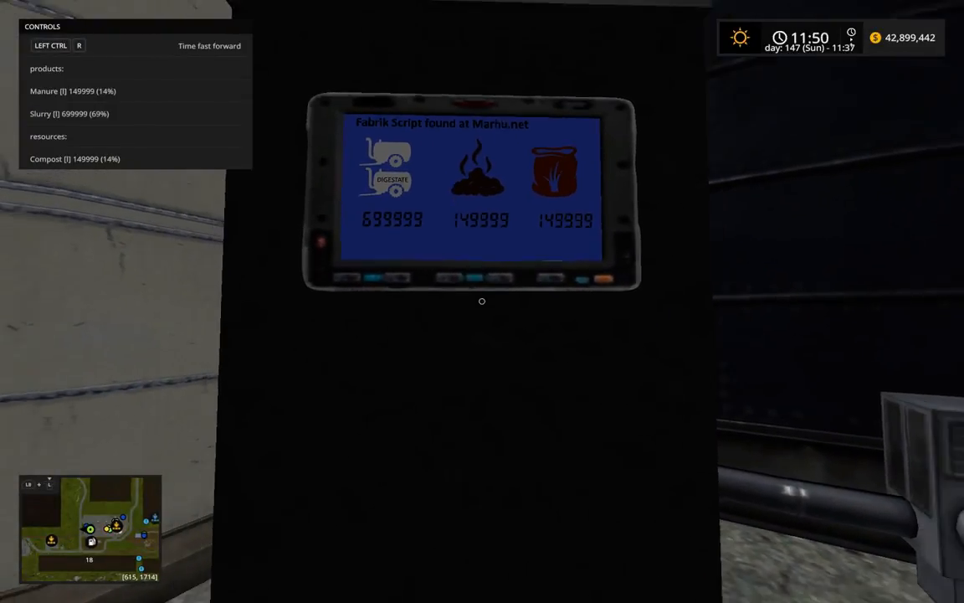
{"action": "key", "text": "w"}
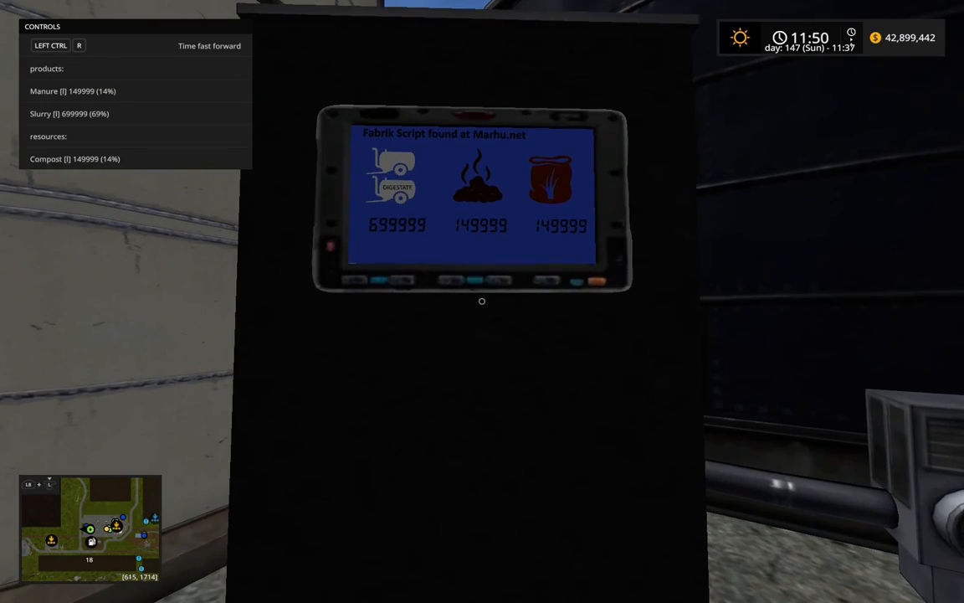
{"action": "key", "text": "w"}
{"action": "key", "text": "w"}
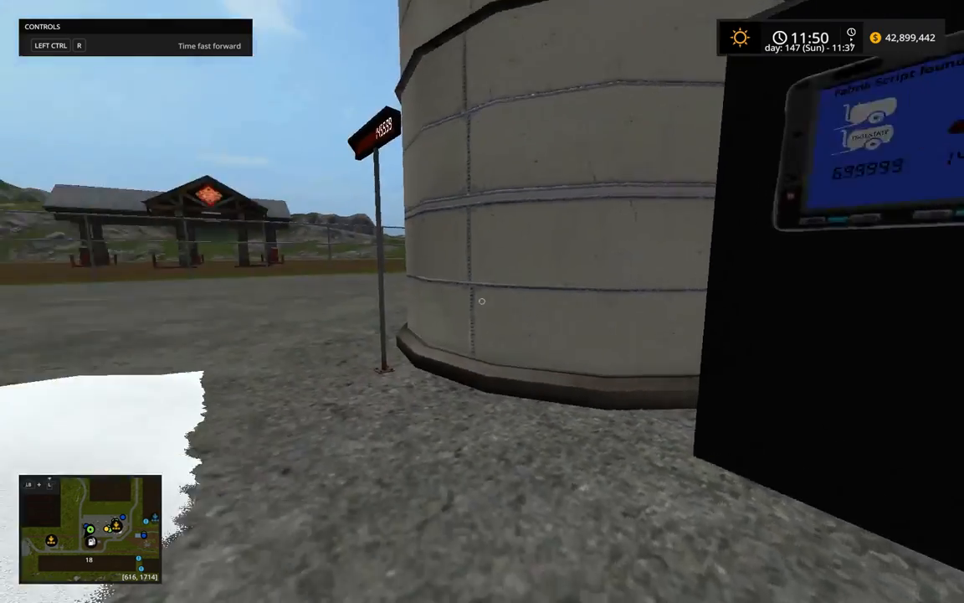
Leave the game view, switch back to GIANTS Editor and close Farming Simulator 17
{"action": "key", "text": "Escape"}
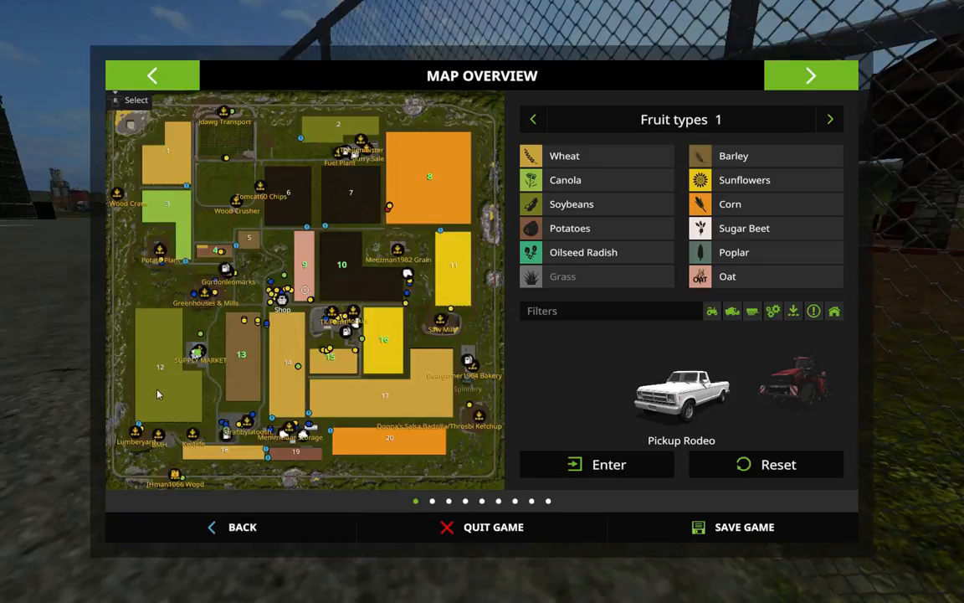
{"action": "key", "text": "alt+Tab"}
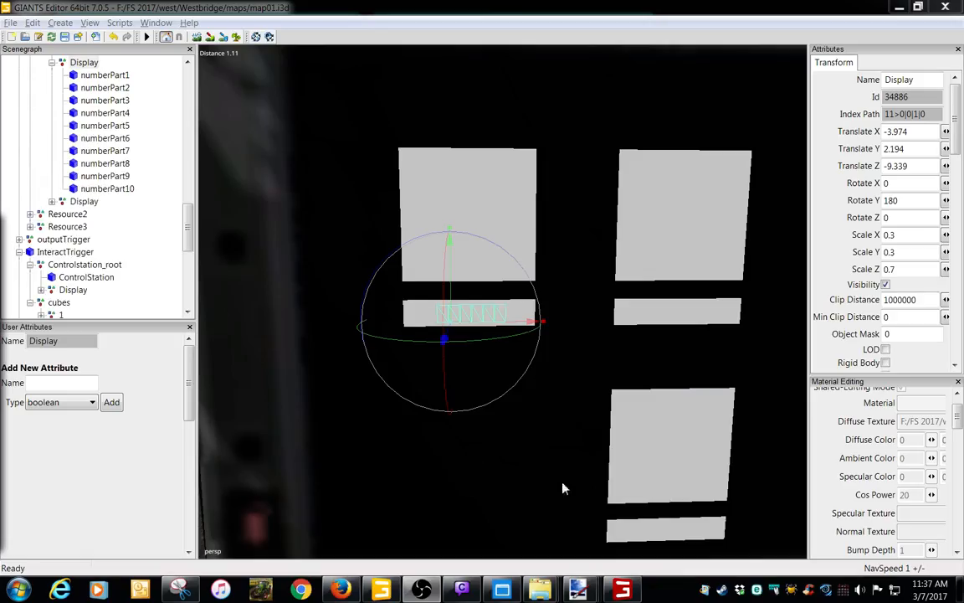
{"action": "right_click", "coordinate": [621, 583]}
{"action": "left_click", "coordinate": [600, 554]}
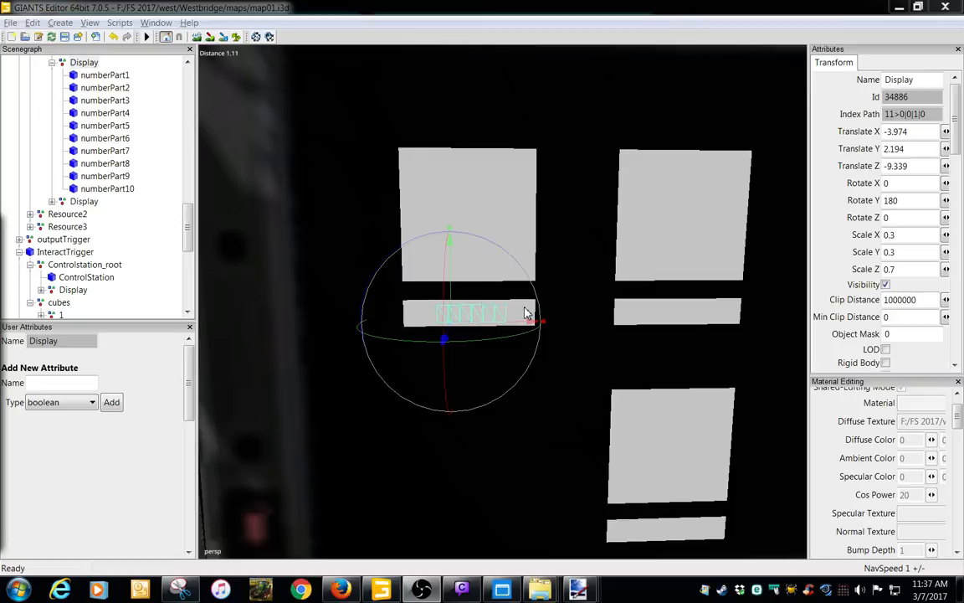
Find the manure separator beside the digestate/slurry tank on the map and select its control station's InteractTrigger
{"action": "right_click_drag", "start_coordinate": [648, 316], "coordinate": [433, 392], "text": "alt"}
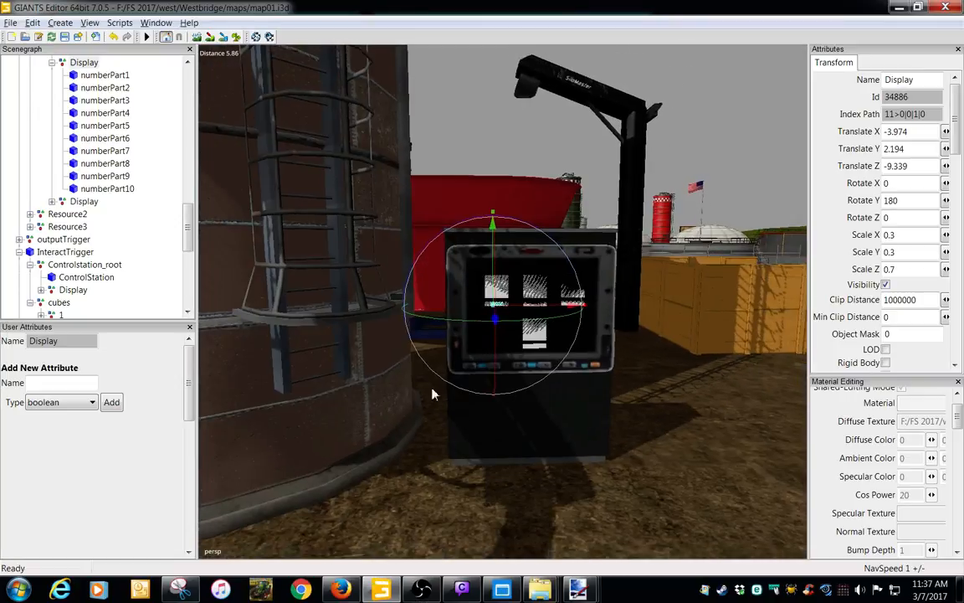
{"action": "left_click_drag", "start_coordinate": [523, 345], "coordinate": [482, 421], "text": "alt"}
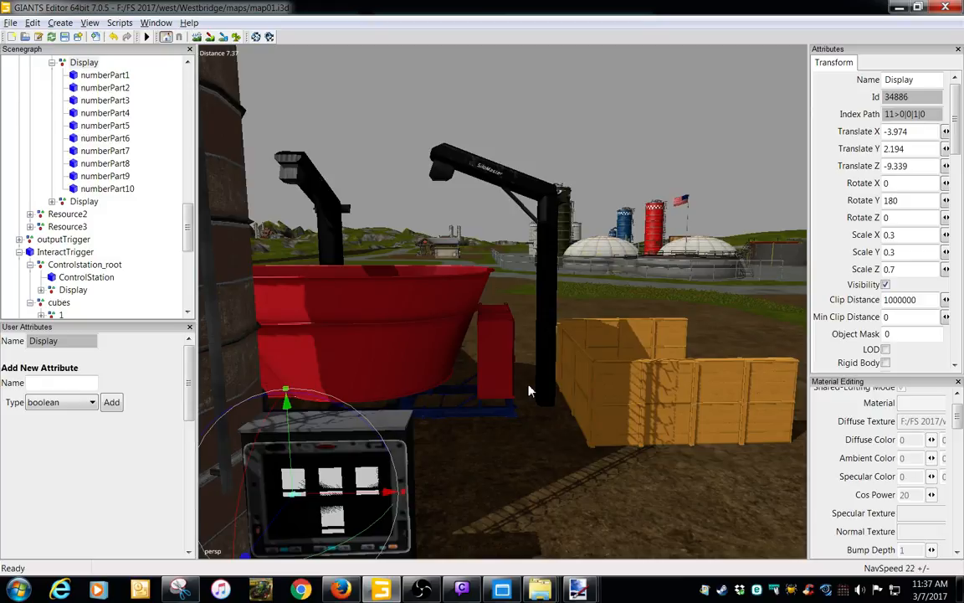
{"action": "right_click_drag", "start_coordinate": [612, 337], "coordinate": [593, 212], "text": "alt"}
{"action": "left_click_drag", "start_coordinate": [592, 212], "coordinate": [669, 380], "text": "alt"}
{"action": "key", "text": "w"}
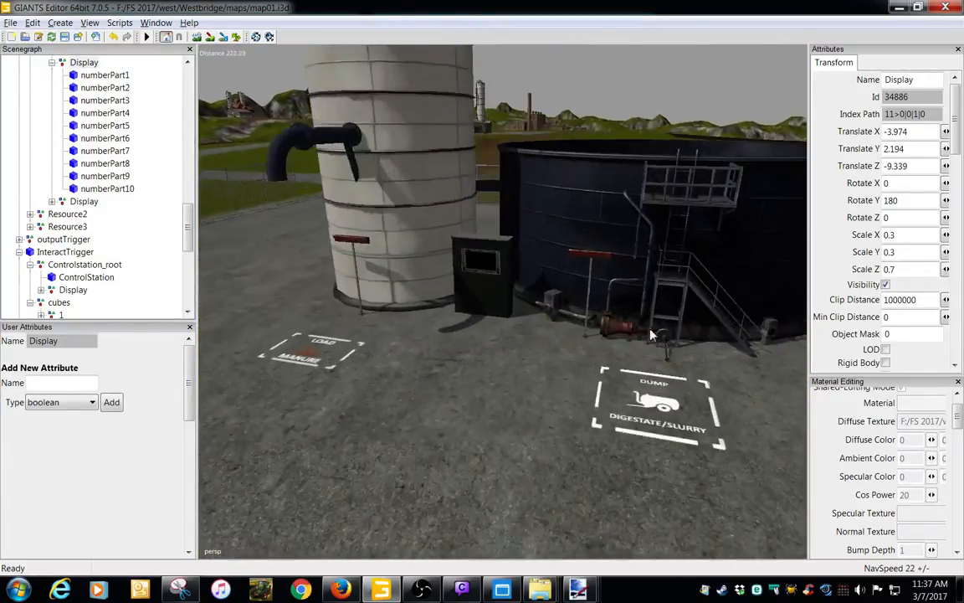
{"action": "left_click_drag", "start_coordinate": [663, 313], "coordinate": [658, 349], "text": "alt"}
{"action": "left_click", "coordinate": [619, 392]}
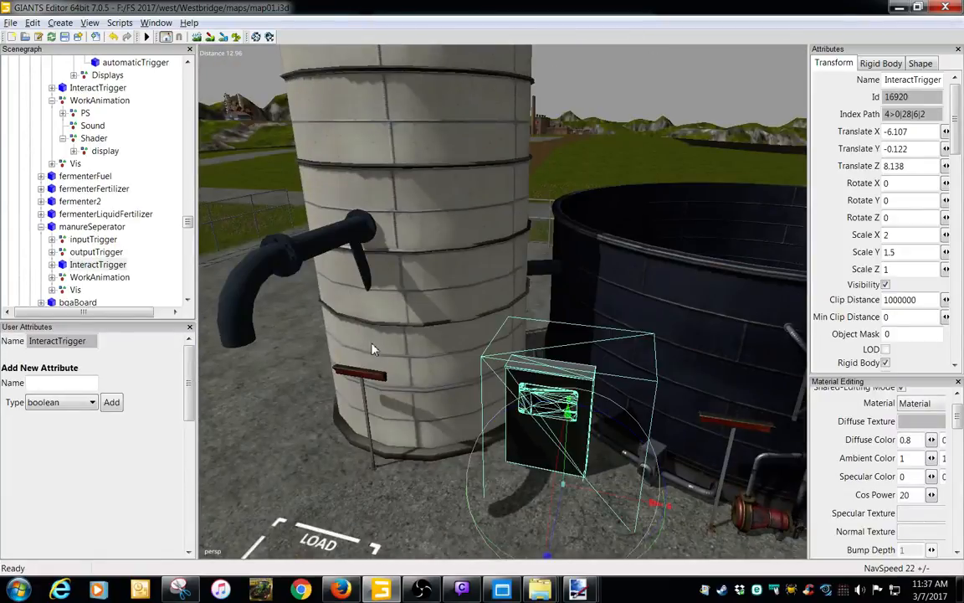
Expand Displays under Resource1 in manureSeperator's inputTrigger and examine the scale of the control station's Display group and its numberPart1
{"action": "left_click", "coordinate": [76, 241]}
{"action": "left_click", "coordinate": [52, 240]}
{"action": "left_click", "coordinate": [63, 252]}
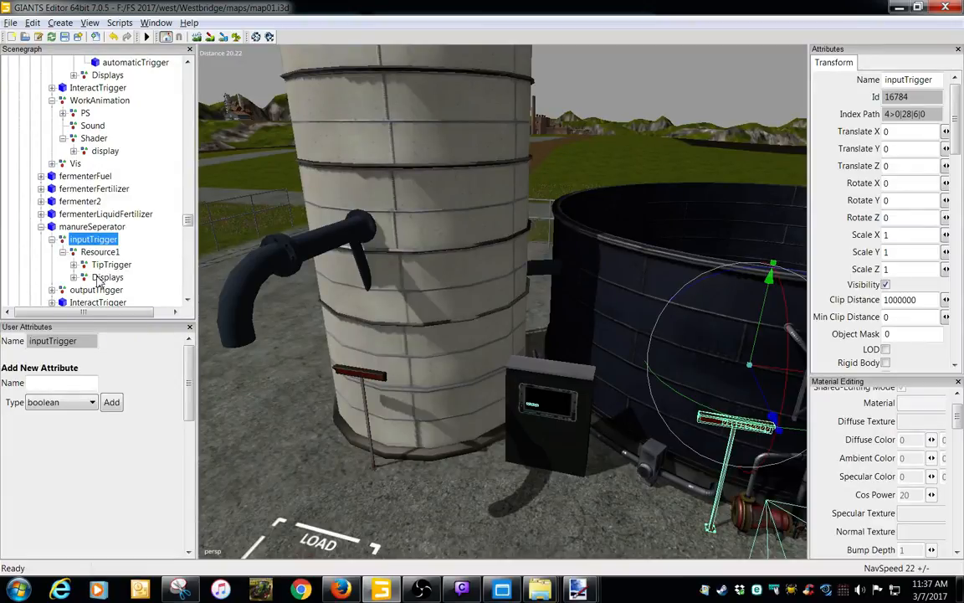
{"action": "double_click", "coordinate": [108, 277]}
{"action": "left_click", "coordinate": [117, 266]}
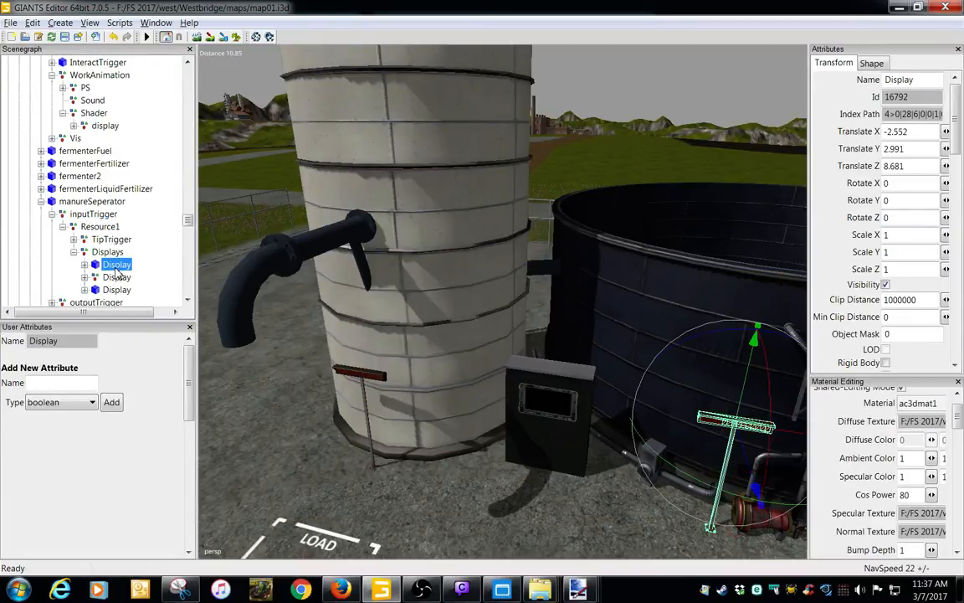
{"action": "left_click", "coordinate": [116, 277]}
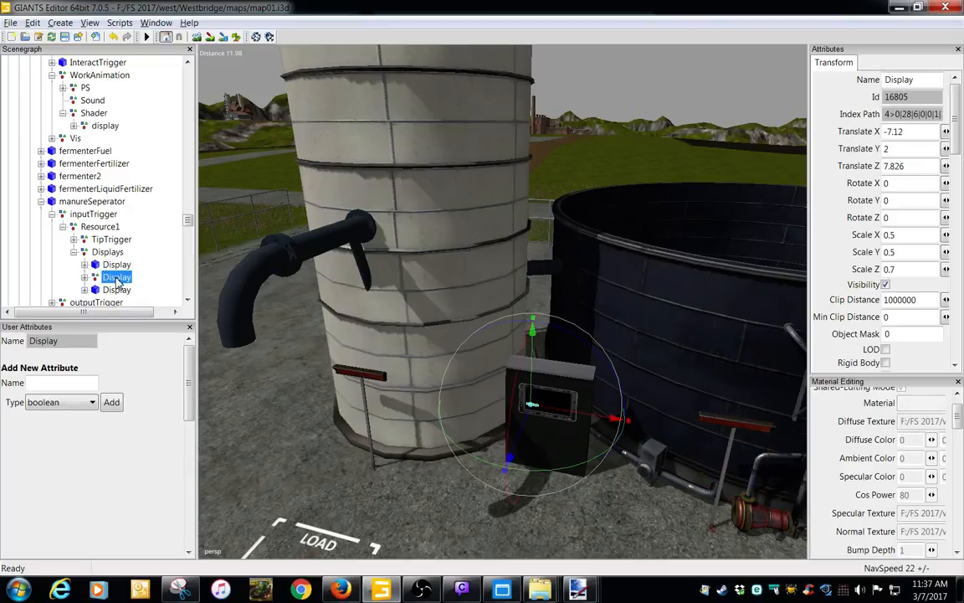
{"action": "left_click", "coordinate": [84, 277]}
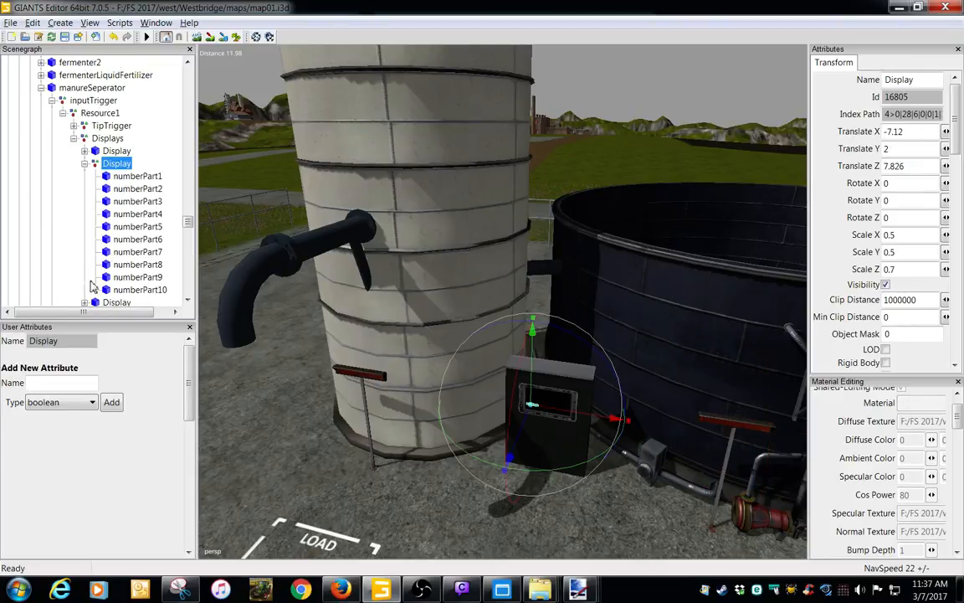
{"action": "left_click", "coordinate": [138, 176]}
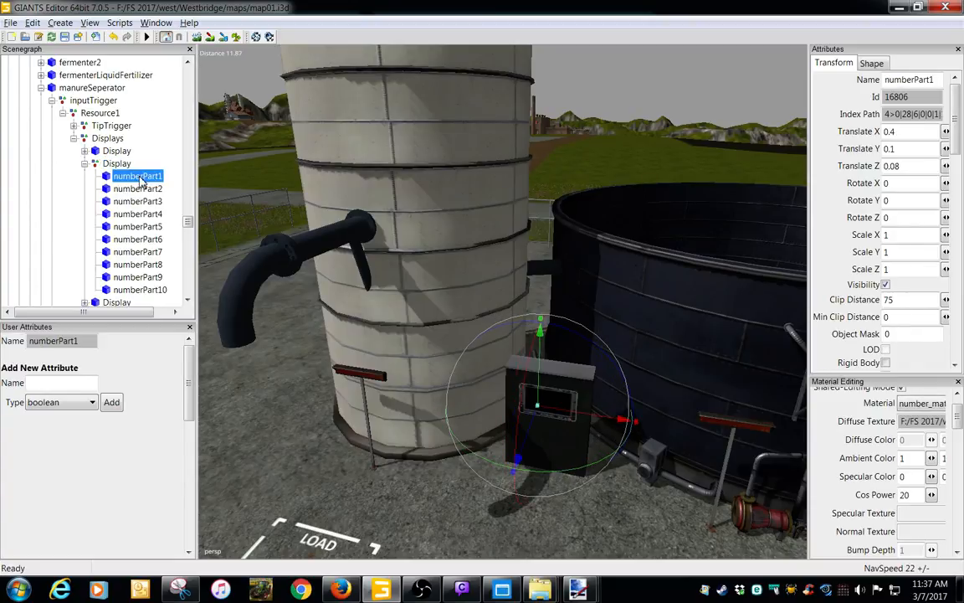
{"action": "left_click", "coordinate": [127, 165]}
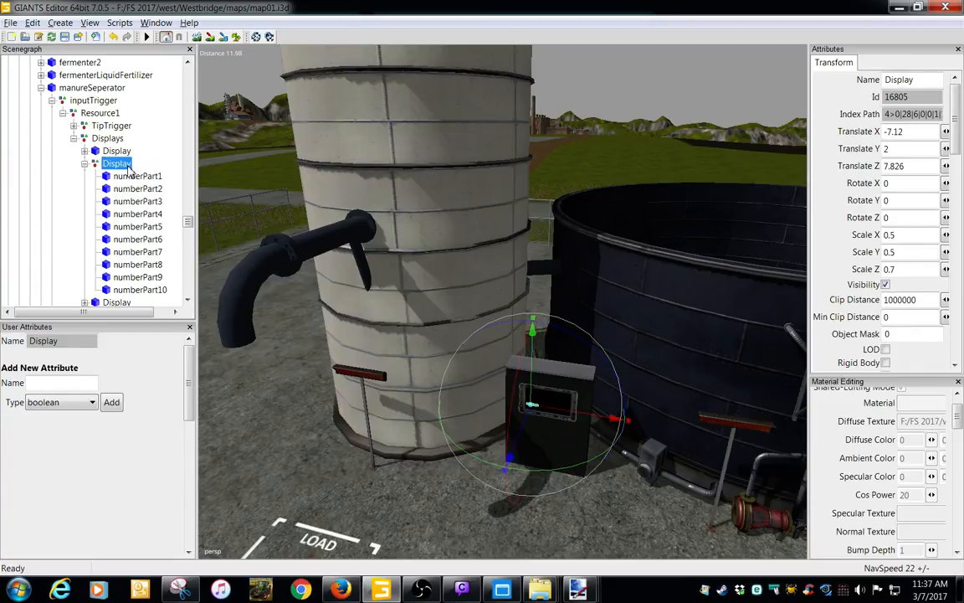
Set Scale X and Scale Y of the first digit Display group on the pig food mixer's control station to 0.5
{"action": "right_click_drag", "start_coordinate": [322, 327], "coordinate": [654, 440]}
{"action": "left_click", "coordinate": [565, 389]}
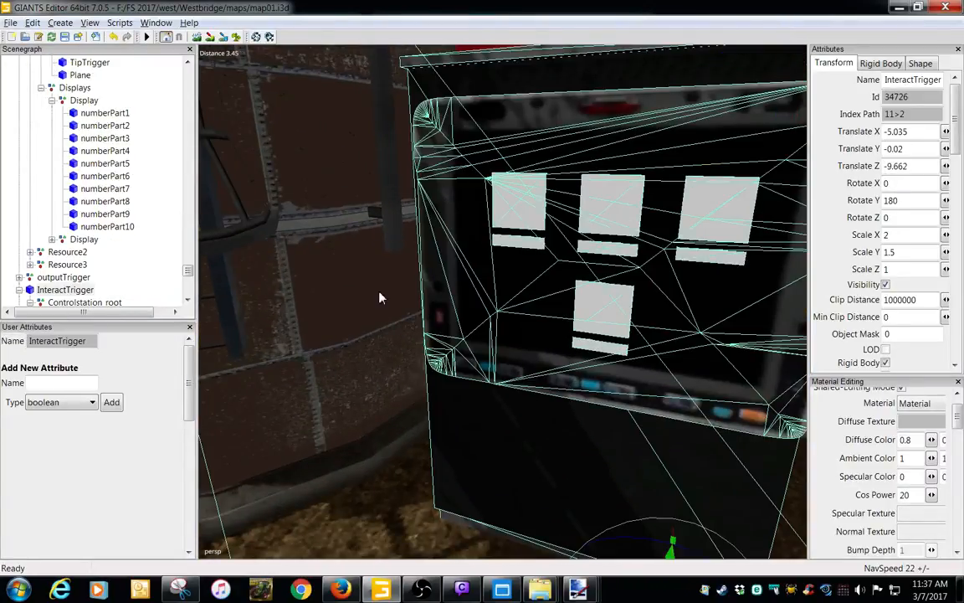
{"action": "left_click", "coordinate": [85, 101]}
{"action": "key", "text": "f"}
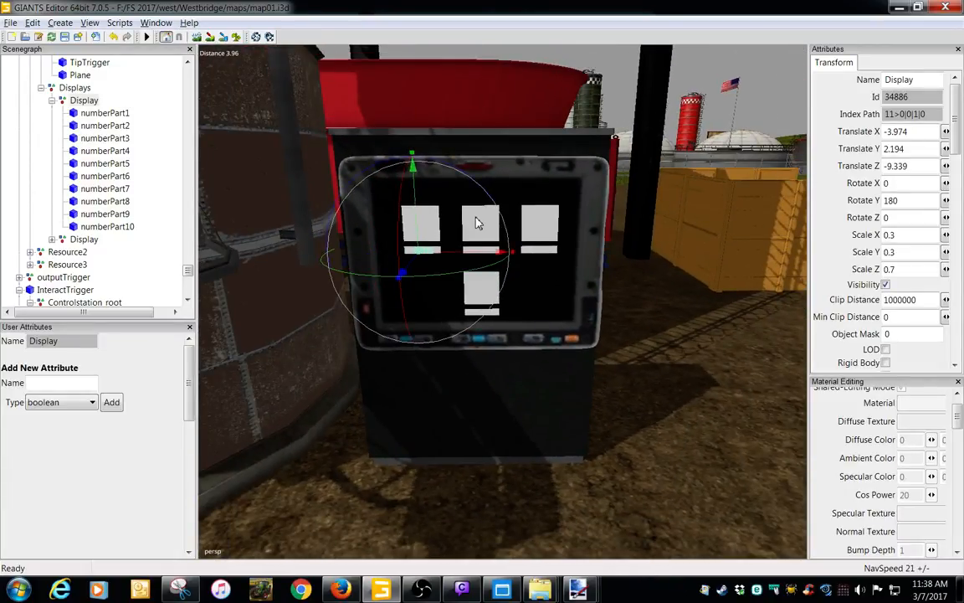
{"action": "key", "text": "minus"}
{"action": "key", "text": "minus"}
{"action": "key", "text": "minus"}
{"action": "key", "text": "minus"}
{"action": "key", "text": "minus"}
{"action": "key", "text": "minus"}
{"action": "key", "text": "minus"}
{"action": "key", "text": "minus"}
{"action": "key", "text": "minus"}
{"action": "left_click", "coordinate": [88, 101]}
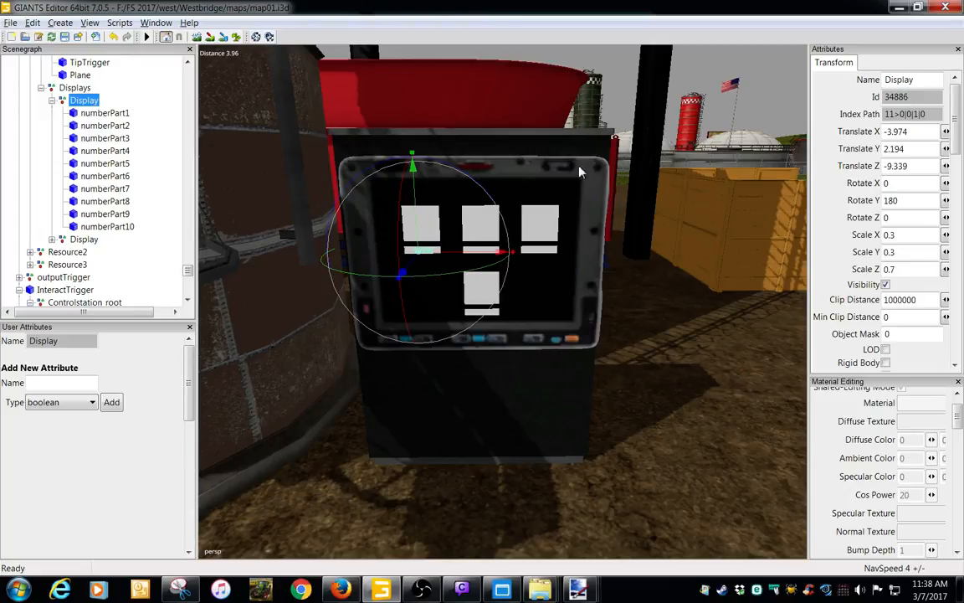
{"action": "left_click", "coordinate": [903, 236]}
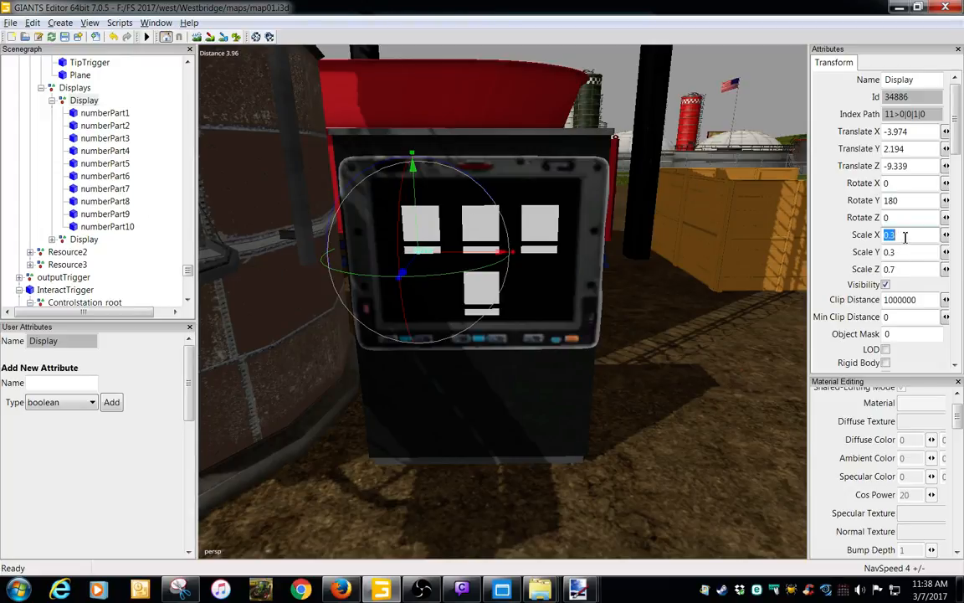
{"action": "type", "text": ".5"}
{"action": "key", "text": "Tab"}
{"action": "type", "text": ".5"}
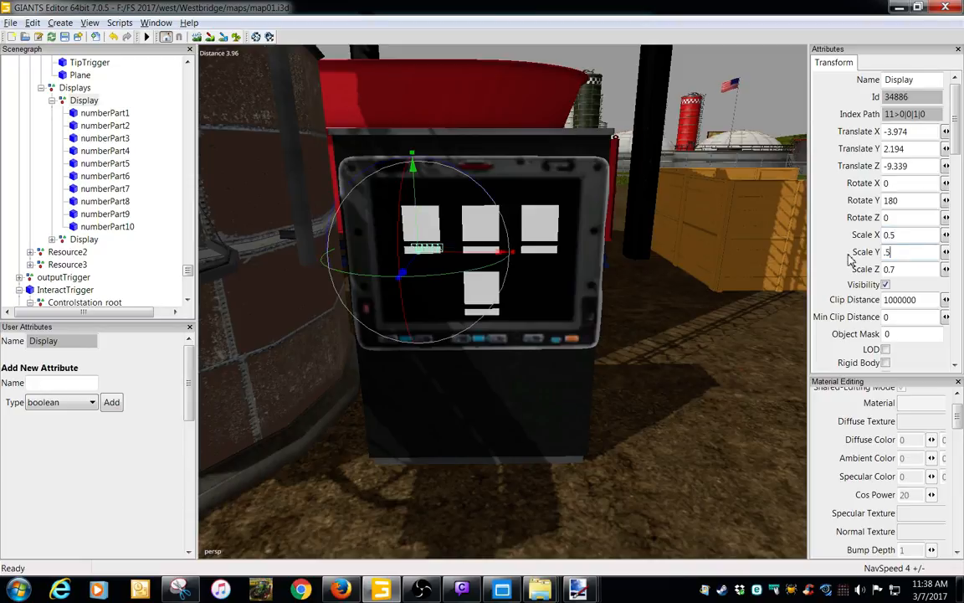
{"action": "key", "text": "Tab"}
Lower the digit Display group onto its white bar at Translate Y 2.169 and set its Scale Y to 0.45
{"action": "scroll", "coordinate": [551, 336], "scroll_direction": "up", "scroll_amount": 5}
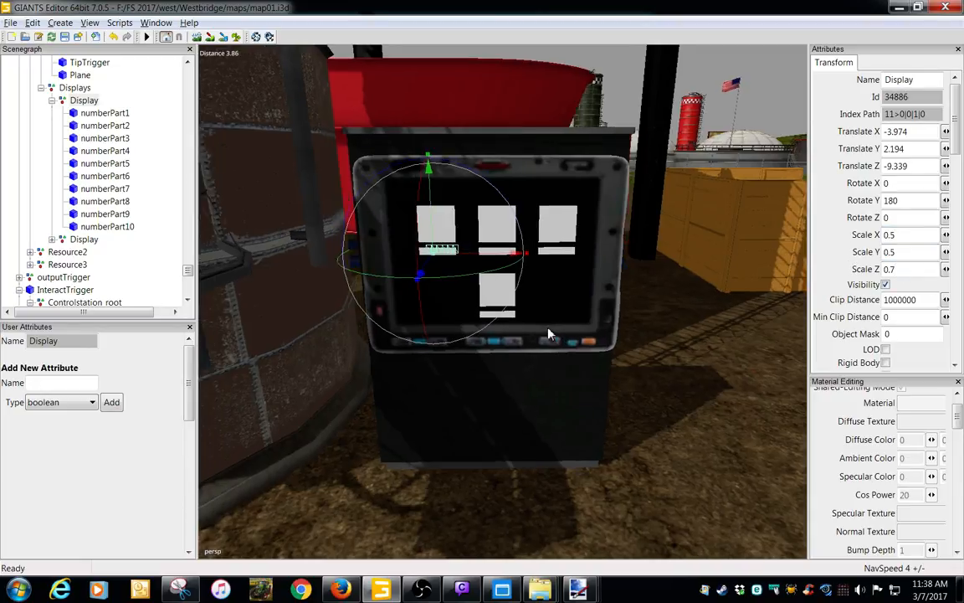
{"action": "left_click_drag", "start_coordinate": [612, 335], "coordinate": [654, 334], "text": "alt"}
{"action": "scroll", "coordinate": [626, 335], "scroll_direction": "up", "scroll_amount": 3}
{"action": "scroll", "coordinate": [653, 333], "scroll_direction": "up", "scroll_amount": 1}
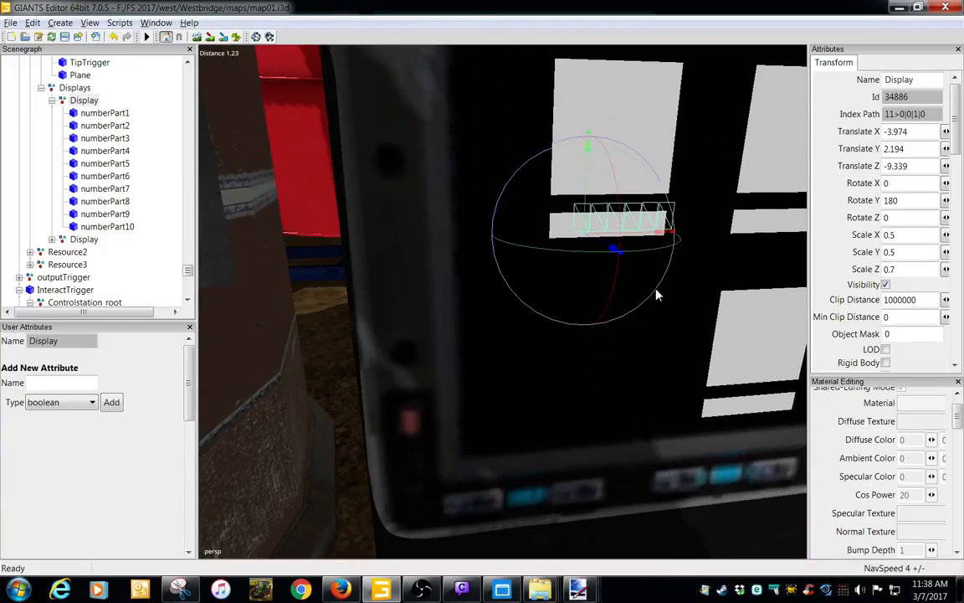
{"action": "left_click", "coordinate": [92, 103]}
{"action": "left_click_drag", "start_coordinate": [587, 186], "coordinate": [585, 198]}
{"action": "scroll", "coordinate": [592, 197], "scroll_direction": "up", "scroll_amount": 3}
{"action": "middle_click_drag", "start_coordinate": [594, 197], "coordinate": [584, 198], "text": "alt"}
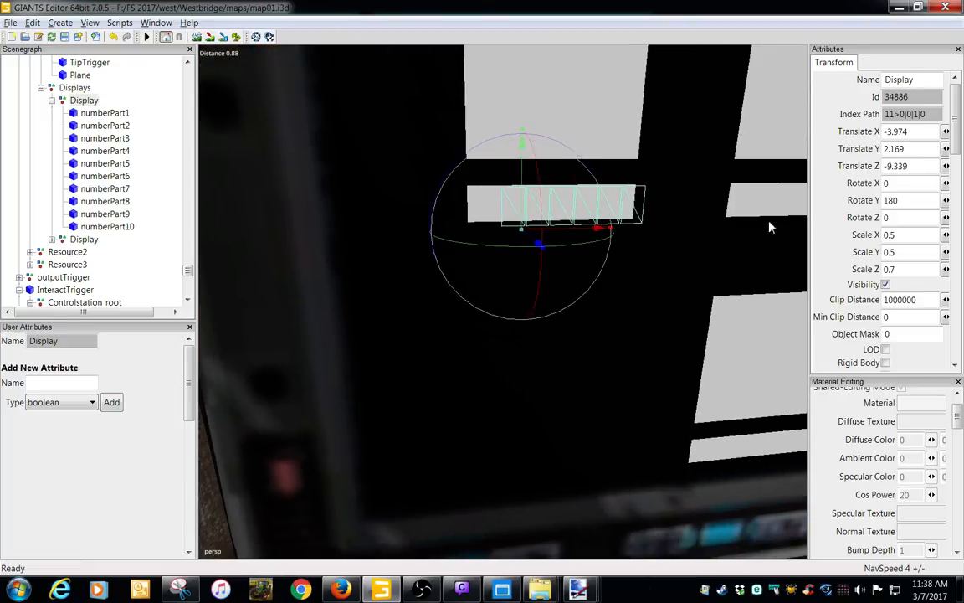
{"action": "double_click", "coordinate": [896, 251]}
{"action": "type", "text": "0.45"}
Move the first digit Display group down clear of its white bar and set its Translate Z to -9.34
{"action": "left_click_drag", "start_coordinate": [502, 312], "coordinate": [574, 320], "text": "alt"}
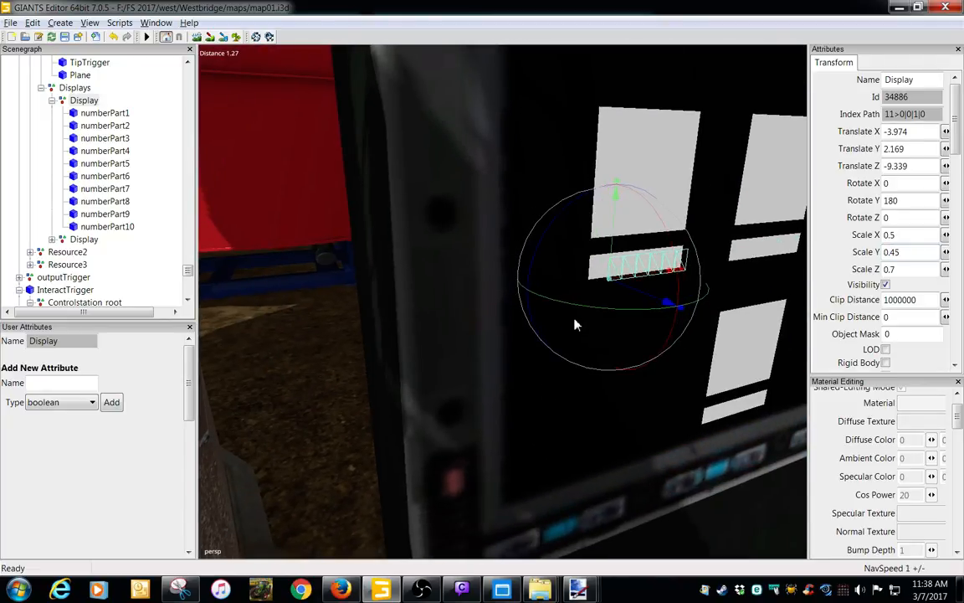
{"action": "left_click_drag", "start_coordinate": [635, 292], "coordinate": [637, 293]}
{"action": "left_click_drag", "start_coordinate": [617, 249], "coordinate": [628, 329]}
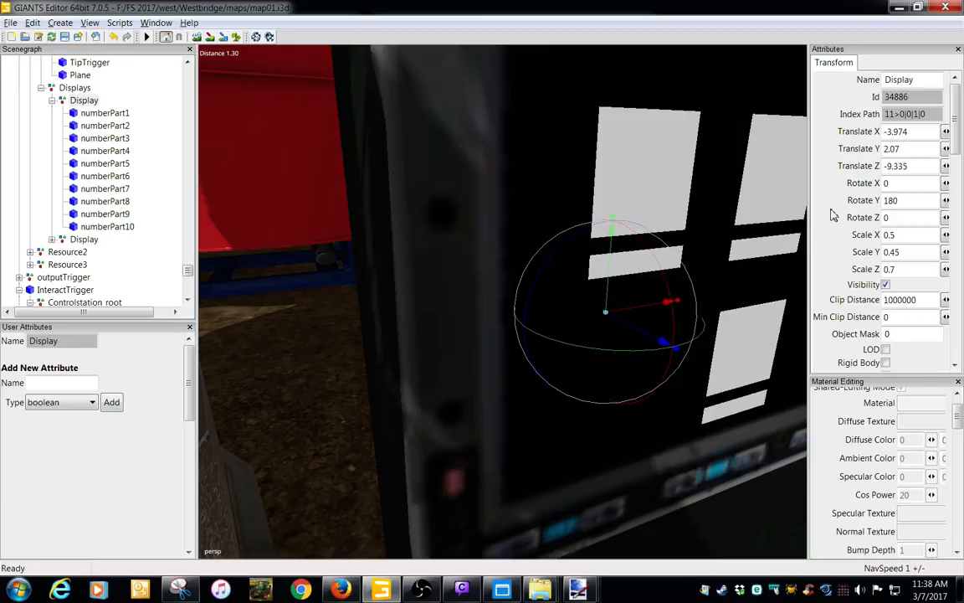
{"action": "left_click", "coordinate": [922, 167]}
{"action": "key", "text": "BackSpace"}
{"action": "type", "text": "7"}
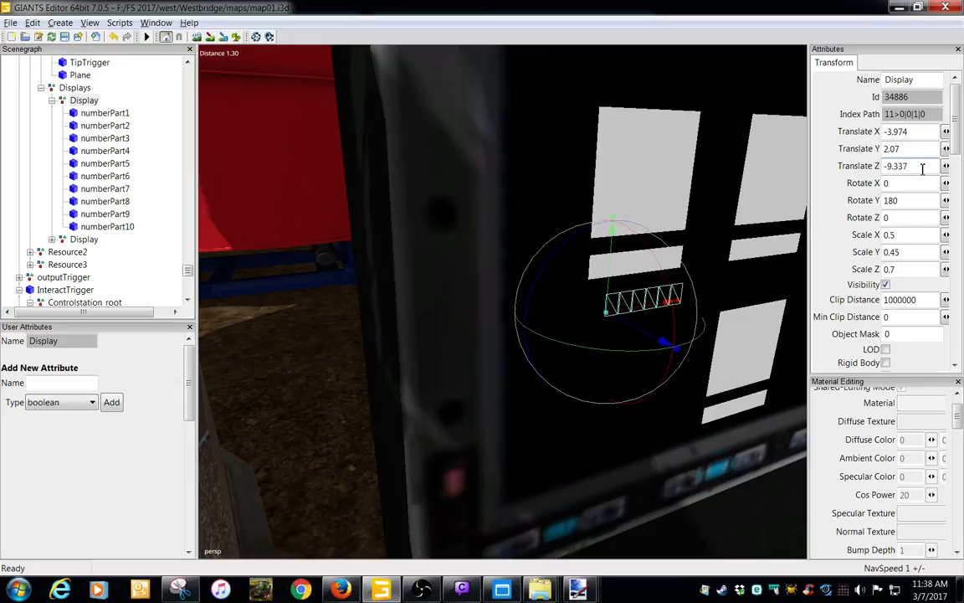
{"action": "key", "text": "BackSpace"}
{"action": "key", "text": "BackSpace"}
{"action": "type", "text": "4"}
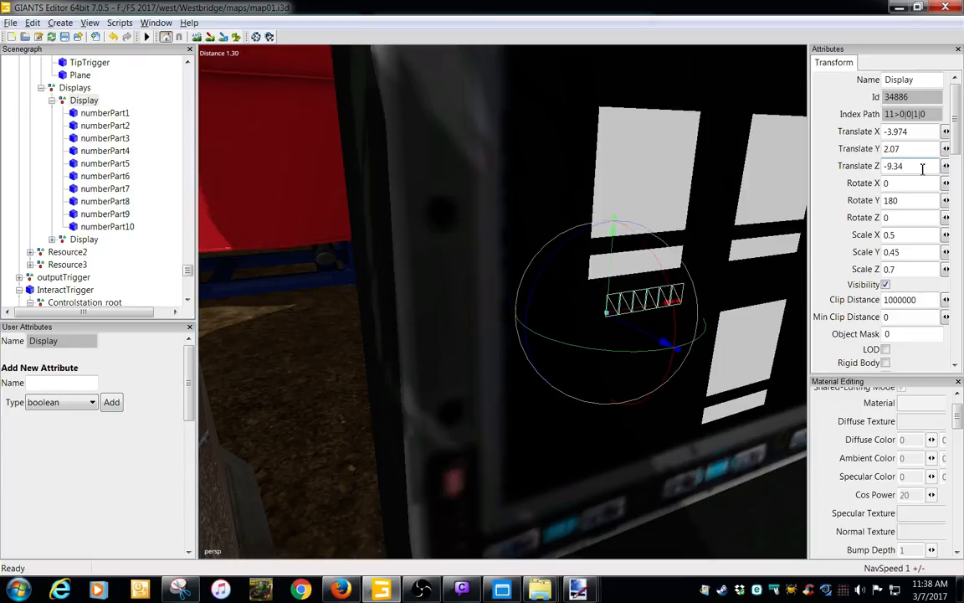
Return the digit Display group to its white bar at Translate Y 2.18 and shift it sideways to Translate X -3.935
{"action": "left_click_drag", "start_coordinate": [613, 285], "coordinate": [609, 244]}
{"action": "left_click_drag", "start_coordinate": [629, 295], "coordinate": [602, 297], "text": "alt"}
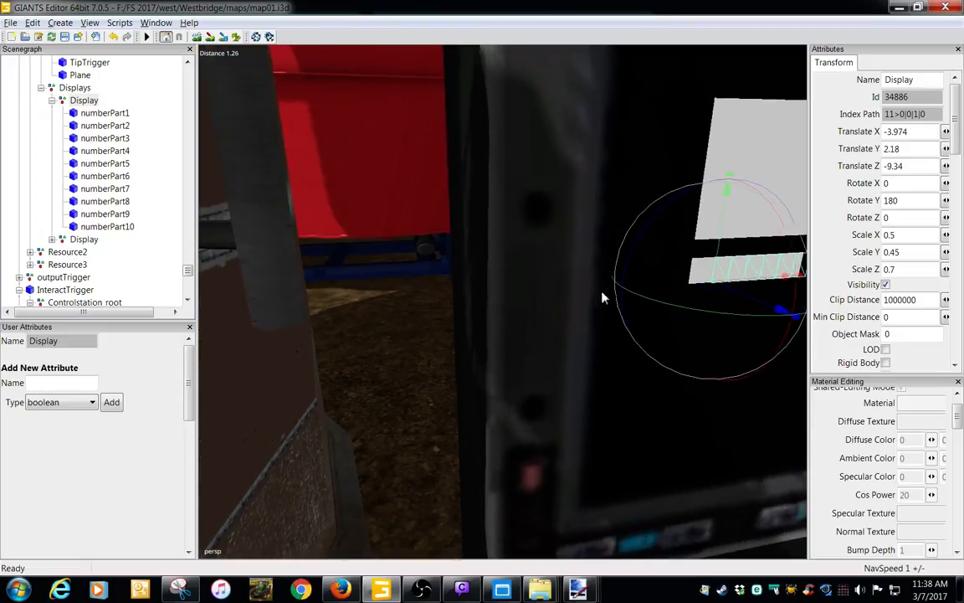
{"action": "middle_click_drag", "start_coordinate": [602, 297], "coordinate": [549, 295], "text": "alt"}
{"action": "right_click_drag", "start_coordinate": [549, 295], "coordinate": [579, 291], "text": "alt"}
{"action": "left_click_drag", "start_coordinate": [577, 286], "coordinate": [533, 289], "text": "alt"}
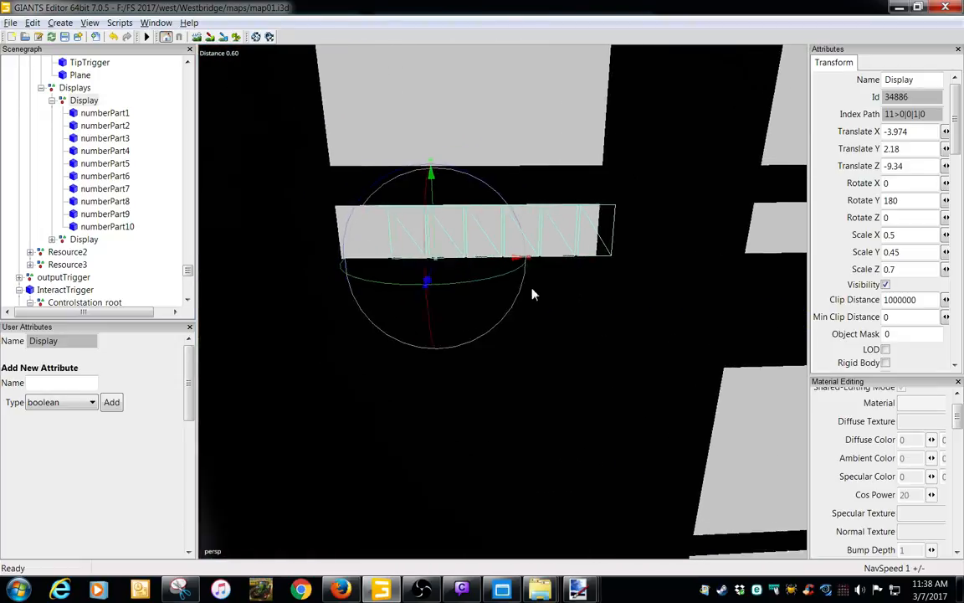
{"action": "middle_click_drag", "start_coordinate": [533, 289], "coordinate": [548, 286], "text": "alt"}
{"action": "left_click_drag", "start_coordinate": [509, 254], "coordinate": [313, 224]}
Reselect Resource1's first Display group, save the map and launch Farming Simulator 17
{"action": "left_click", "coordinate": [74, 87]}
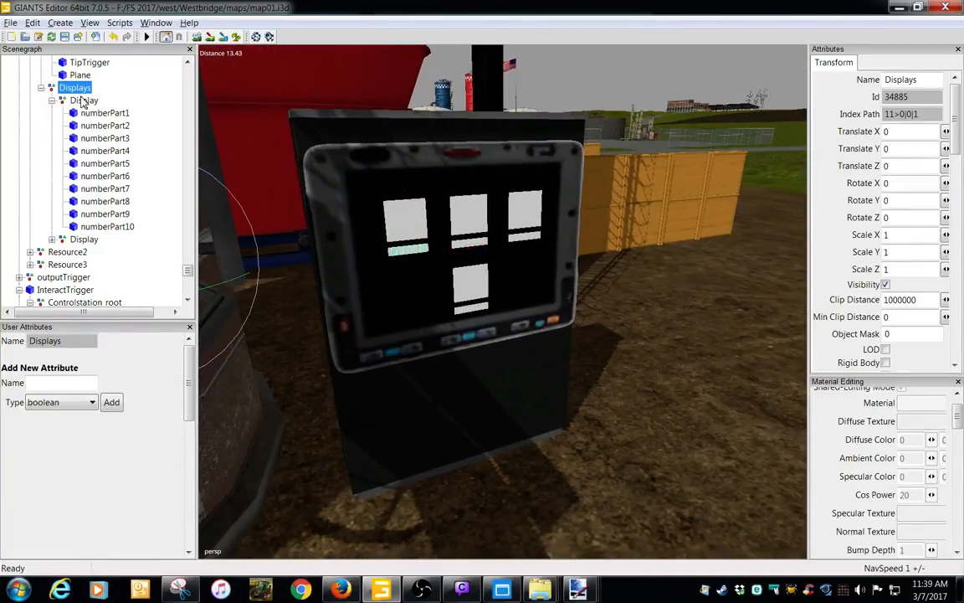
{"action": "left_click", "coordinate": [84, 100]}
{"action": "left_click", "coordinate": [64, 36]}
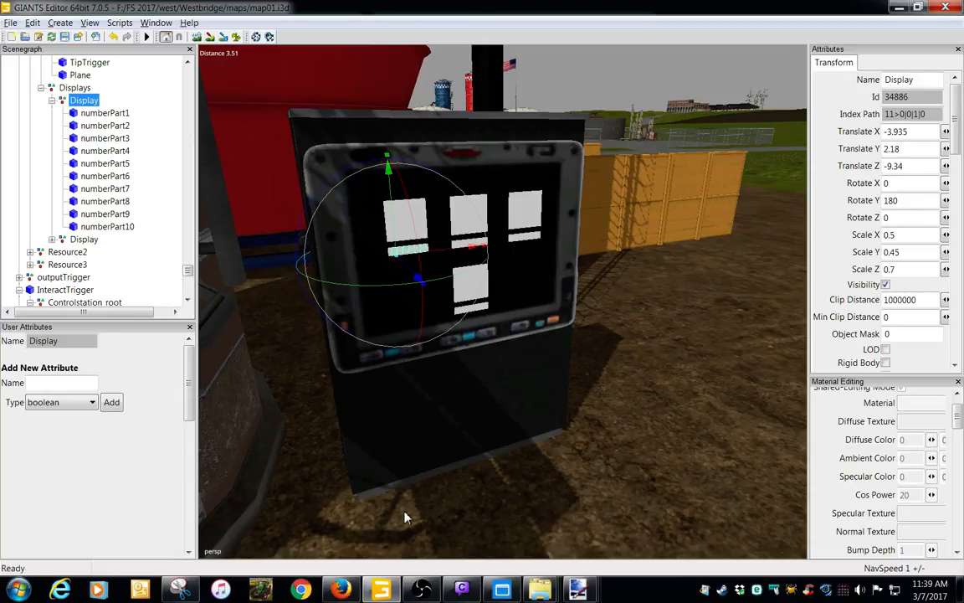
{"action": "left_click", "coordinate": [261, 590]}
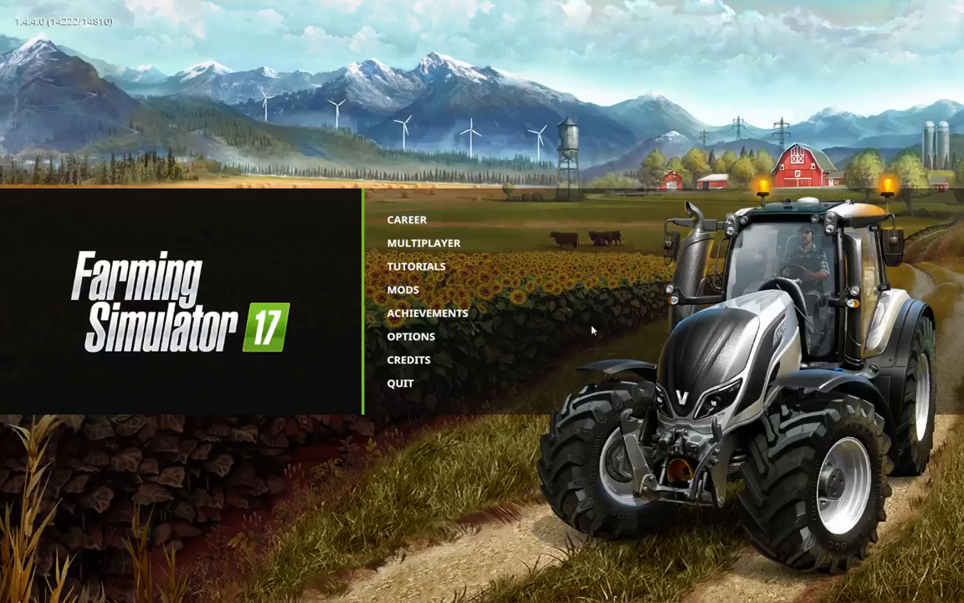
Load Savegame 1 on the Westbridge map from career mode and start playing
{"action": "left_click", "coordinate": [461, 217]}
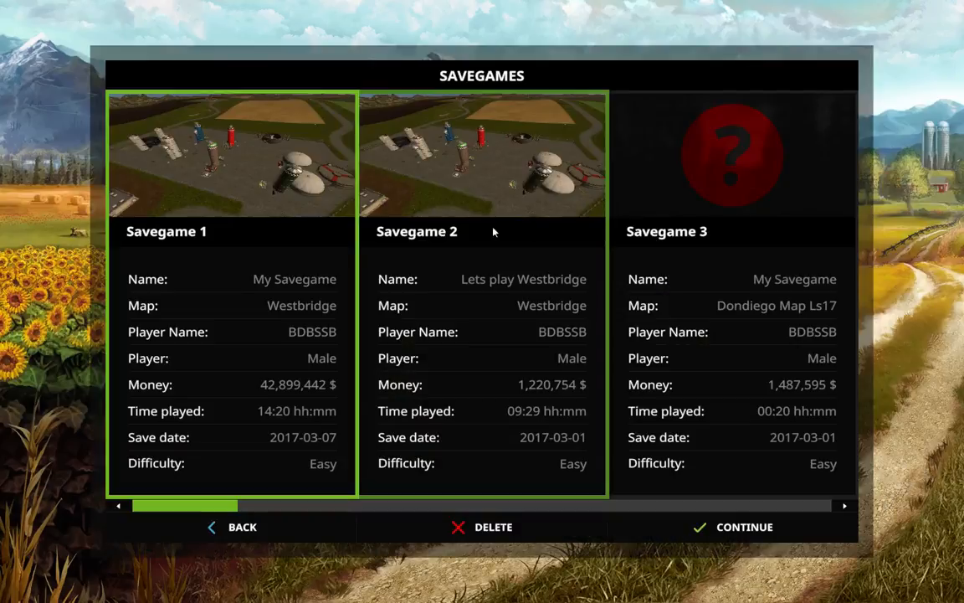
{"action": "left_click", "coordinate": [304, 218]}
{"action": "key", "text": "Return"}
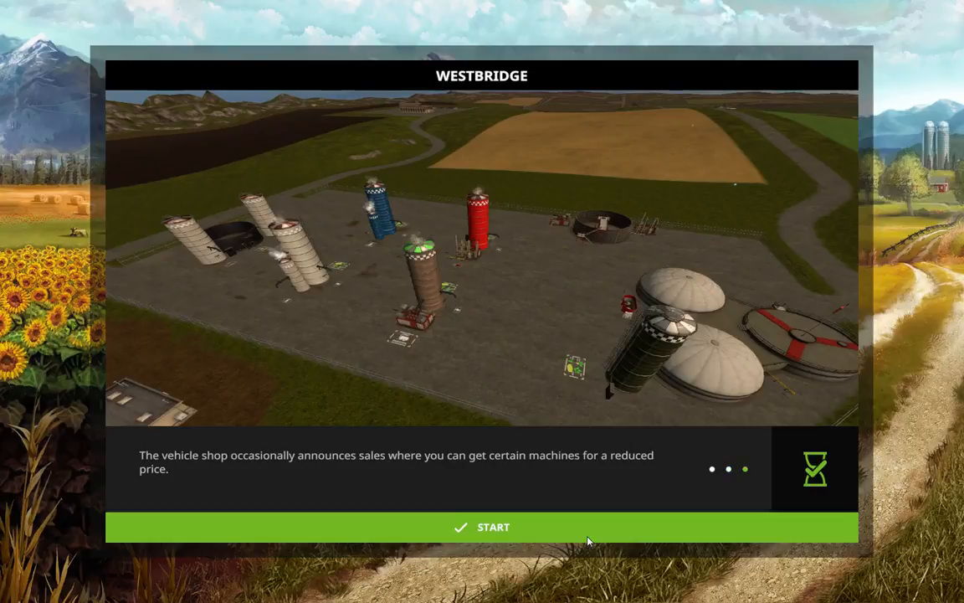
{"action": "left_click", "coordinate": [586, 536]}
Use the map overview to enter the Volvo FH16 AR parked by the pig food mixer, and get out
{"action": "key", "text": "Escape"}
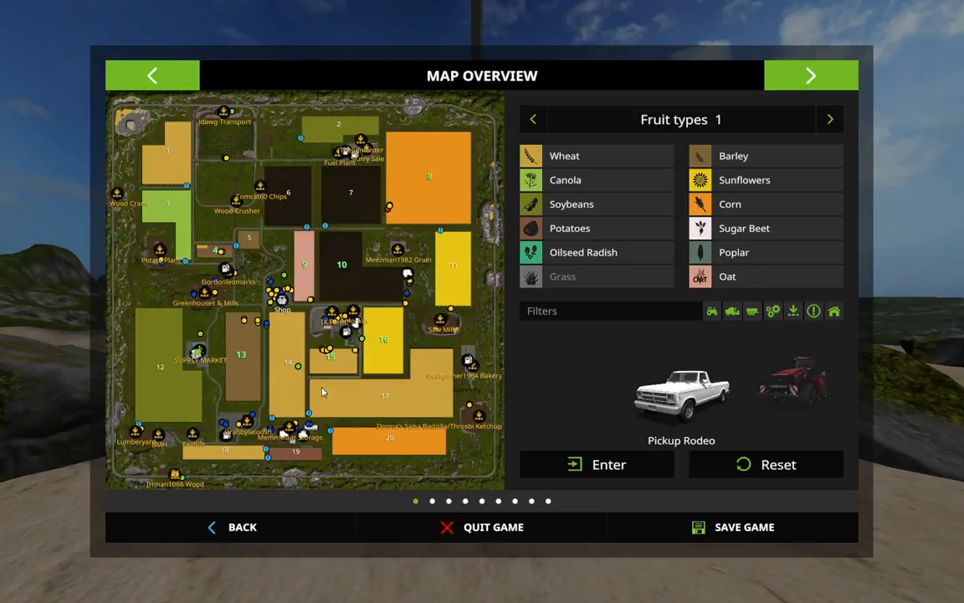
{"action": "left_click", "coordinate": [284, 429]}
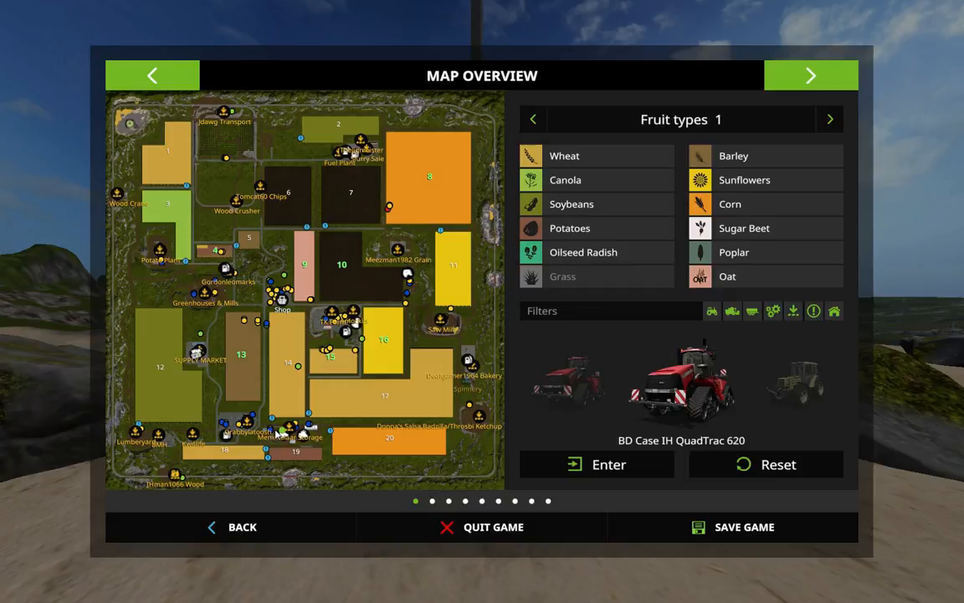
{"action": "left_click", "coordinate": [269, 432]}
{"action": "left_click", "coordinate": [578, 471]}
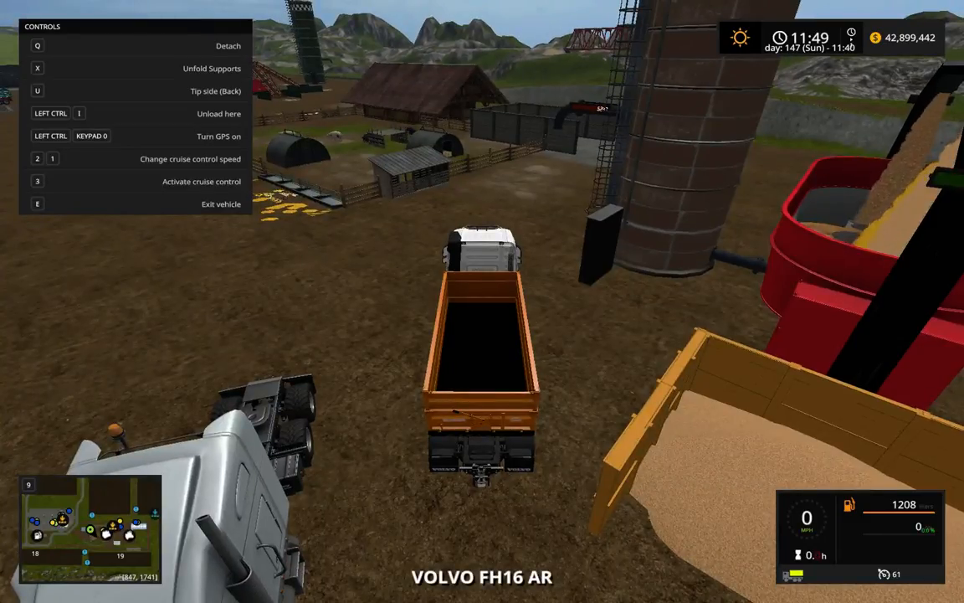
{"action": "key", "text": "e"}
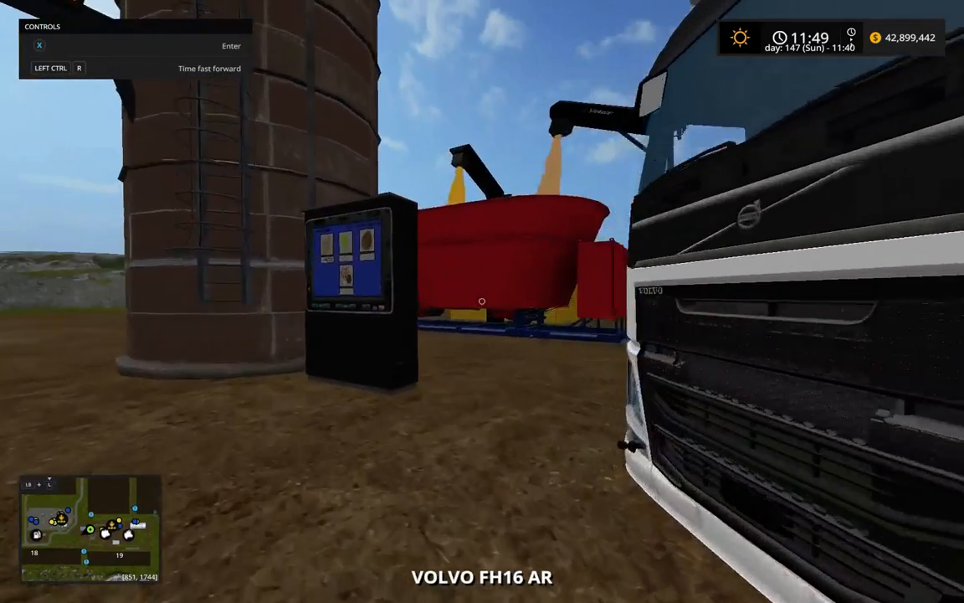
Walk up to the pig food mixer's control station and examine how the soybean digits sit in their white bar
{"action": "key", "text": "w"}
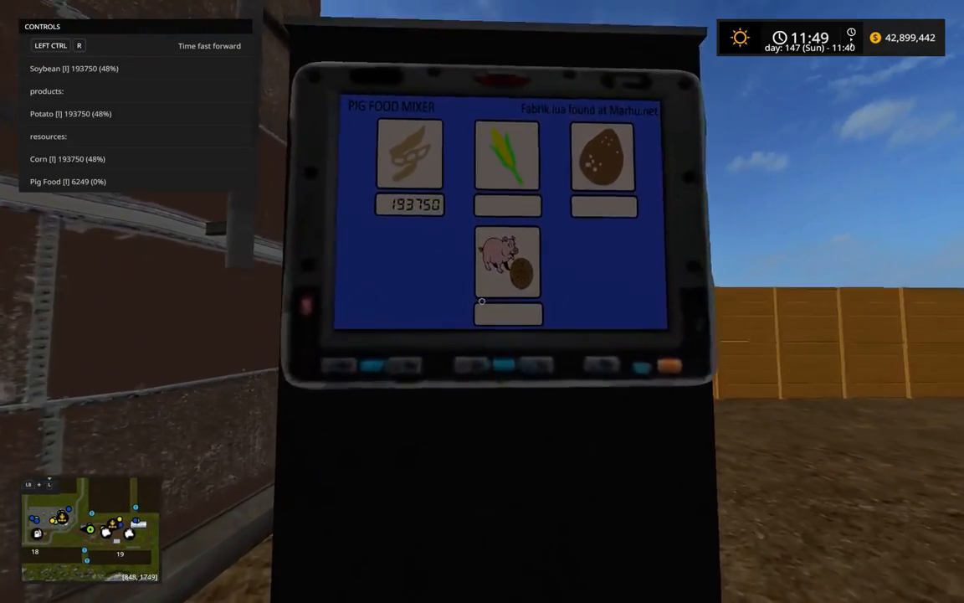
{"action": "key", "text": "s"}
{"action": "key", "text": "w"}
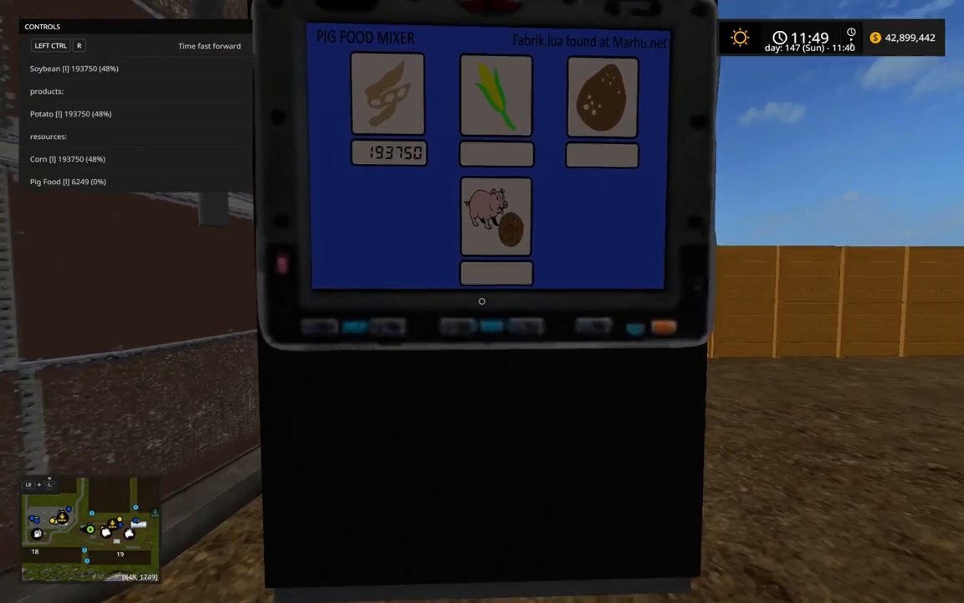
{"action": "key", "text": "s"}
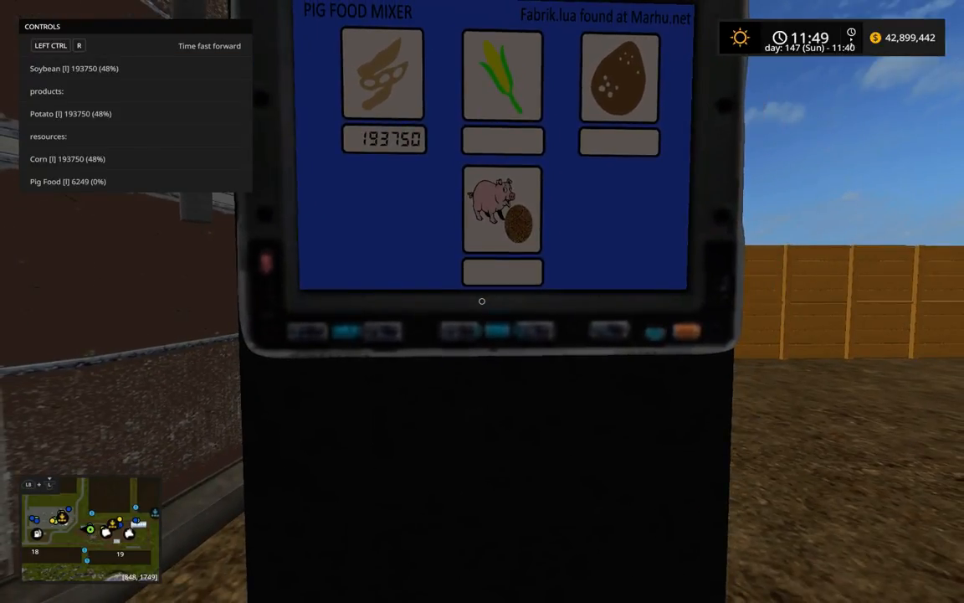
{"action": "key", "text": "s"}
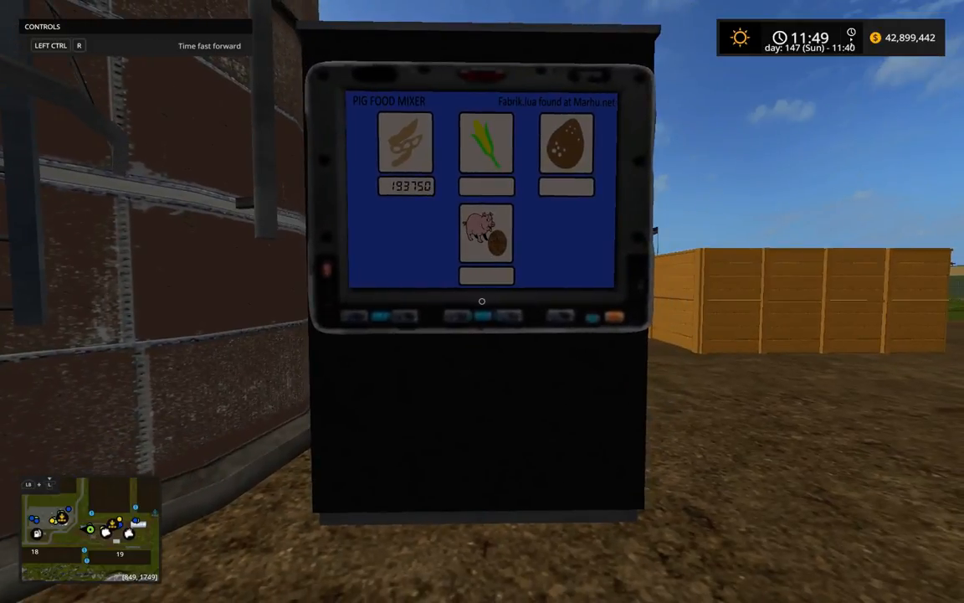
{"action": "key", "text": "s"}
Leave the game for GIANTS Editor and close the GIANTS Engine window
{"action": "key", "text": "Escape"}
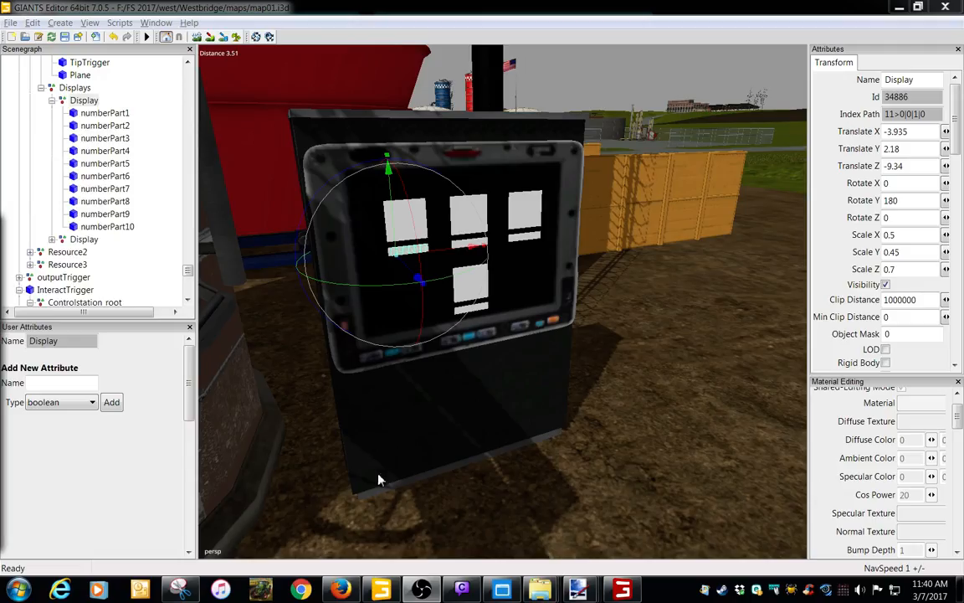
{"action": "right_click", "coordinate": [622, 590]}
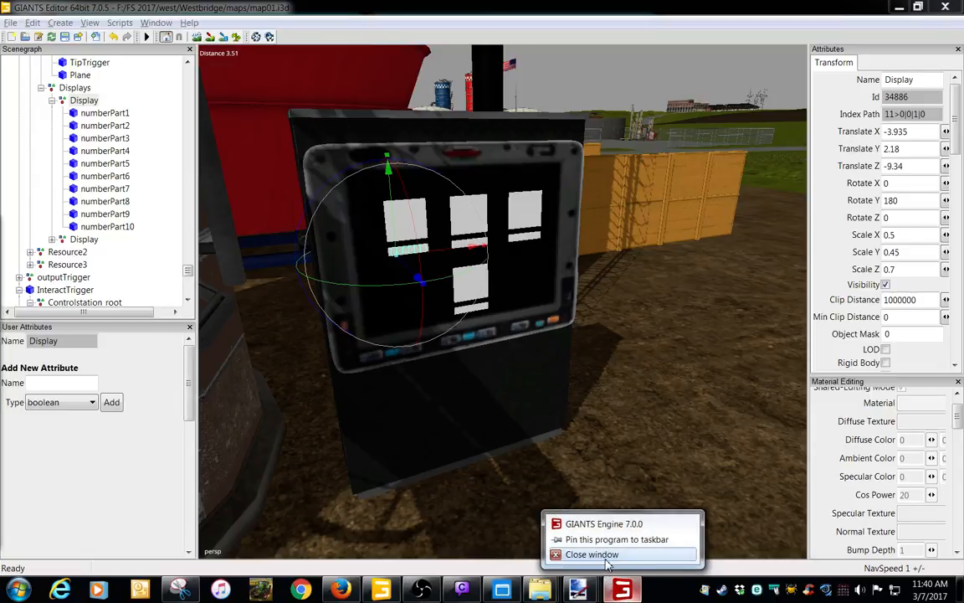
{"action": "left_click", "coordinate": [606, 559]}
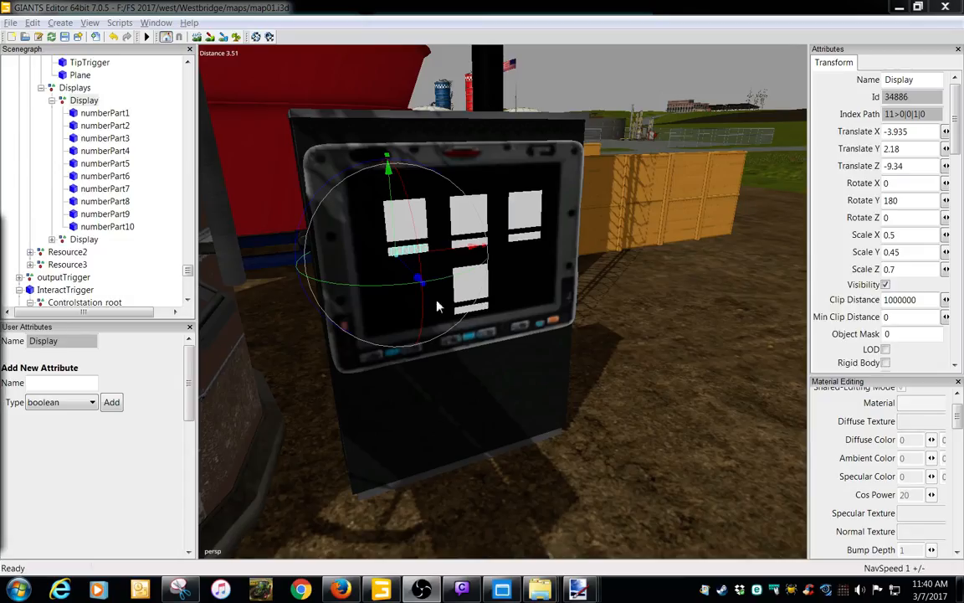
Set Translate X of Resource1's first digit Display group to -3.93, undoing the freehand sideways move
{"action": "left_click", "coordinate": [78, 101]}
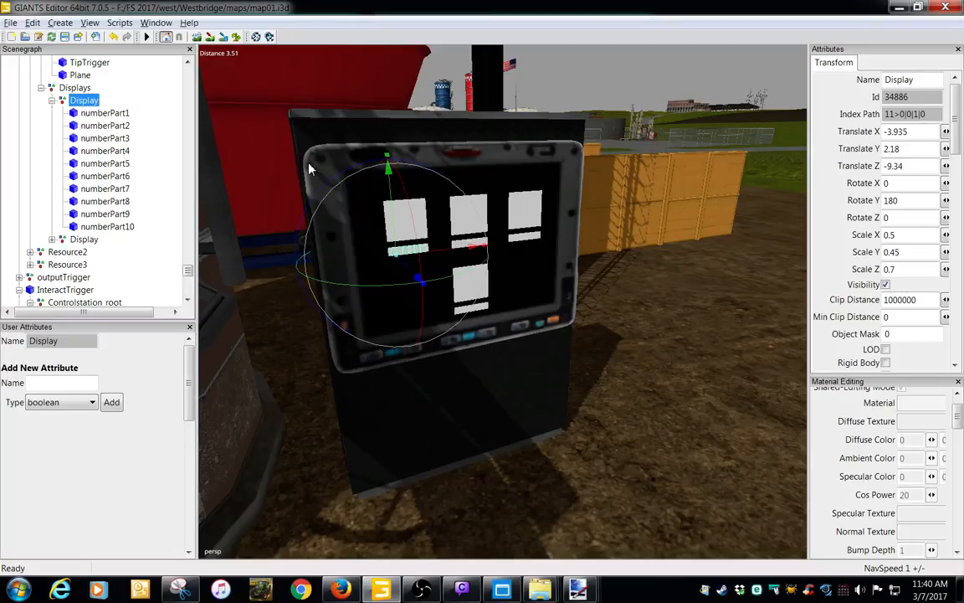
{"action": "left_click_drag", "start_coordinate": [458, 255], "coordinate": [437, 260]}
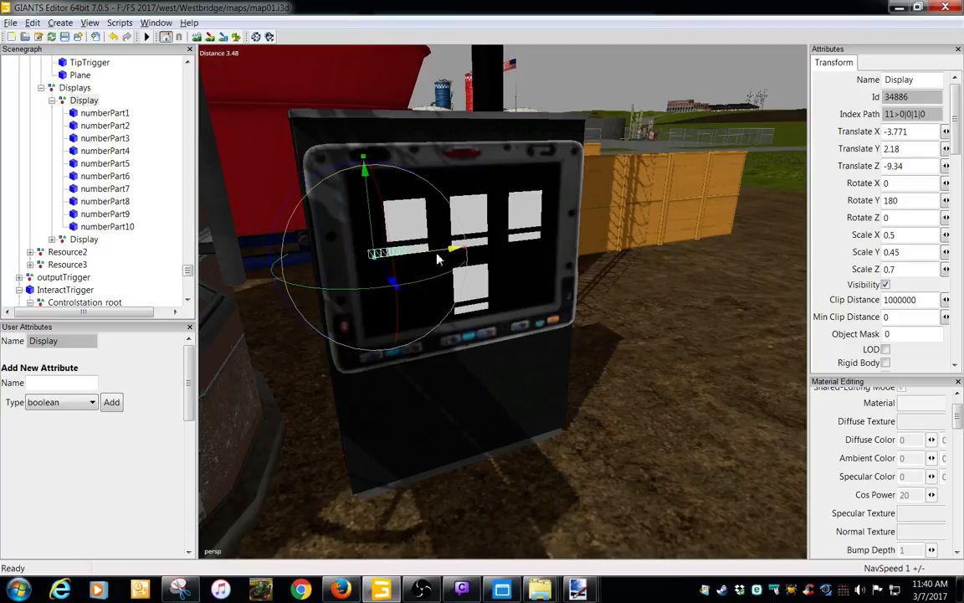
{"action": "key", "text": "ctrl+z"}
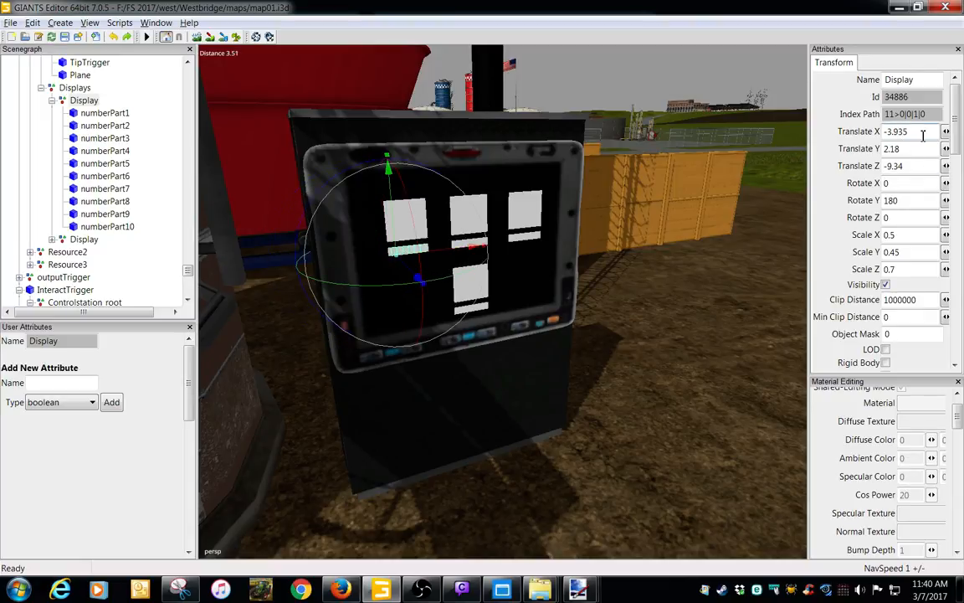
{"action": "scroll", "coordinate": [923, 136], "scroll_direction": "up", "scroll_amount": 1}
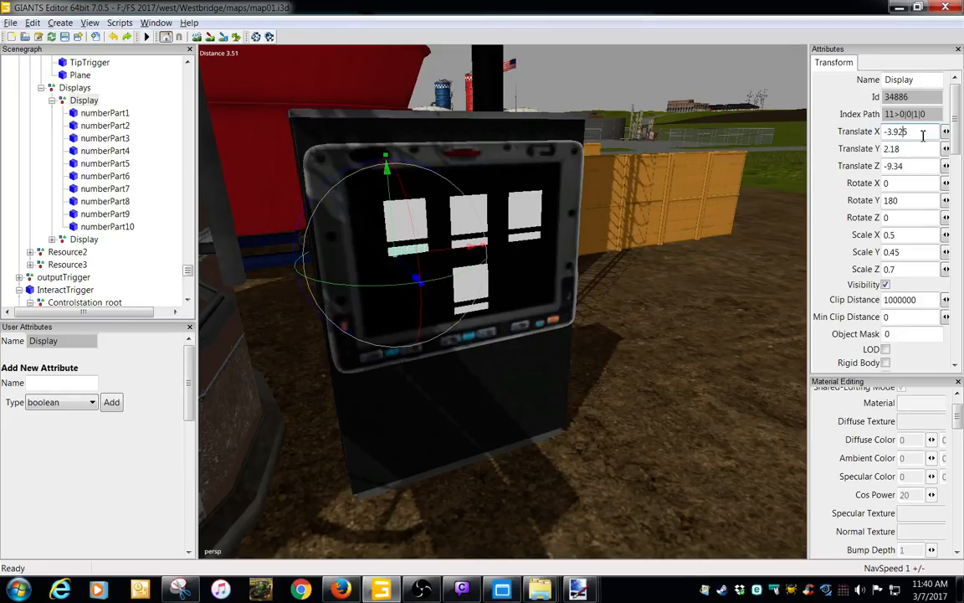
{"action": "scroll", "coordinate": [905, 132], "scroll_direction": "down", "scroll_amount": 1}
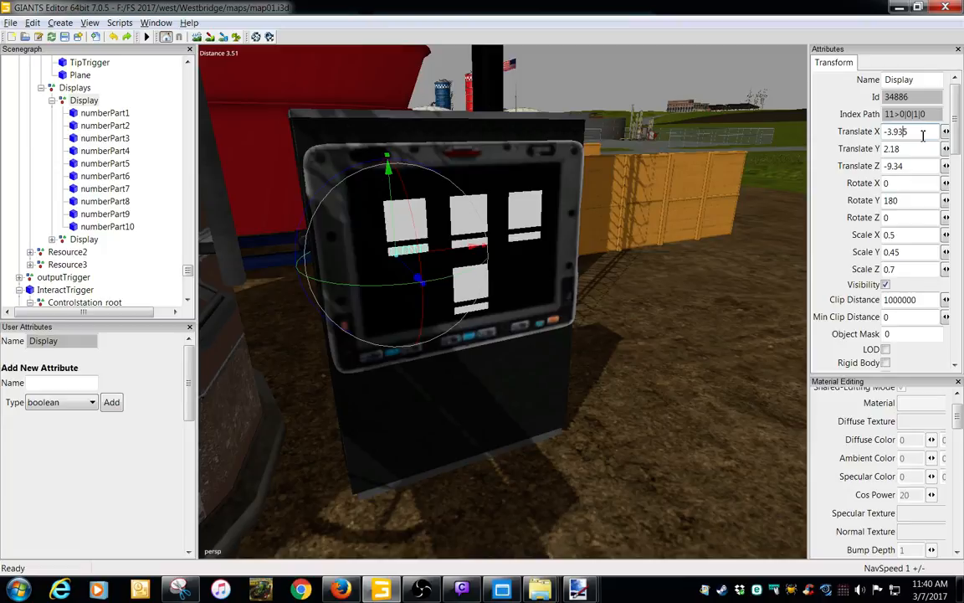
{"action": "key", "text": "BackSpace"}
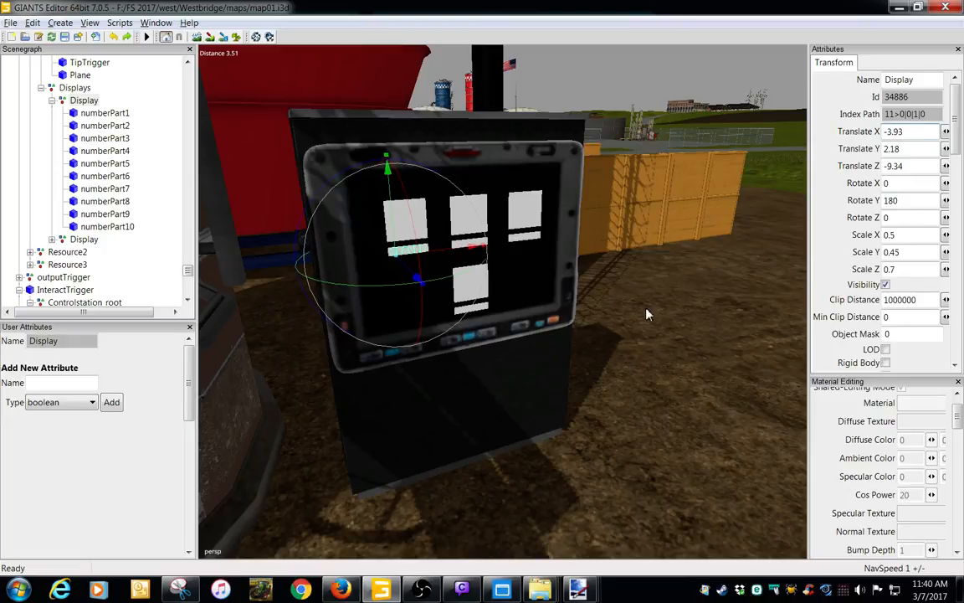
Collapse Resource1's first Display group, expand Resource2 with its TipTrigger collapsed, and select the first Display under its Displays
{"action": "left_click_drag", "start_coordinate": [645, 314], "coordinate": [608, 328], "text": "alt"}
{"action": "middle_click_drag", "start_coordinate": [607, 328], "coordinate": [607, 351], "text": "alt"}
{"action": "right_click_drag", "start_coordinate": [607, 351], "coordinate": [641, 345], "text": "alt"}
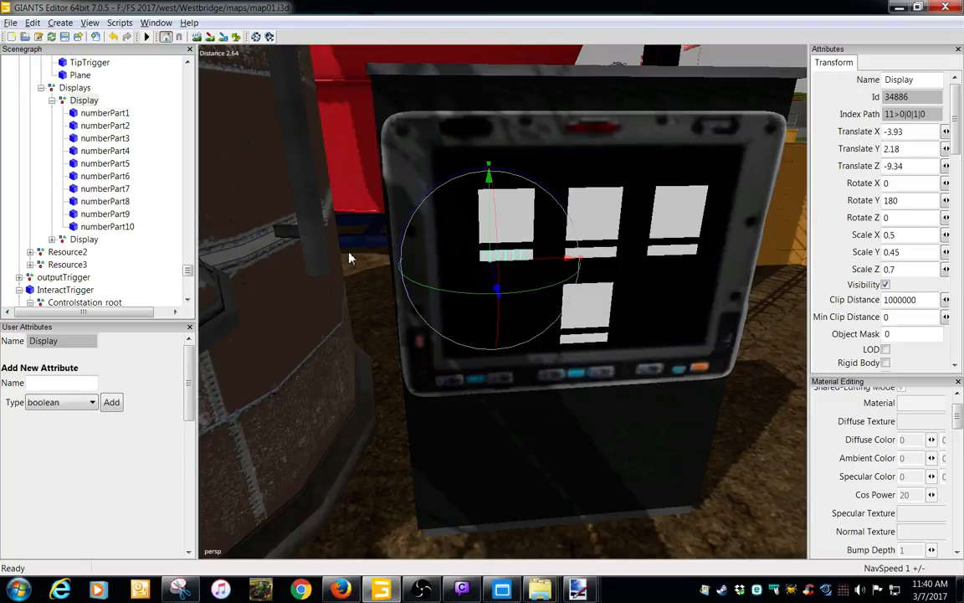
{"action": "left_click", "coordinate": [52, 99]}
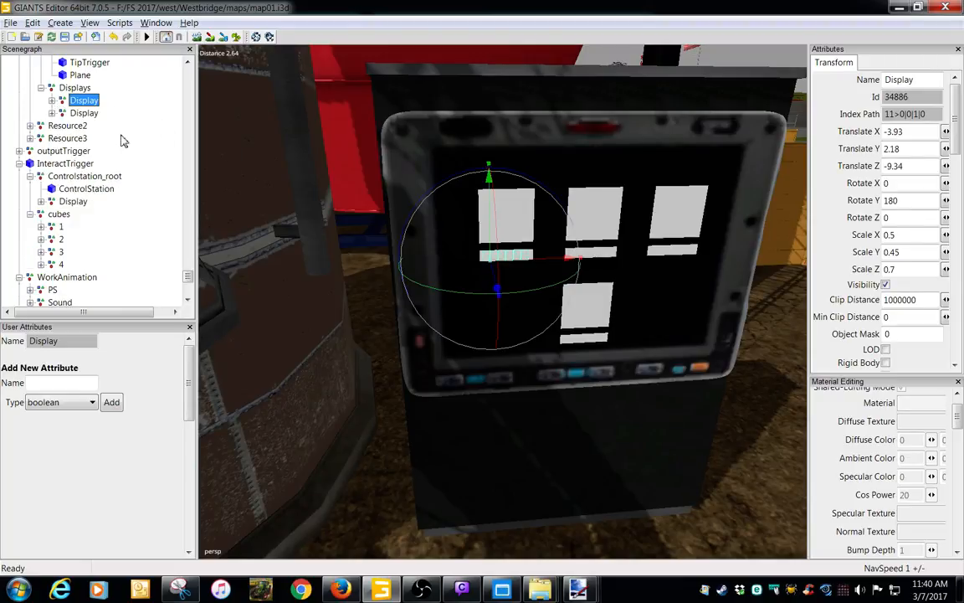
{"action": "left_click", "coordinate": [30, 125]}
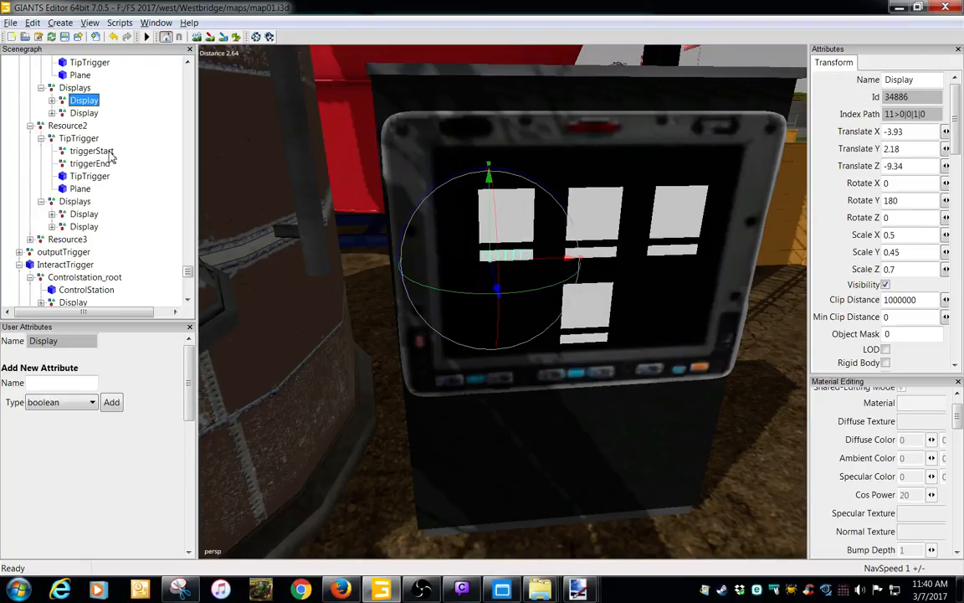
{"action": "left_click", "coordinate": [41, 138]}
{"action": "left_click", "coordinate": [83, 163]}
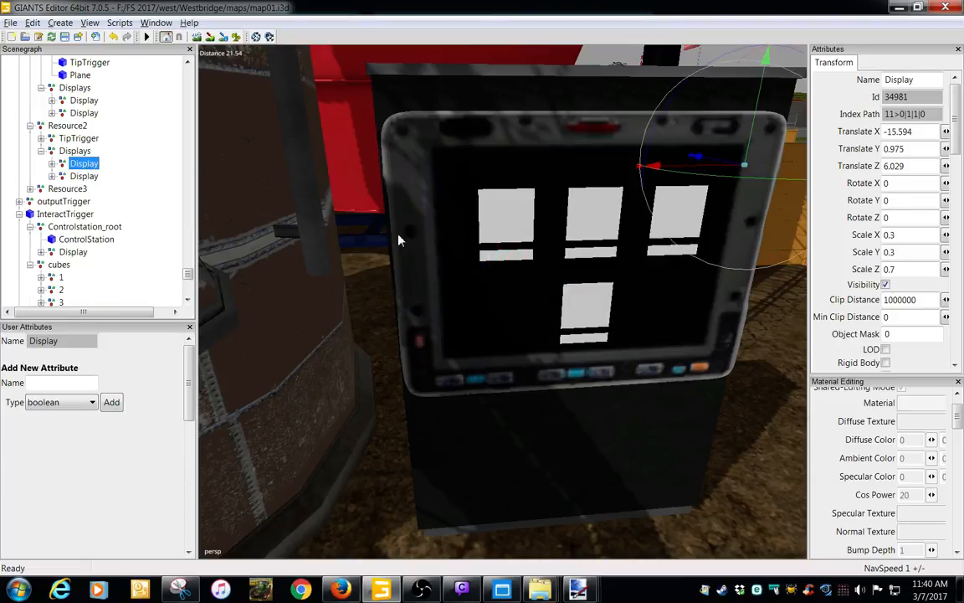
{"action": "middle_click_drag", "start_coordinate": [398, 240], "coordinate": [351, 267]}
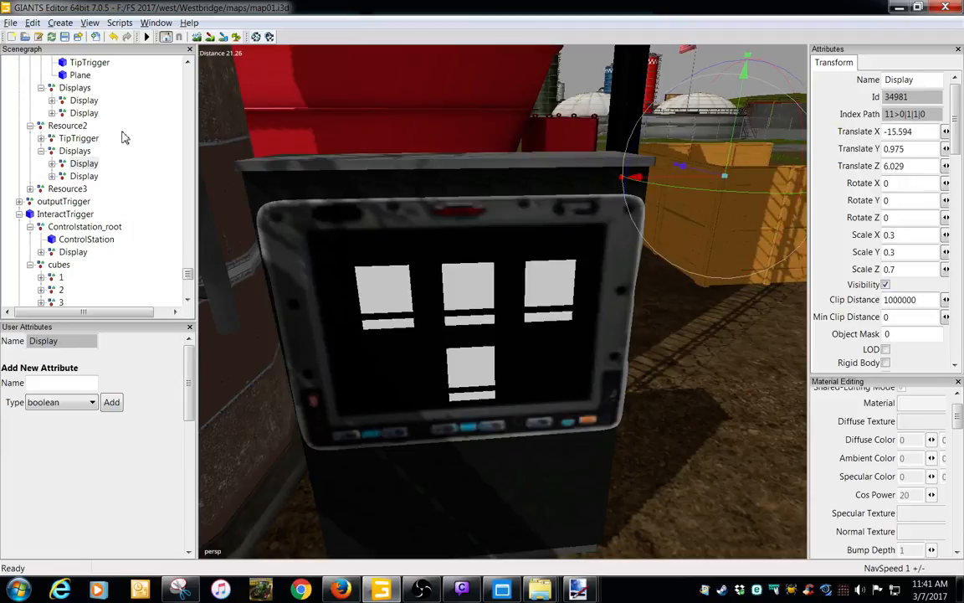
Copy the position of Resource1's first Display to Resource2's first Display: Translate X -3.93, Y 2.18 and Z -9.34
{"action": "left_click", "coordinate": [84, 100]}
{"action": "left_click", "coordinate": [910, 150]}
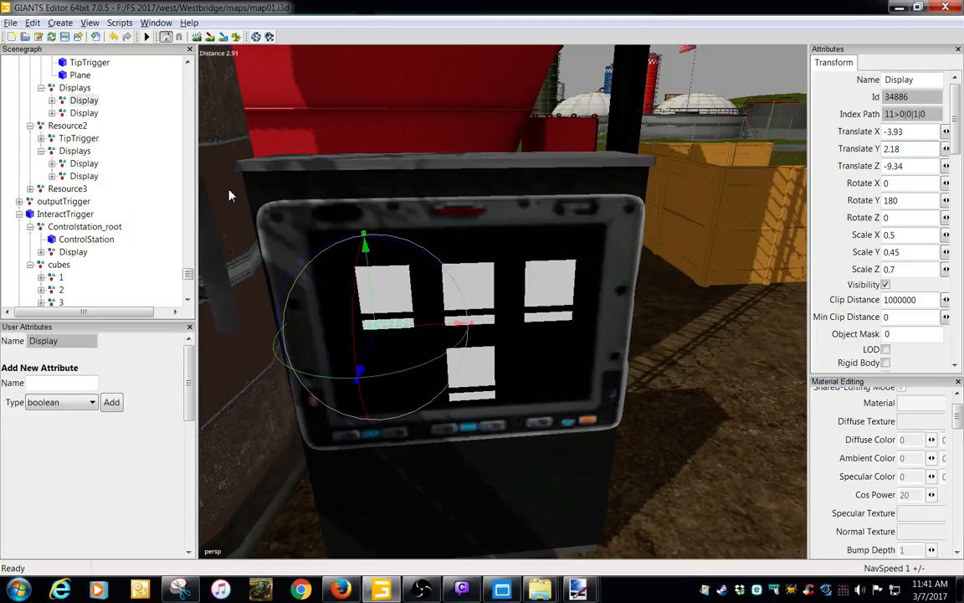
{"action": "left_click", "coordinate": [84, 163]}
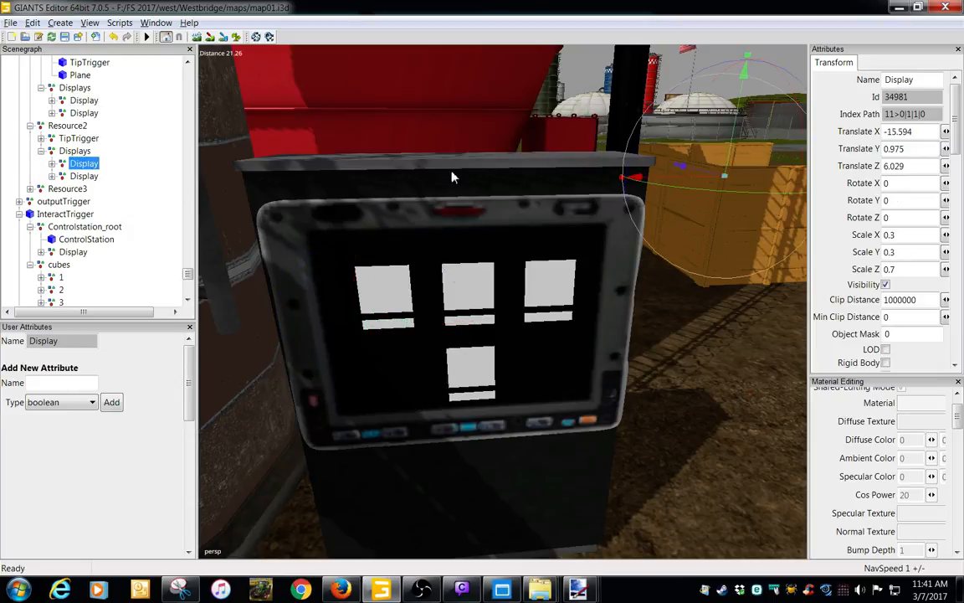
{"action": "left_click", "coordinate": [910, 149]}
{"action": "key", "text": "ctrl+z"}
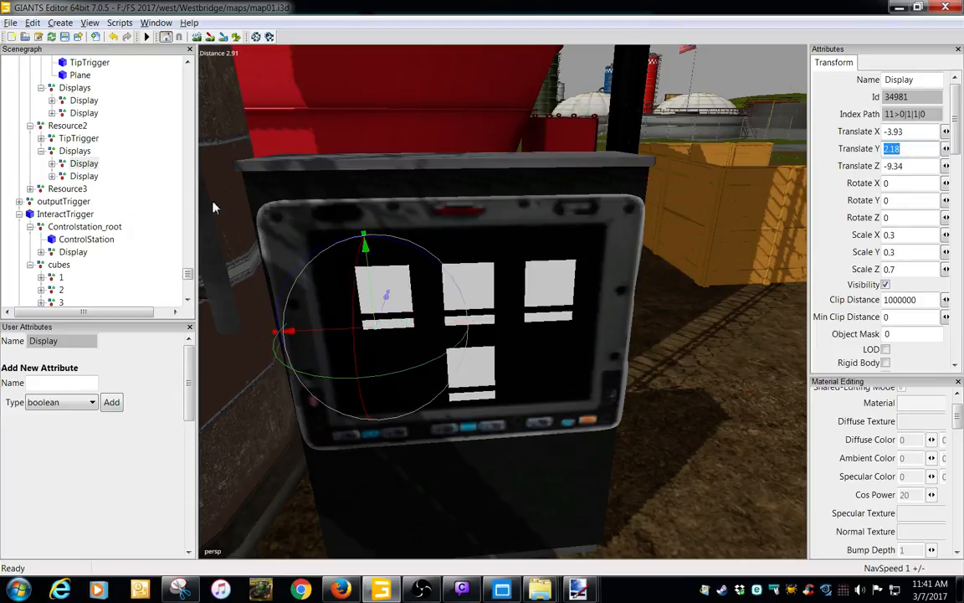
Match Resource2's first Display group to Resource1's orientation by setting its Rotate Y to 180
{"action": "left_click", "coordinate": [83, 100]}
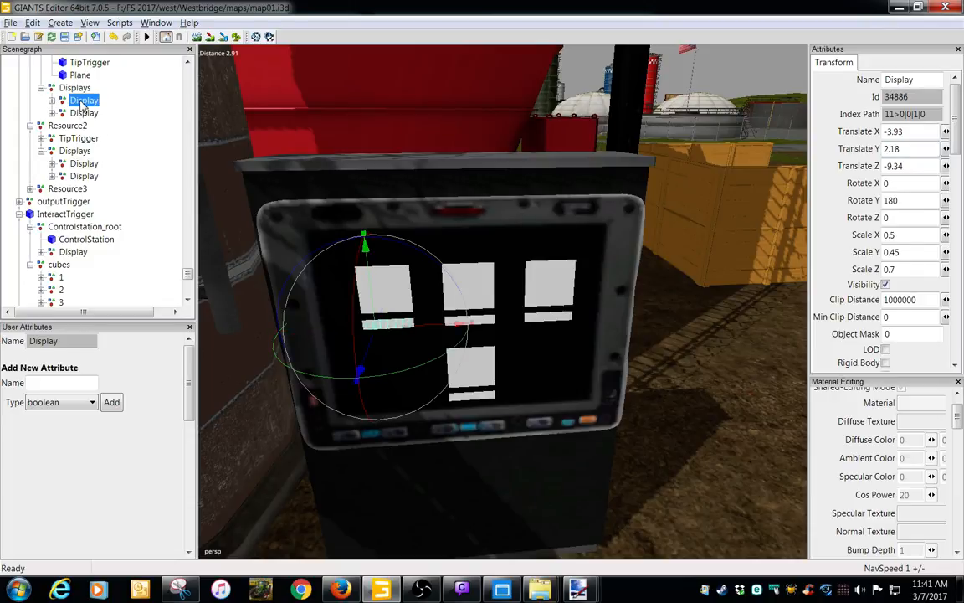
{"action": "left_click", "coordinate": [84, 163]}
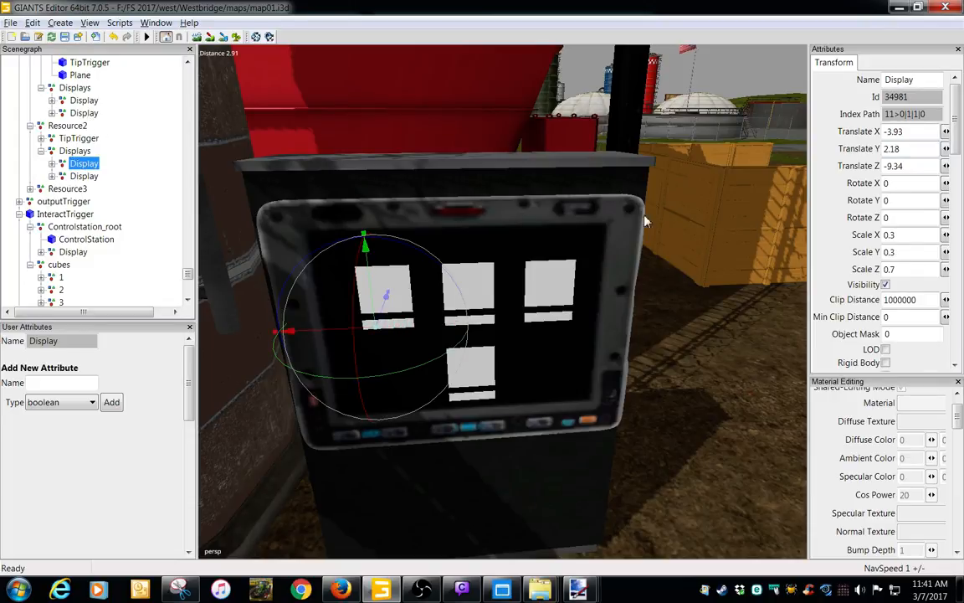
{"action": "double_click", "coordinate": [897, 200]}
{"action": "type", "text": "180"}
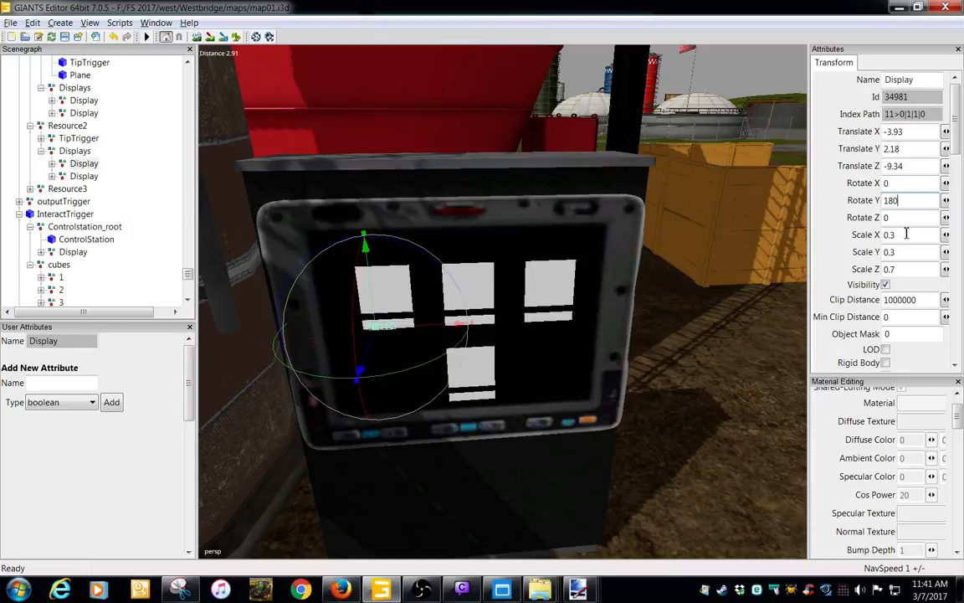
Restore the first Resource2 display's scale to 0.5 in X and 0.45 in Y, matching the first Resource1 display
{"action": "left_click", "coordinate": [79, 101]}
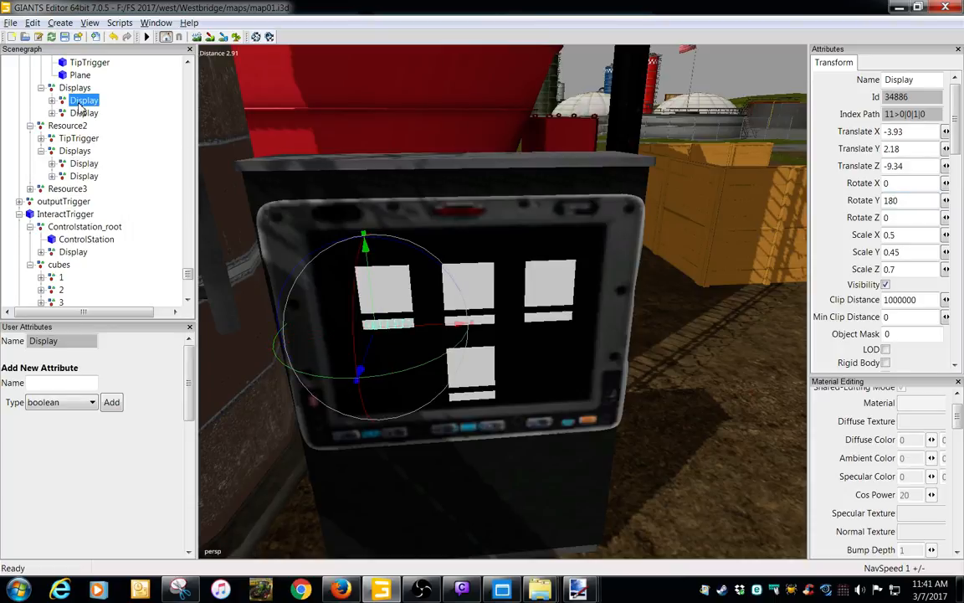
{"action": "left_click", "coordinate": [908, 254]}
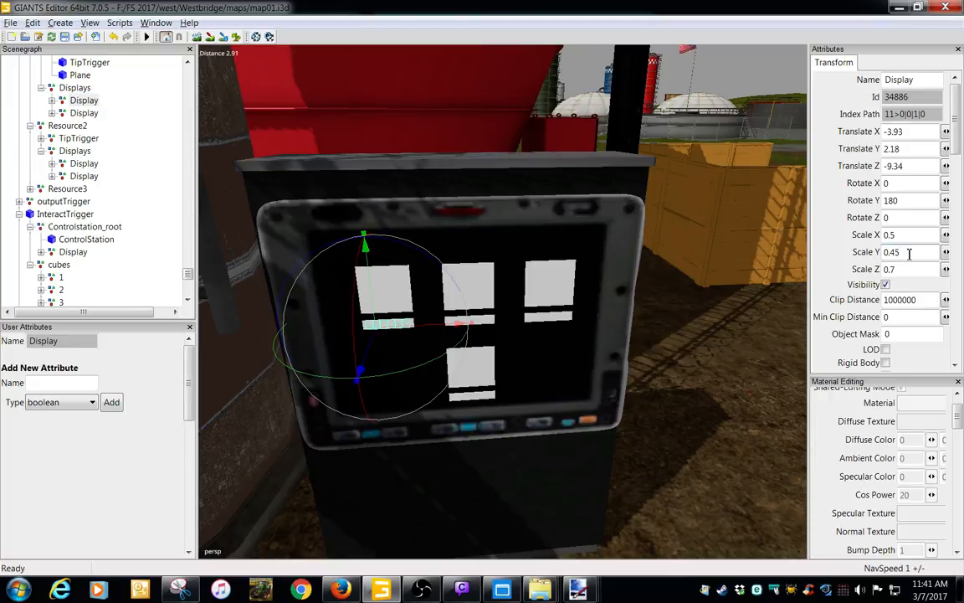
{"action": "left_click", "coordinate": [84, 163]}
{"action": "left_click", "coordinate": [902, 253]}
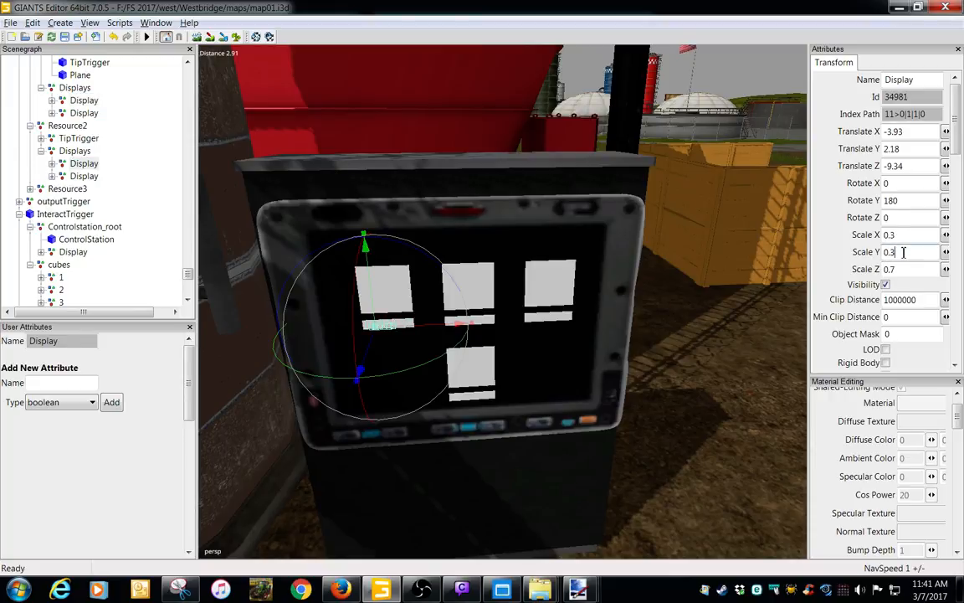
{"action": "key", "text": "ctrl+z"}
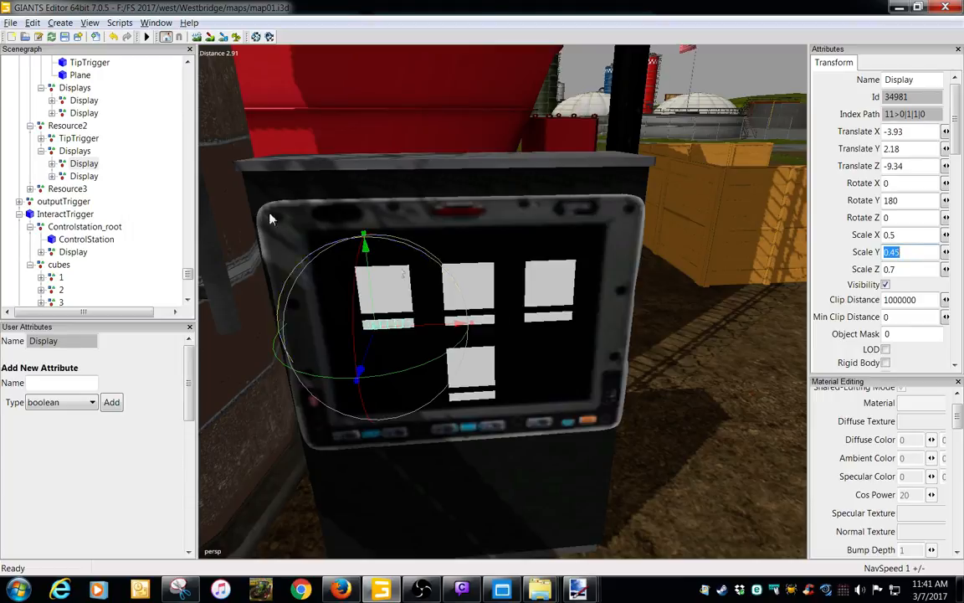
Compare the X offsets of cubes 1 and 2, and set the first Resource2 display's Translate X to -4.18
{"action": "left_click", "coordinate": [61, 278]}
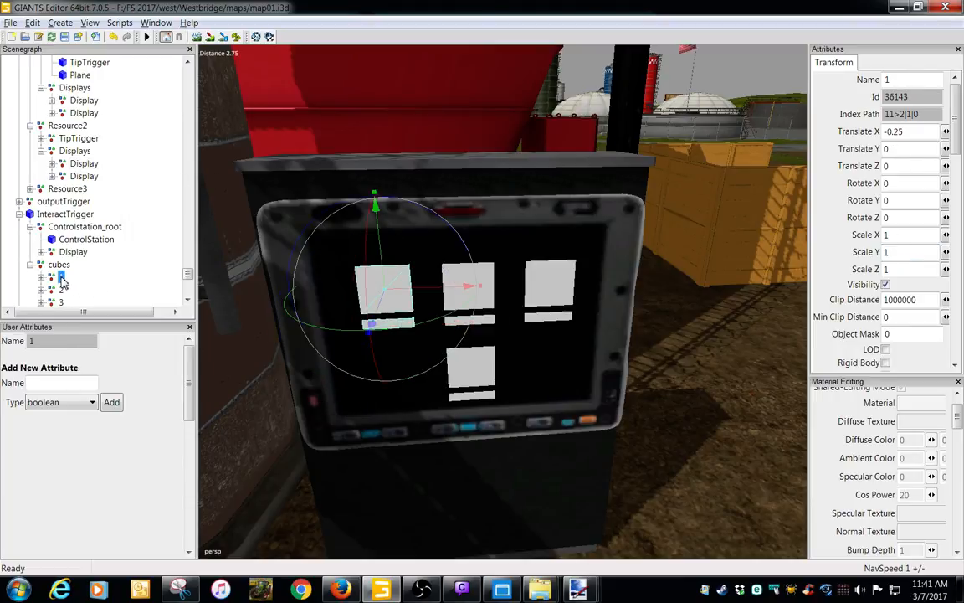
{"action": "left_click", "coordinate": [62, 290]}
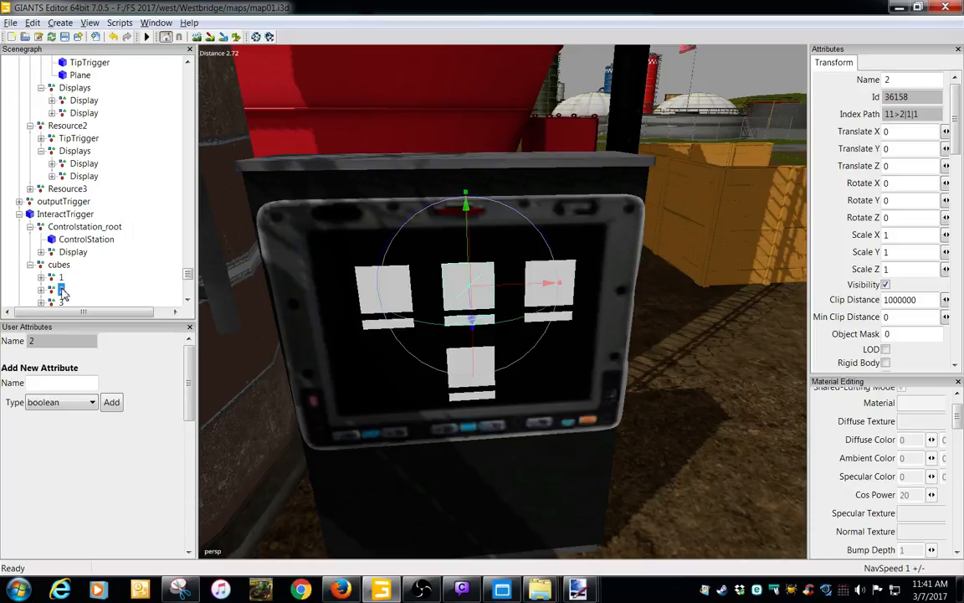
{"action": "left_click", "coordinate": [61, 277]}
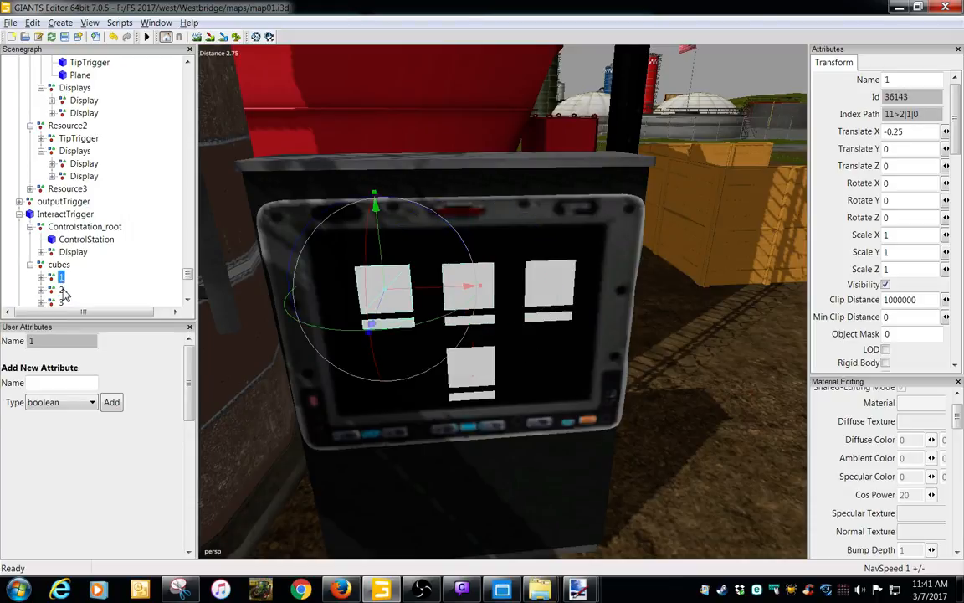
{"action": "left_click", "coordinate": [62, 290]}
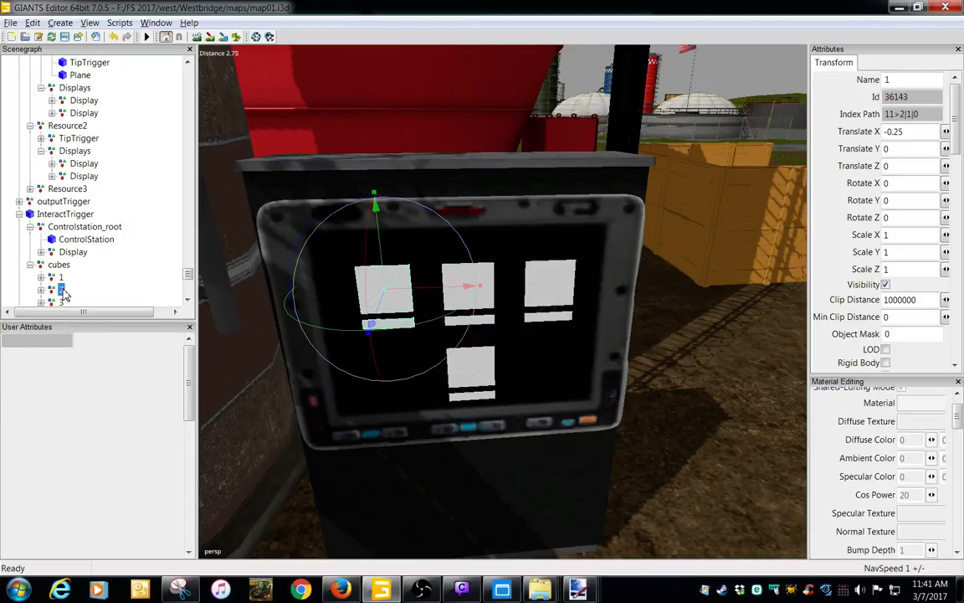
{"action": "left_click", "coordinate": [84, 164]}
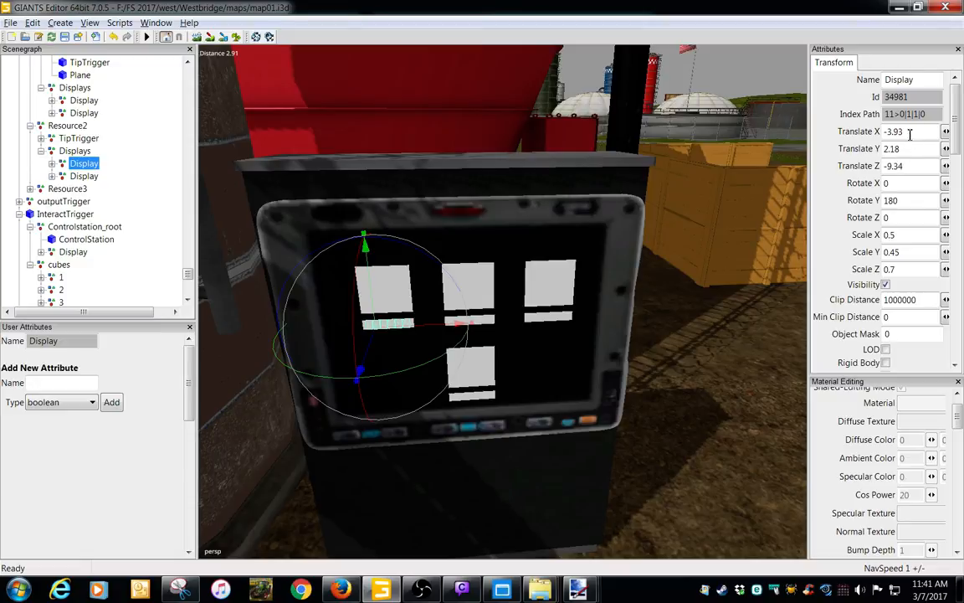
{"action": "double_click", "coordinate": [894, 132]}
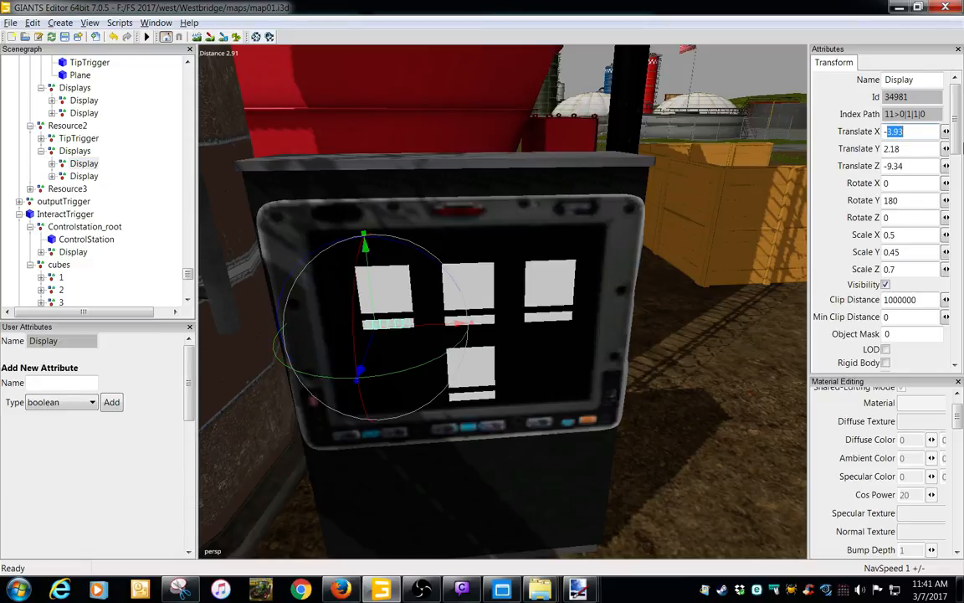
{"action": "type", "text": "-4.1"}
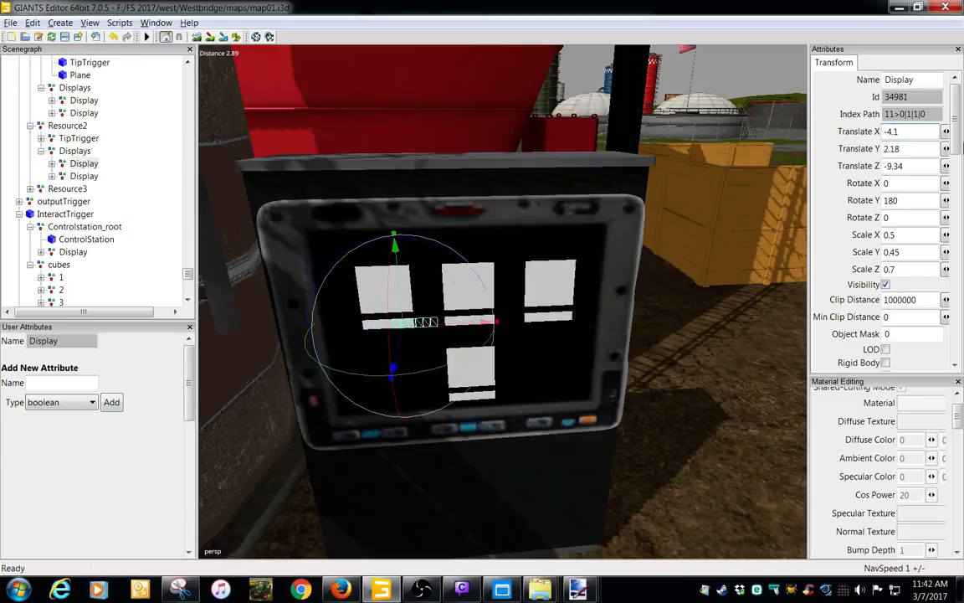
{"action": "type", "text": "8"}
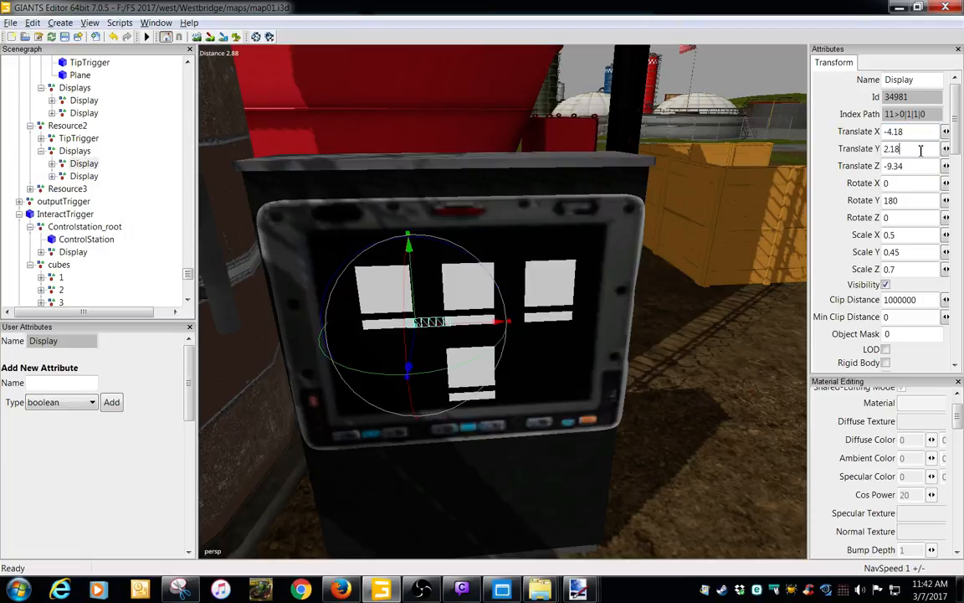
Examine the transforms of Resource2, its TipTrigger and displays, and those of the cubes group and cubes 1 and 2
{"action": "left_click", "coordinate": [72, 126]}
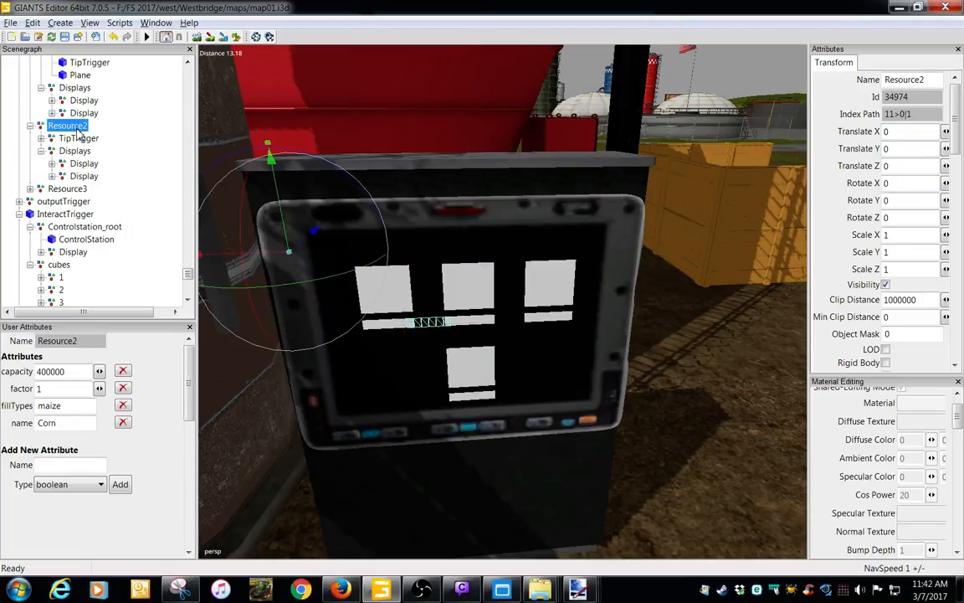
{"action": "left_click", "coordinate": [77, 138]}
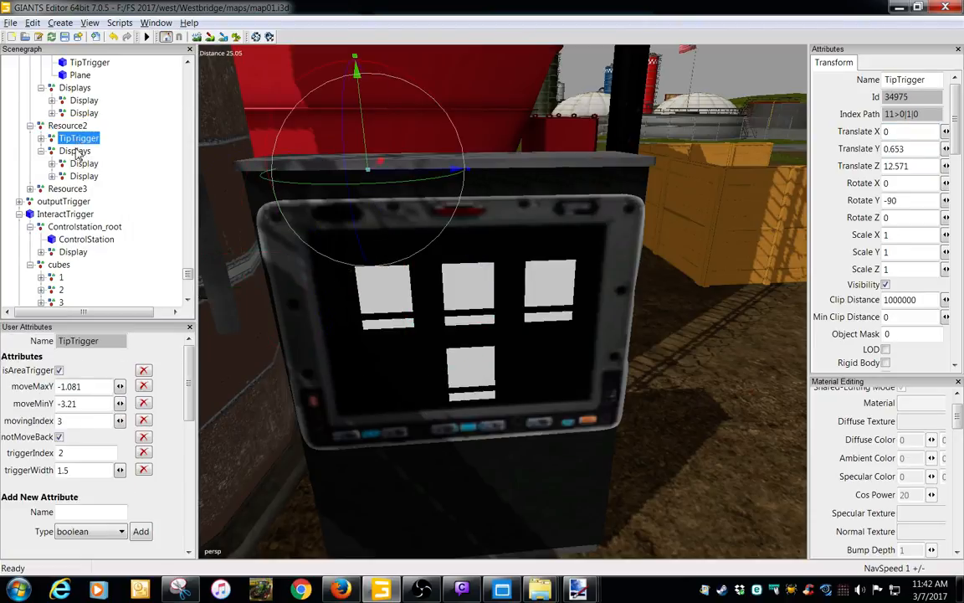
{"action": "left_click", "coordinate": [75, 151]}
{"action": "left_click", "coordinate": [81, 164]}
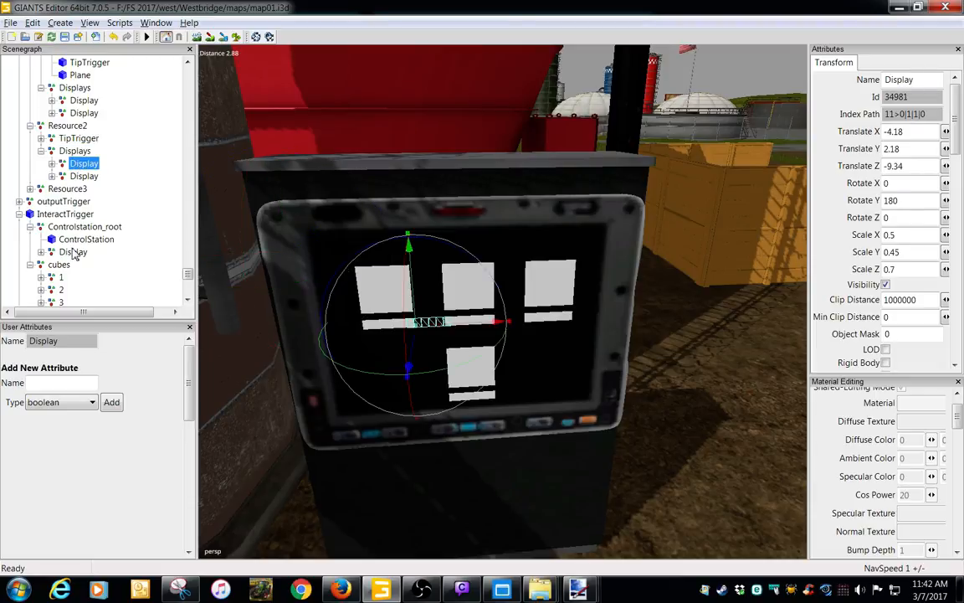
{"action": "left_click", "coordinate": [61, 279]}
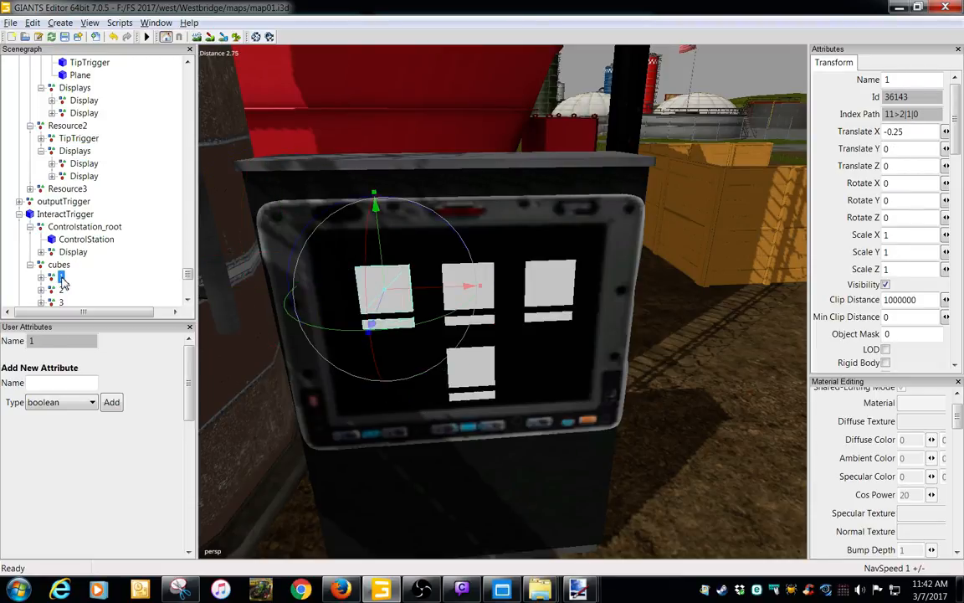
{"action": "left_click", "coordinate": [62, 290]}
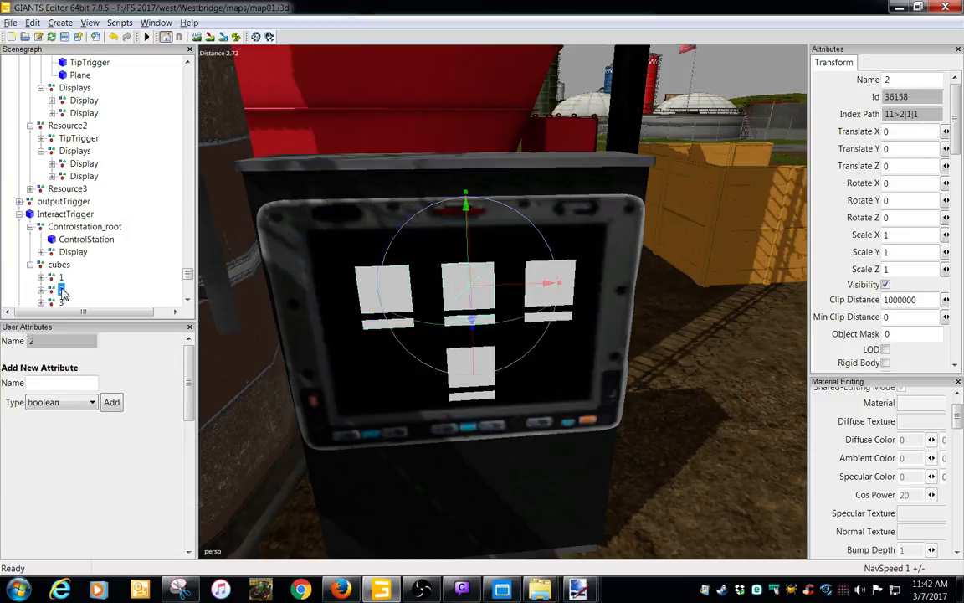
{"action": "left_click", "coordinate": [62, 279]}
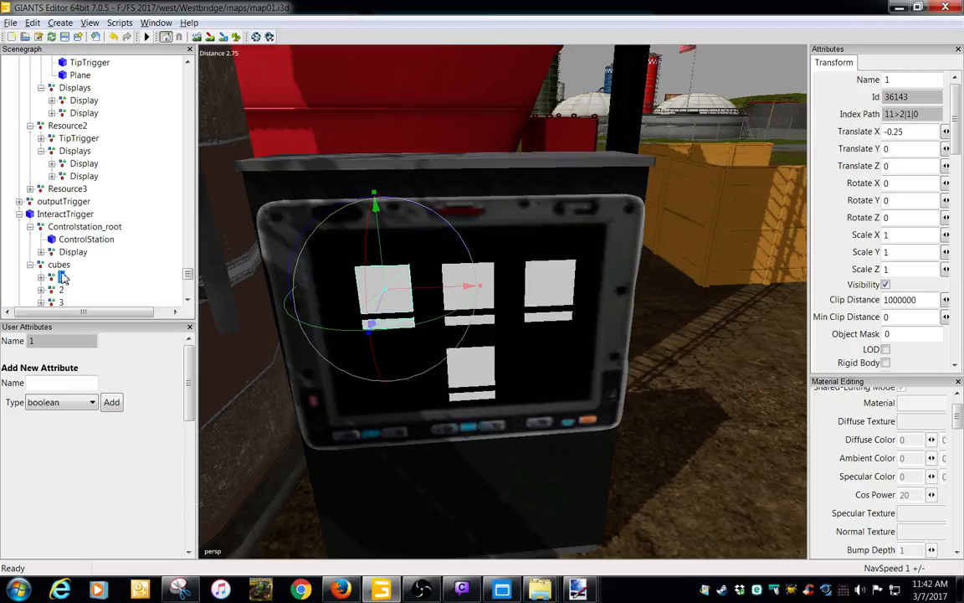
{"action": "left_click", "coordinate": [60, 266]}
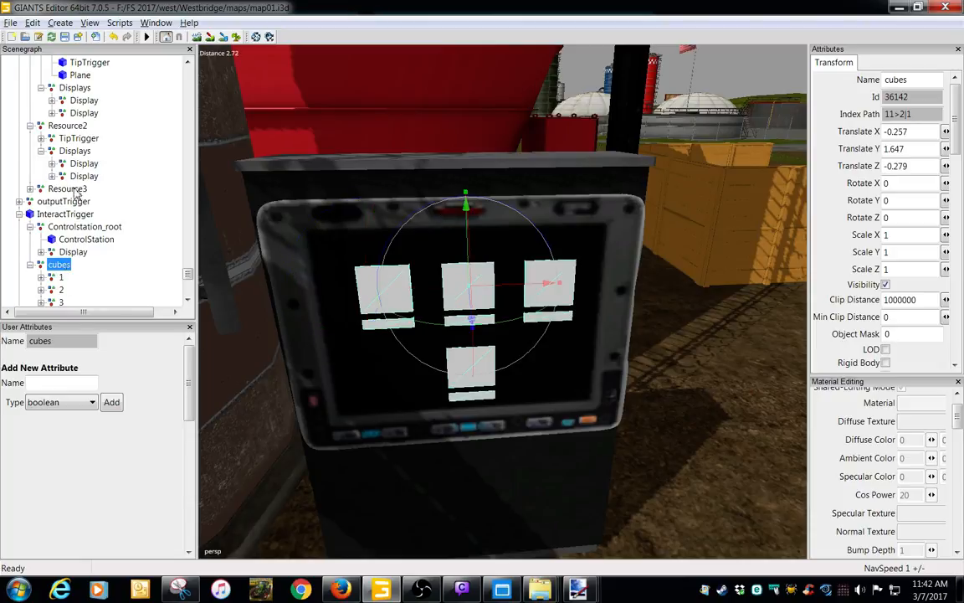
Compare the transforms of the first displays and Displays groups under Resource1 and Resource2, along with the cubes group
{"action": "left_click", "coordinate": [84, 100]}
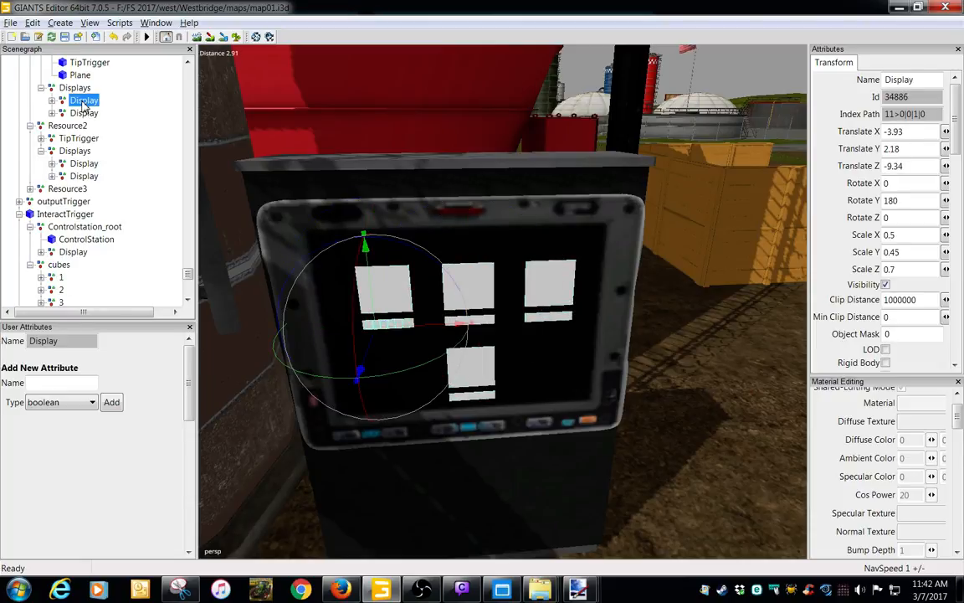
{"action": "left_click", "coordinate": [83, 163]}
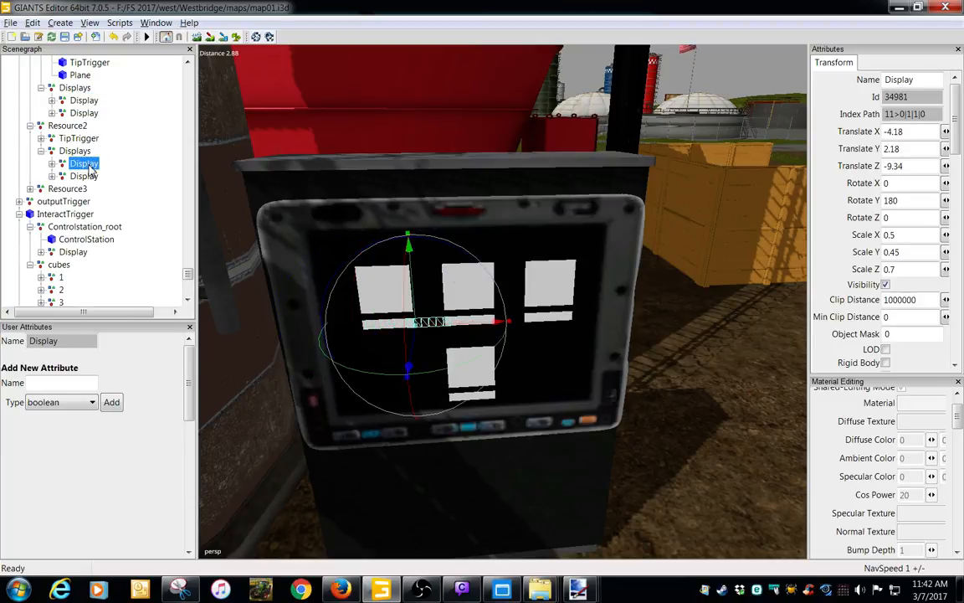
{"action": "left_click", "coordinate": [82, 101]}
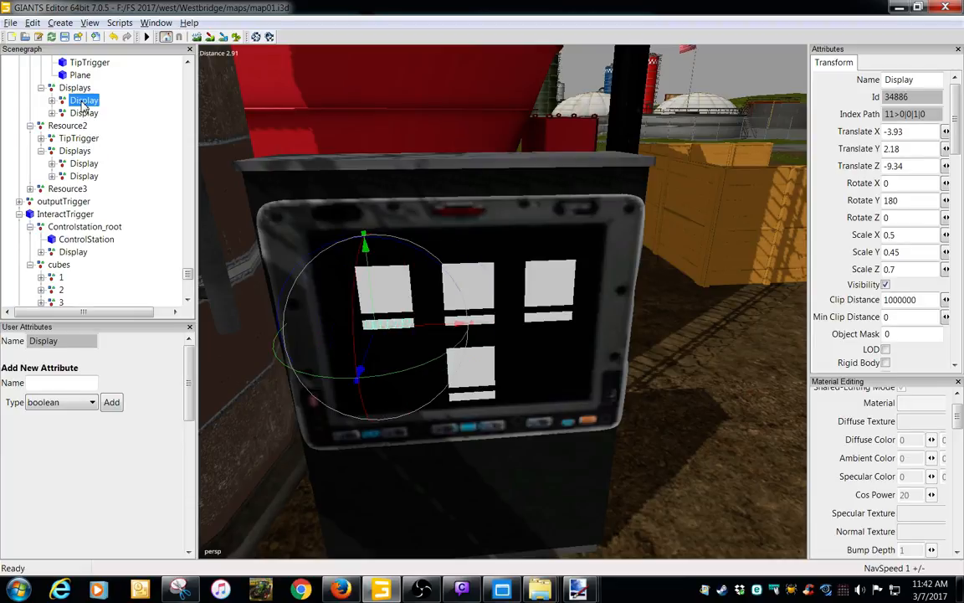
{"action": "left_click", "coordinate": [85, 164]}
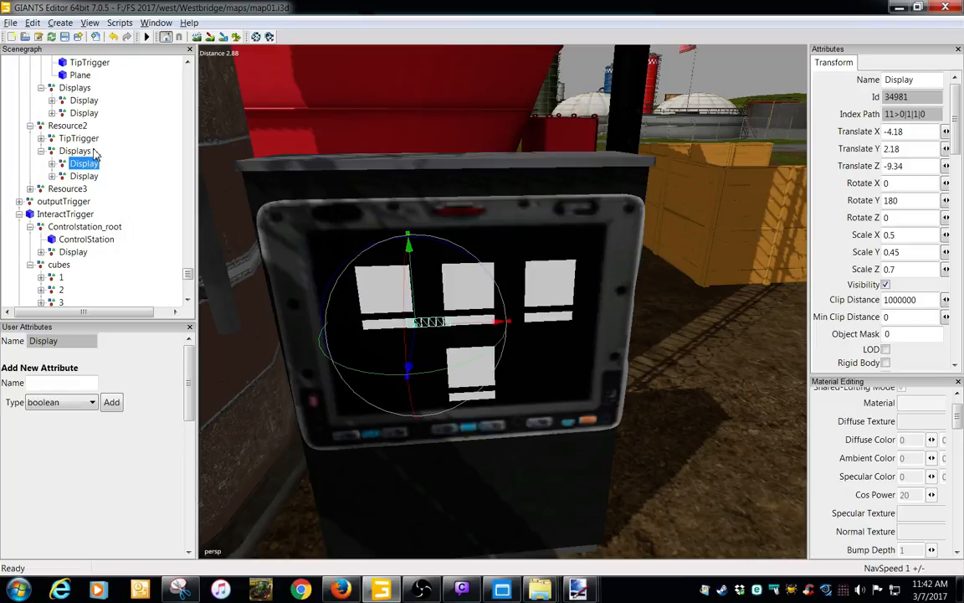
{"action": "left_click", "coordinate": [64, 267]}
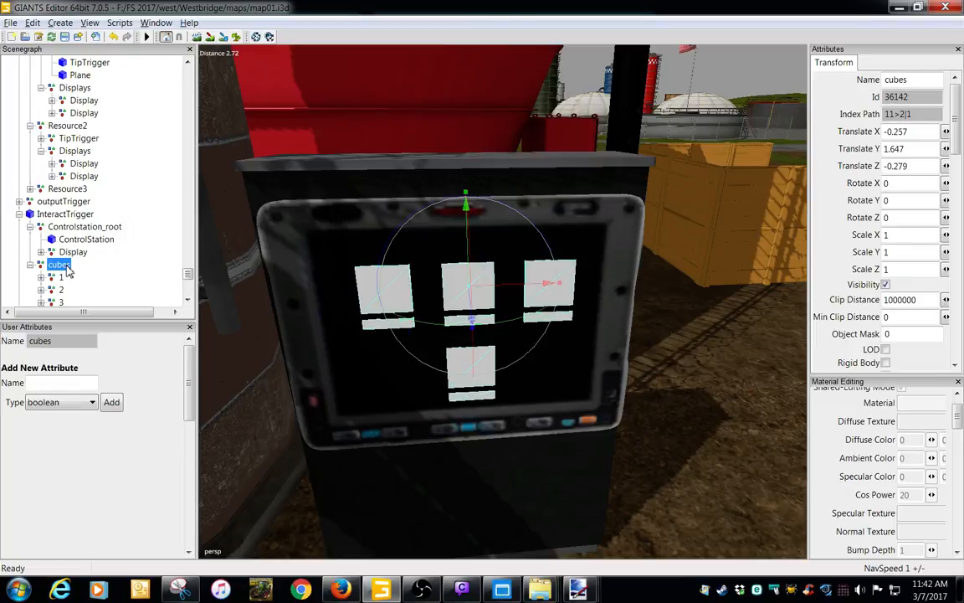
{"action": "left_click", "coordinate": [75, 90]}
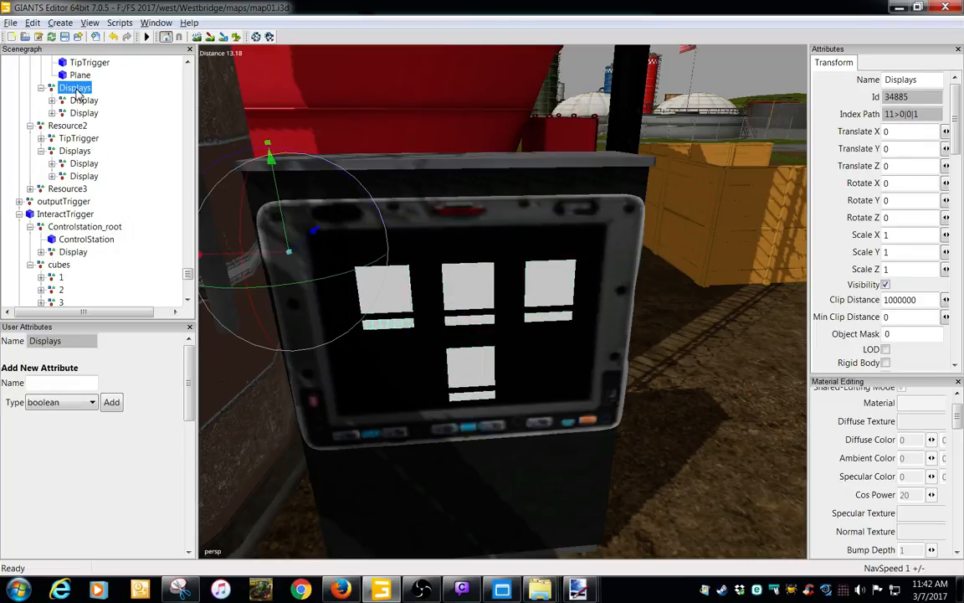
{"action": "left_click", "coordinate": [77, 151]}
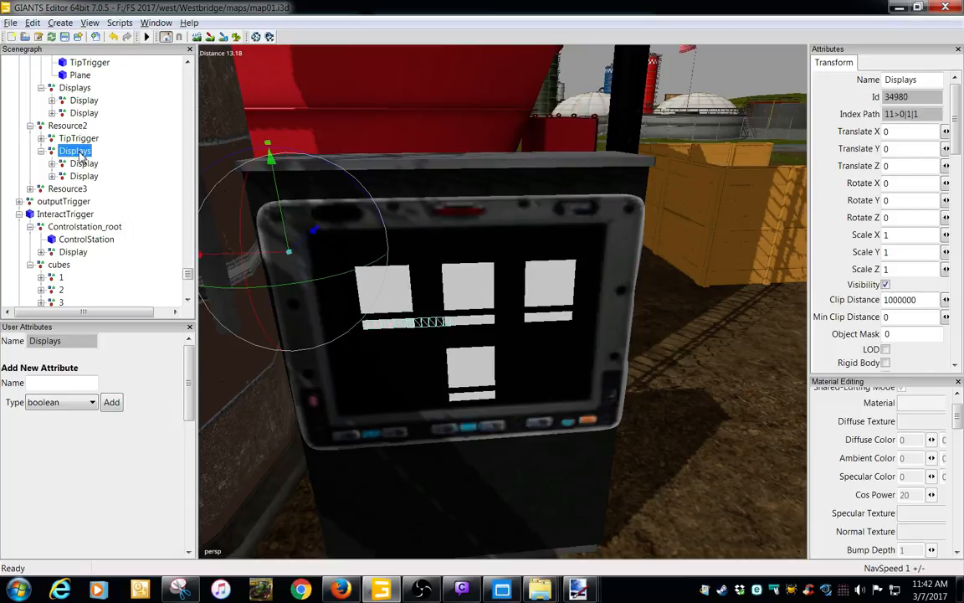
{"action": "left_click", "coordinate": [81, 100]}
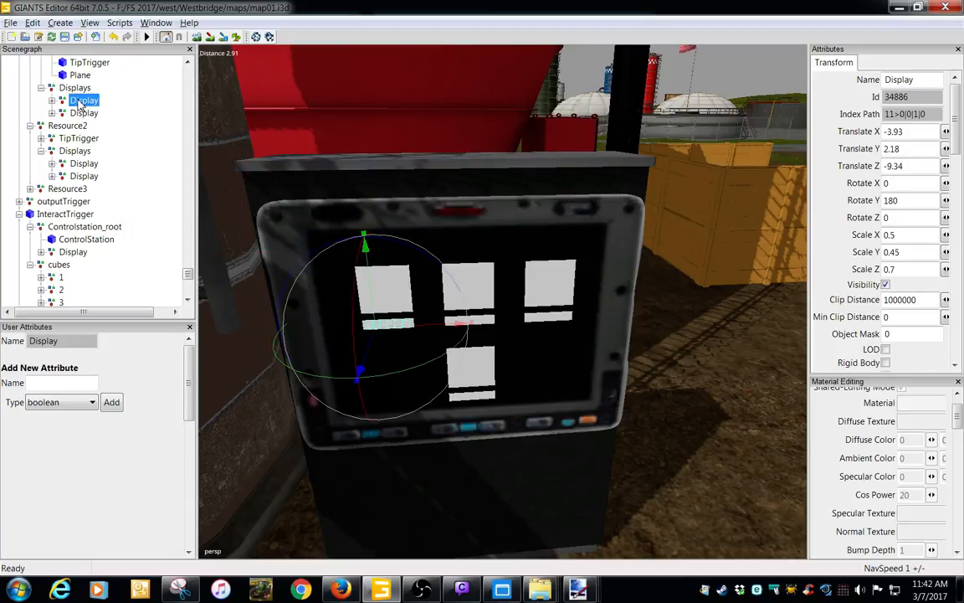
{"action": "left_click", "coordinate": [87, 164]}
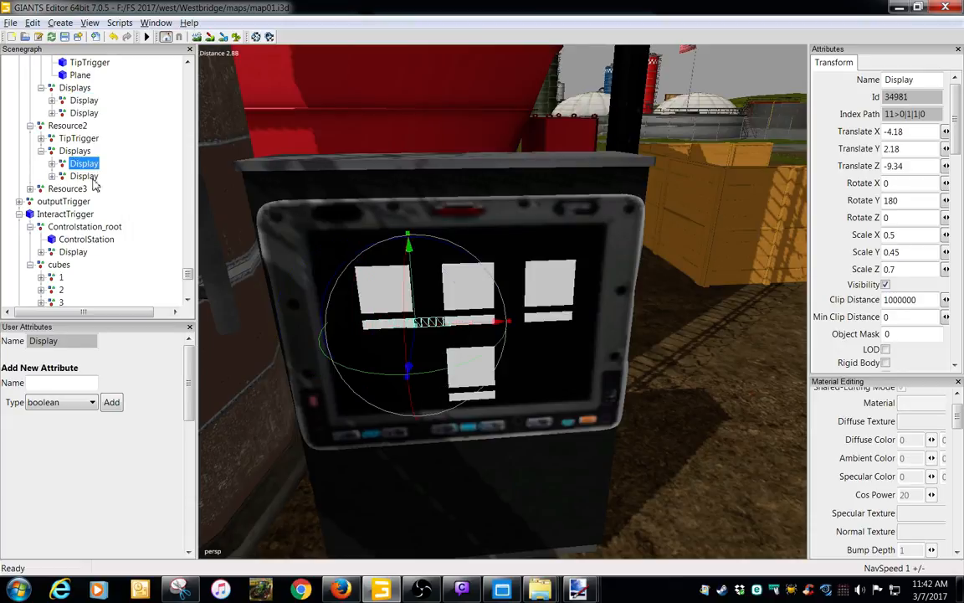
Move the first Resource2 display along X onto the bar below the upper middle square, to about -4.441
{"action": "left_click_drag", "start_coordinate": [456, 332], "coordinate": [497, 329]}
{"action": "middle_click_drag", "start_coordinate": [446, 364], "coordinate": [445, 347], "text": "alt"}
{"action": "scroll", "coordinate": [490, 348], "scroll_direction": "up", "scroll_amount": 6}
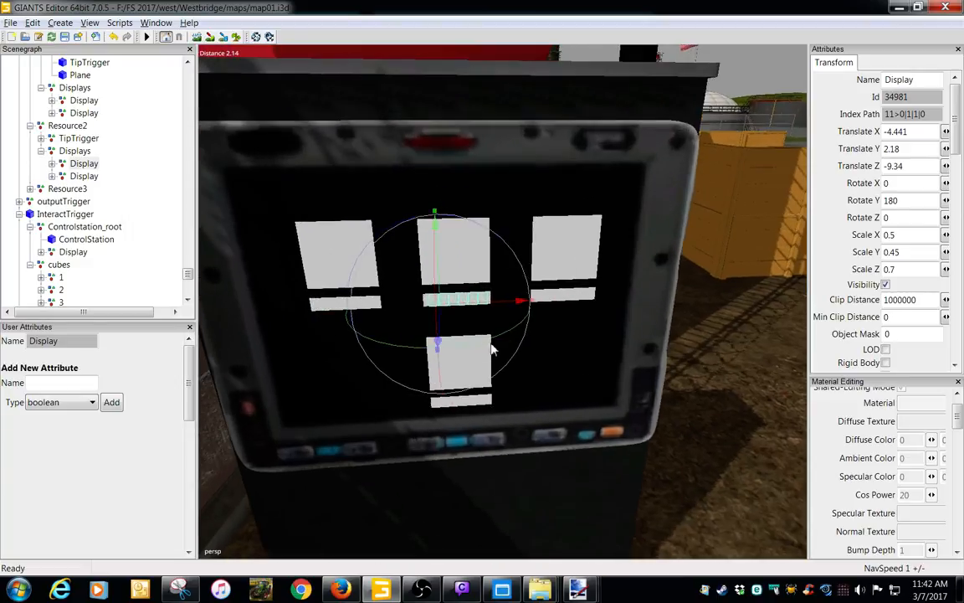
{"action": "middle_click_drag", "start_coordinate": [502, 339], "coordinate": [490, 292], "text": "alt"}
{"action": "scroll", "coordinate": [508, 341], "scroll_direction": "up", "scroll_amount": 2}
{"action": "left_click_drag", "start_coordinate": [491, 291], "coordinate": [516, 267], "text": "alt"}
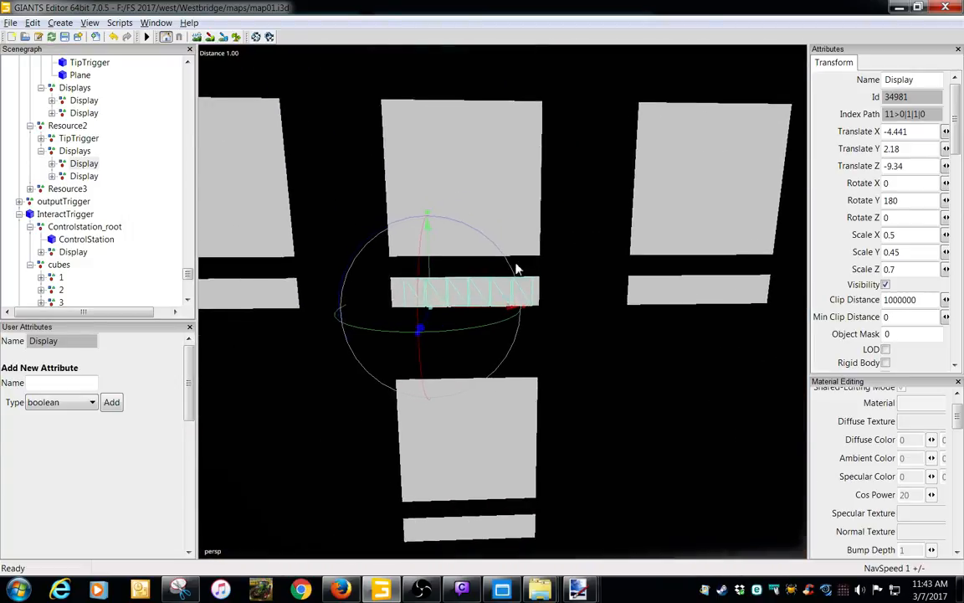
{"action": "scroll", "coordinate": [508, 331], "scroll_direction": "up", "scroll_amount": 2}
{"action": "scroll", "coordinate": [502, 339], "scroll_direction": "down", "scroll_amount": 3}
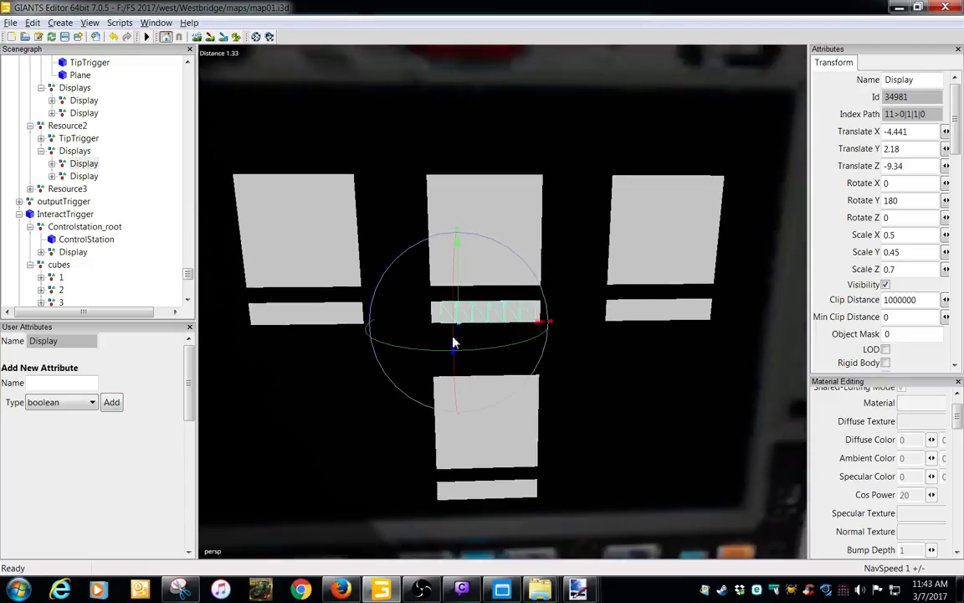
Check how the first Resource1 display sits in its bar, and fine-tune the first Resource2 display's X position to about -4.429
{"action": "left_click", "coordinate": [84, 102]}
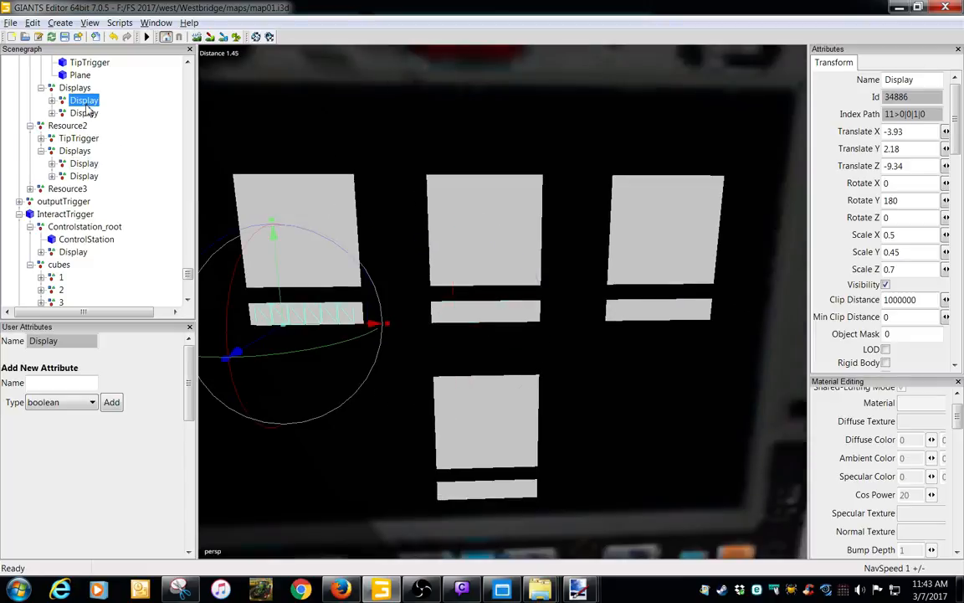
{"action": "left_click", "coordinate": [86, 112]}
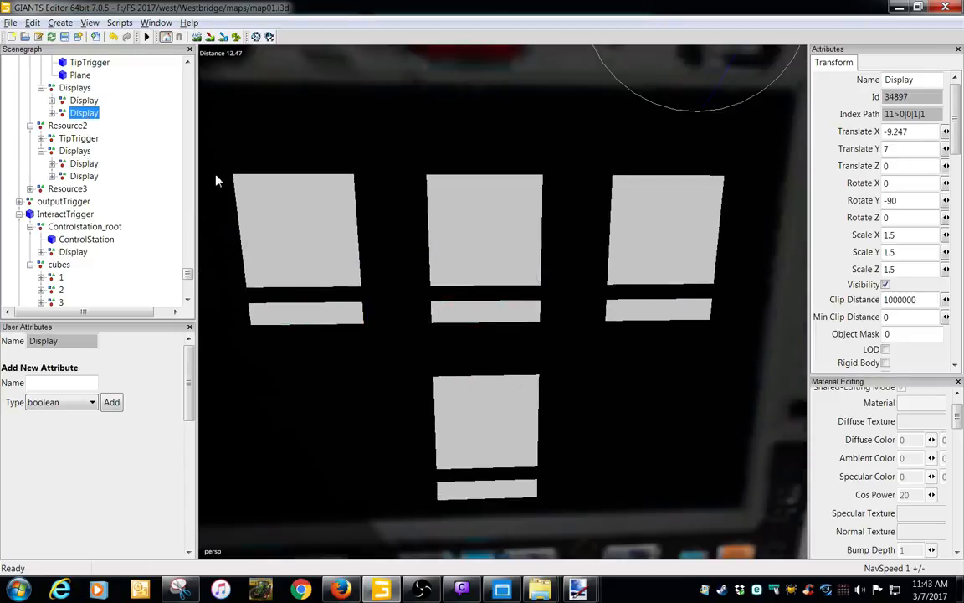
{"action": "left_click", "coordinate": [85, 163]}
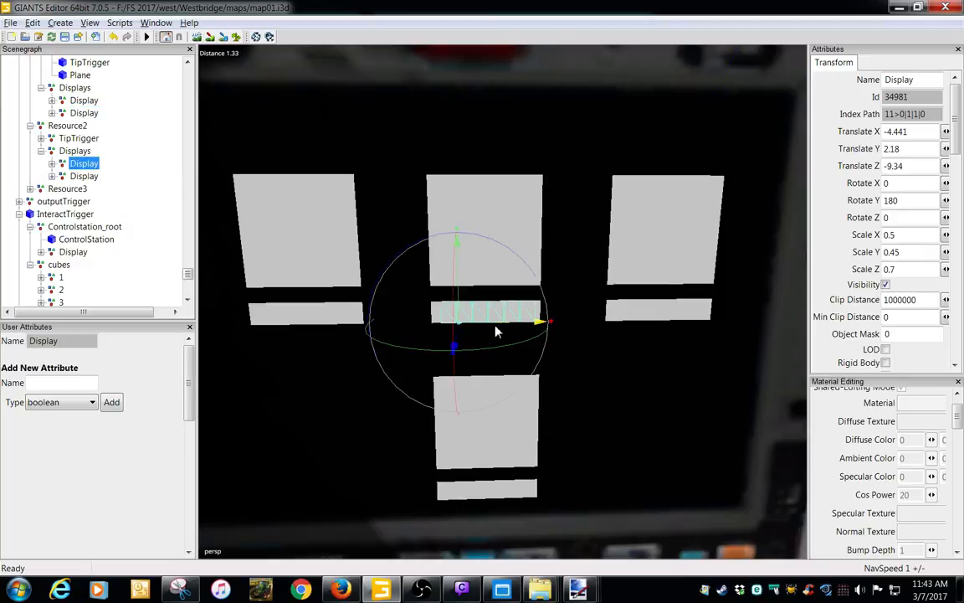
{"action": "left_click_drag", "start_coordinate": [495, 333], "coordinate": [491, 330]}
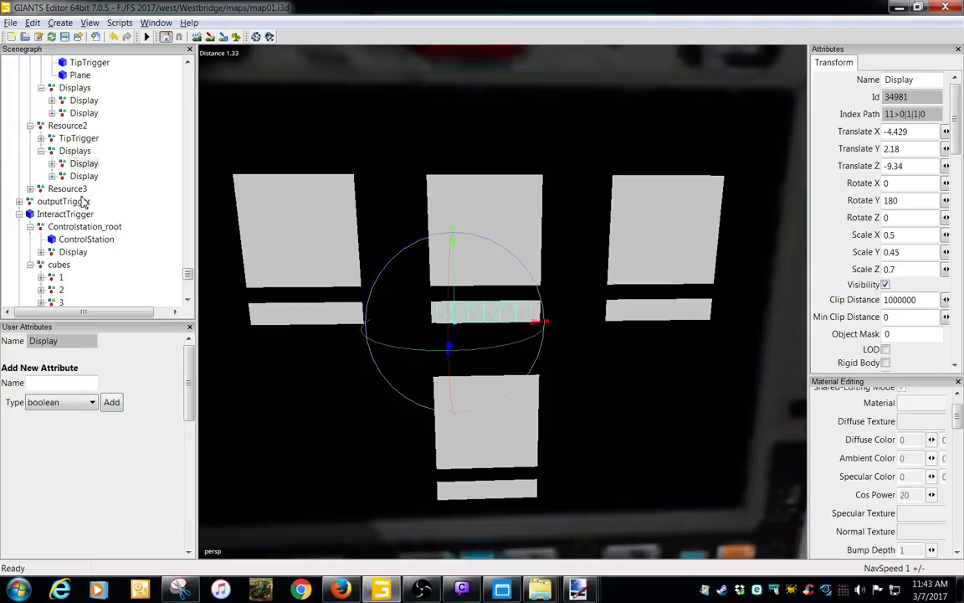
Give the first Resource3 display the same position as the first Resource2 display: X -4.429, Y 2.18, Z -9.34
{"action": "left_click", "coordinate": [31, 188]}
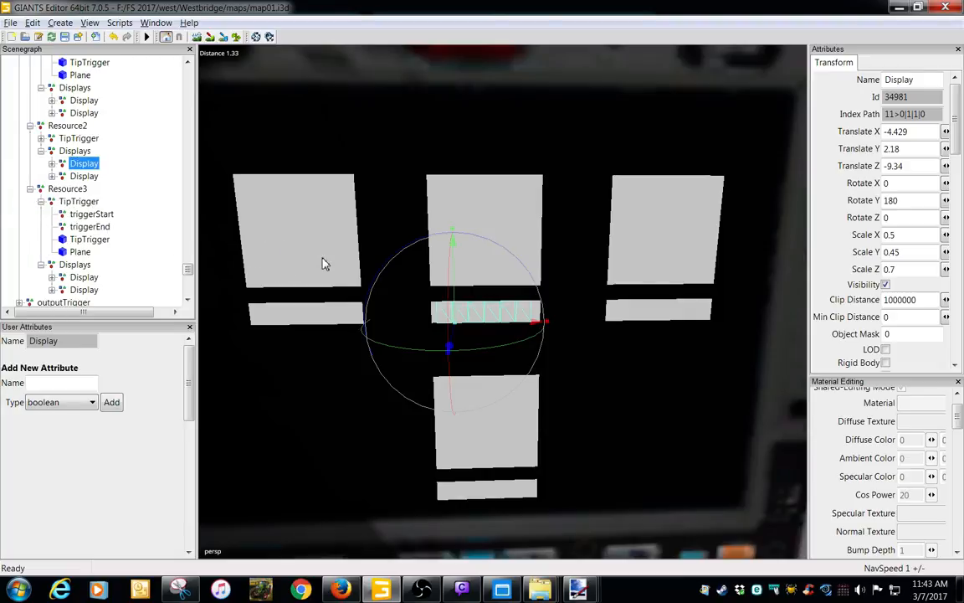
{"action": "scroll", "coordinate": [267, 351], "scroll_direction": "down", "scroll_amount": 5}
{"action": "scroll", "coordinate": [299, 352], "scroll_direction": "down", "scroll_amount": 2}
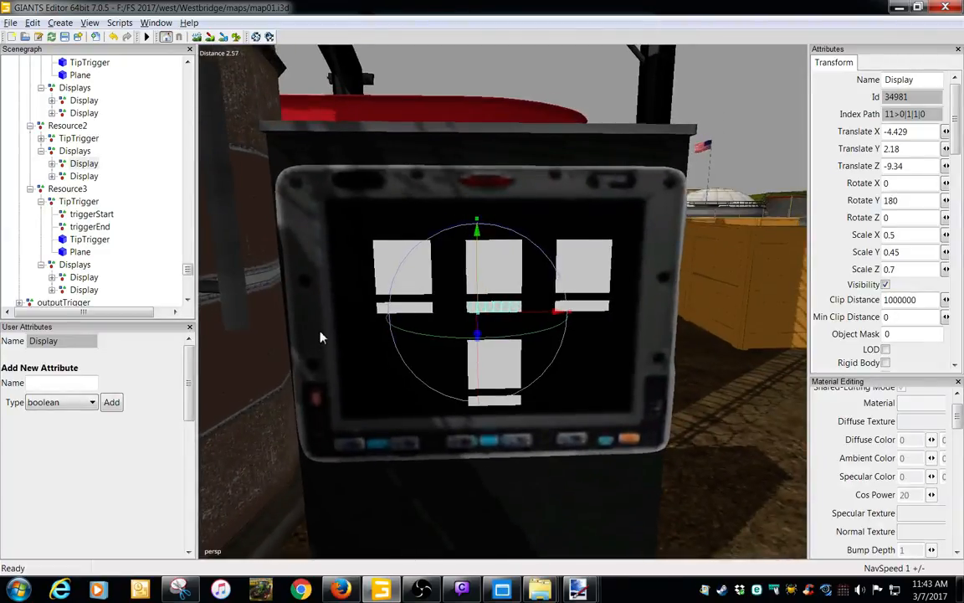
{"action": "middle_click_drag", "start_coordinate": [320, 335], "coordinate": [321, 421], "text": "alt"}
{"action": "scroll", "coordinate": [473, 412], "scroll_direction": "up", "scroll_amount": 6}
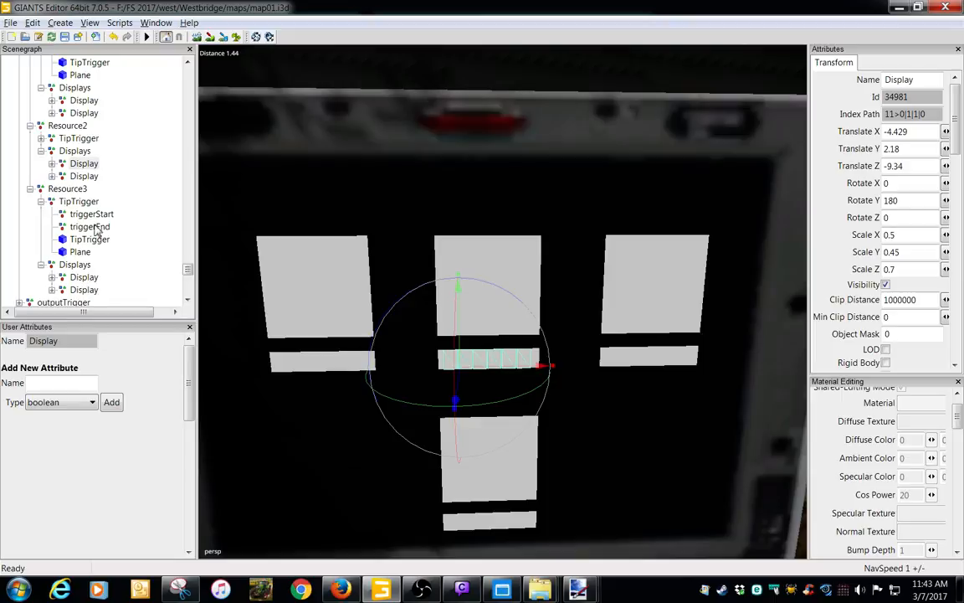
{"action": "left_click", "coordinate": [83, 165]}
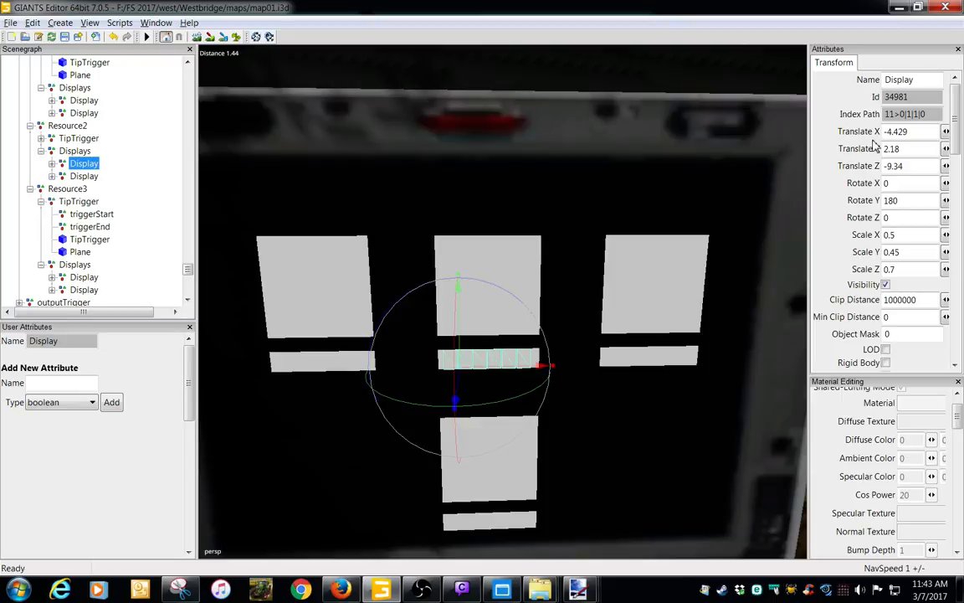
{"action": "left_click", "coordinate": [903, 148]}
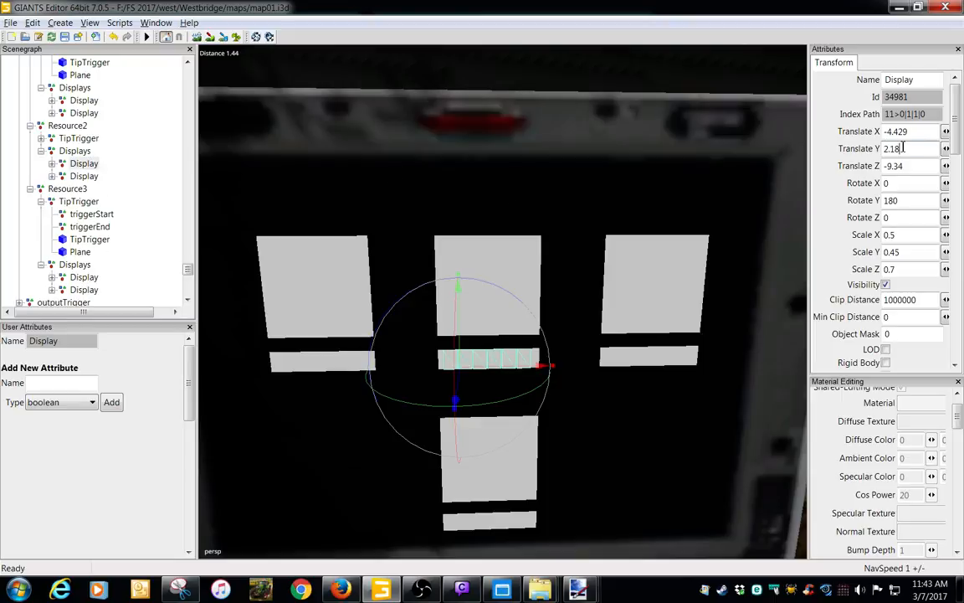
{"action": "left_click", "coordinate": [87, 278]}
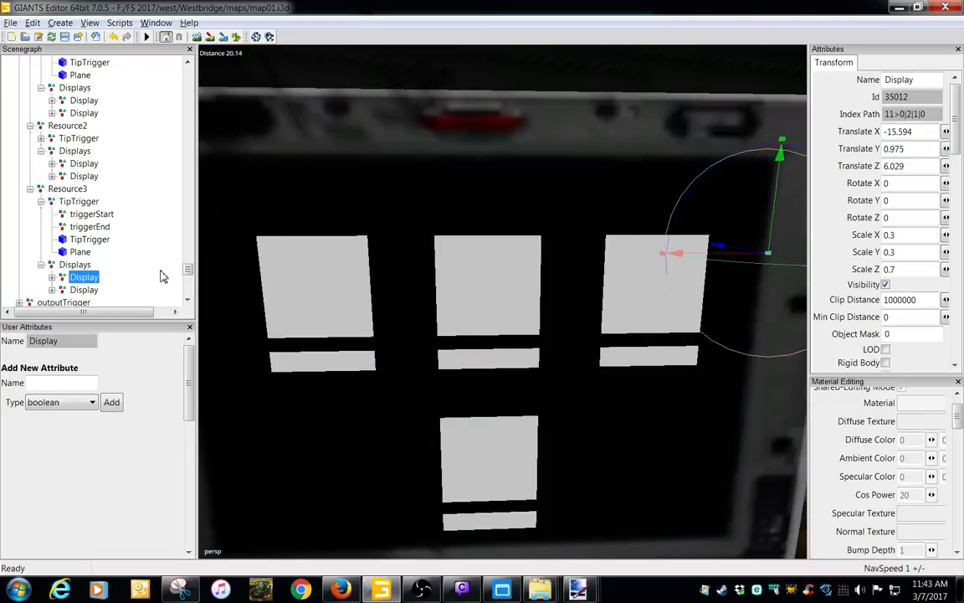
{"action": "middle_click_drag", "start_coordinate": [482, 360], "coordinate": [500, 324]}
{"action": "left_click", "coordinate": [914, 149]}
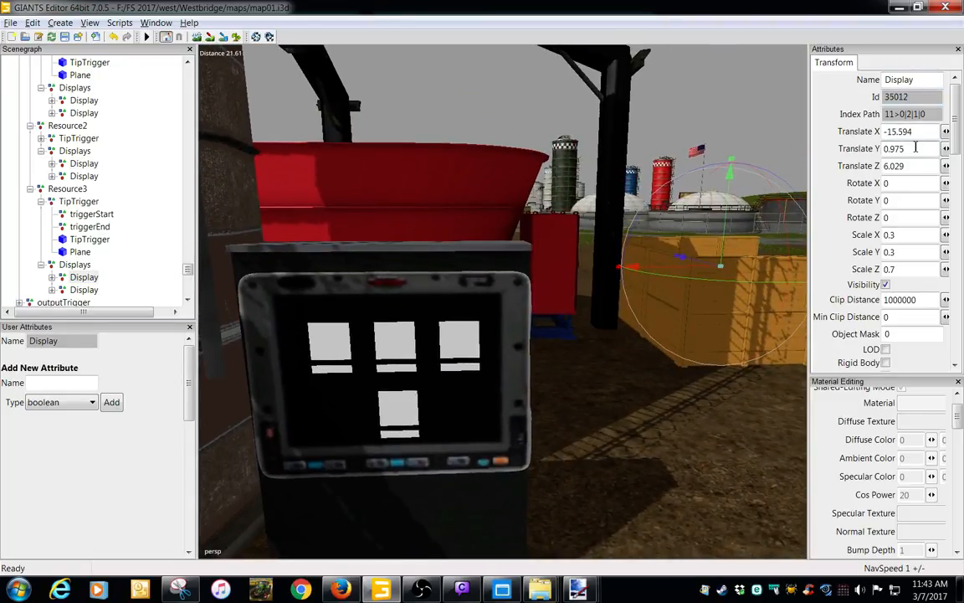
{"action": "key", "text": "ctrl+z"}
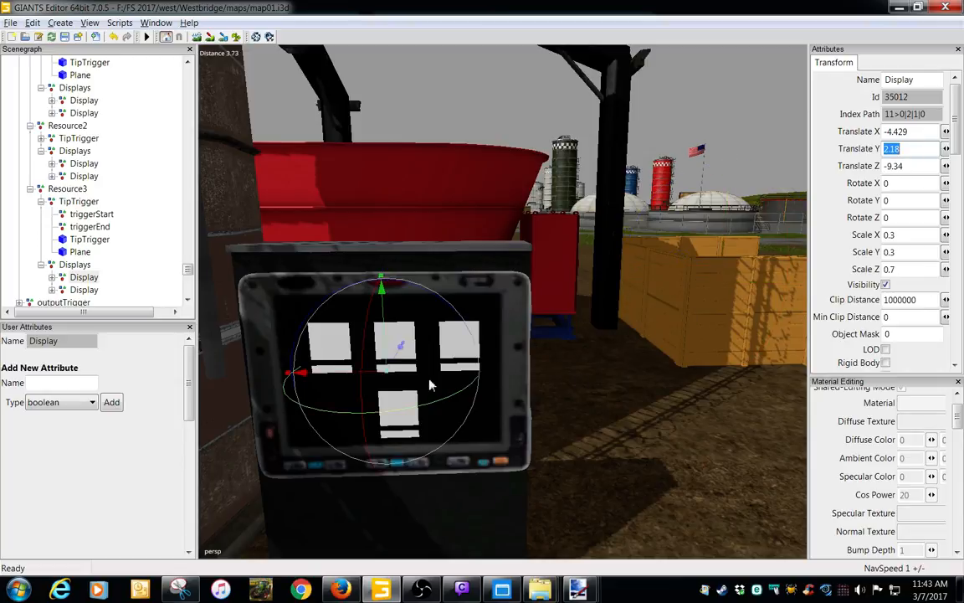
Set the first Resource3 display's Y rotation to 180
{"action": "left_click", "coordinate": [906, 201]}
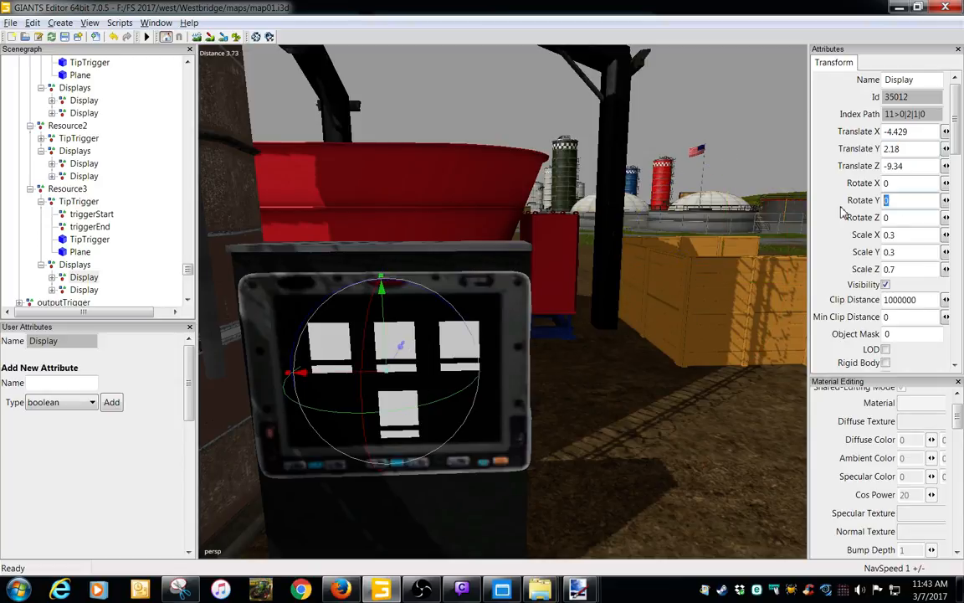
{"action": "type", "text": "180"}
{"action": "key", "text": "Return"}
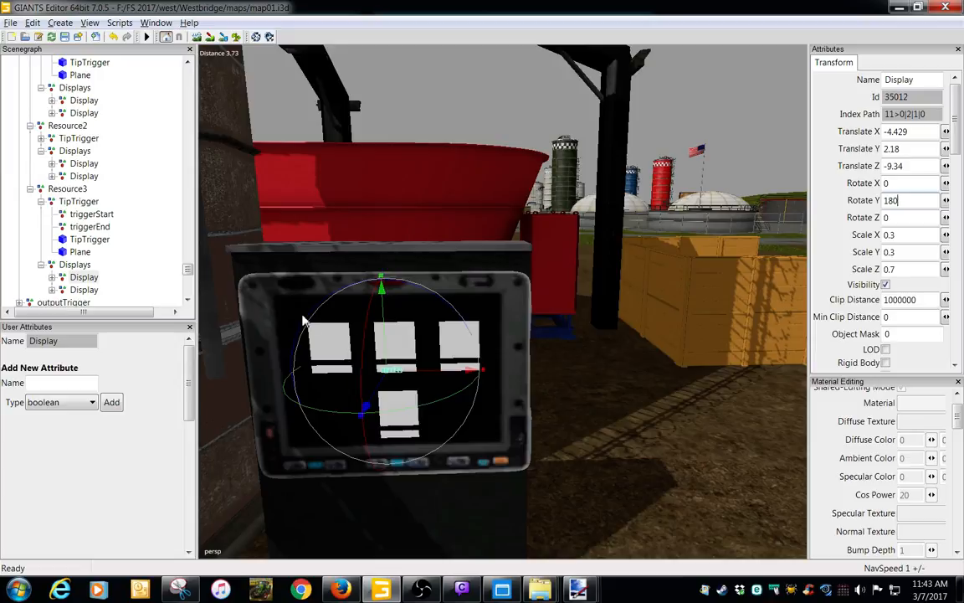
Scale the first Resource3 display to 0.5 in X and 0.45 in Y, and move it onto the upper-right square's bar, to about X -4.928
{"action": "scroll", "coordinate": [406, 319], "scroll_direction": "up", "scroll_amount": 4}
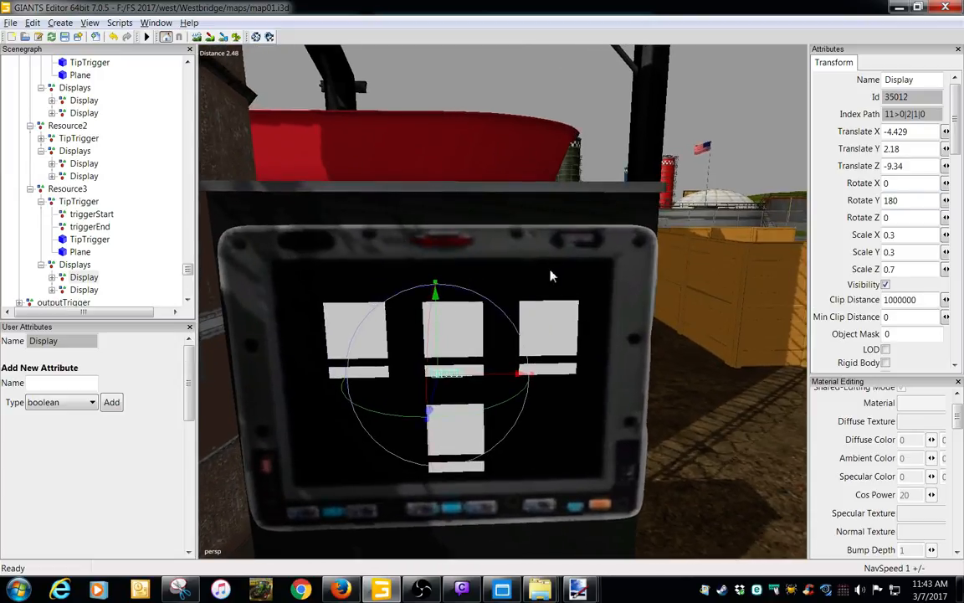
{"action": "left_click", "coordinate": [83, 164]}
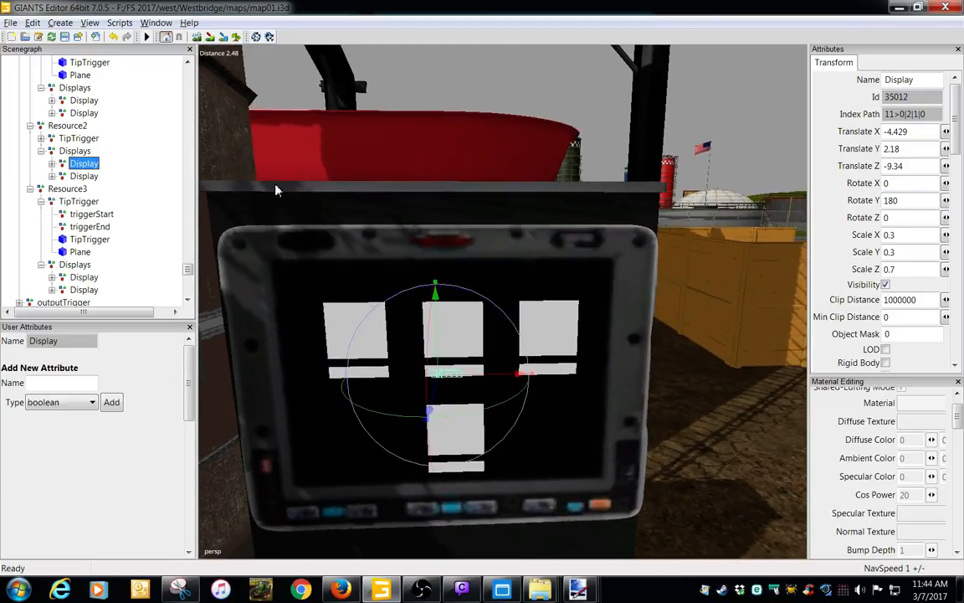
{"action": "left_click", "coordinate": [916, 254]}
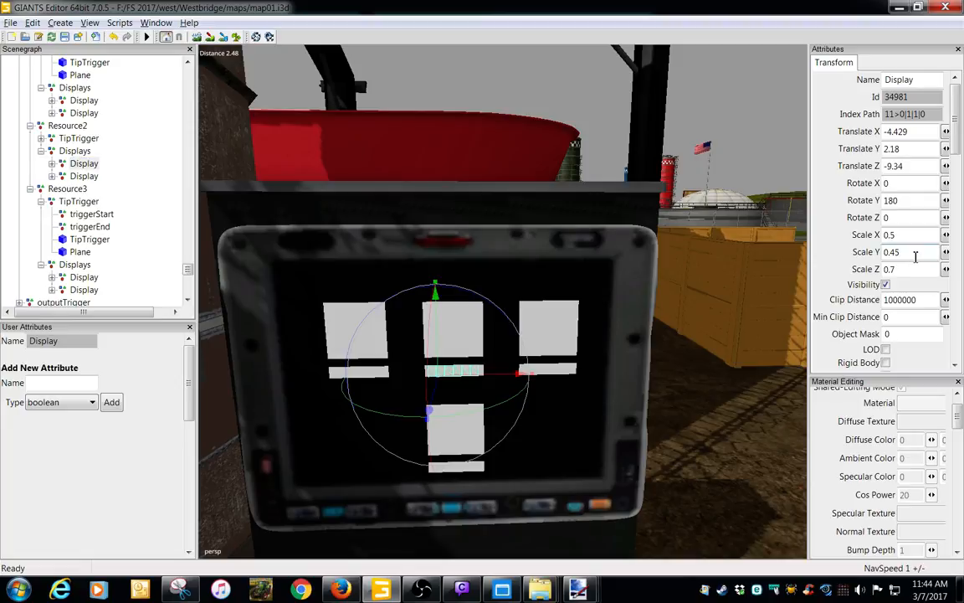
{"action": "left_click", "coordinate": [83, 277]}
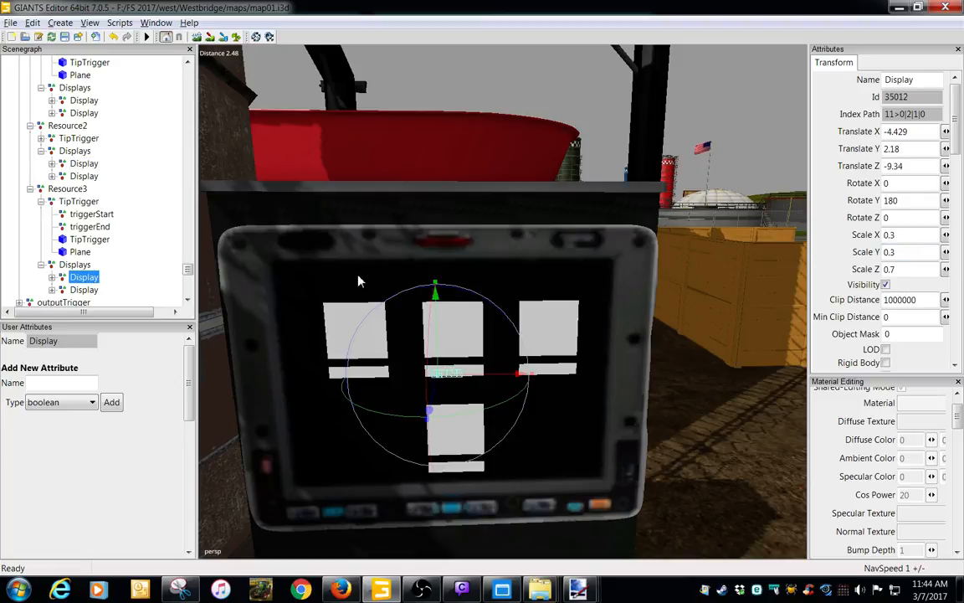
{"action": "left_click", "coordinate": [908, 251]}
{"action": "key", "text": "ctrl+z"}
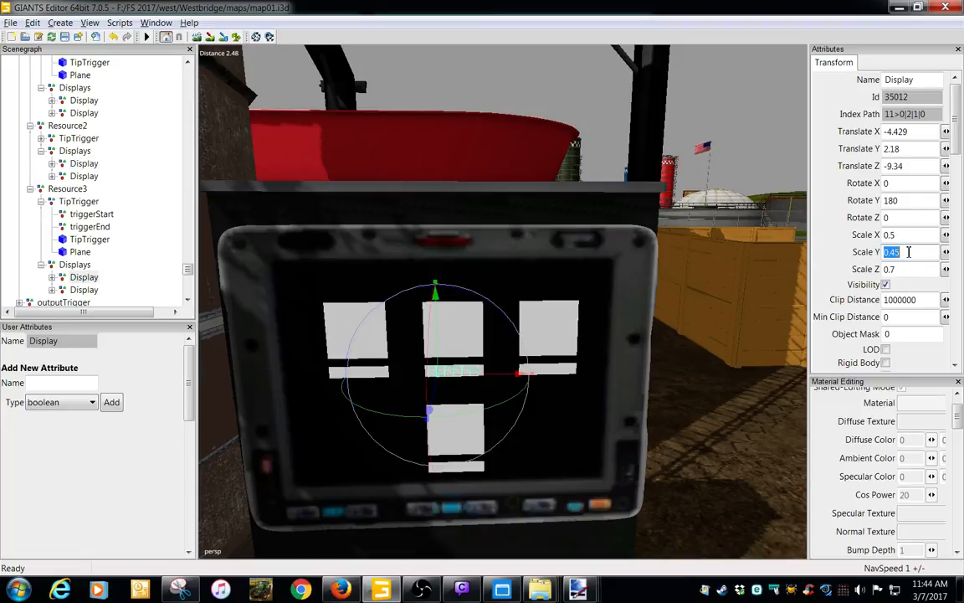
{"action": "scroll", "coordinate": [583, 445], "scroll_direction": "up", "scroll_amount": 5}
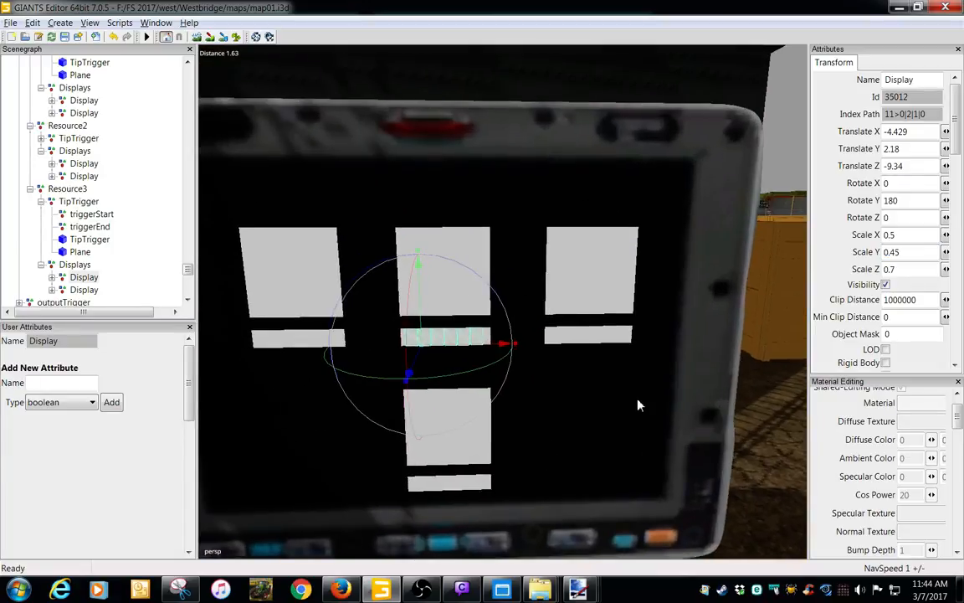
{"action": "left_click_drag", "start_coordinate": [505, 344], "coordinate": [620, 382]}
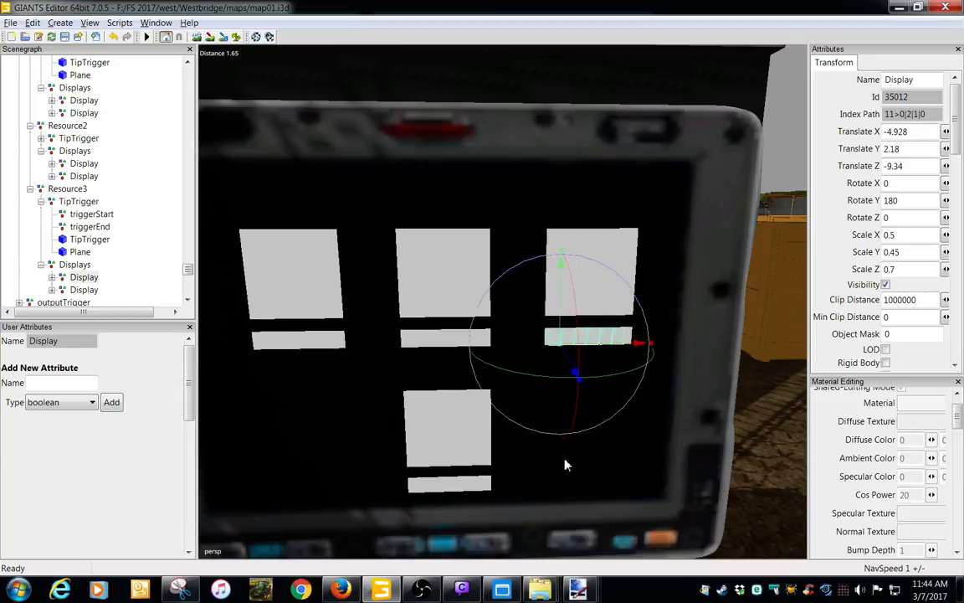
Copy the first Resource2 display into the Displays group of Product1 under outputTrigger
{"action": "left_click", "coordinate": [83, 164]}
{"action": "double_click", "coordinate": [915, 150]}
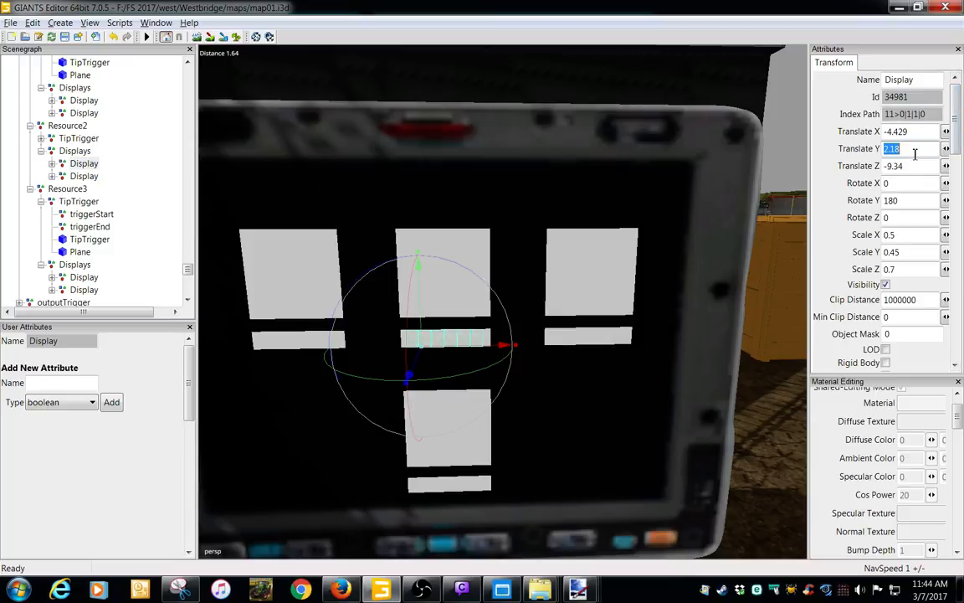
{"action": "left_click", "coordinate": [914, 150]}
{"action": "left_click", "coordinate": [87, 165]}
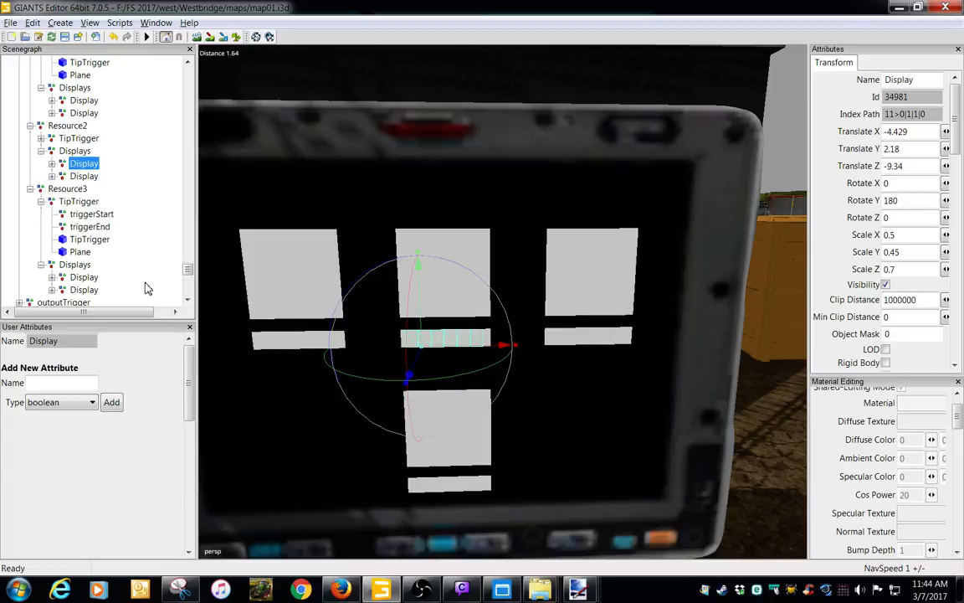
{"action": "left_click_drag", "start_coordinate": [189, 268], "coordinate": [189, 277]}
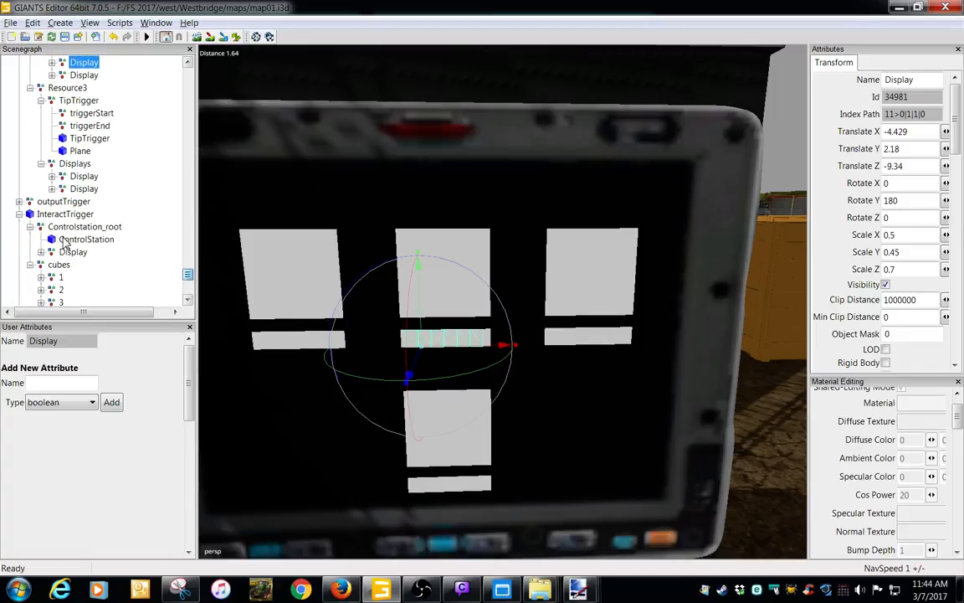
{"action": "left_click", "coordinate": [19, 200]}
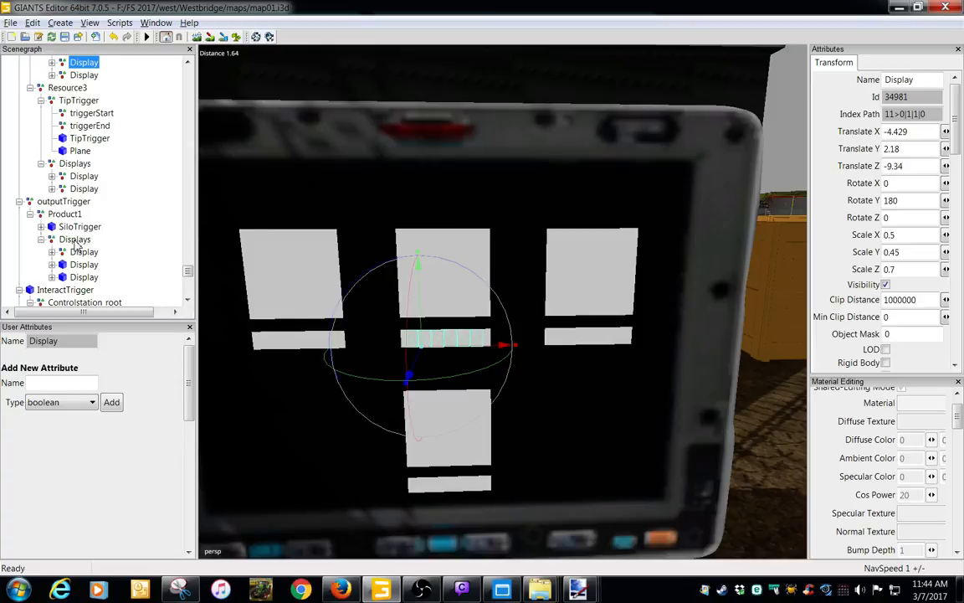
{"action": "left_click", "coordinate": [125, 242]}
{"action": "key", "text": "ctrl+v"}
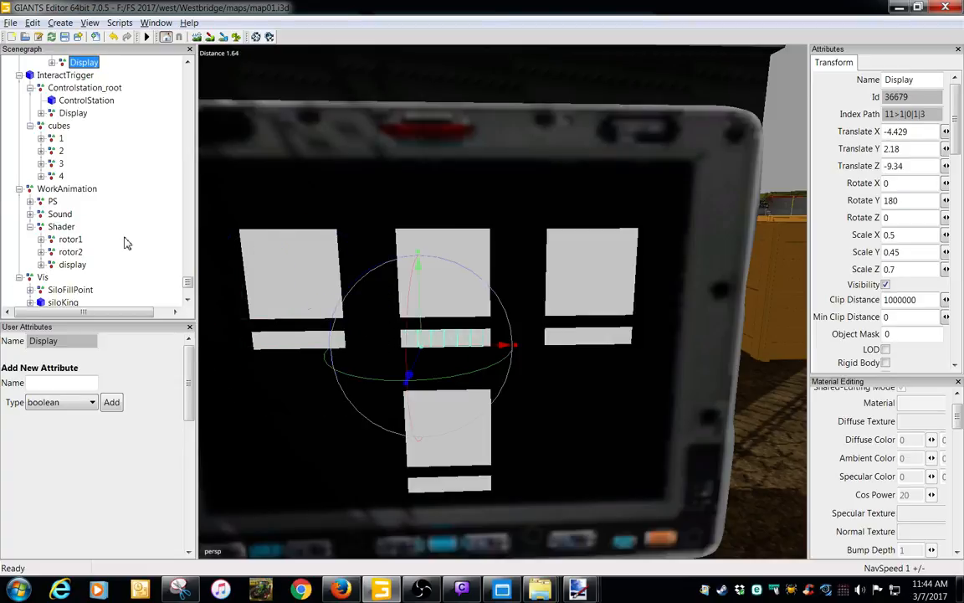
Move the pasted display up two places in Product1's Displays group, directly below the first display
{"action": "scroll", "coordinate": [188, 283], "scroll_direction": "up", "scroll_amount": 2}
{"action": "scroll", "coordinate": [188, 283], "scroll_direction": "up", "scroll_amount": 2}
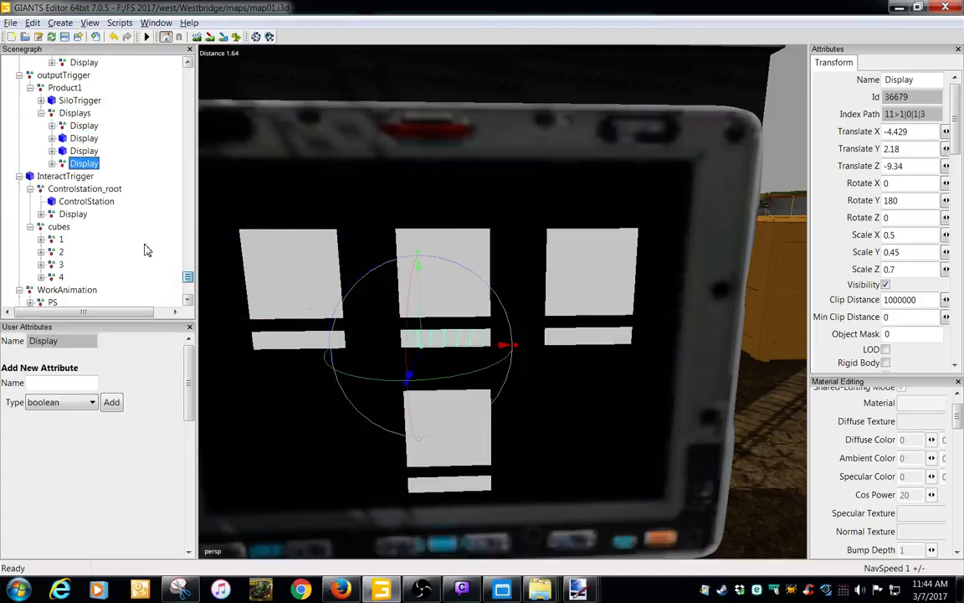
{"action": "right_click", "coordinate": [90, 165]}
{"action": "left_click", "coordinate": [117, 203]}
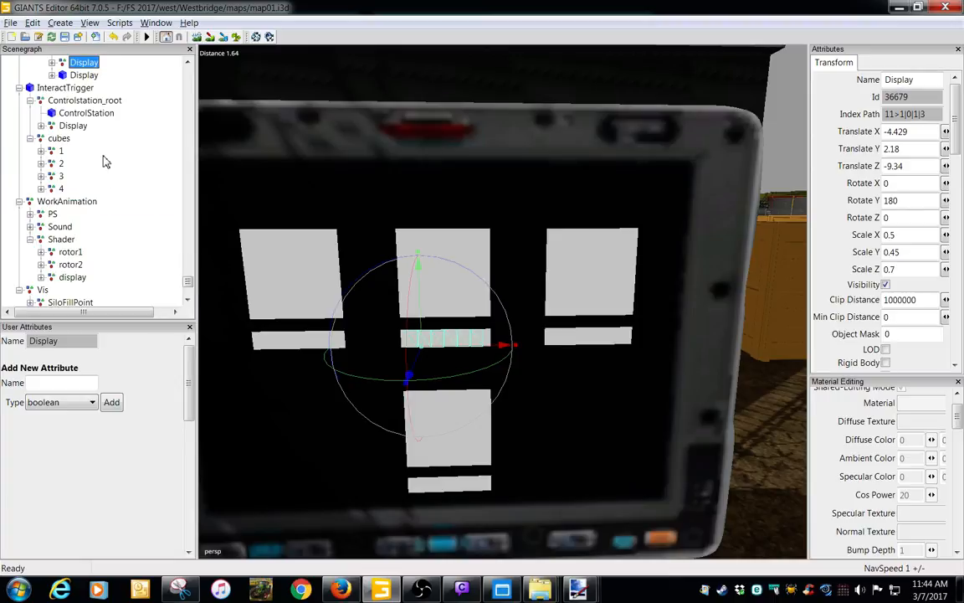
{"action": "right_click", "coordinate": [84, 78]}
{"action": "left_click", "coordinate": [89, 117]}
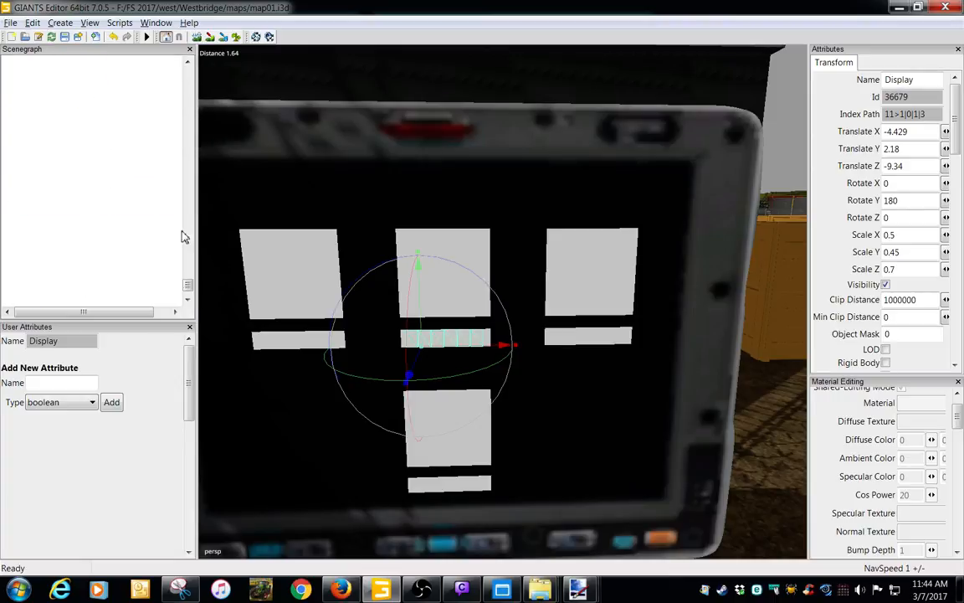
Delete the original first display in Product1's Displays group so the pasted copy takes its place
{"action": "scroll", "coordinate": [189, 278], "scroll_direction": "up", "scroll_amount": 3}
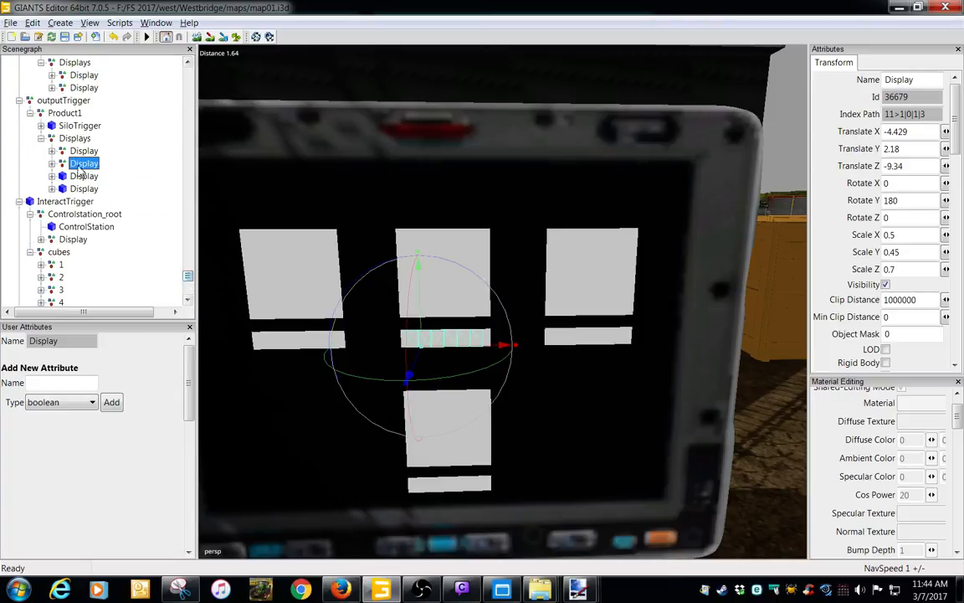
{"action": "left_click", "coordinate": [79, 153]}
{"action": "left_click", "coordinate": [81, 163]}
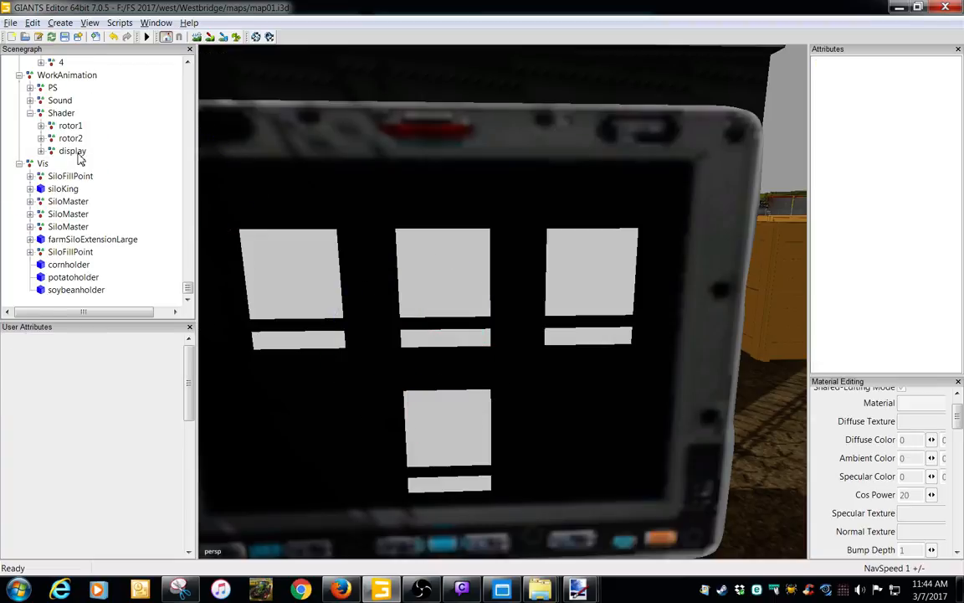
{"action": "scroll", "coordinate": [167, 266], "scroll_direction": "up", "scroll_amount": 6}
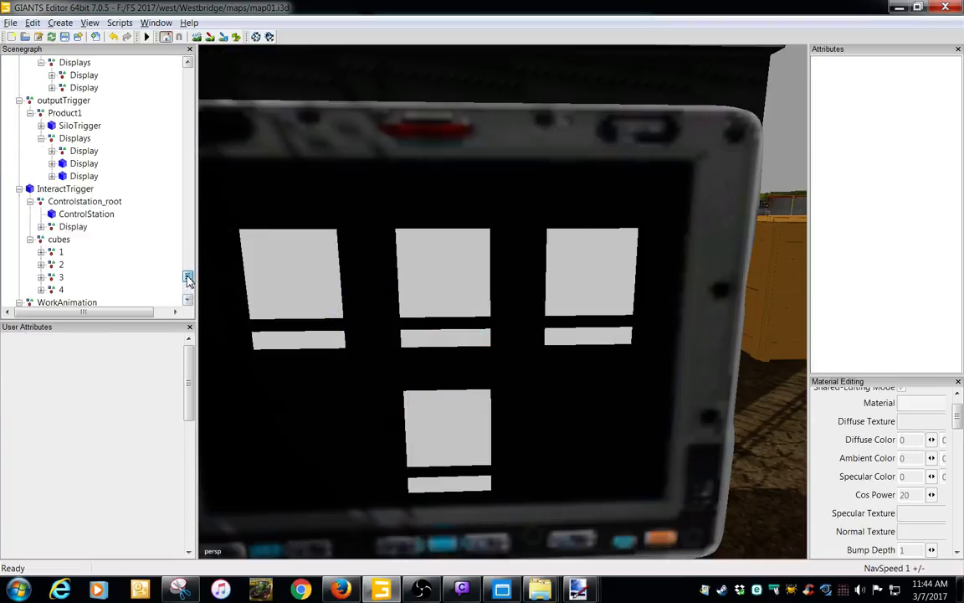
Move the first Product1 display down along Y onto the bar below the lower square, to about 1.613, and save the map
{"action": "left_click", "coordinate": [84, 151]}
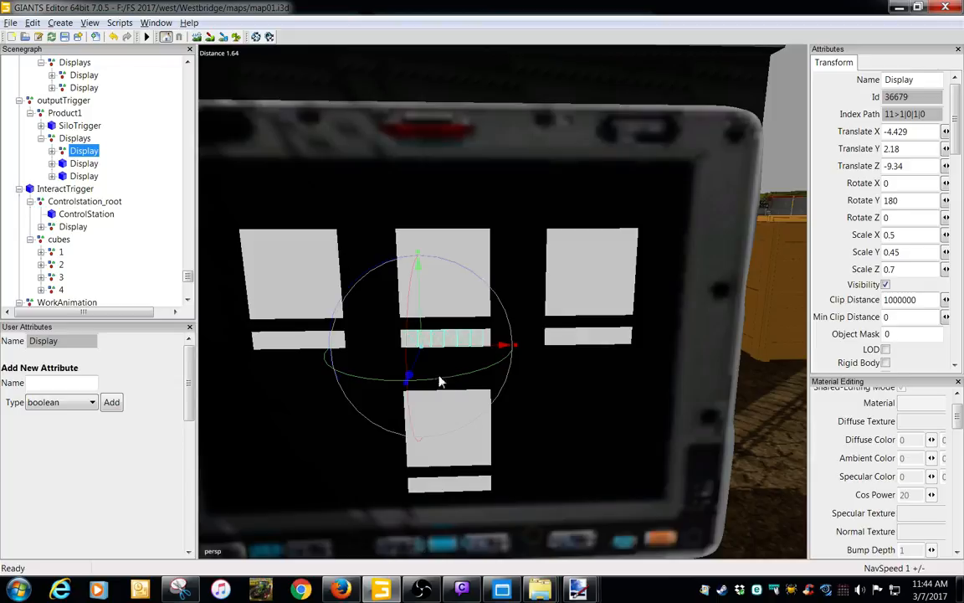
{"action": "middle_click_drag", "start_coordinate": [447, 384], "coordinate": [448, 340], "text": "alt"}
{"action": "left_click_drag", "start_coordinate": [417, 256], "coordinate": [423, 409]}
{"action": "middle_click_drag", "start_coordinate": [424, 408], "coordinate": [441, 324], "text": "alt"}
{"action": "right_click_drag", "start_coordinate": [441, 324], "coordinate": [512, 327], "text": "alt"}
{"action": "left_click_drag", "start_coordinate": [513, 327], "coordinate": [404, 313], "text": "alt"}
{"action": "left_click_drag", "start_coordinate": [403, 182], "coordinate": [400, 207]}
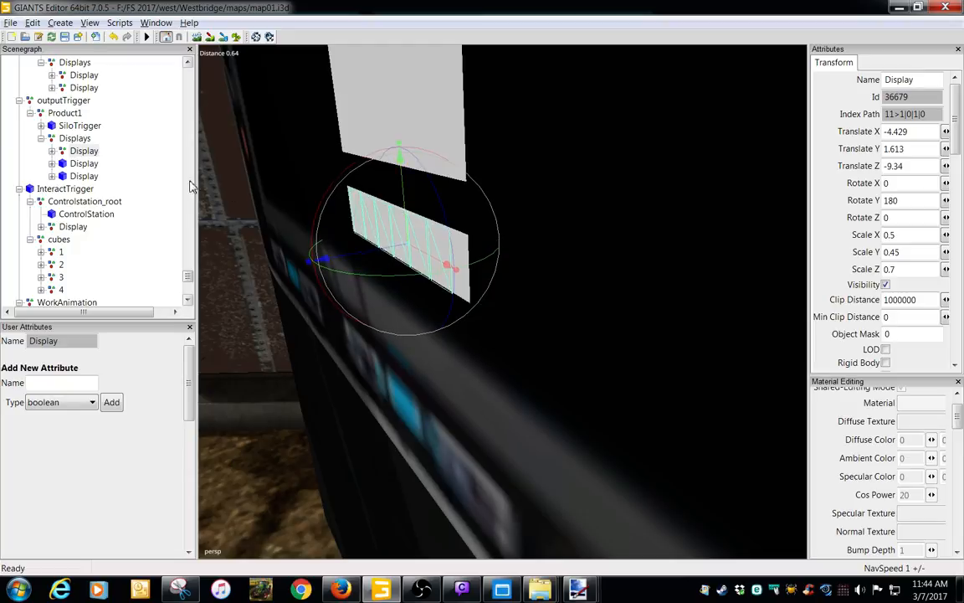
{"action": "left_click", "coordinate": [85, 176]}
{"action": "left_click", "coordinate": [65, 37]}
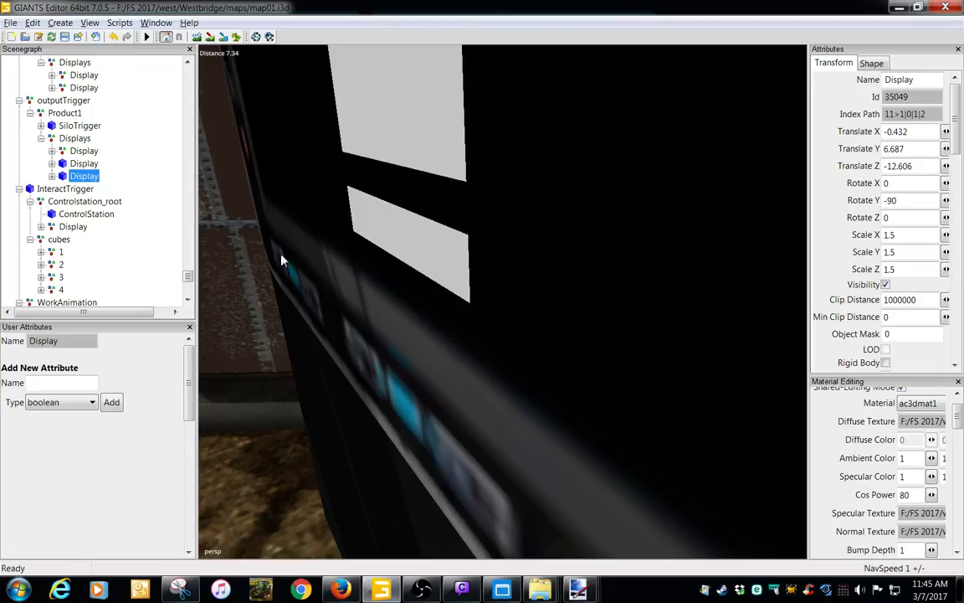
Set the Z translation of numberPart7 in the first Product1 display to 0.08
{"action": "left_click", "coordinate": [87, 153]}
{"action": "left_click_drag", "start_coordinate": [325, 339], "coordinate": [416, 299], "text": "alt"}
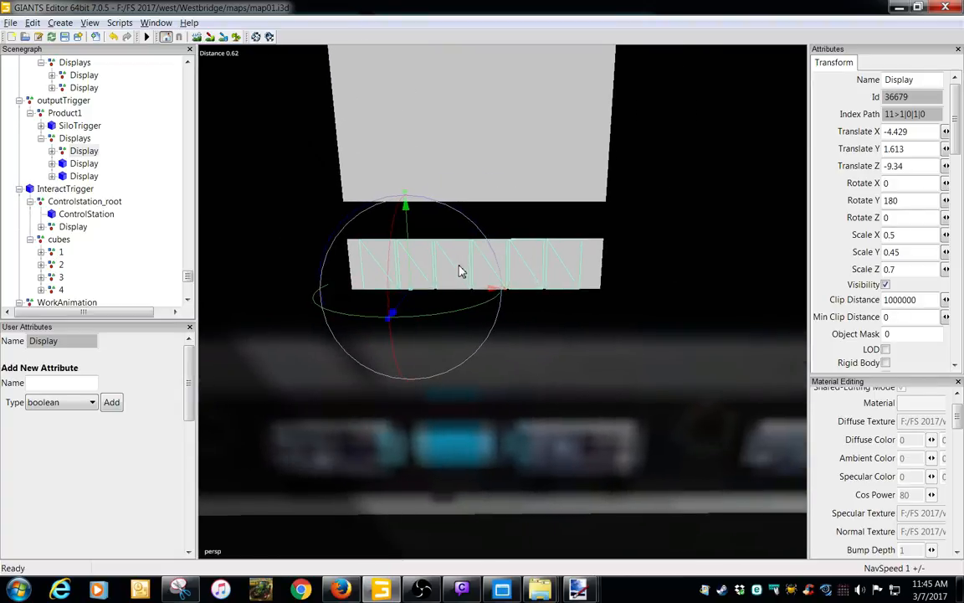
{"action": "left_click", "coordinate": [51, 151]}
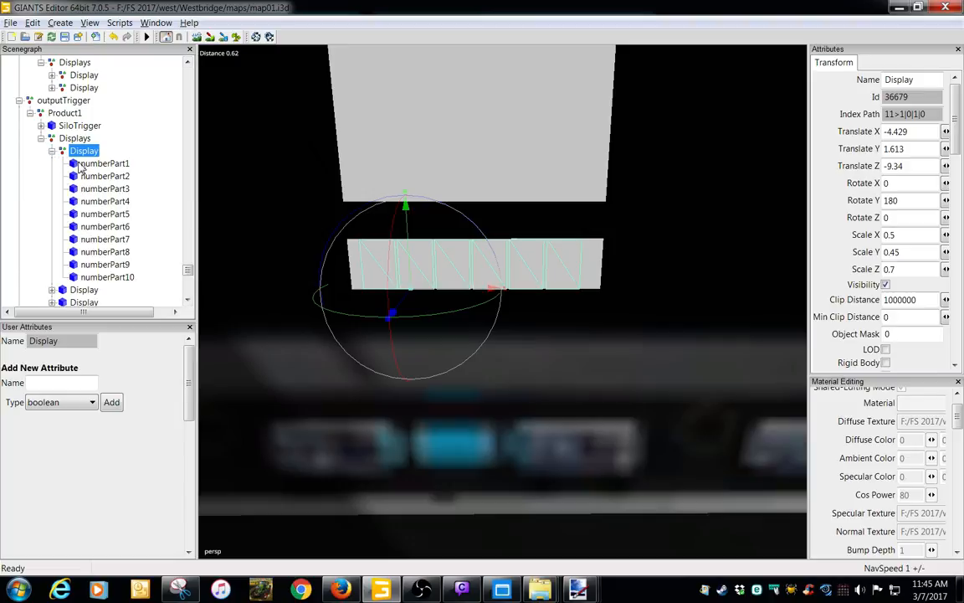
{"action": "left_click", "coordinate": [105, 240]}
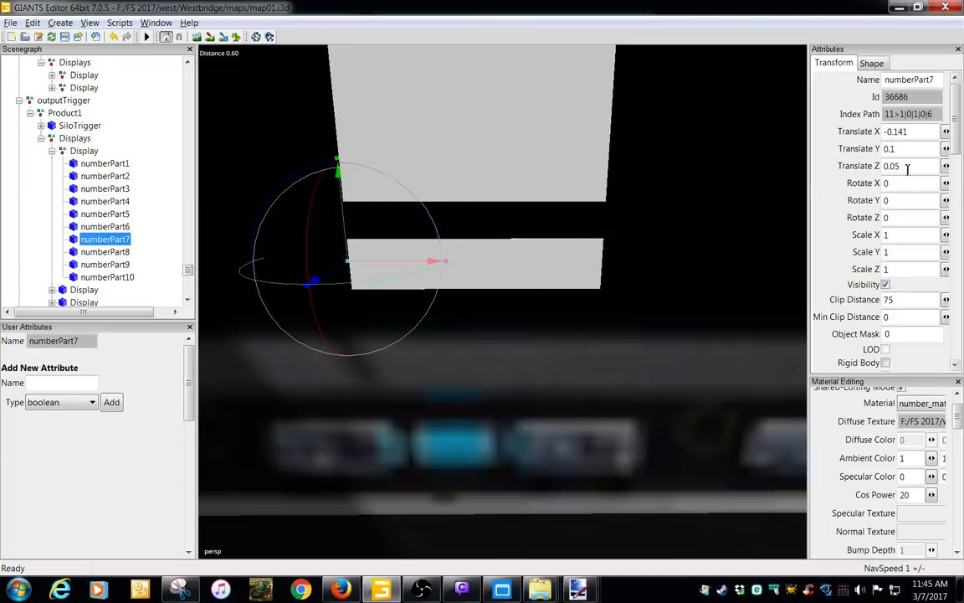
{"action": "left_click_drag", "start_coordinate": [945, 166], "coordinate": [950, 164]}
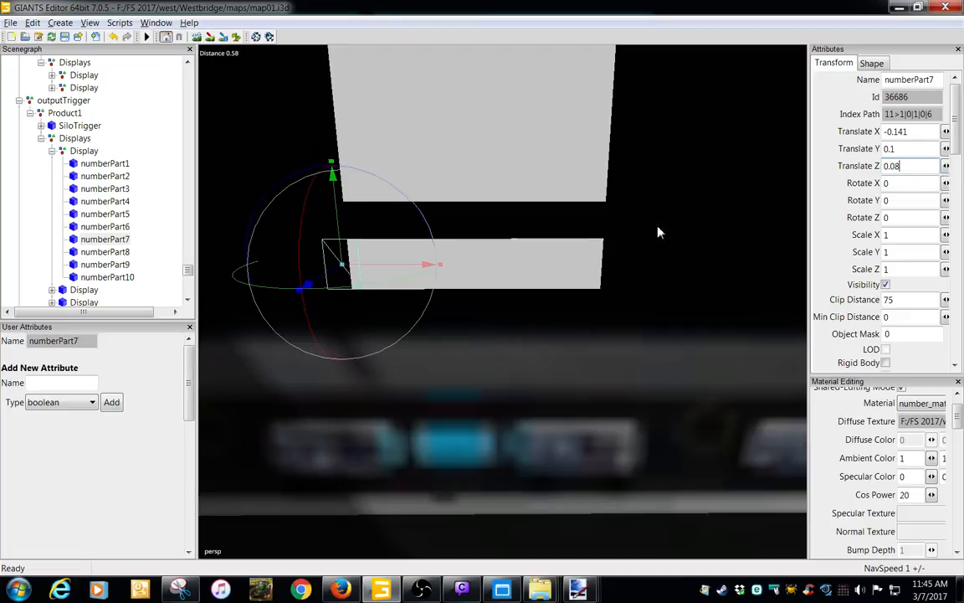
Move the first Product1 display along X onto the bar below the lower square, to about -4.457, and save the map
{"action": "left_click", "coordinate": [83, 151]}
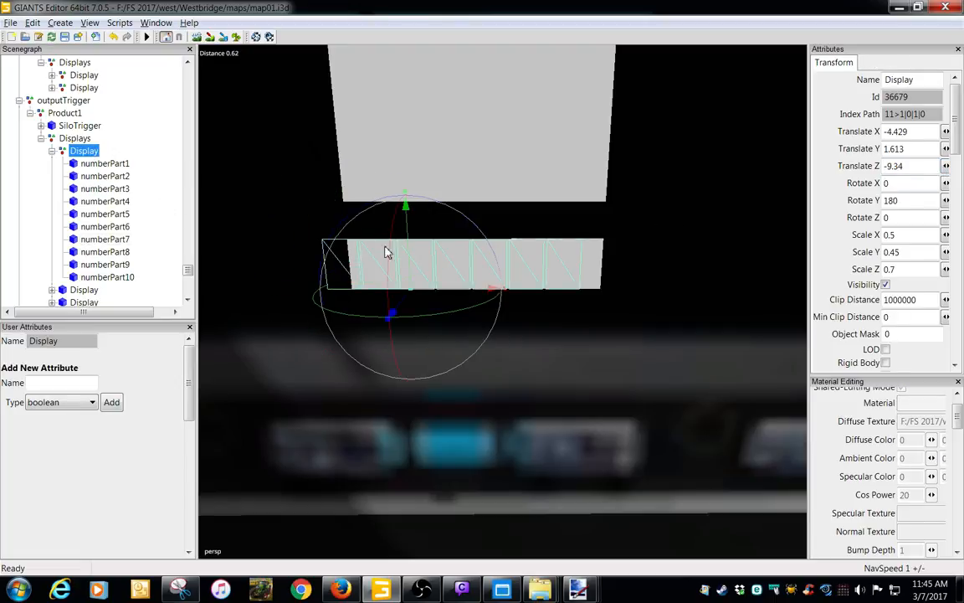
{"action": "left_click_drag", "start_coordinate": [463, 290], "coordinate": [483, 295]}
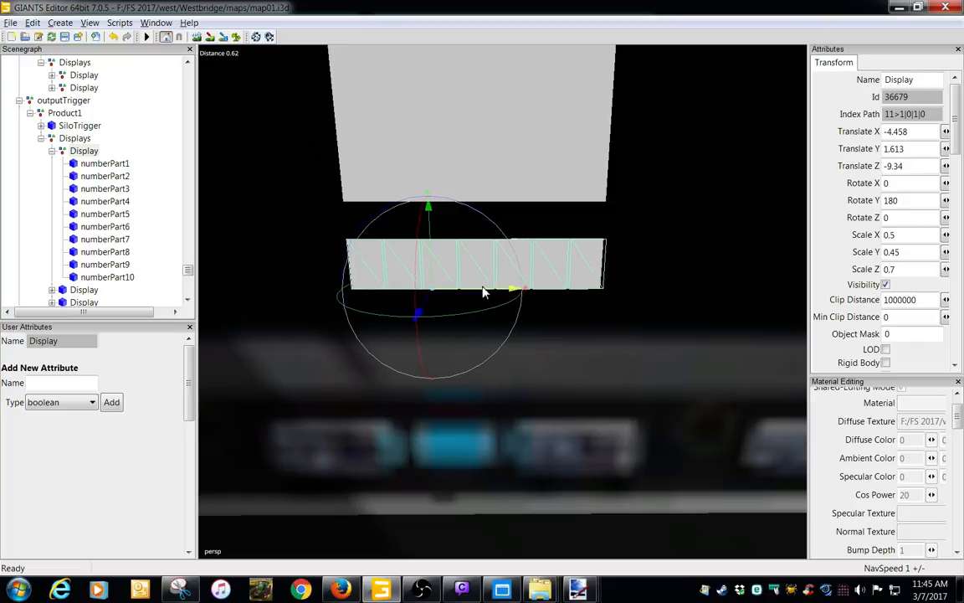
{"action": "left_click_drag", "start_coordinate": [482, 287], "coordinate": [481, 287]}
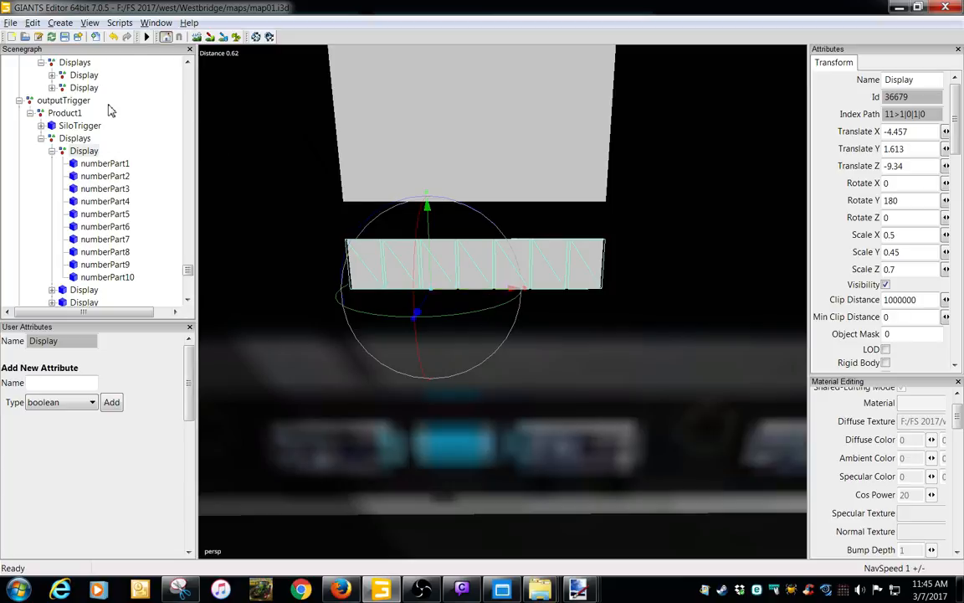
{"action": "left_click", "coordinate": [64, 39]}
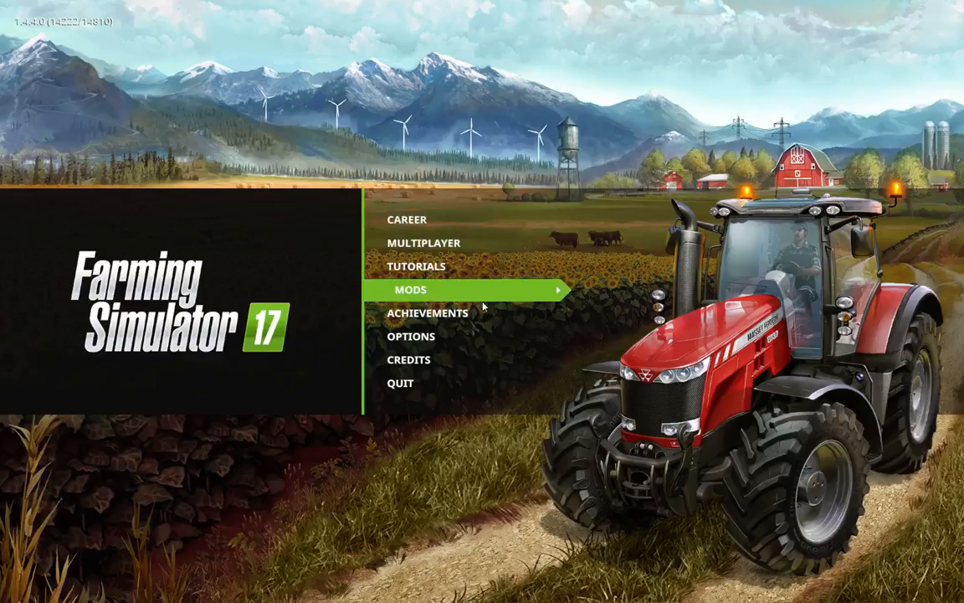
In Farming Simulator 17, load career Savegame 1 on the Westbridge map with the preselected mods and start the game
{"action": "left_click", "coordinate": [418, 219]}
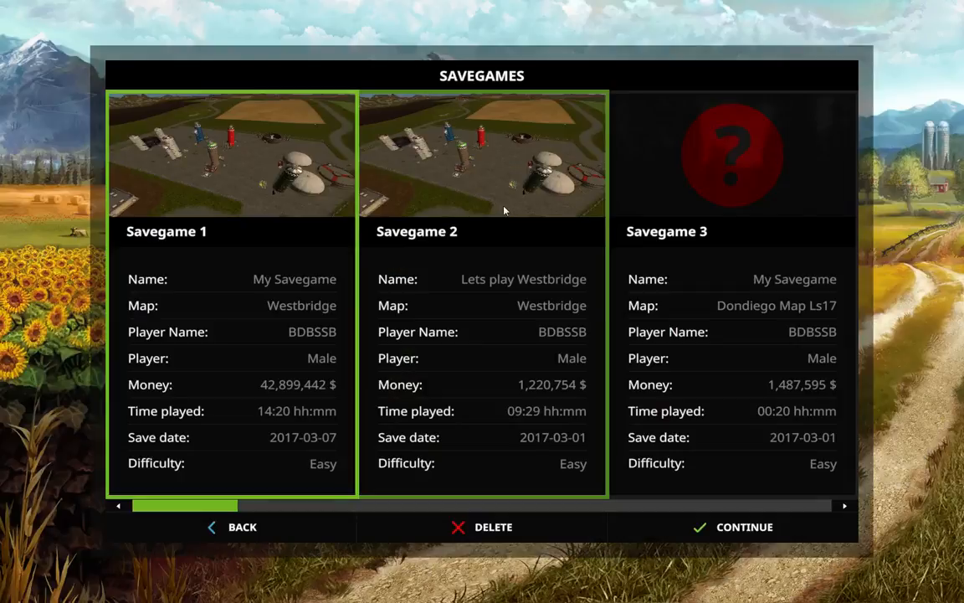
{"action": "double_click", "coordinate": [315, 226]}
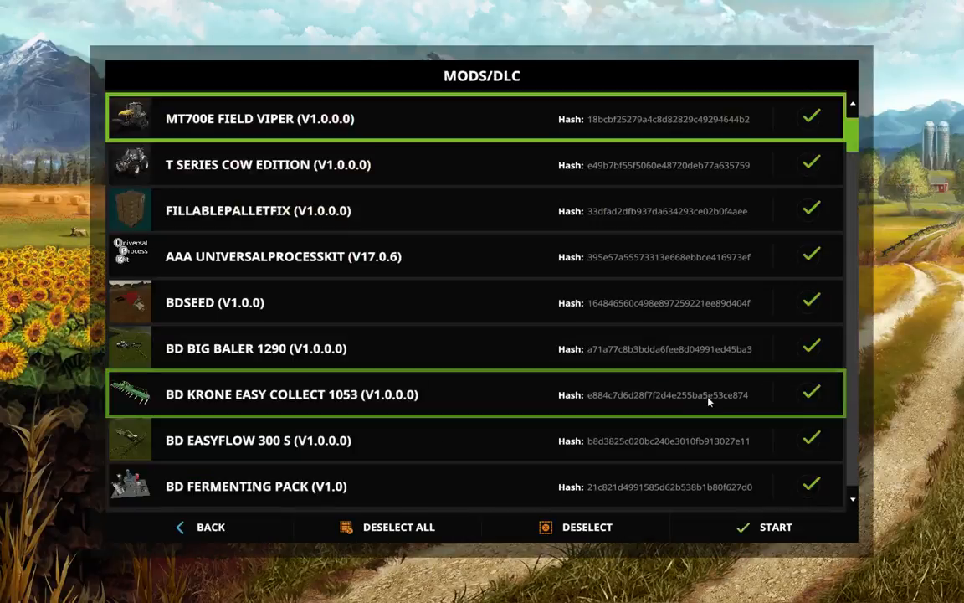
{"action": "left_click", "coordinate": [726, 519]}
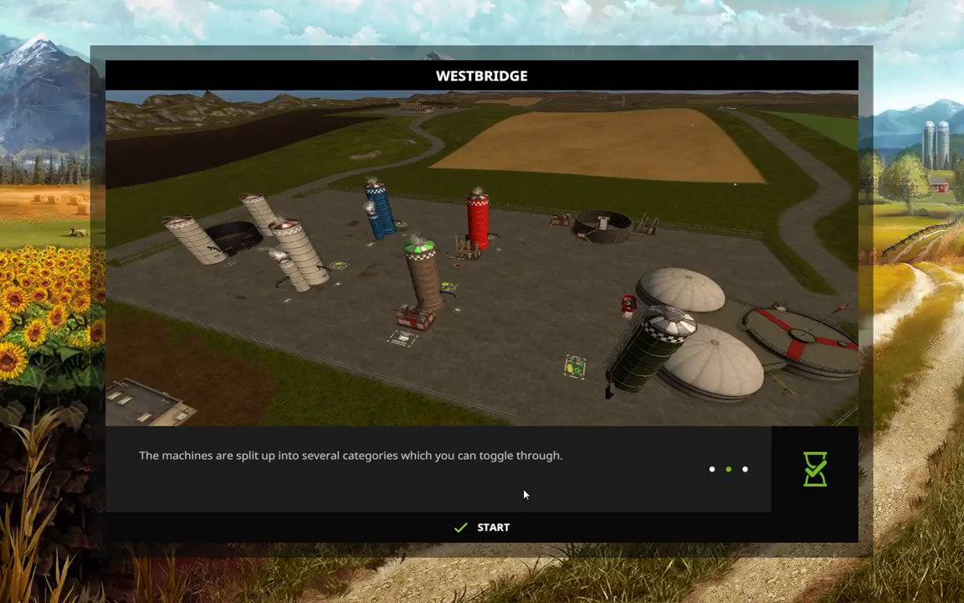
{"action": "left_click", "coordinate": [511, 527]}
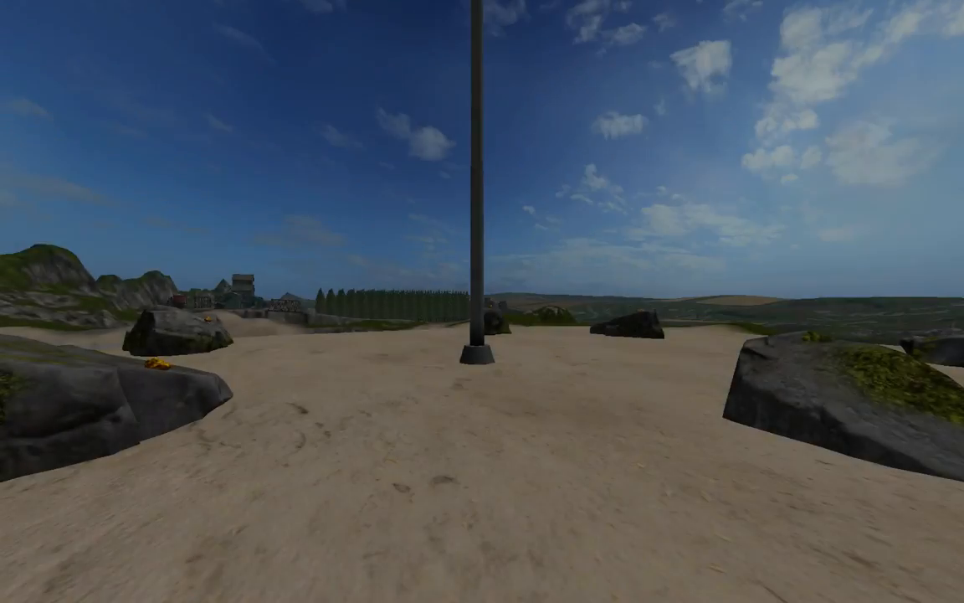
Jump to the FH16 AR truck near field 19 from the map overview and get out beside the silo
{"action": "key", "text": "Escape"}
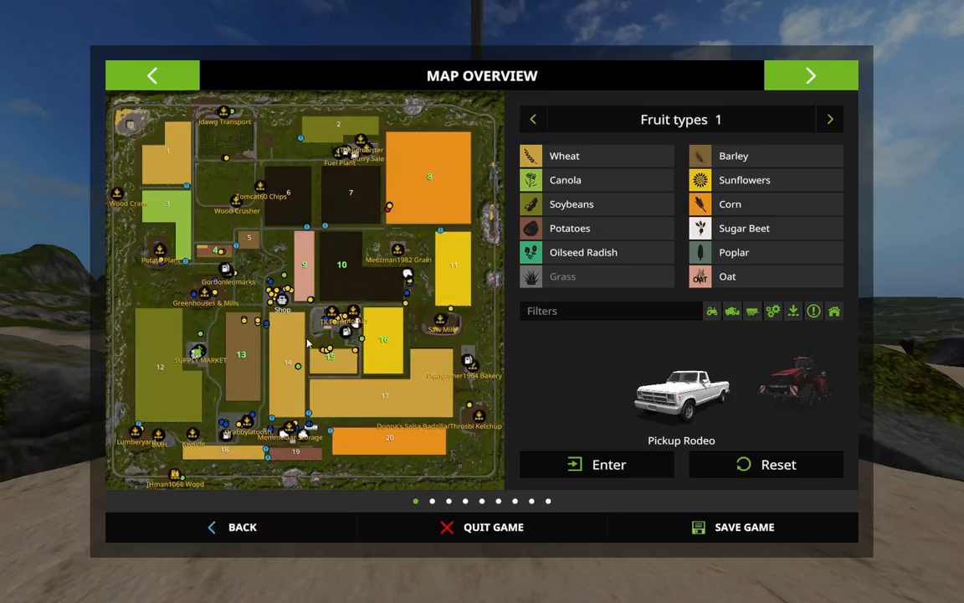
{"action": "left_click", "coordinate": [269, 435]}
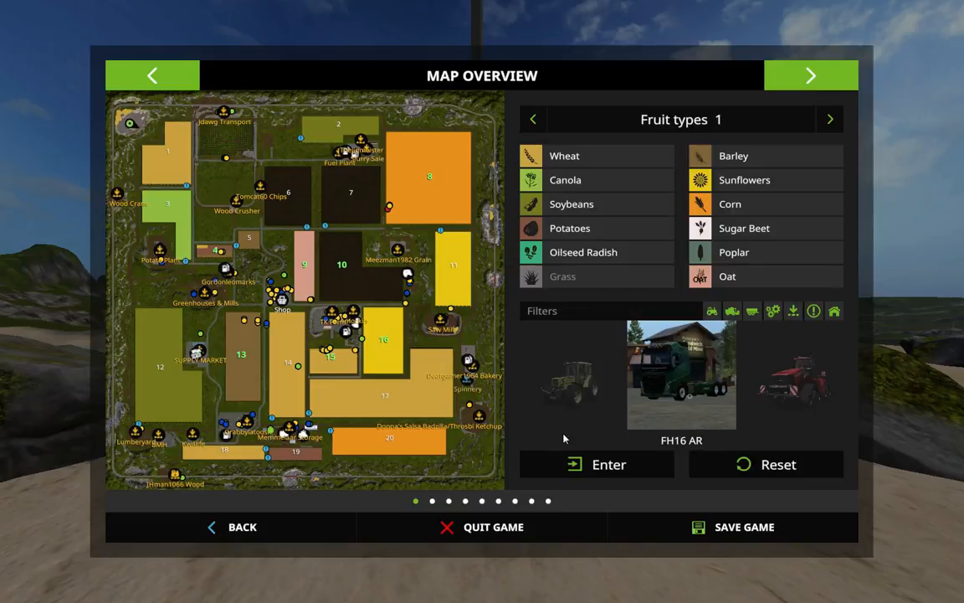
{"action": "left_click", "coordinate": [586, 464]}
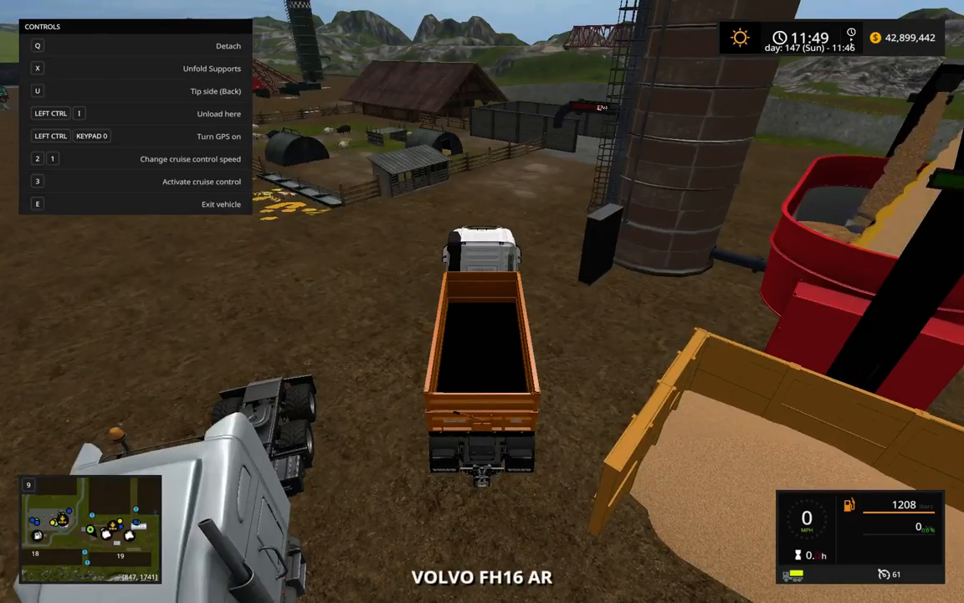
{"action": "key", "text": "e"}
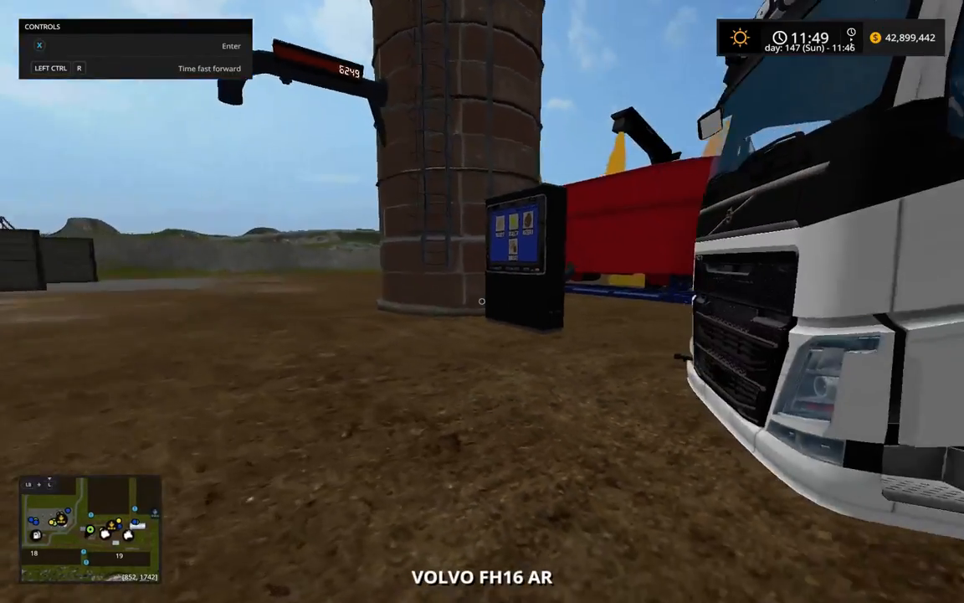
Examine the Pig Food Mixer screen up close and from a distance, checking how the resource and product numbers fit their bars
{"action": "key", "text": "w"}
{"action": "key", "text": "w"}
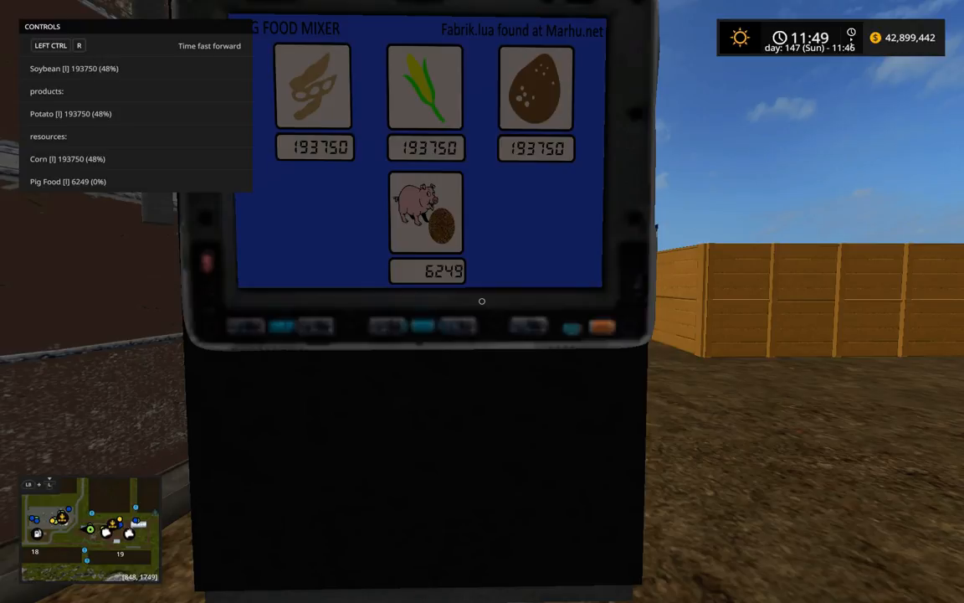
{"action": "key", "text": "s"}
{"action": "key", "text": "w"}
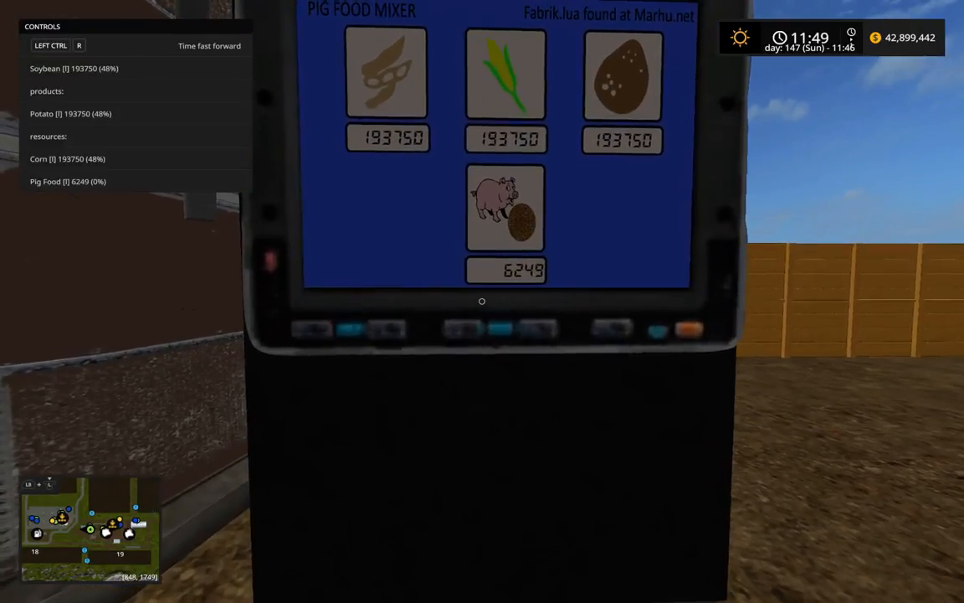
{"action": "key", "text": "s"}
{"action": "key", "text": "w"}
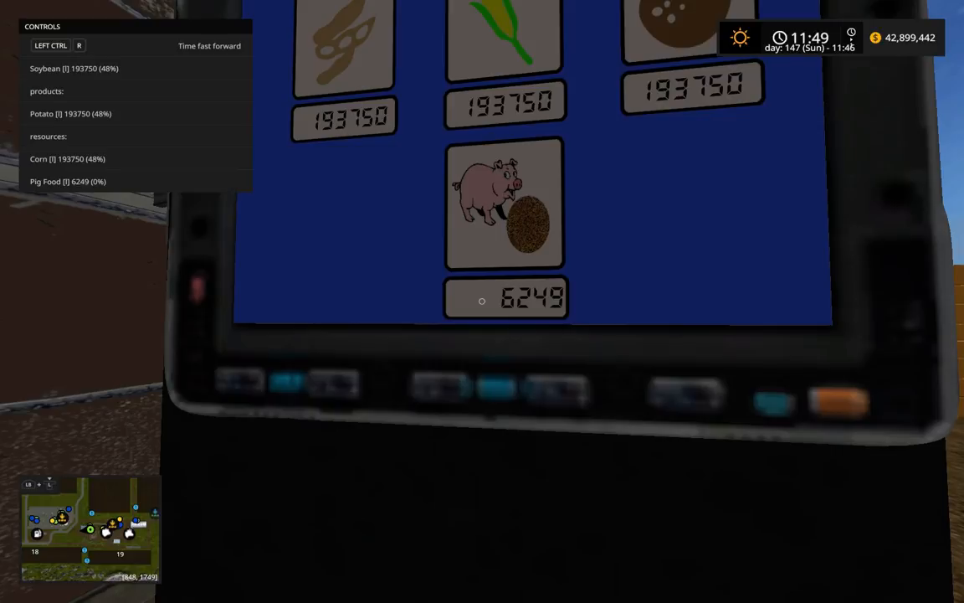
{"action": "key", "text": "s"}
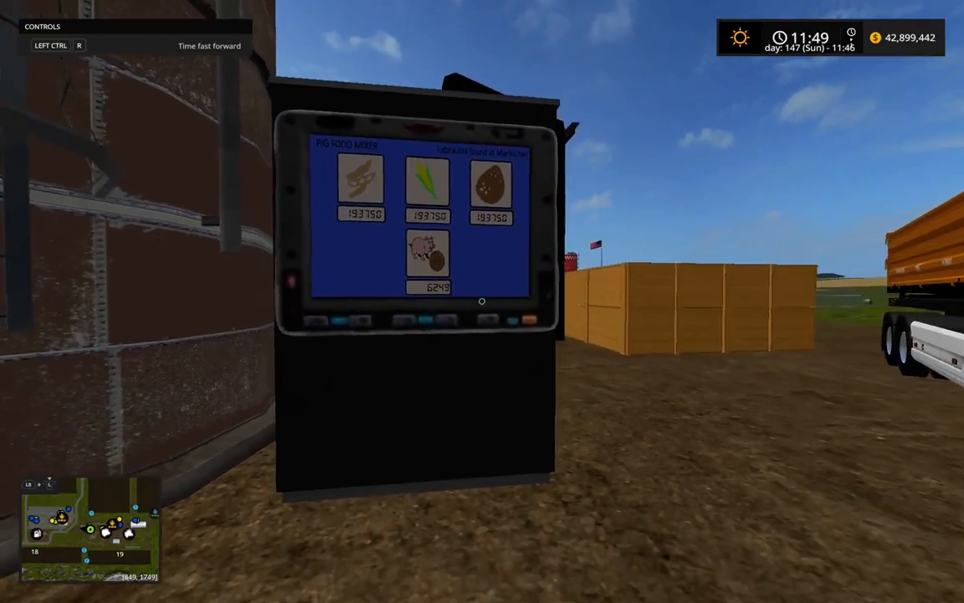
{"action": "key", "text": "w"}
{"action": "key", "text": "s"}
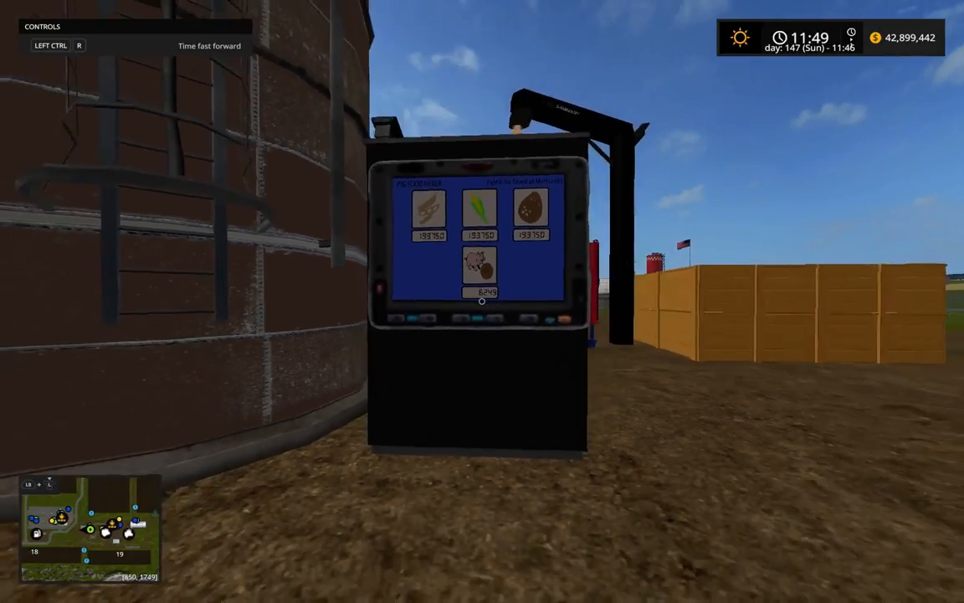
{"action": "key", "text": "w"}
{"action": "key", "text": "s"}
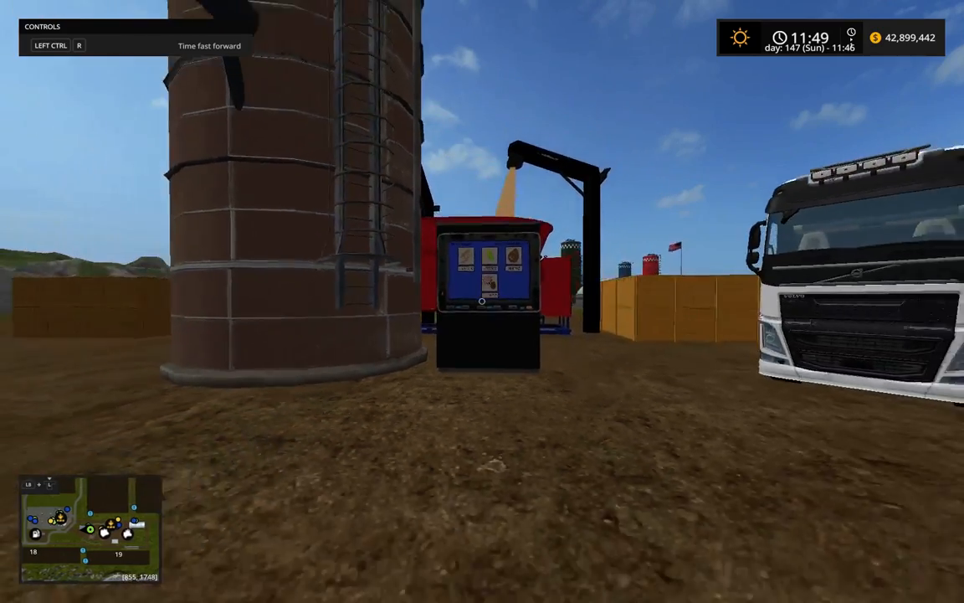
Walk around the red mixer to the white hopper and examine the material behind its grate
{"action": "key", "text": "w"}
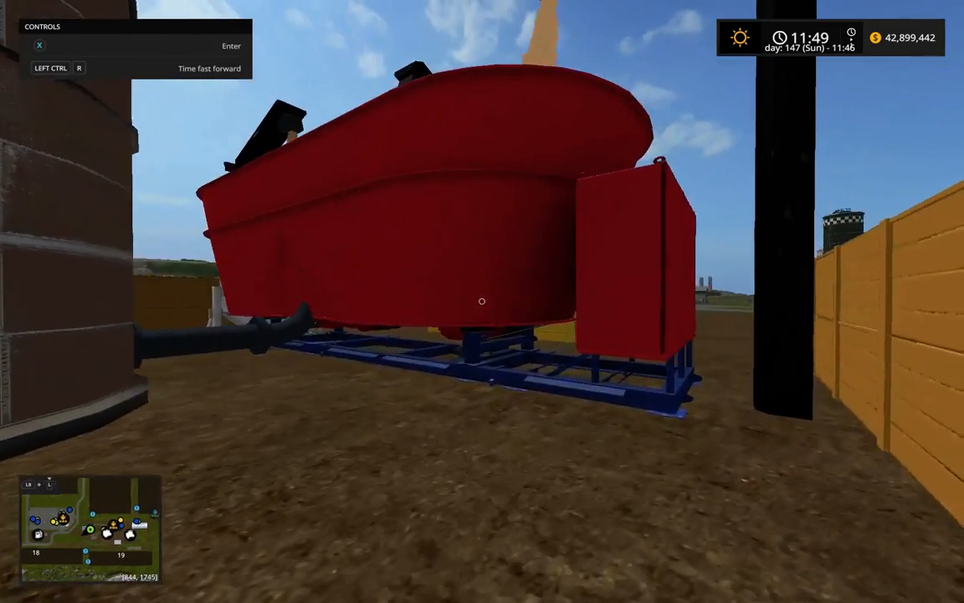
{"action": "key", "text": "s"}
{"action": "key", "text": "w"}
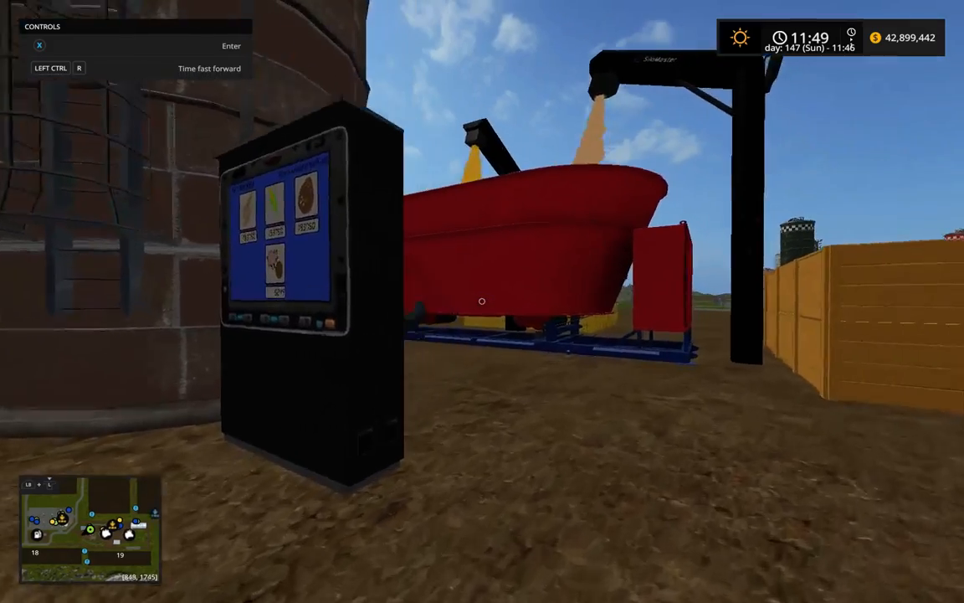
{"action": "key", "text": "w"}
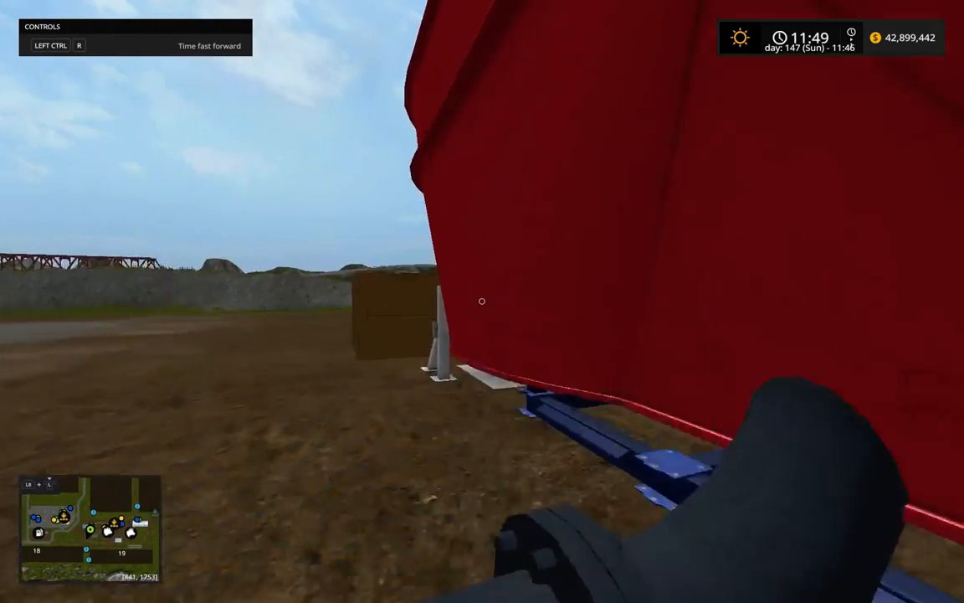
{"action": "key", "text": "w"}
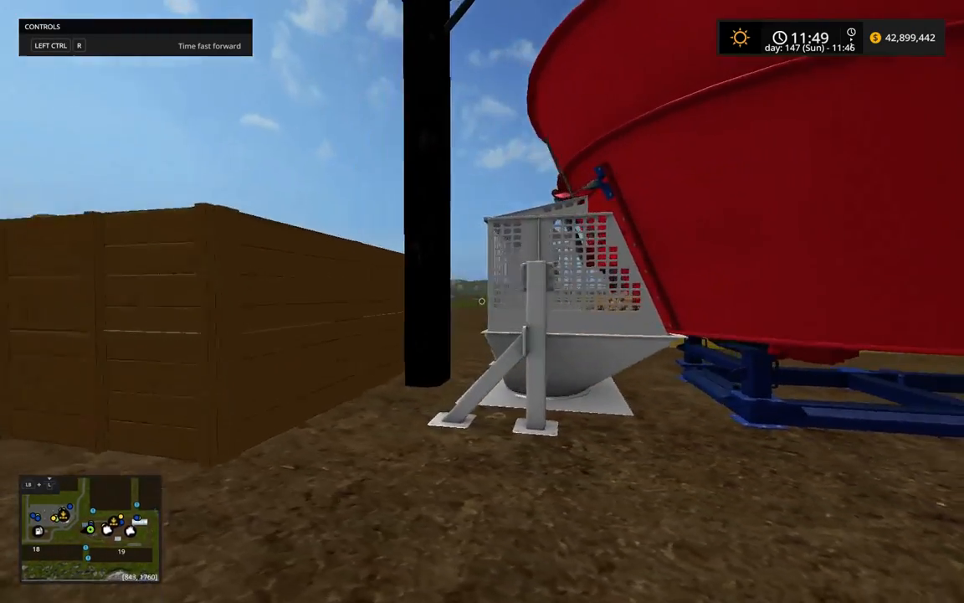
{"action": "key", "text": "w"}
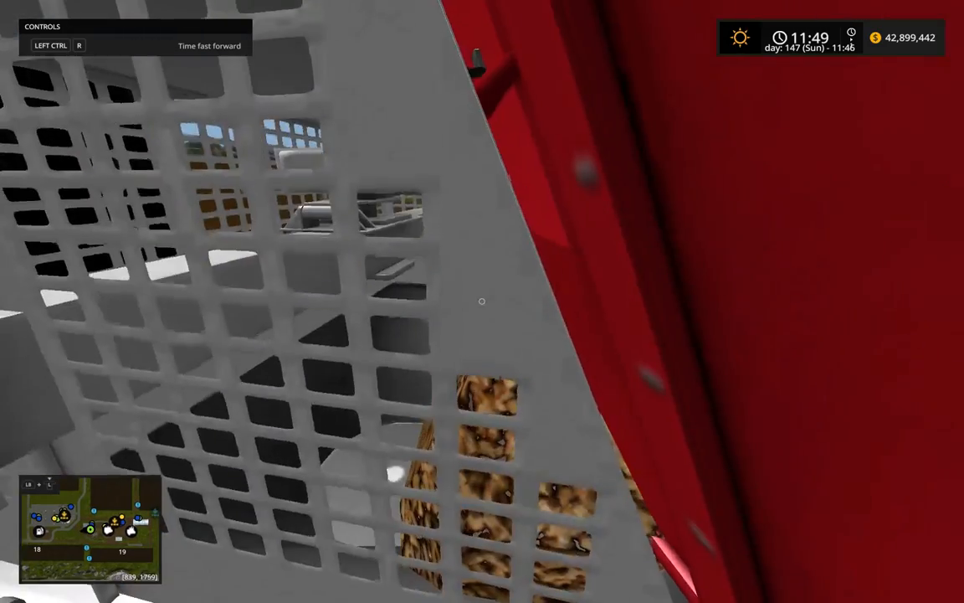
{"action": "key", "text": "space"}
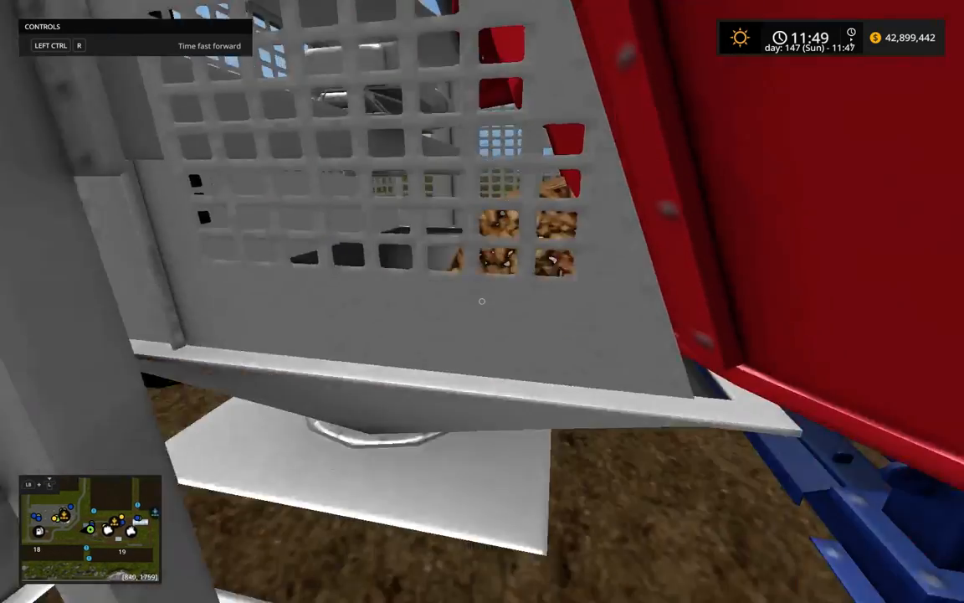
{"action": "key", "text": "s"}
{"action": "key", "text": "s"}
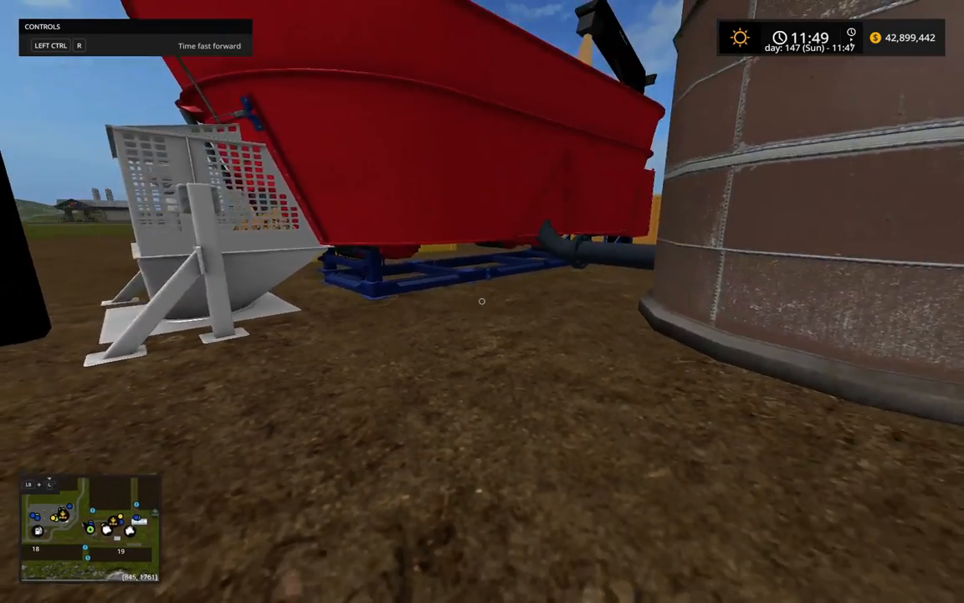
Examine the white hopper and its position against the mixer from several distances, and switch back to GIANTS Editor
{"action": "key", "text": "a"}
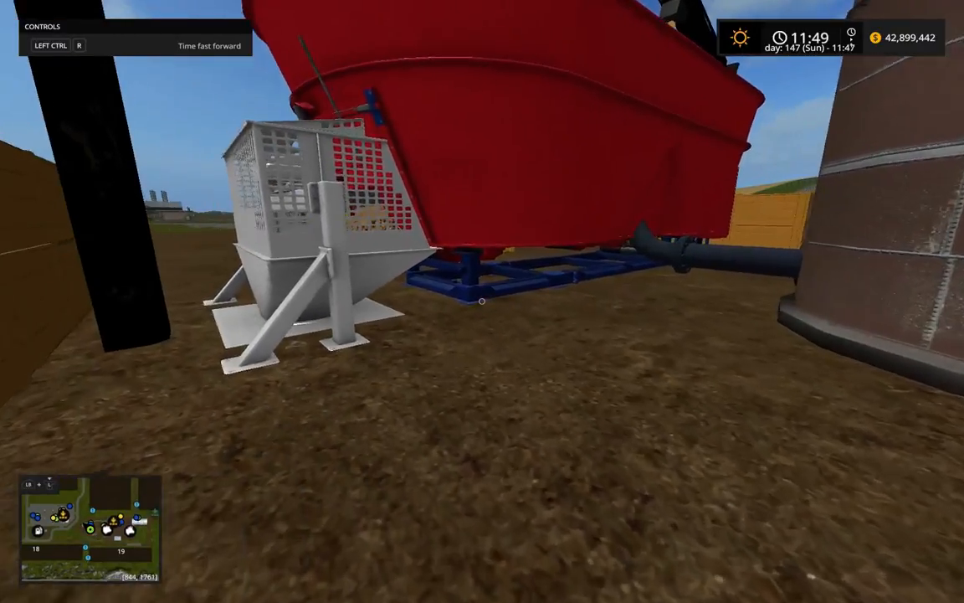
{"action": "key", "text": "s"}
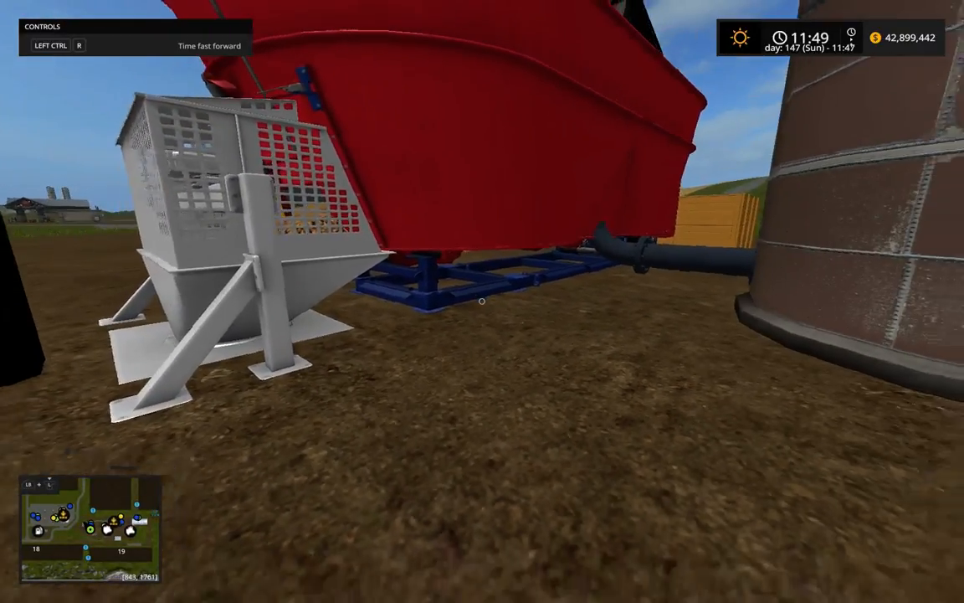
{"action": "key", "text": "s"}
{"action": "key", "text": "w"}
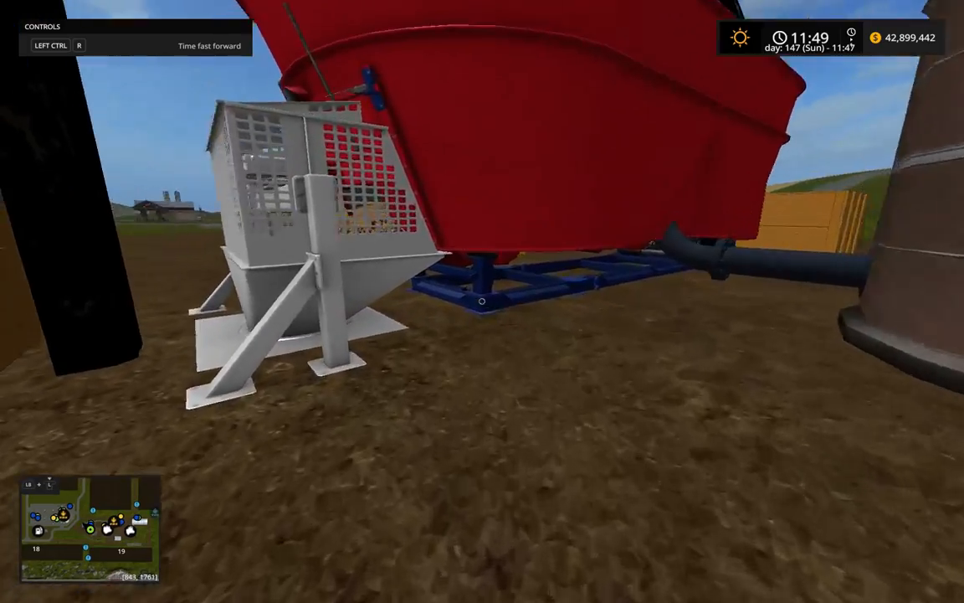
{"action": "key", "text": "s"}
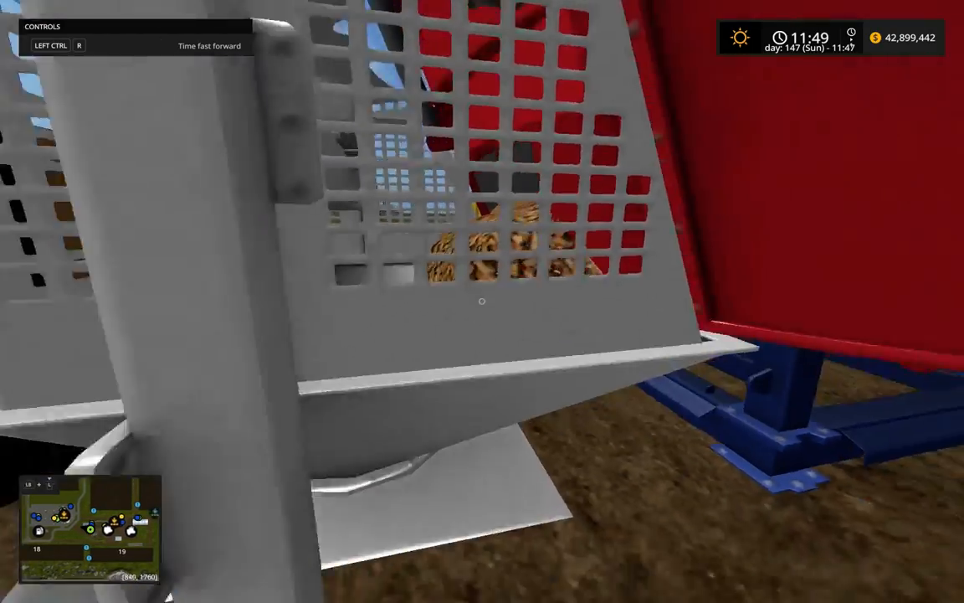
{"action": "key", "text": "w"}
{"action": "key", "text": "w"}
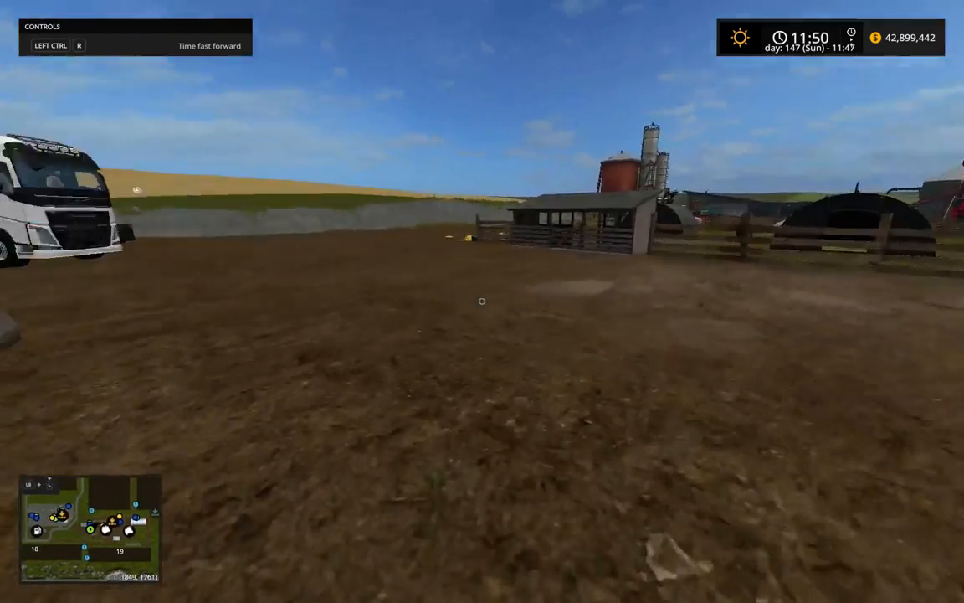
{"action": "key", "text": "w"}
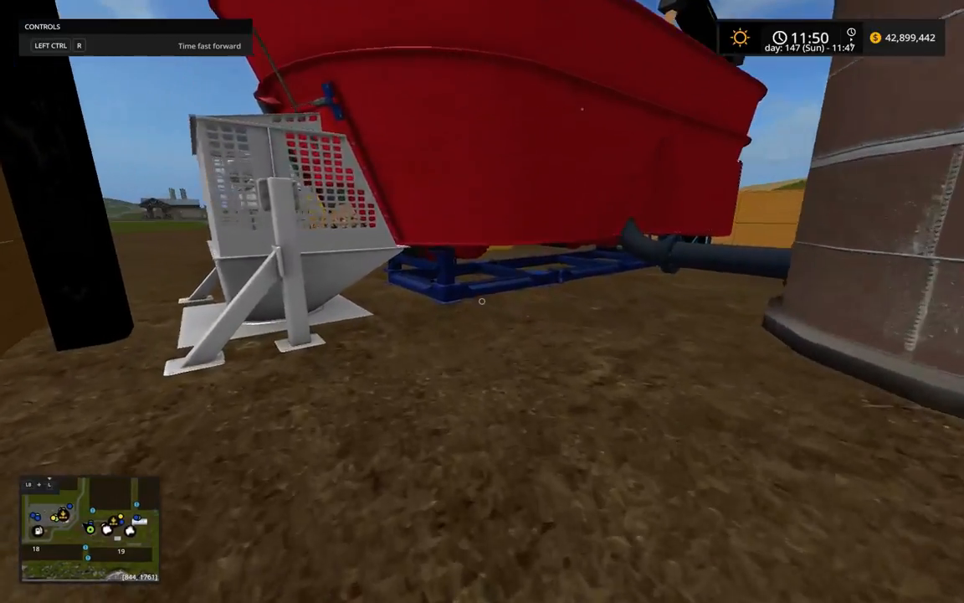
{"action": "key", "text": "s"}
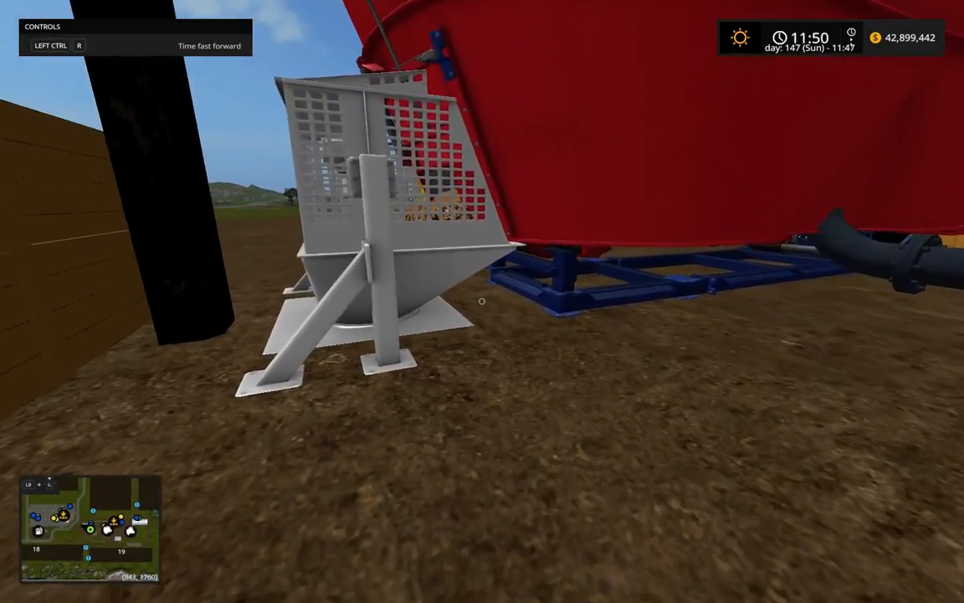
{"action": "key", "text": "w"}
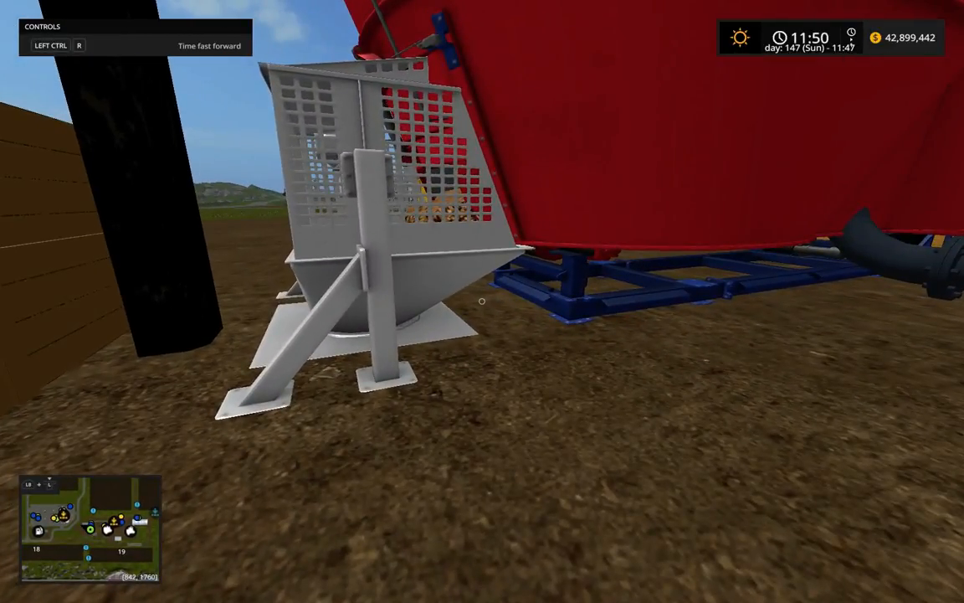
{"action": "key", "text": "w"}
{"action": "key", "text": "s"}
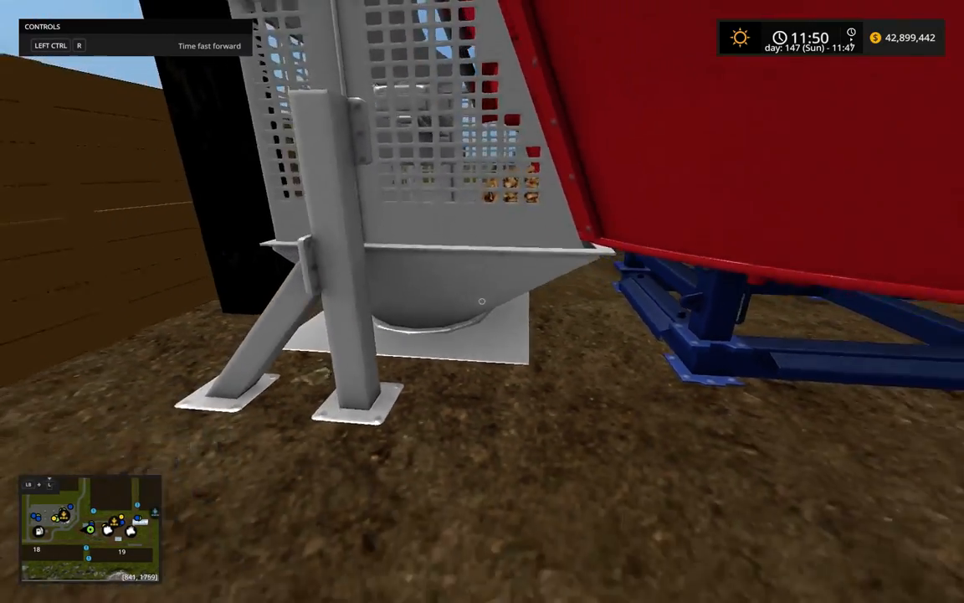
{"action": "key", "text": "s"}
{"action": "key", "text": "Escape"}
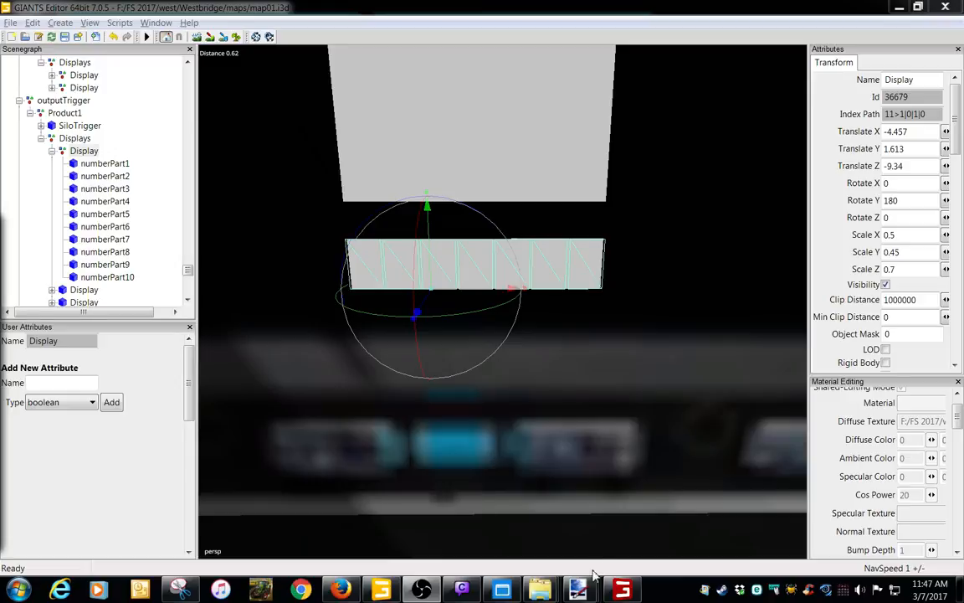
Close the running game and view the control station beside the brick silo in the editor
{"action": "right_click", "coordinate": [622, 589]}
{"action": "left_click", "coordinate": [592, 554]}
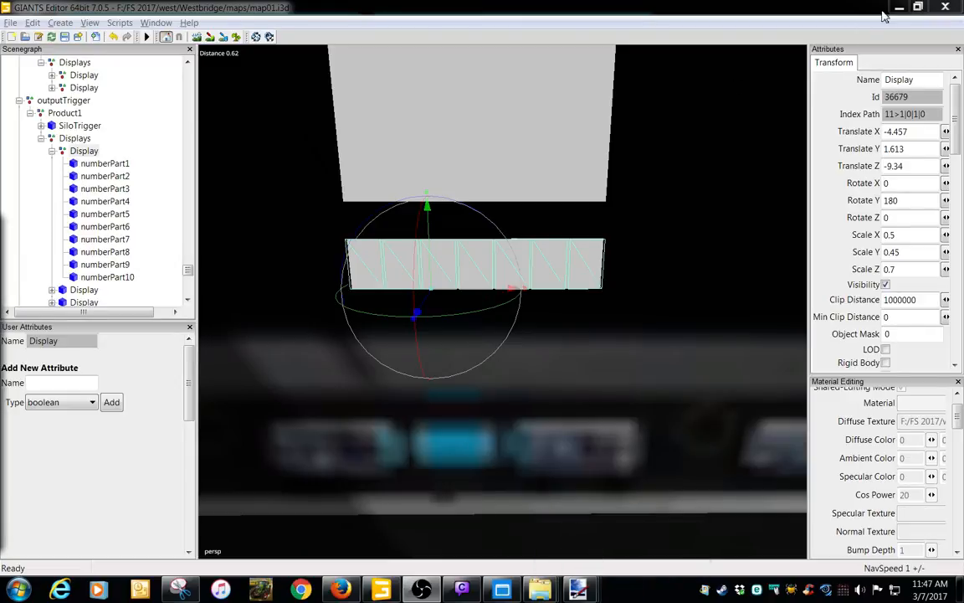
{"action": "scroll", "coordinate": [433, 419], "scroll_direction": "down", "scroll_amount": 10}
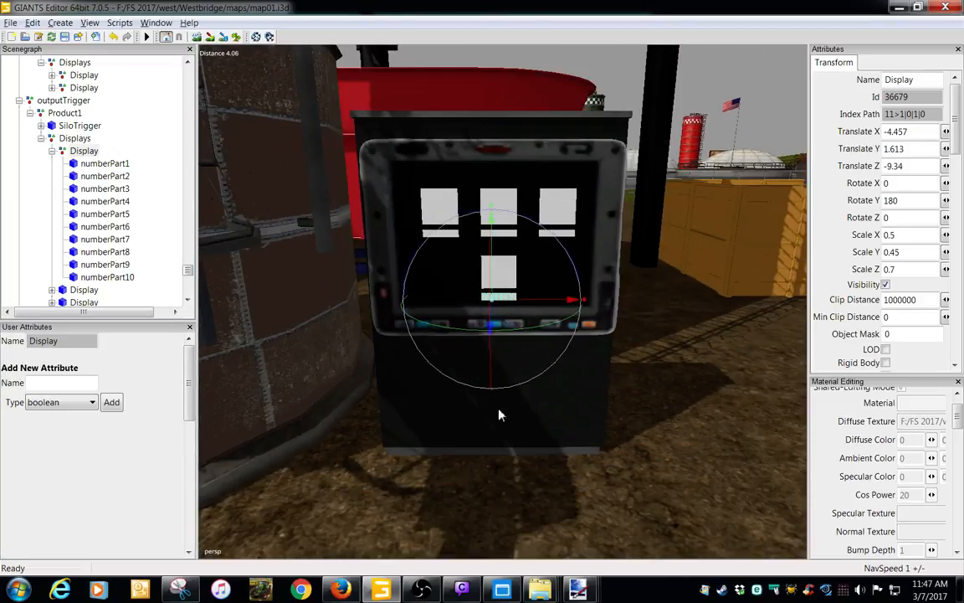
{"action": "middle_click_drag", "start_coordinate": [436, 473], "coordinate": [629, 441]}
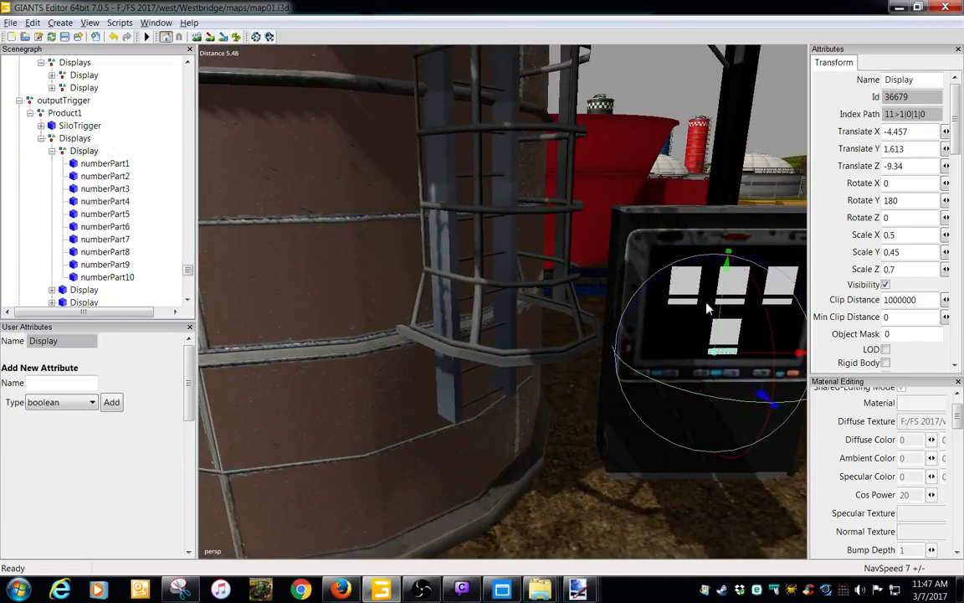
Collapse the outputTrigger group in the scenegraph and turn off visibility of the control station's cubes group
{"action": "left_click", "coordinate": [52, 152]}
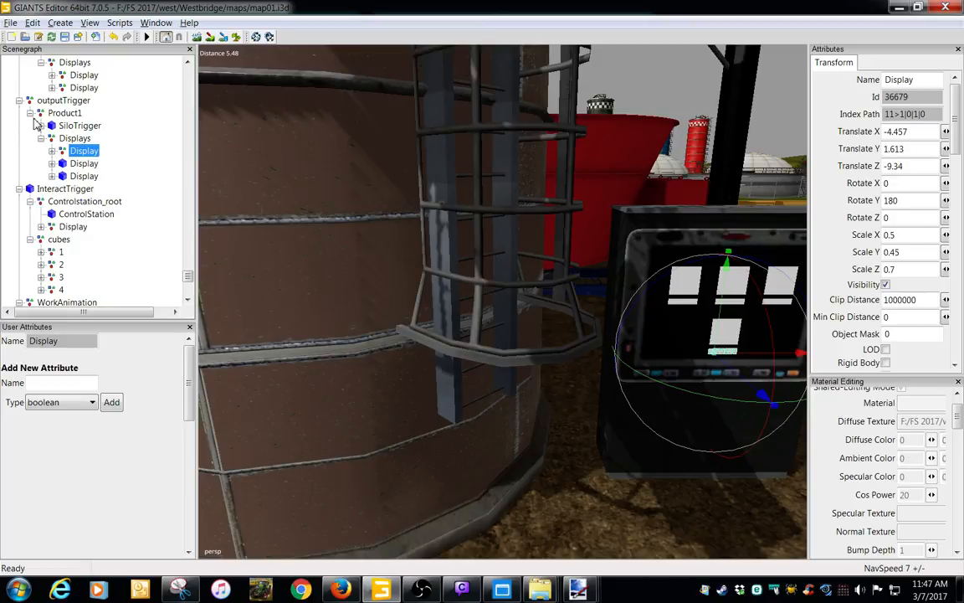
{"action": "left_click", "coordinate": [29, 113]}
{"action": "left_click", "coordinate": [19, 101]}
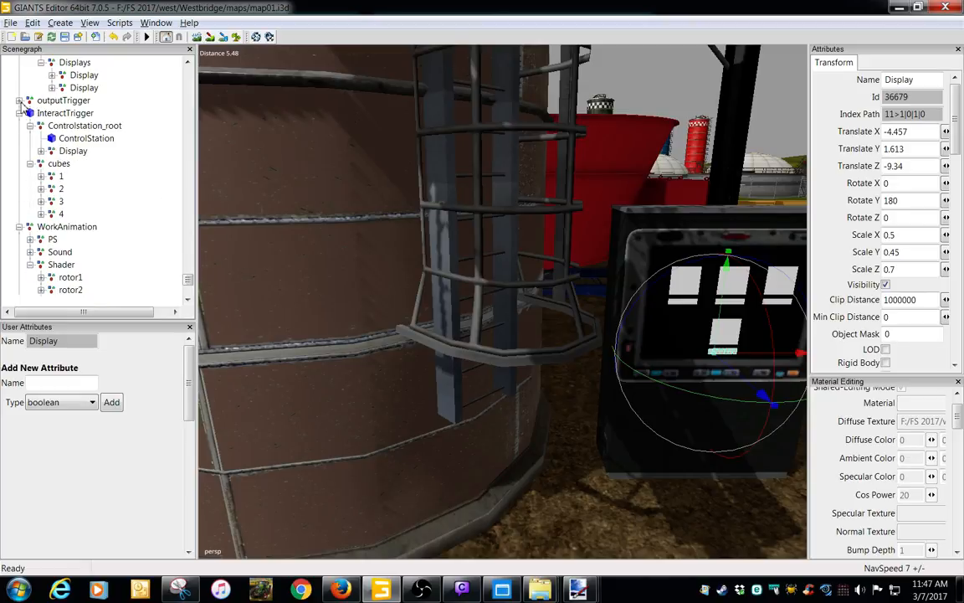
{"action": "left_click", "coordinate": [59, 164]}
{"action": "left_click", "coordinate": [885, 285]}
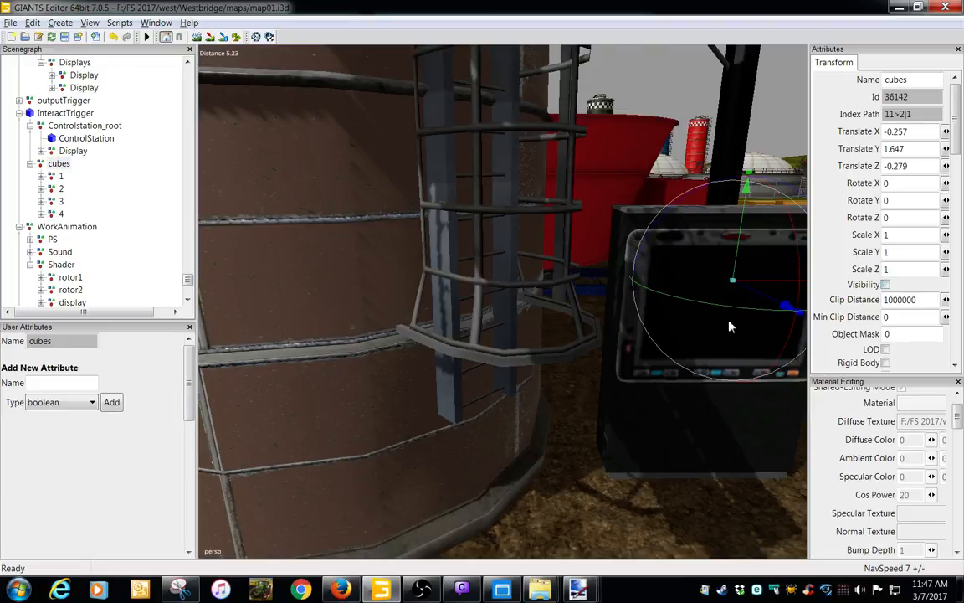
Move the SiloFillPoint pipe group out beside the white hopper at about X 6.954, Z -1.202, rotated about -41.062 on Y
{"action": "scroll", "coordinate": [742, 376], "scroll_direction": "up", "scroll_amount": 3}
{"action": "left_click_drag", "start_coordinate": [743, 379], "coordinate": [676, 406], "text": "alt"}
{"action": "scroll", "coordinate": [667, 392], "scroll_direction": "up", "scroll_amount": 4}
{"action": "scroll", "coordinate": [659, 407], "scroll_direction": "down", "scroll_amount": 1}
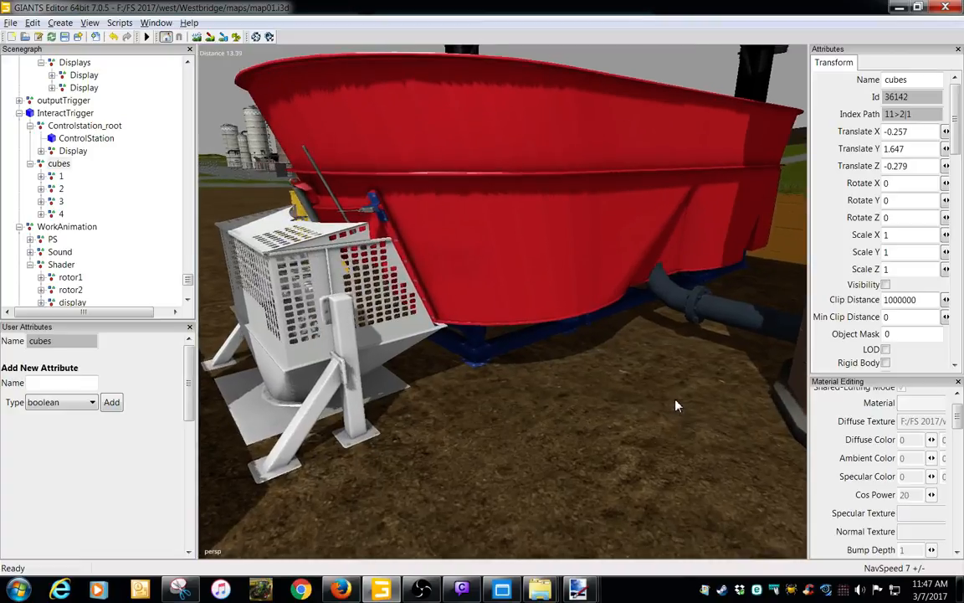
{"action": "left_click", "coordinate": [710, 314]}
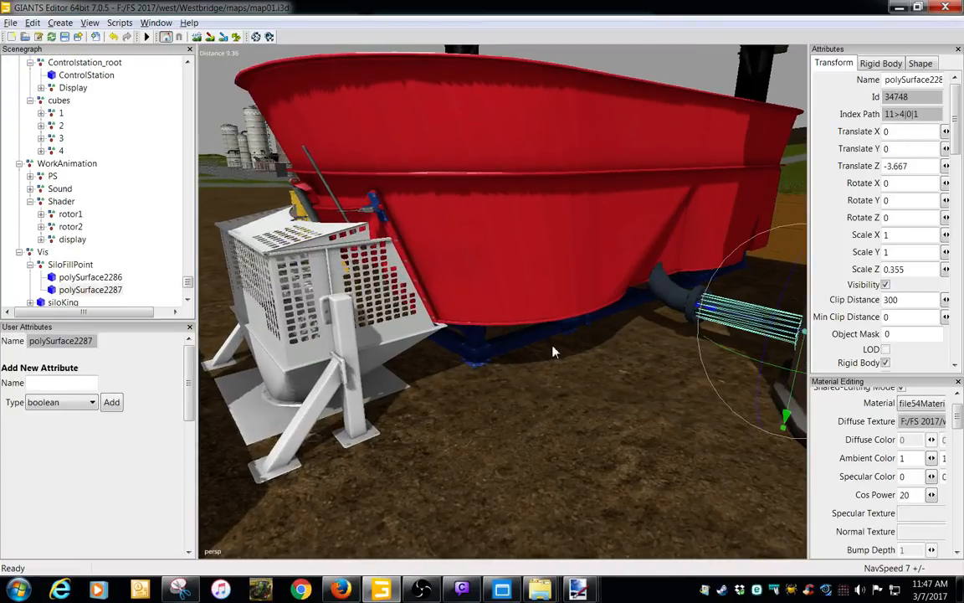
{"action": "left_click", "coordinate": [74, 265]}
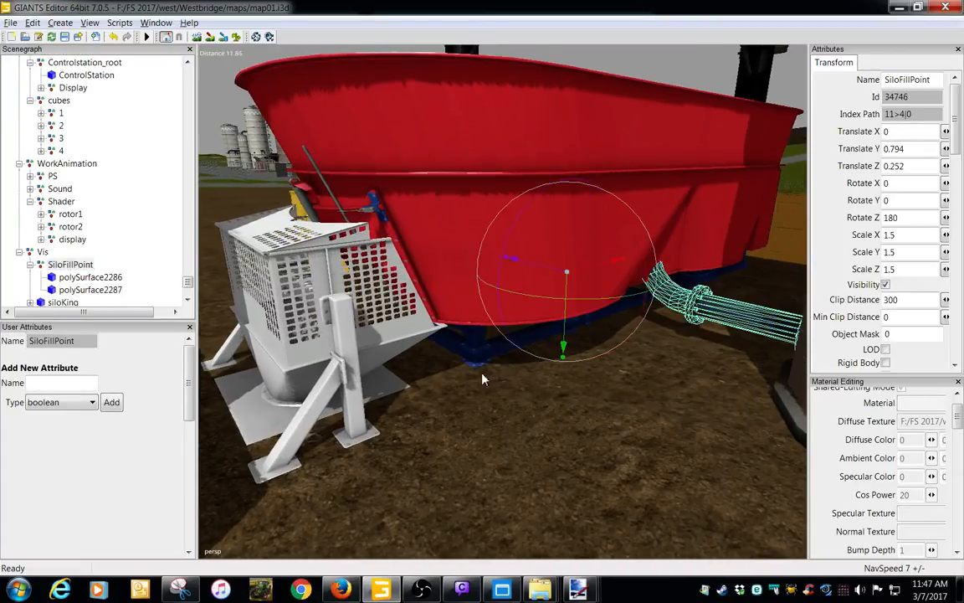
{"action": "scroll", "coordinate": [484, 381], "scroll_direction": "down", "scroll_amount": 2}
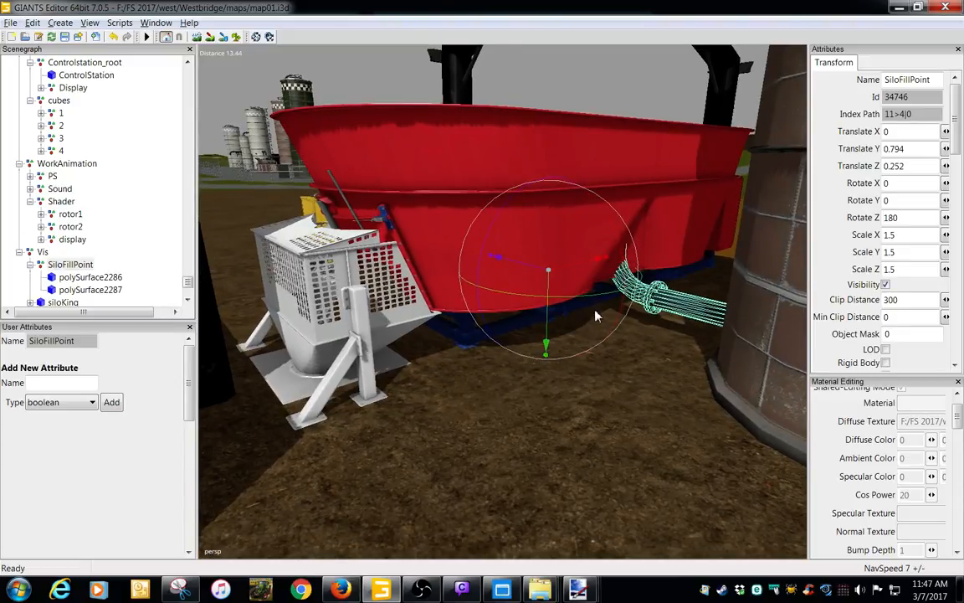
{"action": "left_click_drag", "start_coordinate": [576, 267], "coordinate": [358, 406]}
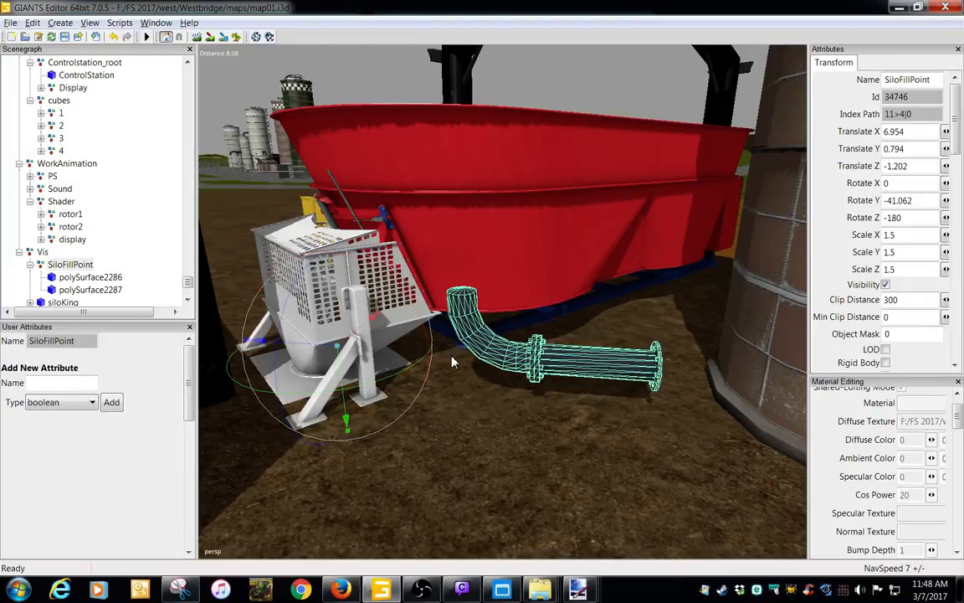
Try to slide the elbow pipe polySurface2286 away from the straight pipe towards the hopper, and undo the move
{"action": "middle_click_drag", "start_coordinate": [452, 362], "coordinate": [427, 353]}
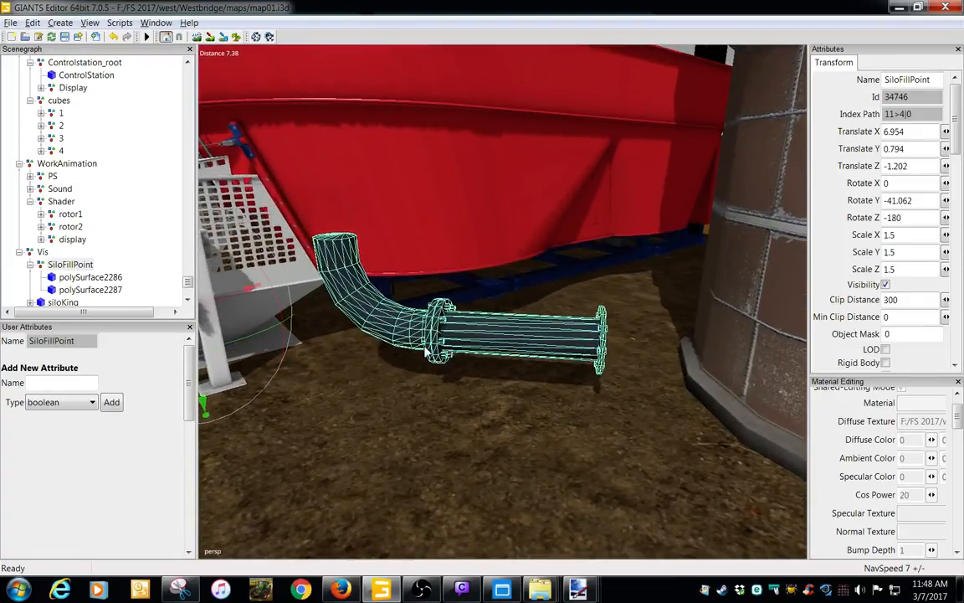
{"action": "left_click", "coordinate": [377, 328]}
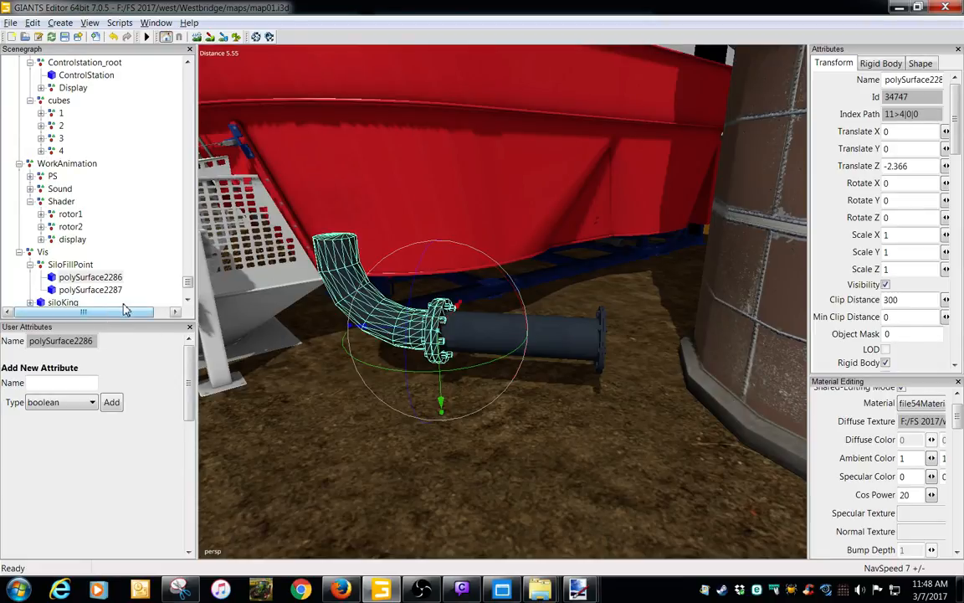
{"action": "middle_click_drag", "start_coordinate": [284, 332], "coordinate": [272, 352]}
{"action": "left_click_drag", "start_coordinate": [467, 324], "coordinate": [350, 328]}
{"action": "scroll", "coordinate": [427, 334], "scroll_direction": "up", "scroll_amount": 3}
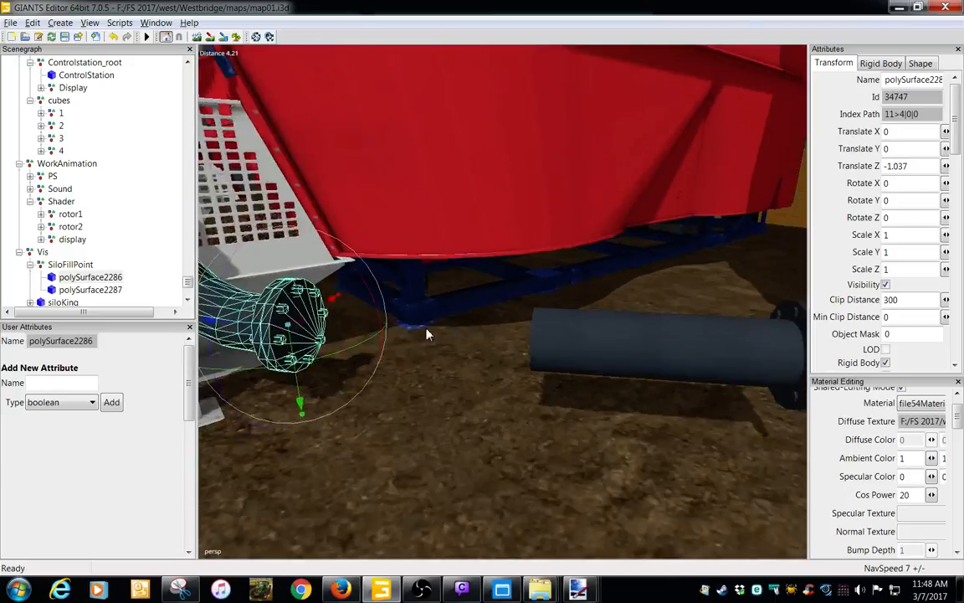
{"action": "scroll", "coordinate": [426, 335], "scroll_direction": "down", "scroll_amount": 3}
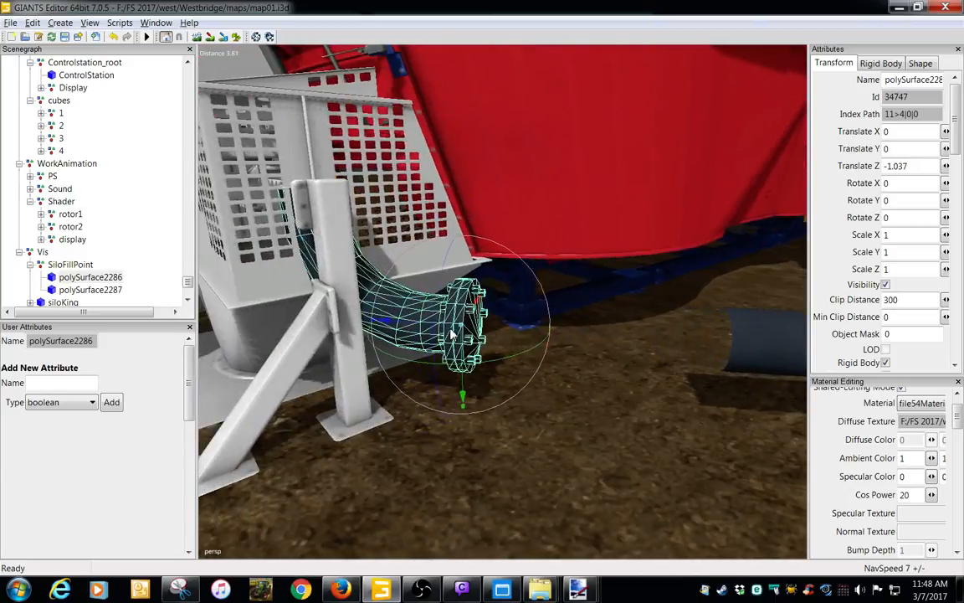
{"action": "key", "text": "ctrl+z"}
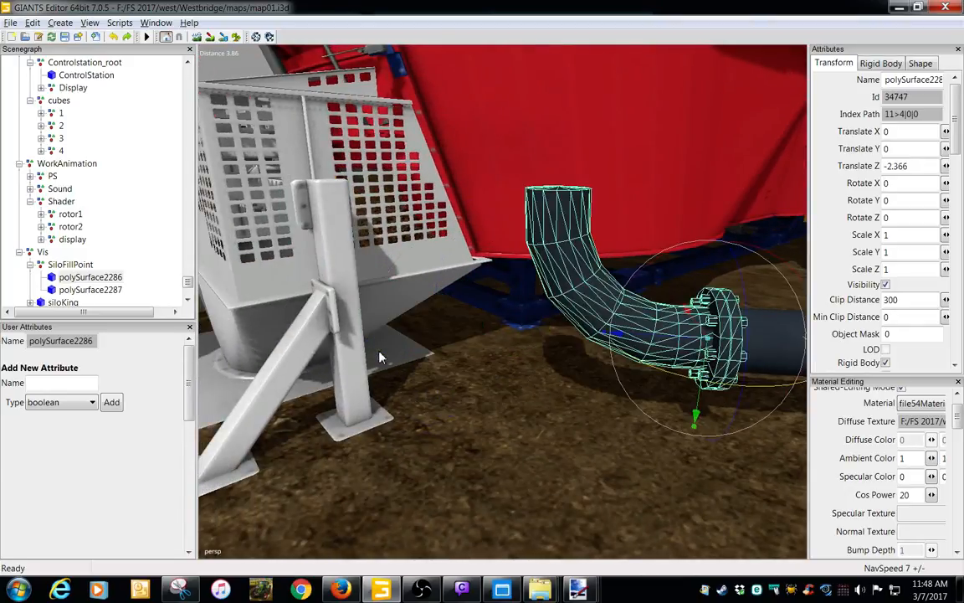
Move the whole SiloFillPoint group into the white hopper at about X 9.092, Y 0.682, Z 1.252
{"action": "left_click", "coordinate": [77, 264]}
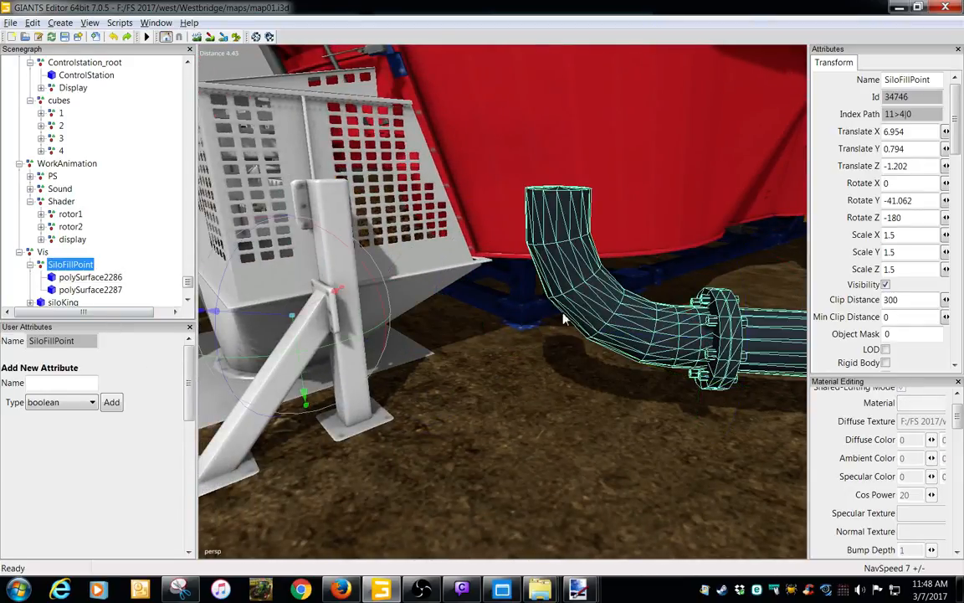
{"action": "scroll", "coordinate": [589, 366], "scroll_direction": "down", "scroll_amount": 2}
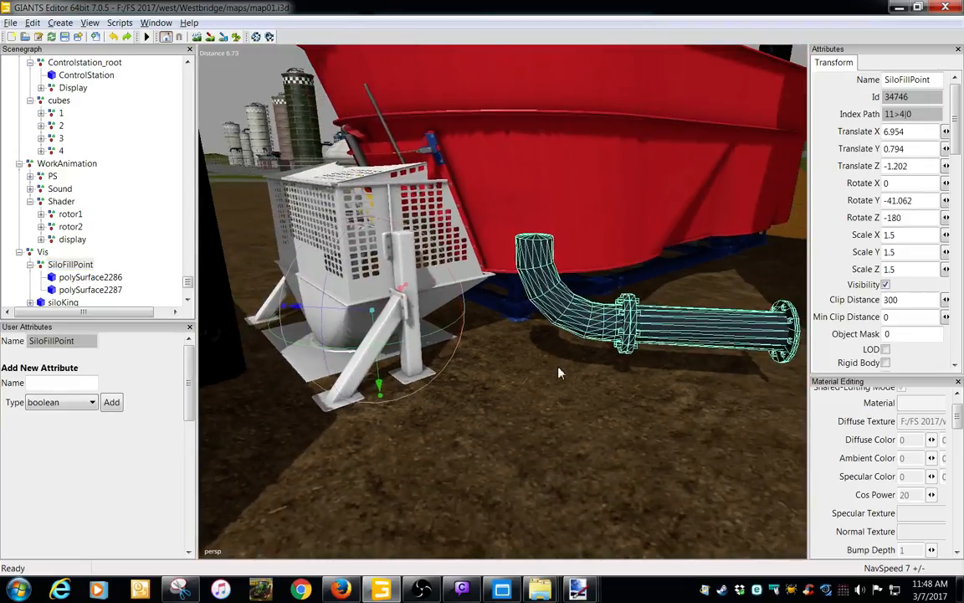
{"action": "left_click_drag", "start_coordinate": [350, 317], "coordinate": [180, 287]}
{"action": "left_click", "coordinate": [180, 288]}
{"action": "left_click_drag", "start_coordinate": [230, 327], "coordinate": [282, 334], "text": "alt"}
{"action": "scroll", "coordinate": [285, 335], "scroll_direction": "up", "scroll_amount": 4}
{"action": "scroll", "coordinate": [309, 338], "scroll_direction": "up", "scroll_amount": 1}
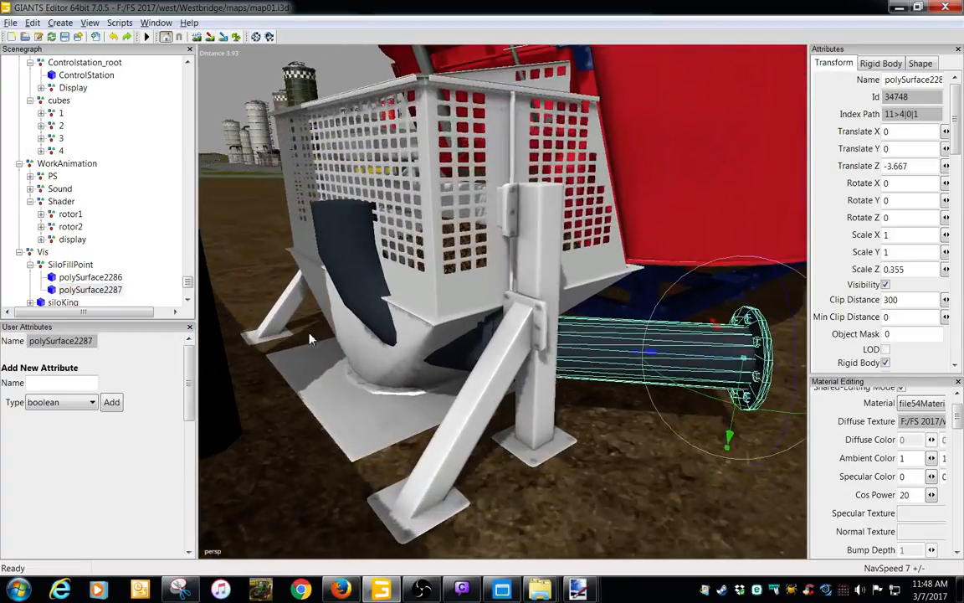
Reposition the SiloFillPoint group to about X 7.344, Y 0.383, Z 0.986 so the elbow enters the hopper from below
{"action": "left_click", "coordinate": [80, 264]}
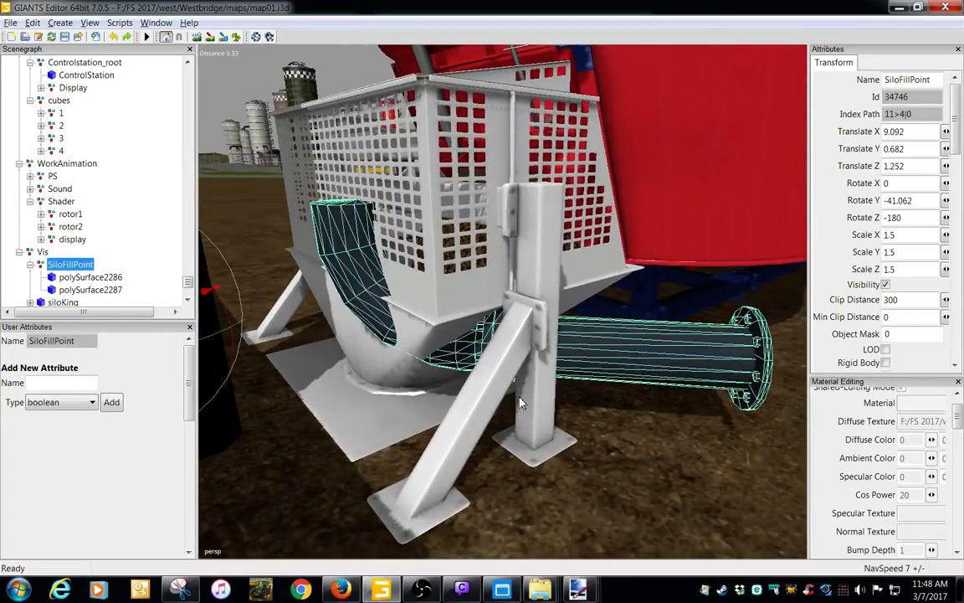
{"action": "scroll", "coordinate": [433, 378], "scroll_direction": "down", "scroll_amount": 8}
{"action": "left_click_drag", "start_coordinate": [402, 435], "coordinate": [387, 314], "text": "alt"}
{"action": "left_click_drag", "start_coordinate": [388, 315], "coordinate": [364, 335], "text": "alt"}
{"action": "scroll", "coordinate": [406, 331], "scroll_direction": "up", "scroll_amount": 5}
{"action": "scroll", "coordinate": [404, 340], "scroll_direction": "up", "scroll_amount": 2}
{"action": "scroll", "coordinate": [390, 341], "scroll_direction": "down", "scroll_amount": 1}
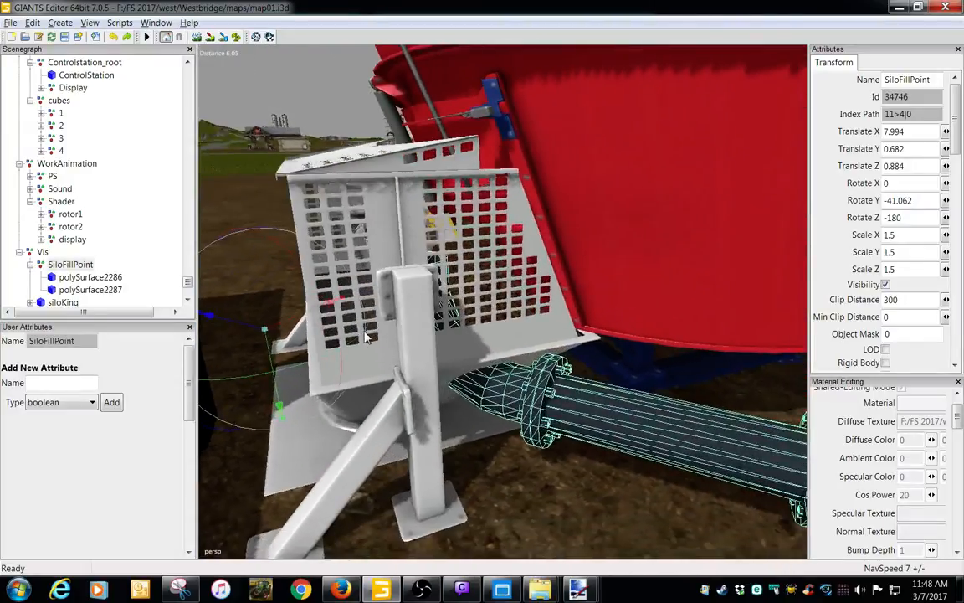
{"action": "left_click_drag", "start_coordinate": [251, 326], "coordinate": [333, 371]}
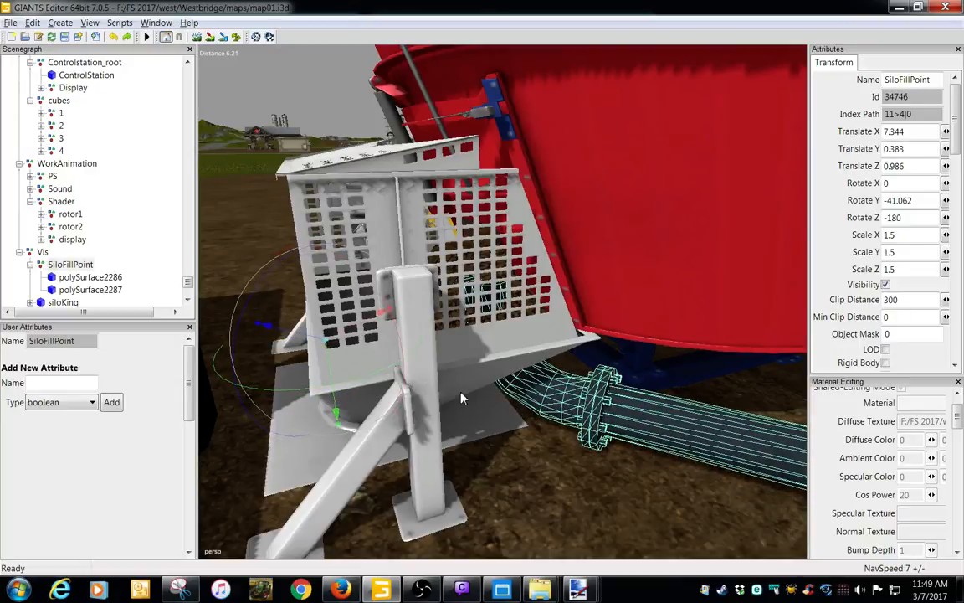
Try a Scale X of 2 on the elbow pipe polySurface2286, restore it to 1, and set Scale Z to 2
{"action": "scroll", "coordinate": [507, 395], "scroll_direction": "down", "scroll_amount": 3}
{"action": "left_click_drag", "start_coordinate": [507, 396], "coordinate": [467, 395], "text": "alt"}
{"action": "scroll", "coordinate": [468, 395], "scroll_direction": "up", "scroll_amount": 1}
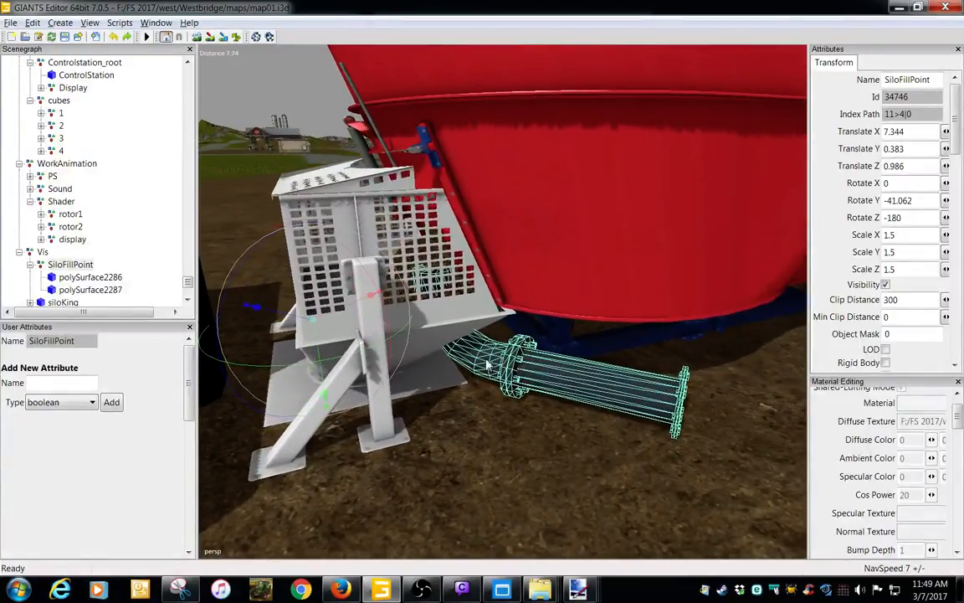
{"action": "left_click", "coordinate": [84, 278]}
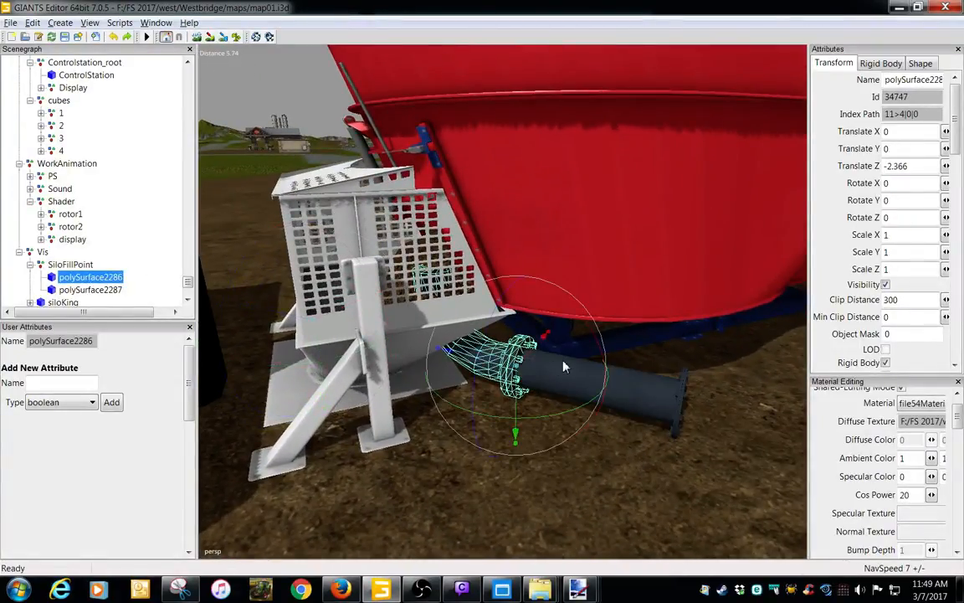
{"action": "left_click", "coordinate": [892, 235]}
{"action": "type", "text": "2"}
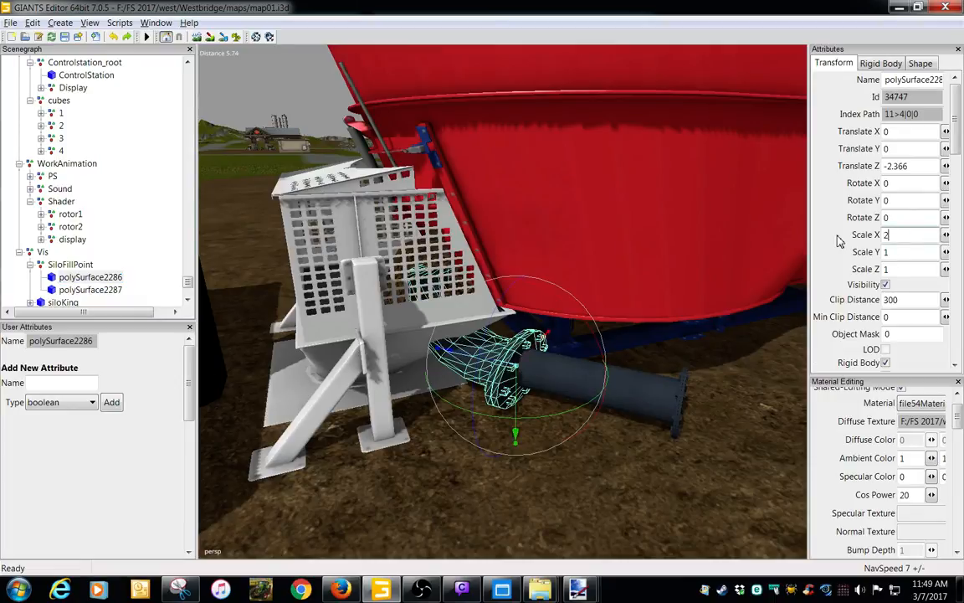
{"action": "type", "text": "1"}
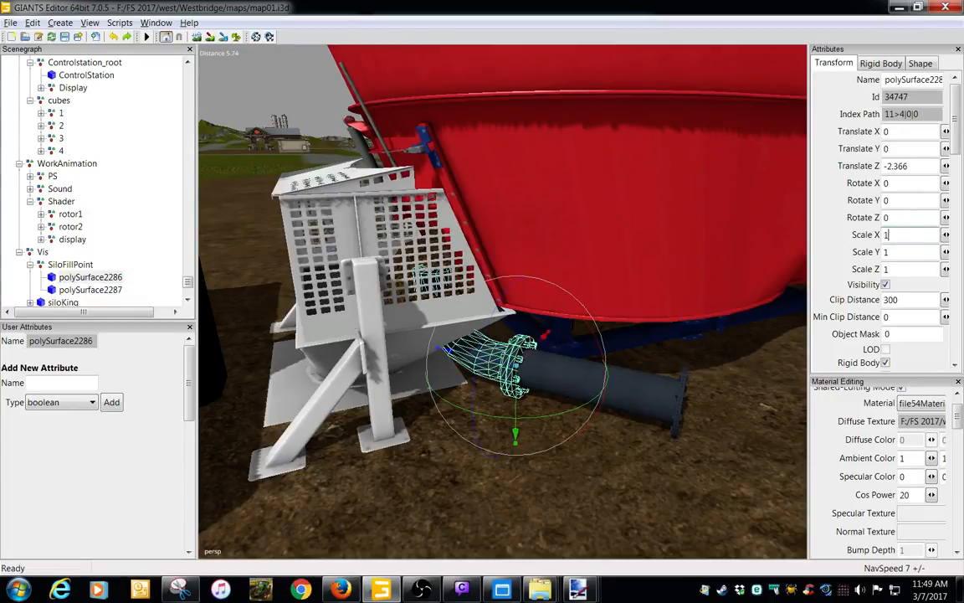
{"action": "type", "text": "2"}
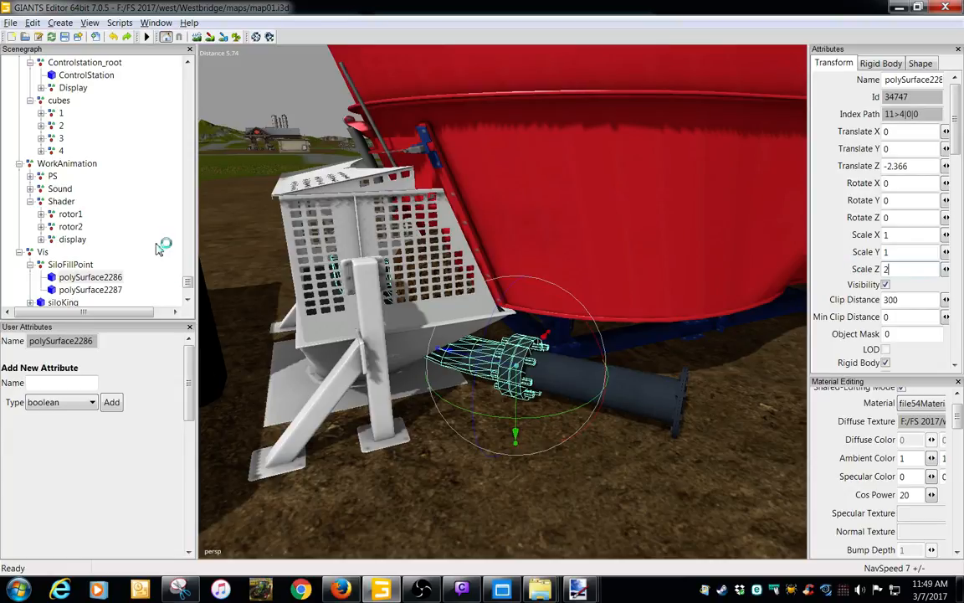
Pull the SiloFillPoint group out of the hopper into the open ground in front of it
{"action": "left_click", "coordinate": [74, 264]}
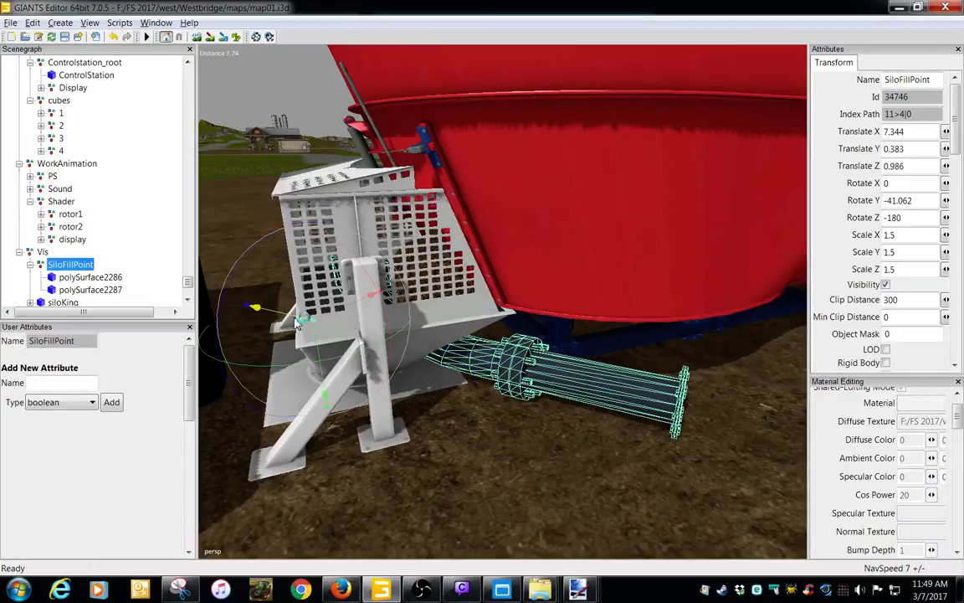
{"action": "left_click_drag", "start_coordinate": [297, 327], "coordinate": [360, 389]}
{"action": "scroll", "coordinate": [360, 390], "scroll_direction": "down", "scroll_amount": 3}
Shrink the elbow pipe polySurface2286 along Z, trying a Scale Z of .75 and settling on .5
{"action": "left_click", "coordinate": [89, 277]}
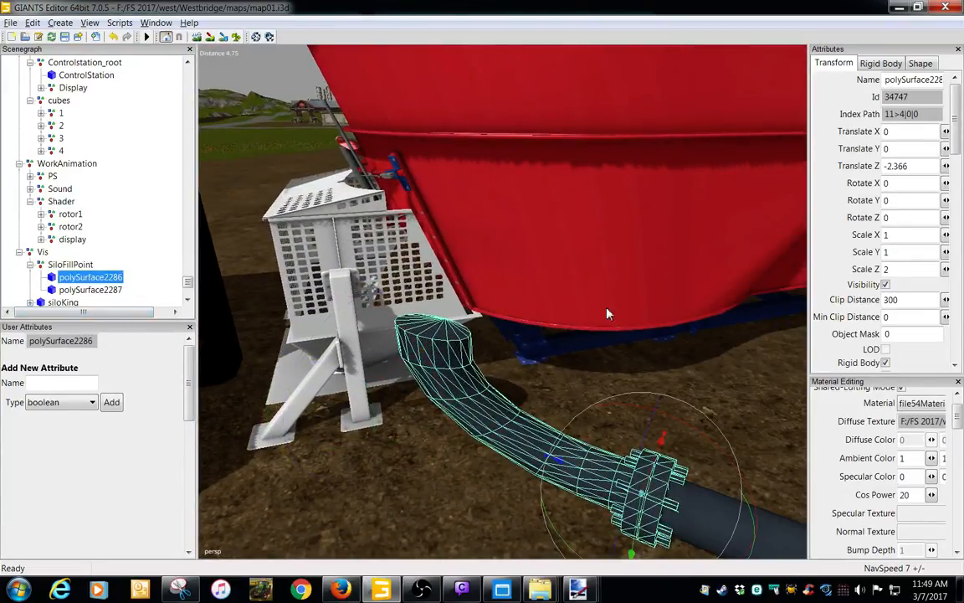
{"action": "double_click", "coordinate": [905, 270]}
{"action": "type", "text": ".75"}
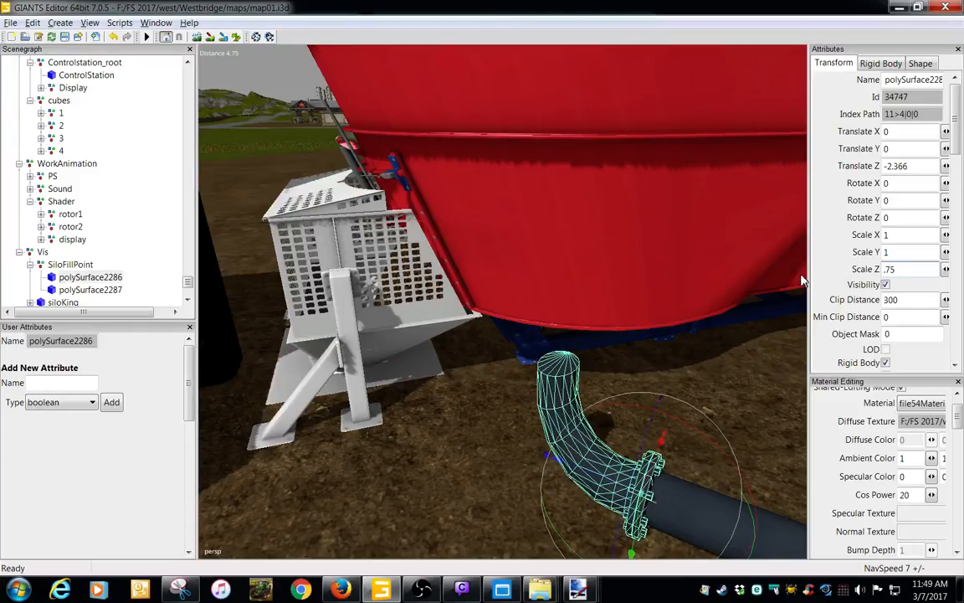
{"action": "type", "text": ".5"}
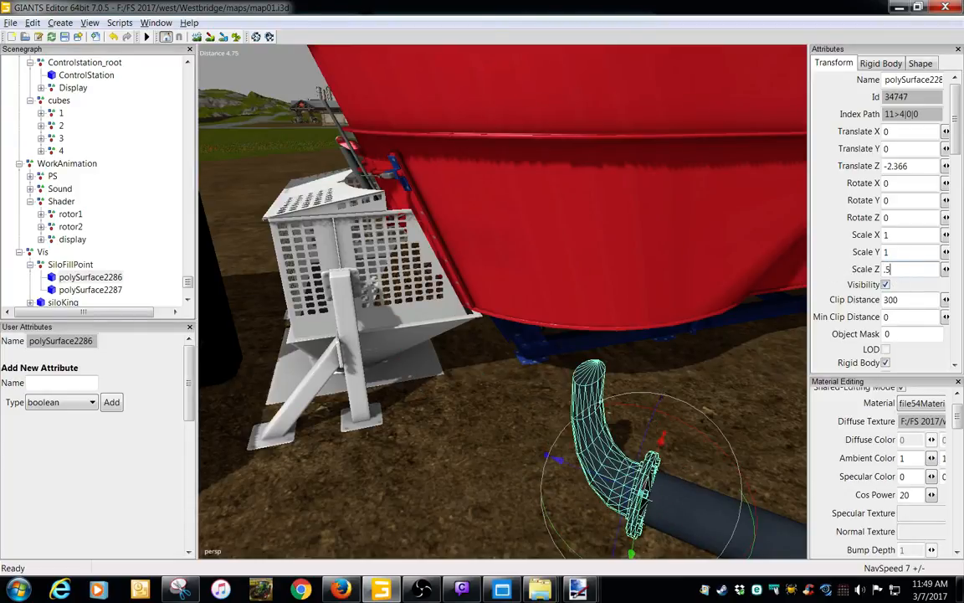
{"action": "left_click", "coordinate": [442, 452]}
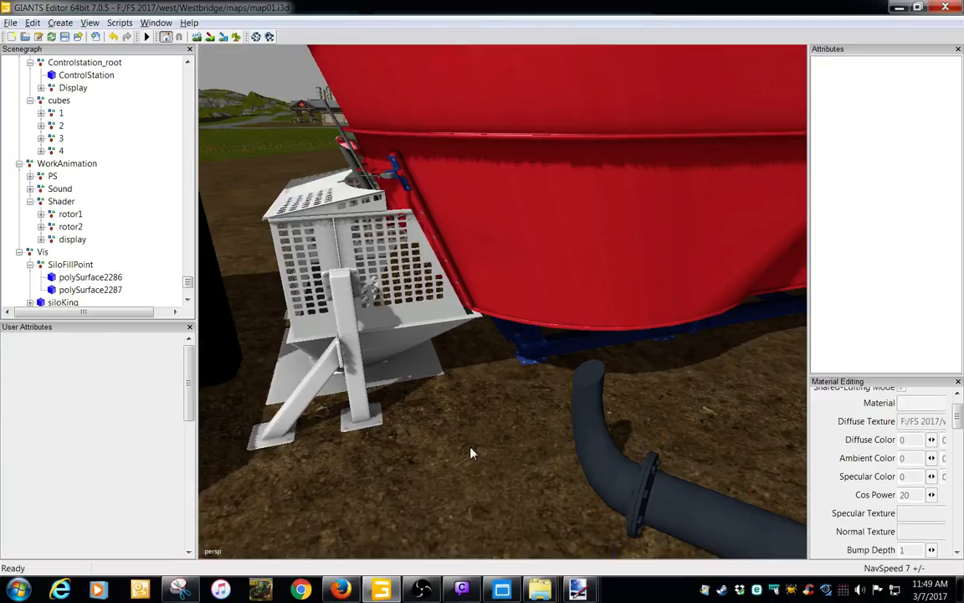
Move the SiloFillPoint group back under the white hopper at about X 7.601, Y 0.383, Z 1.203
{"action": "left_click_drag", "start_coordinate": [475, 452], "coordinate": [456, 416], "text": "alt"}
{"action": "left_click", "coordinate": [71, 264]}
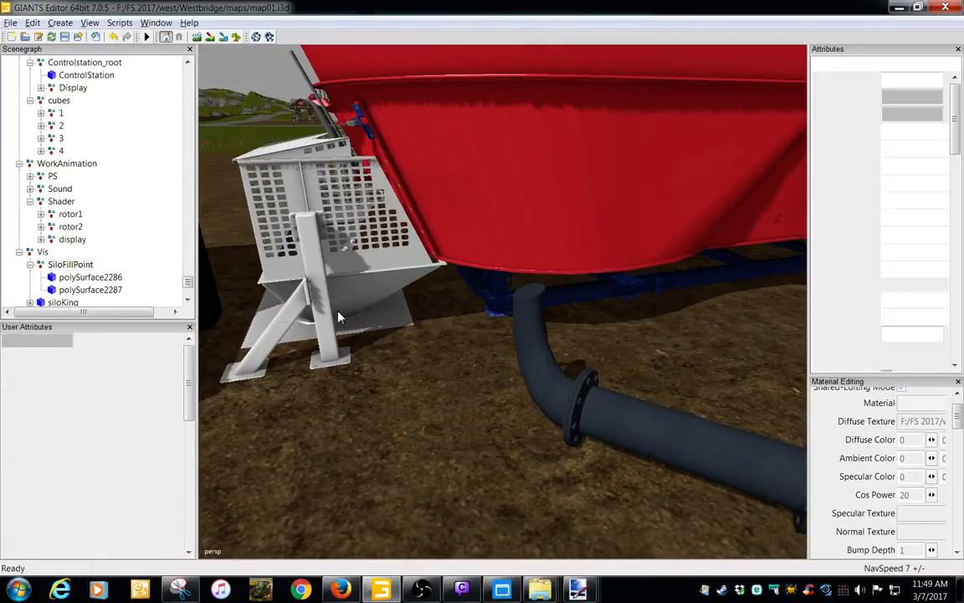
{"action": "left_click_drag", "start_coordinate": [313, 325], "coordinate": [209, 256]}
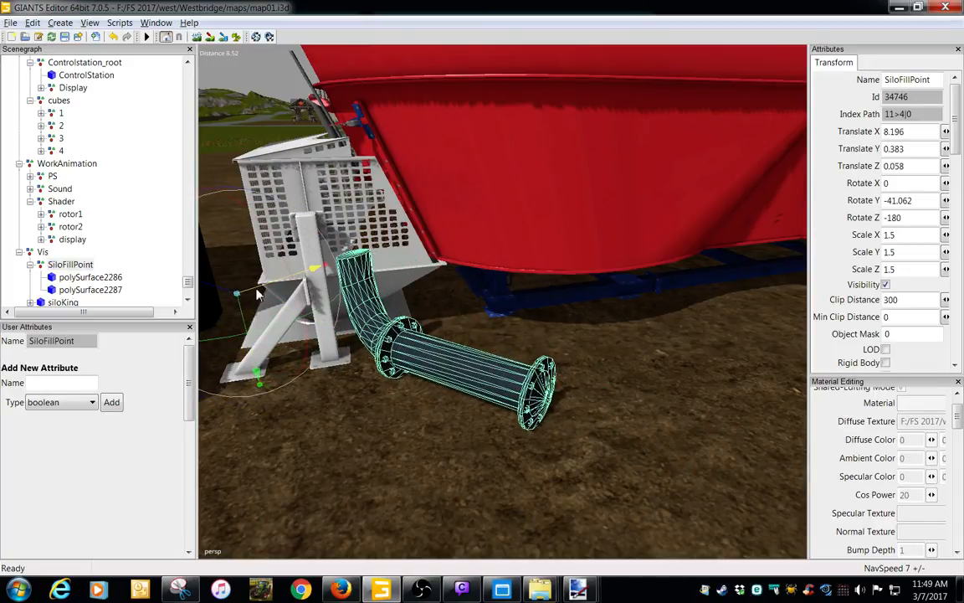
{"action": "left_click_drag", "start_coordinate": [257, 293], "coordinate": [263, 266]}
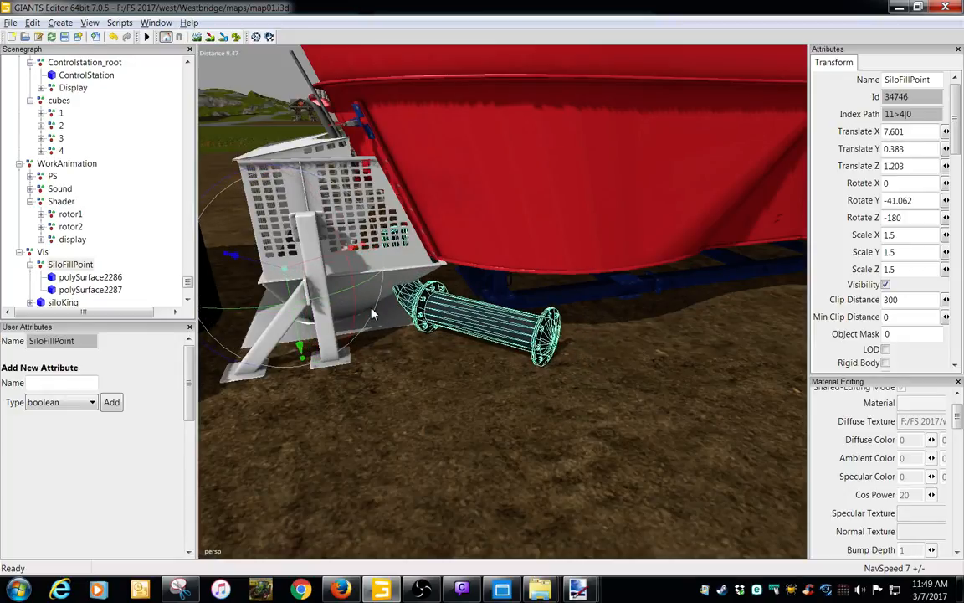
Set the elbow pipe polySurface2286 to a Scale Z of .25 and shift the SiloFillPoint group to about X 8.056, Z 1.273
{"action": "left_click_drag", "start_coordinate": [360, 308], "coordinate": [411, 328], "text": "alt"}
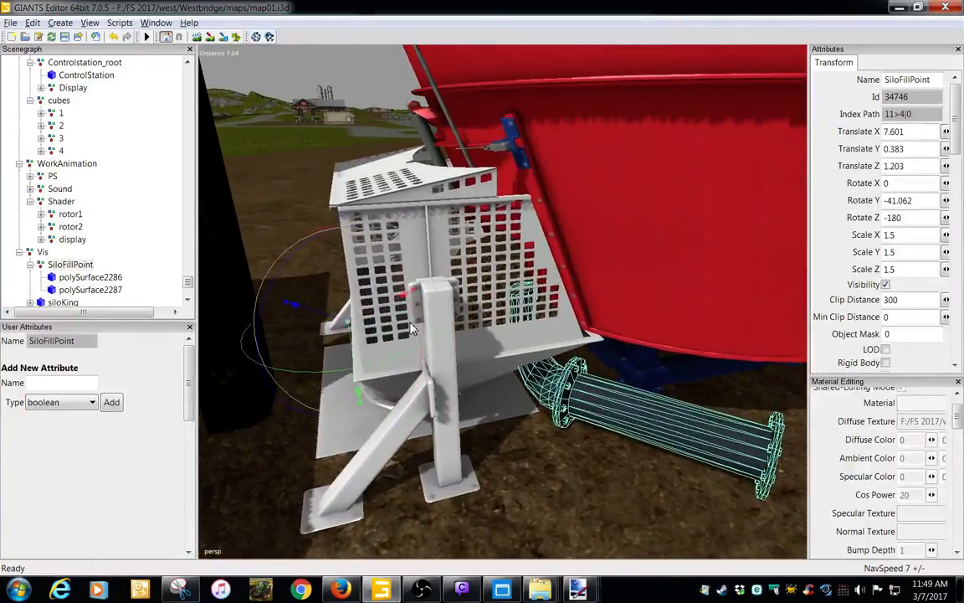
{"action": "left_click", "coordinate": [118, 279]}
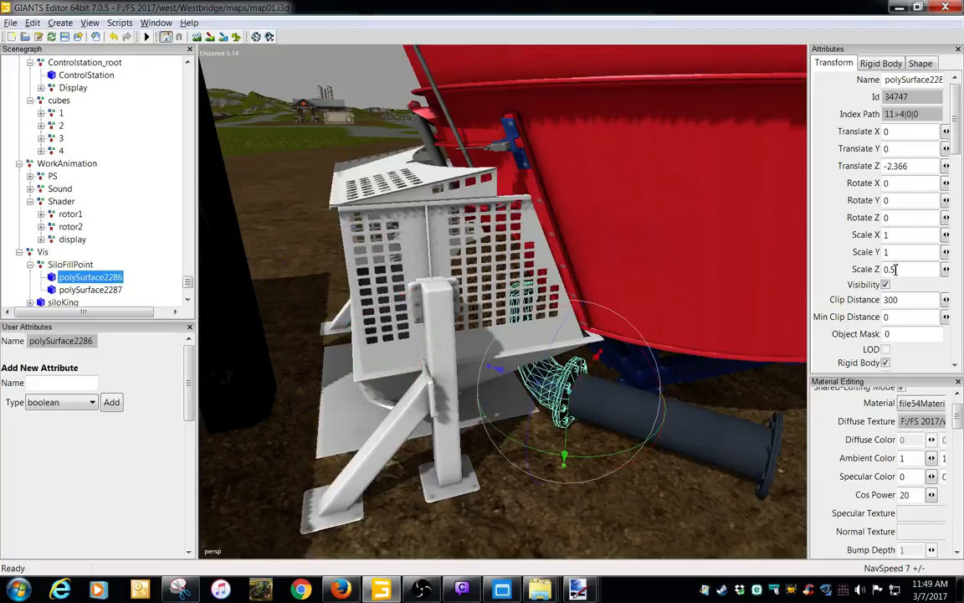
{"action": "double_click", "coordinate": [891, 268]}
{"action": "key", "text": "BackSpace"}
{"action": "type", "text": ".25"}
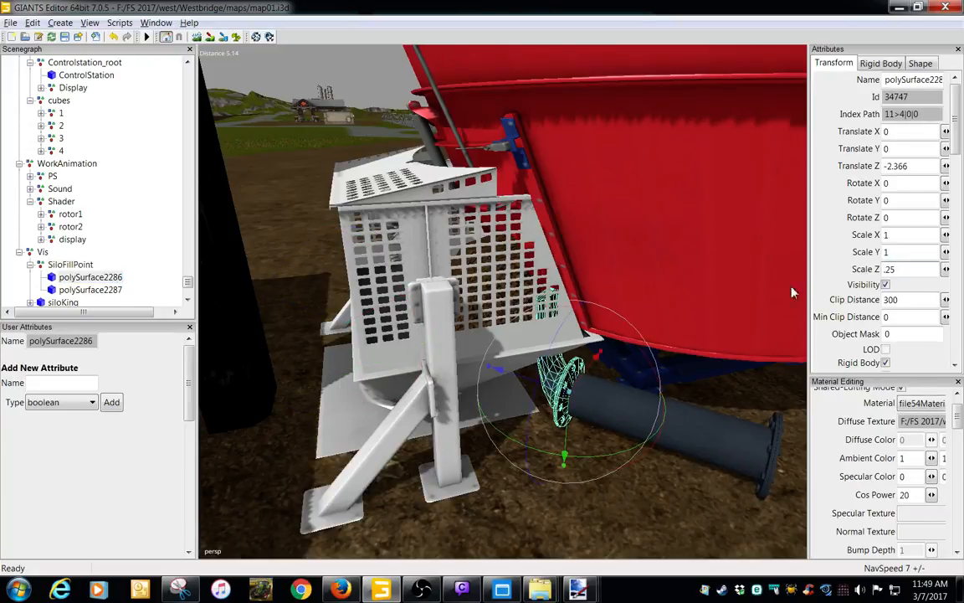
{"action": "left_click", "coordinate": [71, 262]}
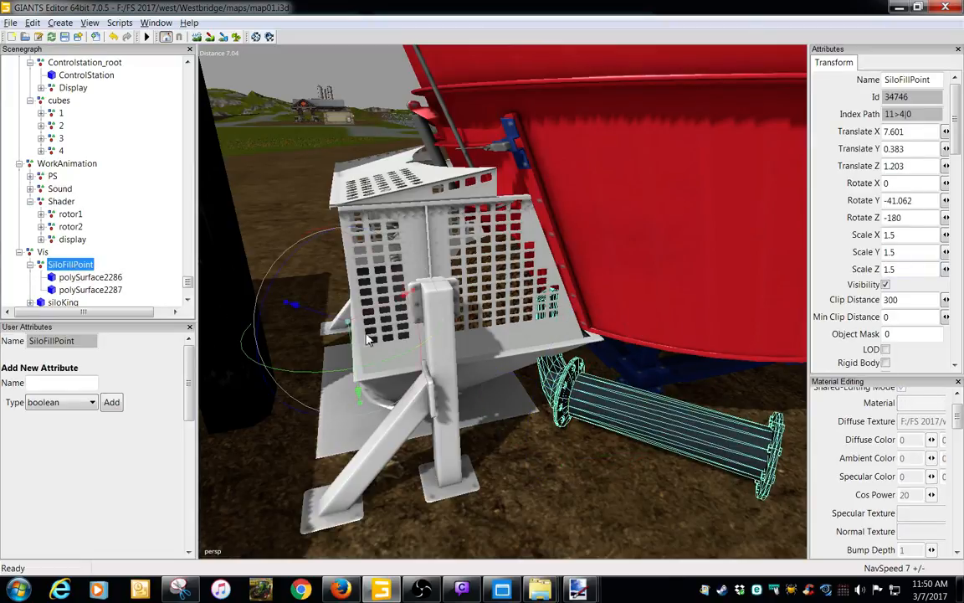
{"action": "left_click_drag", "start_coordinate": [366, 338], "coordinate": [303, 310]}
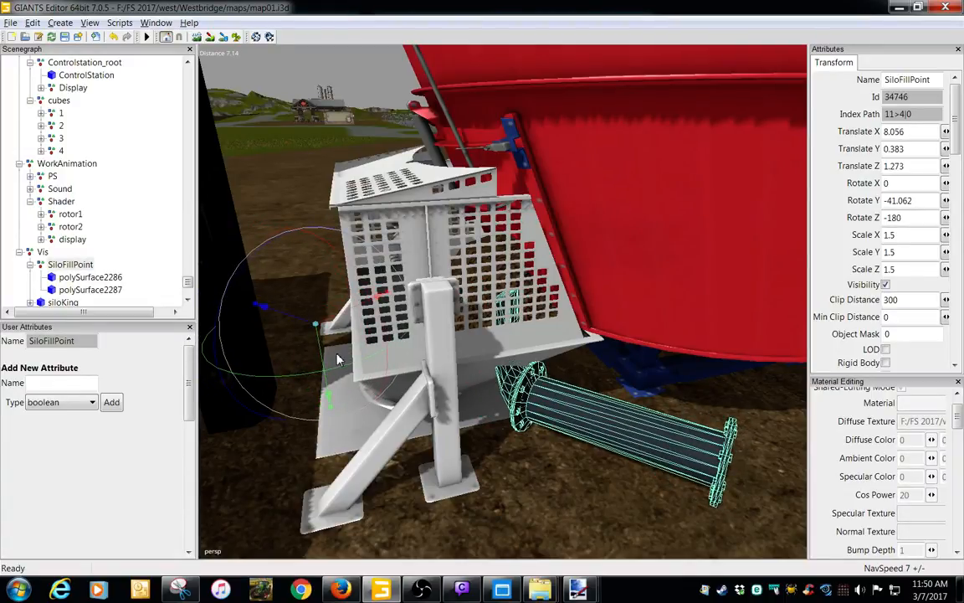
Delete the elbow pipe polySurface2286 from the SiloFillPoint group, keeping the straight flanged pipe
{"action": "scroll", "coordinate": [311, 361], "scroll_direction": "down", "scroll_amount": 2}
{"action": "left_click_drag", "start_coordinate": [307, 362], "coordinate": [349, 370], "text": "alt"}
{"action": "scroll", "coordinate": [326, 379], "scroll_direction": "up", "scroll_amount": 2}
{"action": "scroll", "coordinate": [338, 355], "scroll_direction": "up", "scroll_amount": 2}
{"action": "scroll", "coordinate": [349, 366], "scroll_direction": "down", "scroll_amount": 3}
{"action": "left_click", "coordinate": [91, 276]}
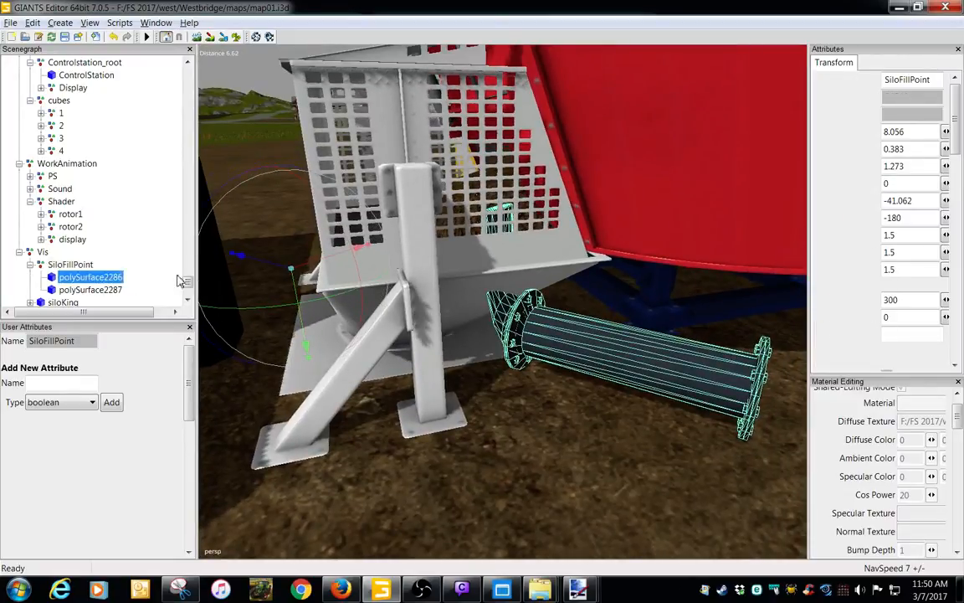
{"action": "key", "text": "Delete"}
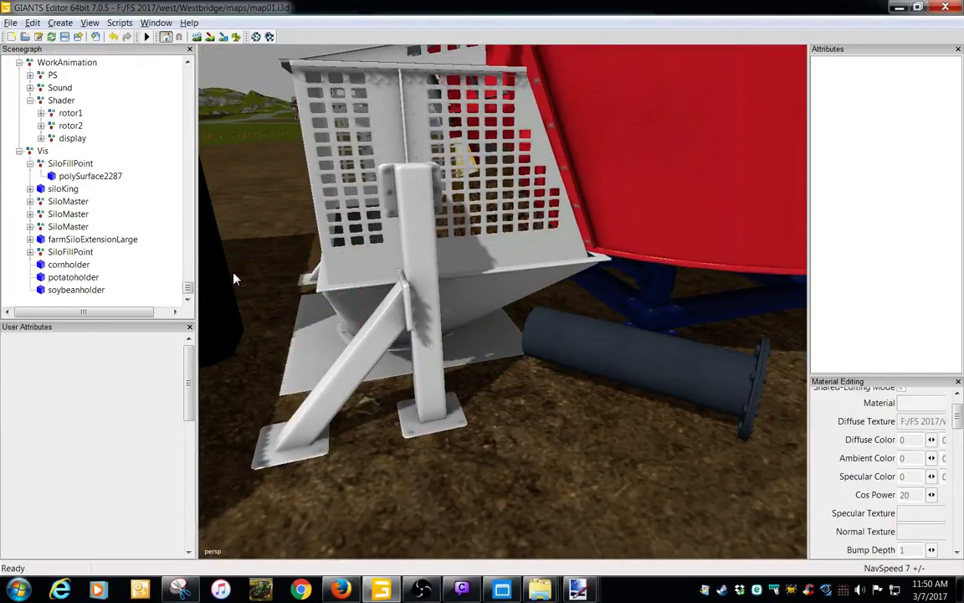
Slide the SiloFillPoint group with the straight pipe further under the white hopper, to about X 8.785, Z 2.11
{"action": "left_click", "coordinate": [609, 382]}
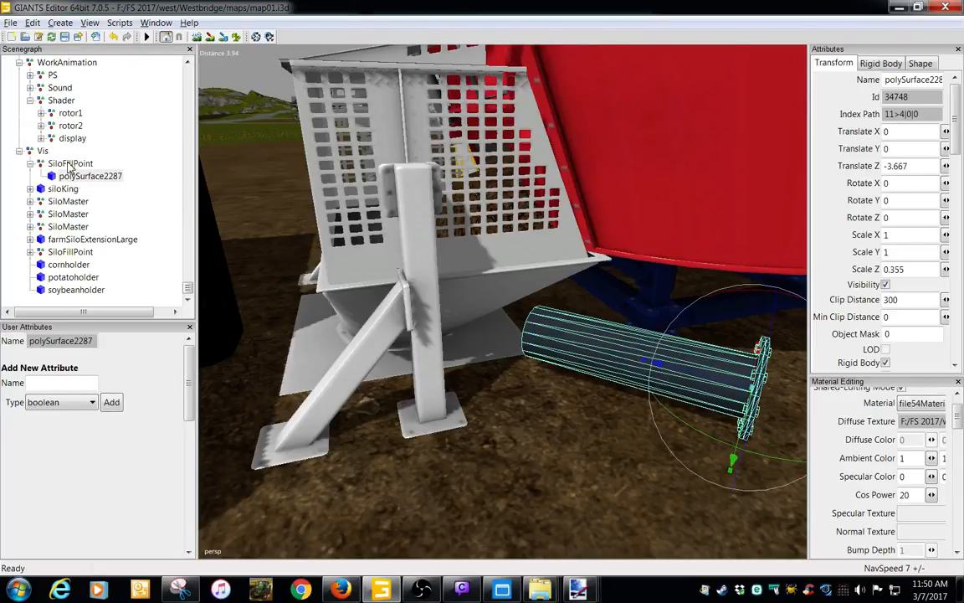
{"action": "left_click", "coordinate": [71, 164]}
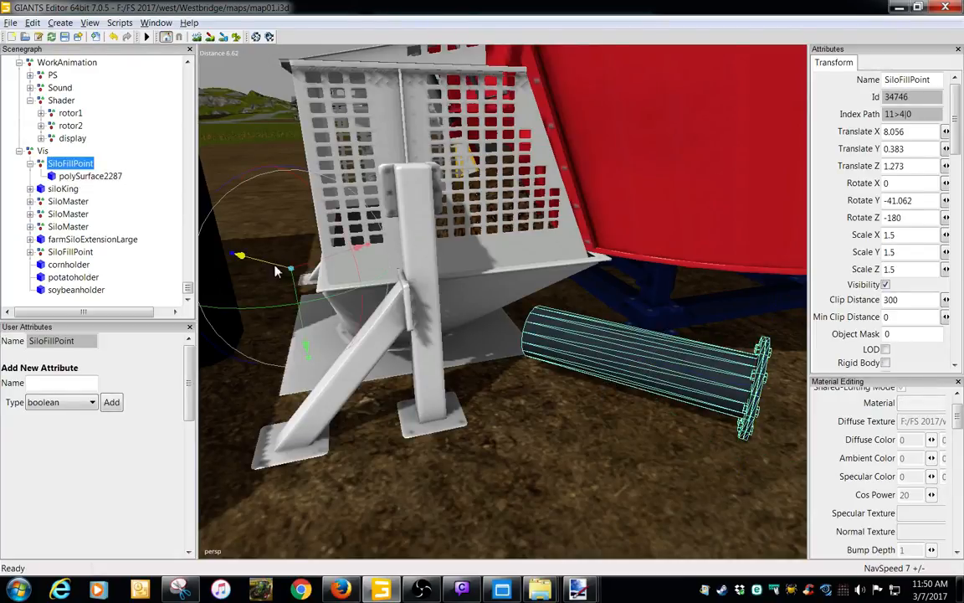
{"action": "left_click_drag", "start_coordinate": [275, 271], "coordinate": [210, 234]}
Lengthen the straight pipe polySurface2287 by setting its Scale Z to 1
{"action": "scroll", "coordinate": [334, 342], "scroll_direction": "up", "scroll_amount": 4}
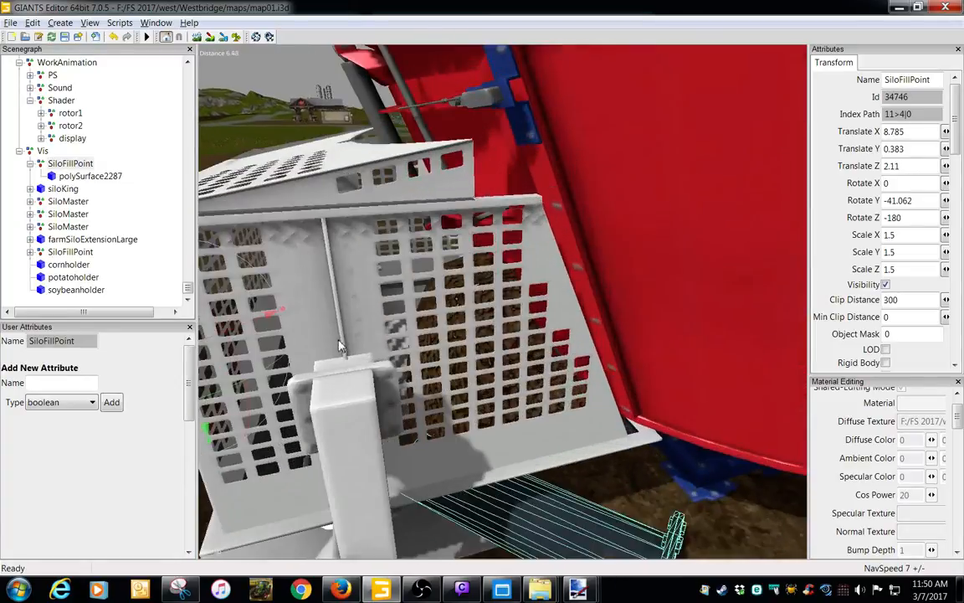
{"action": "middle_click_drag", "start_coordinate": [340, 344], "coordinate": [255, 305], "text": "alt"}
{"action": "scroll", "coordinate": [343, 345], "scroll_direction": "down", "scroll_amount": 5}
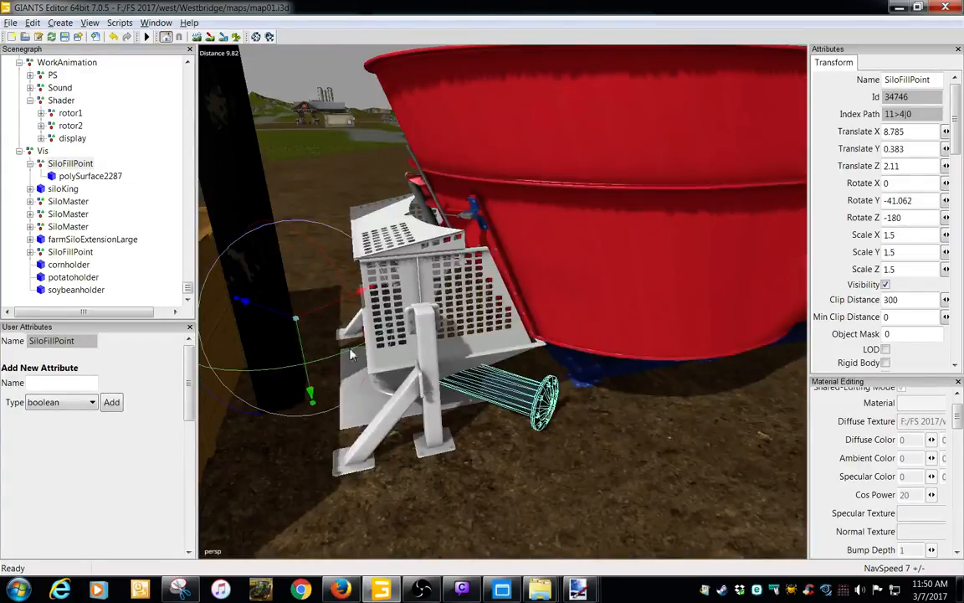
{"action": "scroll", "coordinate": [351, 353], "scroll_direction": "down", "scroll_amount": 4}
{"action": "scroll", "coordinate": [338, 370], "scroll_direction": "down", "scroll_amount": 4}
{"action": "scroll", "coordinate": [372, 368], "scroll_direction": "up", "scroll_amount": 3}
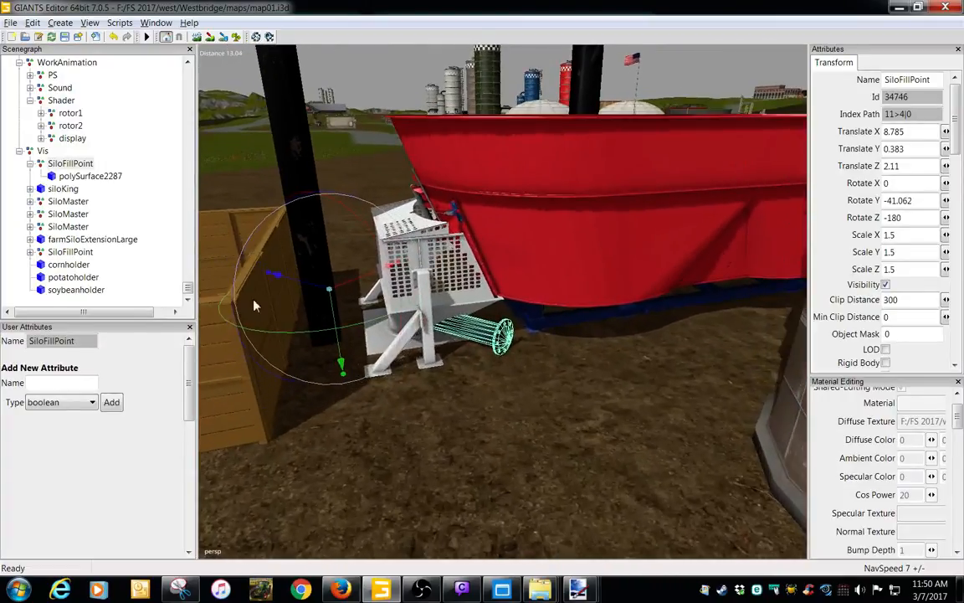
{"action": "left_click", "coordinate": [90, 175]}
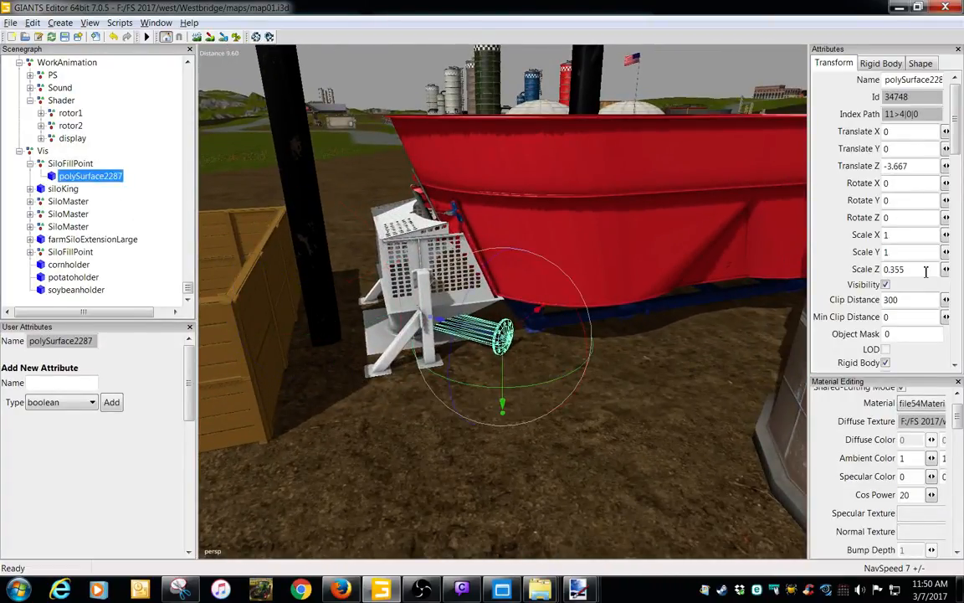
{"action": "double_click", "coordinate": [925, 269]}
{"action": "type", "text": "1"}
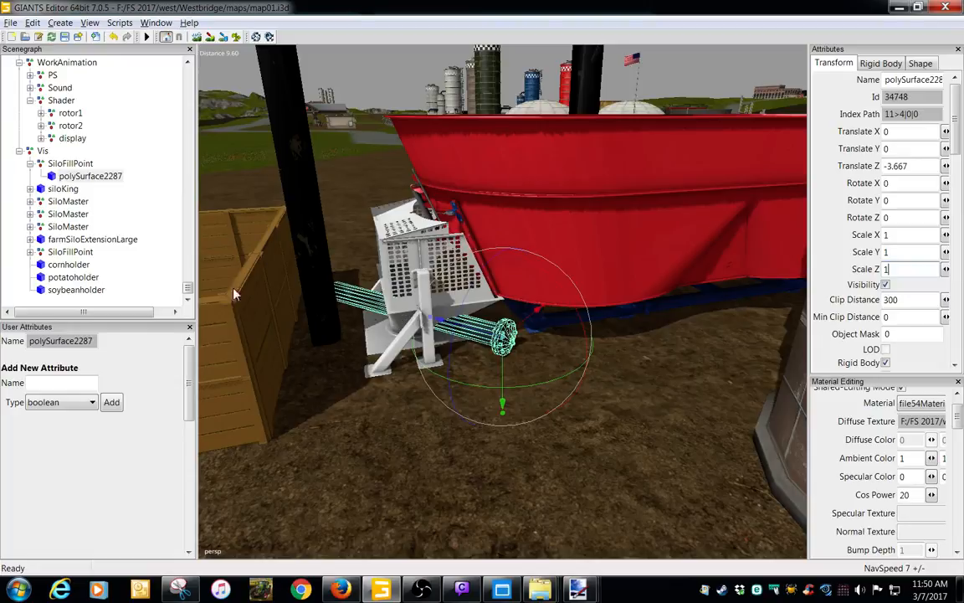
Pull the SiloFillPoint group out until the pipe starts at the hopper, at about X 6.639, Z -0.353, and adjust its height to about Y 0.305
{"action": "left_click", "coordinate": [88, 165]}
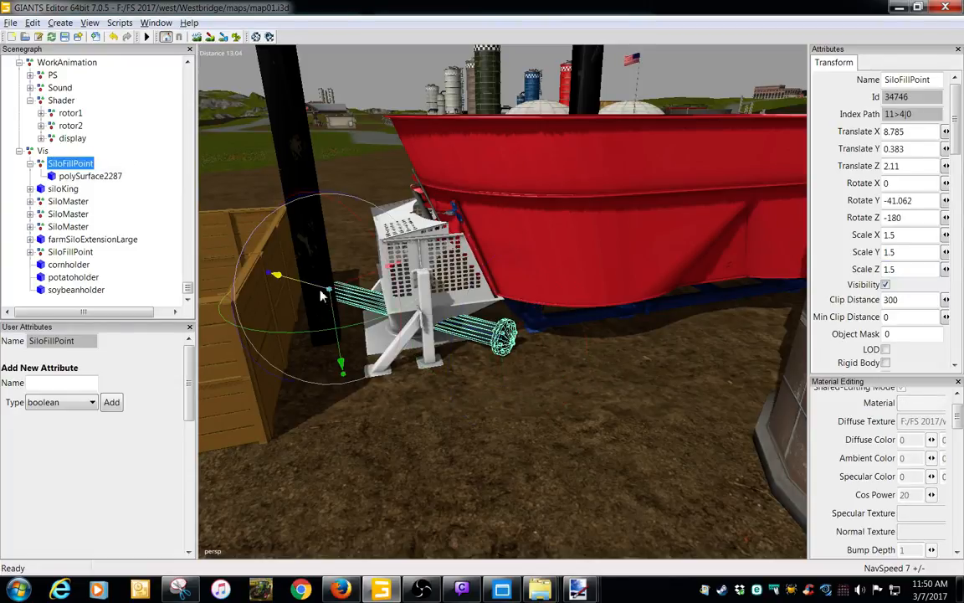
{"action": "left_click_drag", "start_coordinate": [339, 318], "coordinate": [436, 337]}
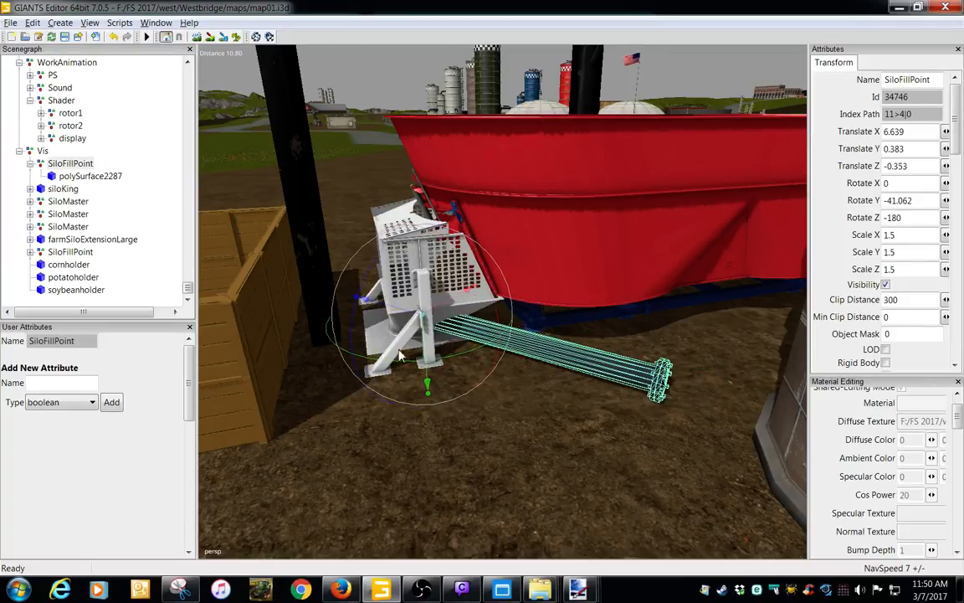
{"action": "right_click_drag", "start_coordinate": [500, 460], "coordinate": [541, 419]}
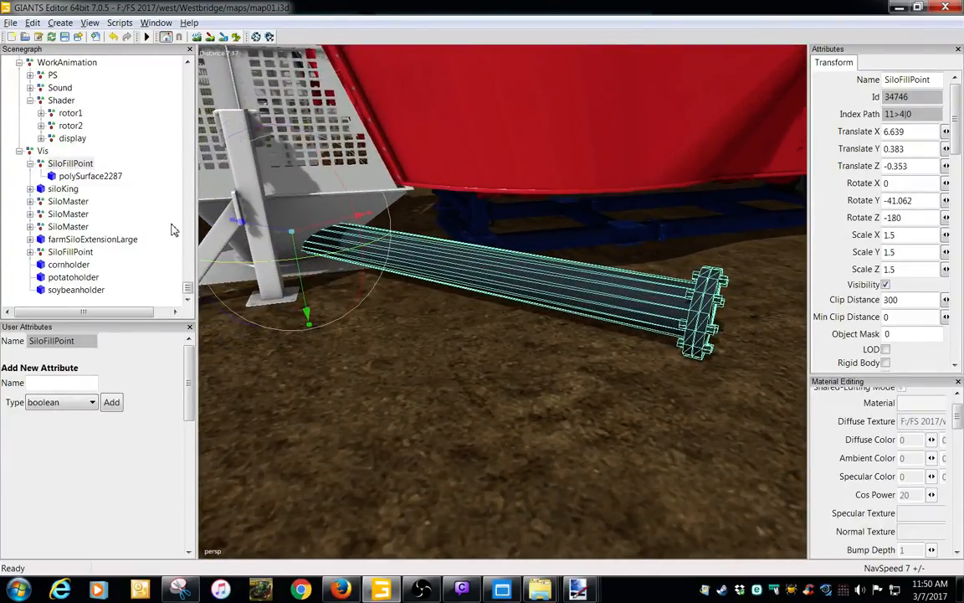
{"action": "left_click", "coordinate": [81, 164]}
{"action": "left_click_drag", "start_coordinate": [297, 258], "coordinate": [297, 261]}
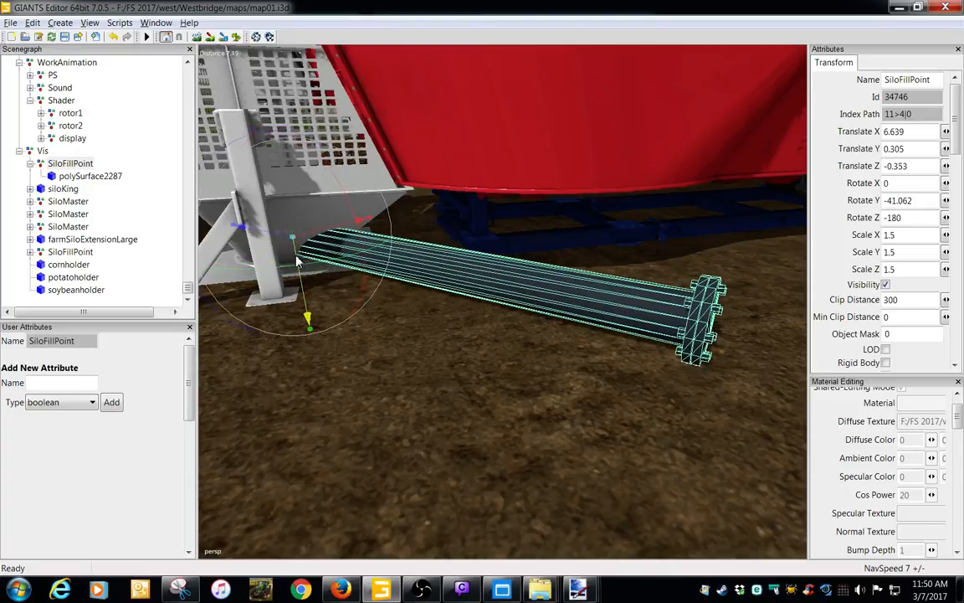
Duplicate the straight pipe polySurface2287 and slide the copy outward along its length to about Translate Z -3.997
{"action": "right_click_drag", "start_coordinate": [298, 261], "coordinate": [293, 218]}
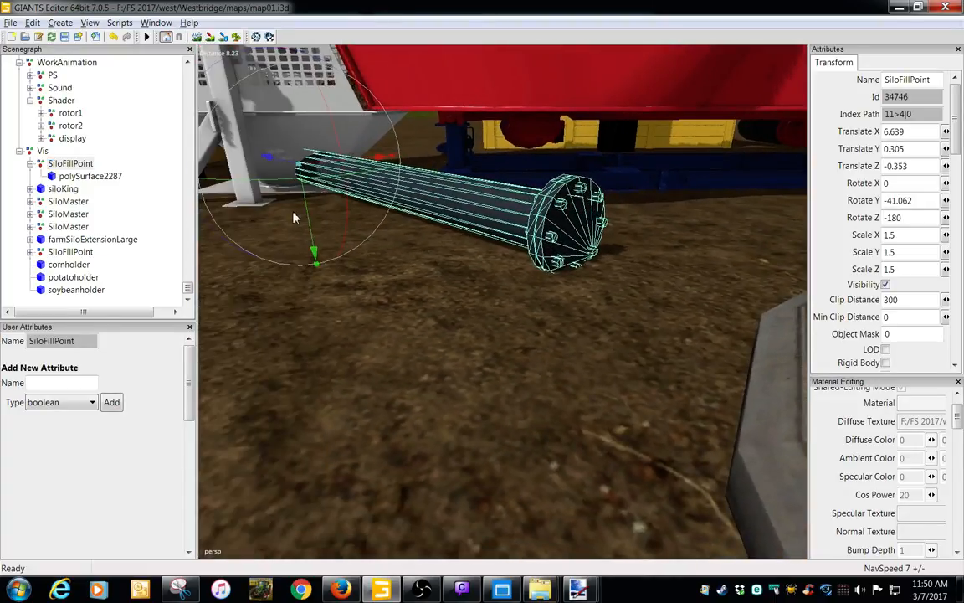
{"action": "left_click_drag", "start_coordinate": [307, 218], "coordinate": [350, 252]}
{"action": "left_click", "coordinate": [92, 175]}
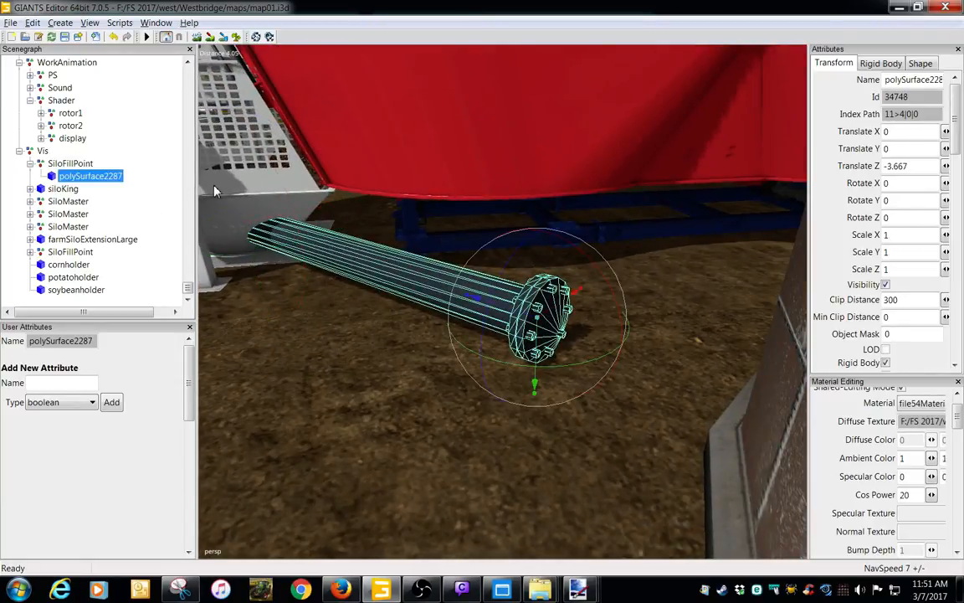
{"action": "key", "text": "ctrl+d"}
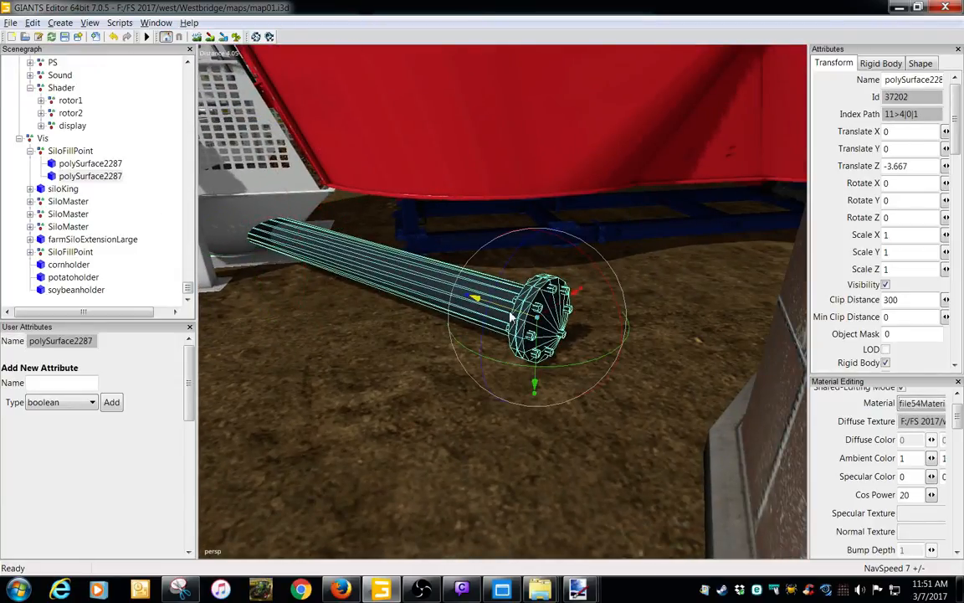
{"action": "left_click_drag", "start_coordinate": [513, 315], "coordinate": [564, 332]}
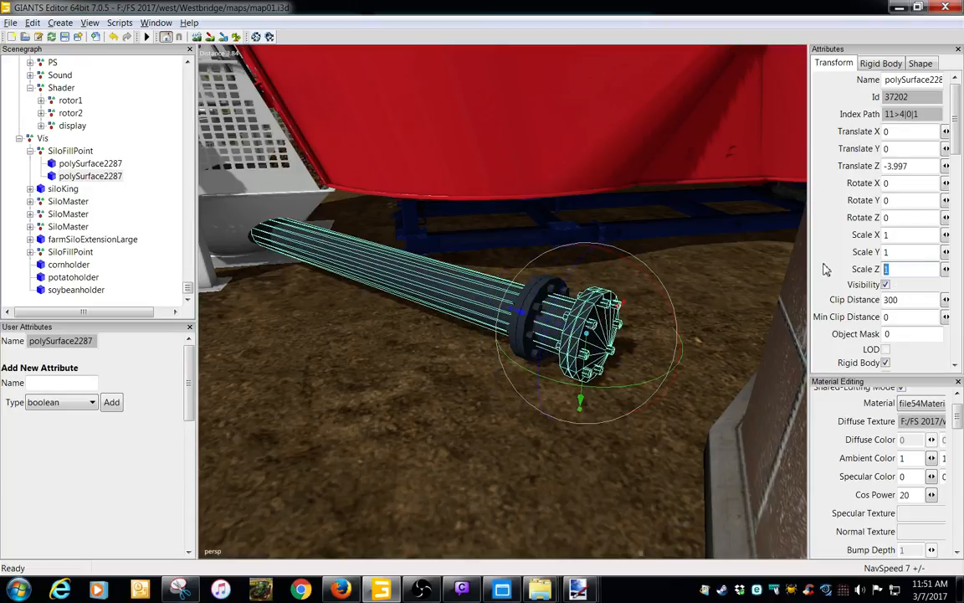
Shorten the duplicated pipe to a Scale Z of .5 after trying .2, and slide it to the brick silo at about Translate Z -4.825
{"action": "type", "text": ".2"}
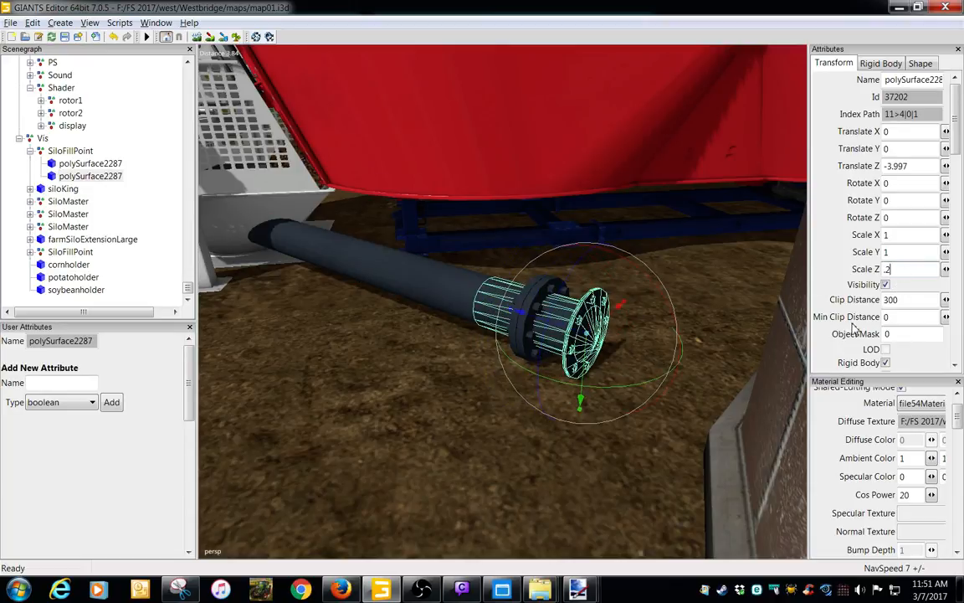
{"action": "key", "text": "BackSpace"}
{"action": "type", "text": "5"}
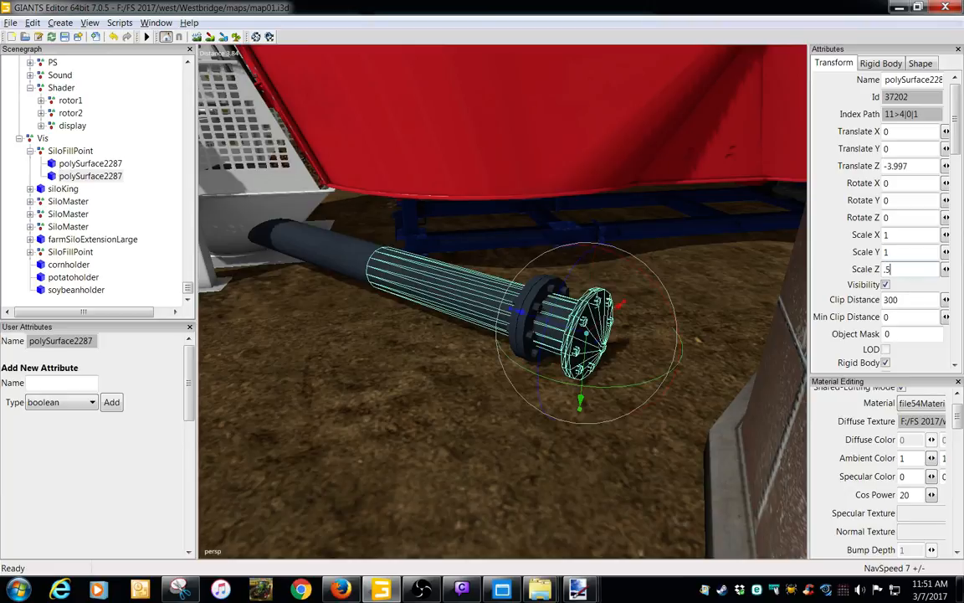
{"action": "left_click_drag", "start_coordinate": [563, 337], "coordinate": [664, 354]}
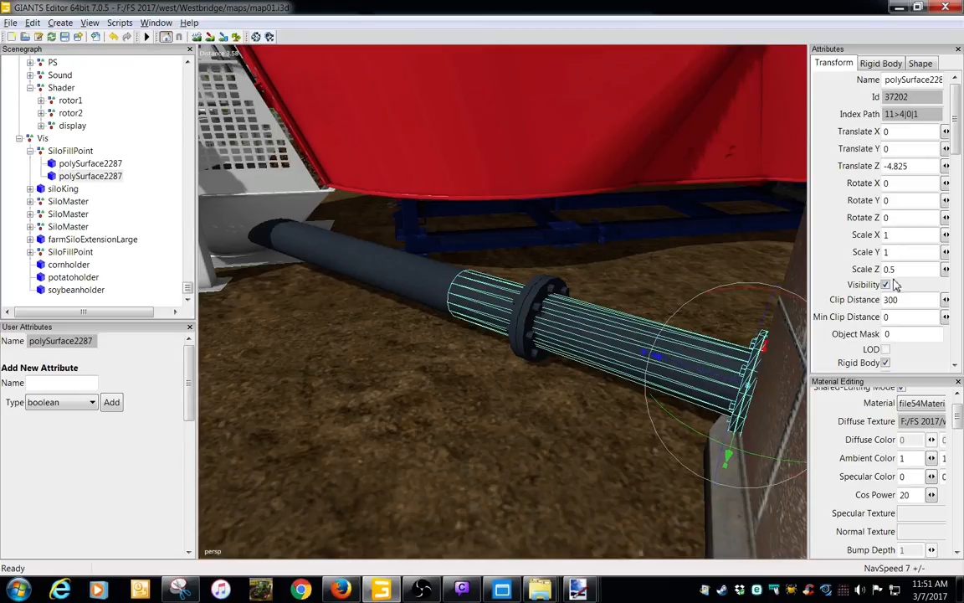
Reduce the duplicated pipe's Scale Z to 0.35, trying 0.4 first, and nudge its end flange into the silo wall at about Translate Z -4.861
{"action": "type", "text": "4"}
{"action": "key", "text": "Return"}
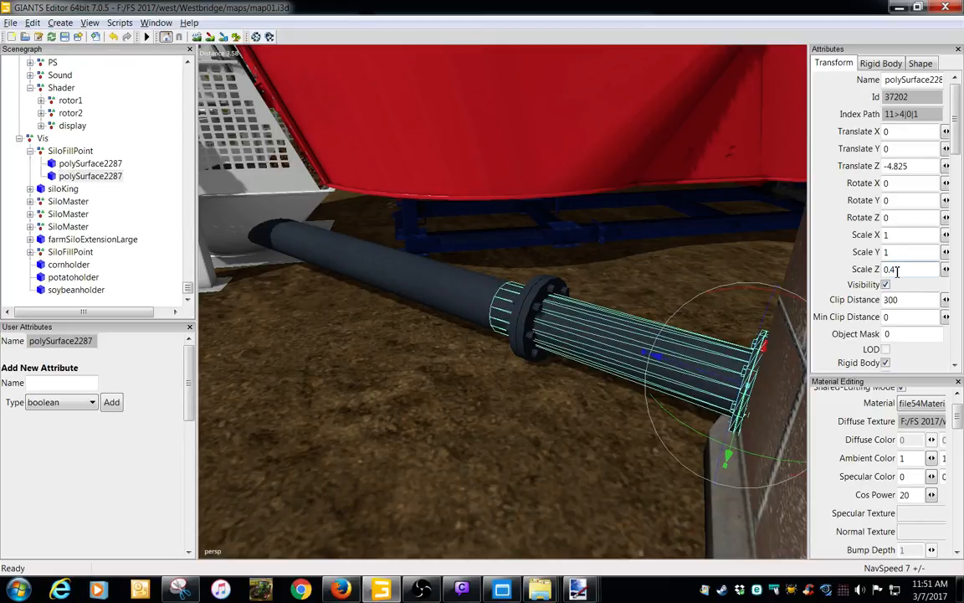
{"action": "type", "text": "35"}
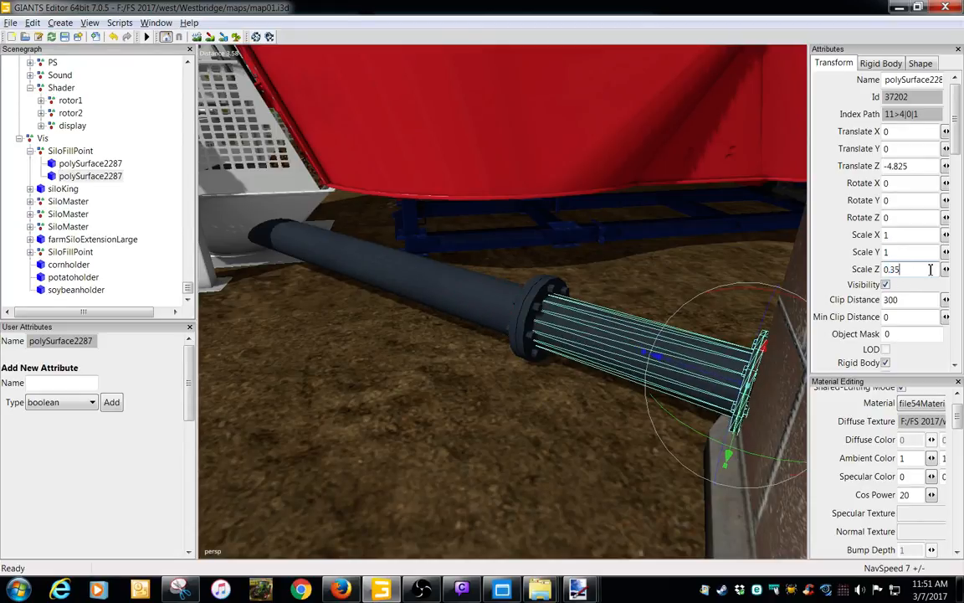
{"action": "right_click_drag", "start_coordinate": [559, 480], "coordinate": [631, 475]}
{"action": "scroll", "coordinate": [631, 474], "scroll_direction": "up", "scroll_amount": 2}
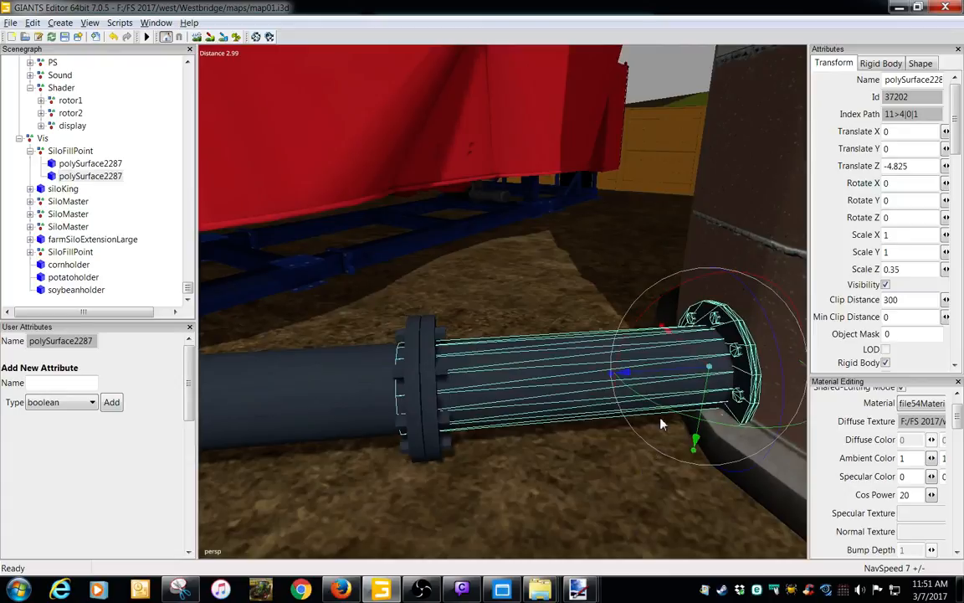
{"action": "left_click_drag", "start_coordinate": [665, 374], "coordinate": [669, 382]}
Adjust the height of the whole SiloFillPoint pipe group to about Translate Y 0.463
{"action": "middle_click_drag", "start_coordinate": [670, 381], "coordinate": [525, 467]}
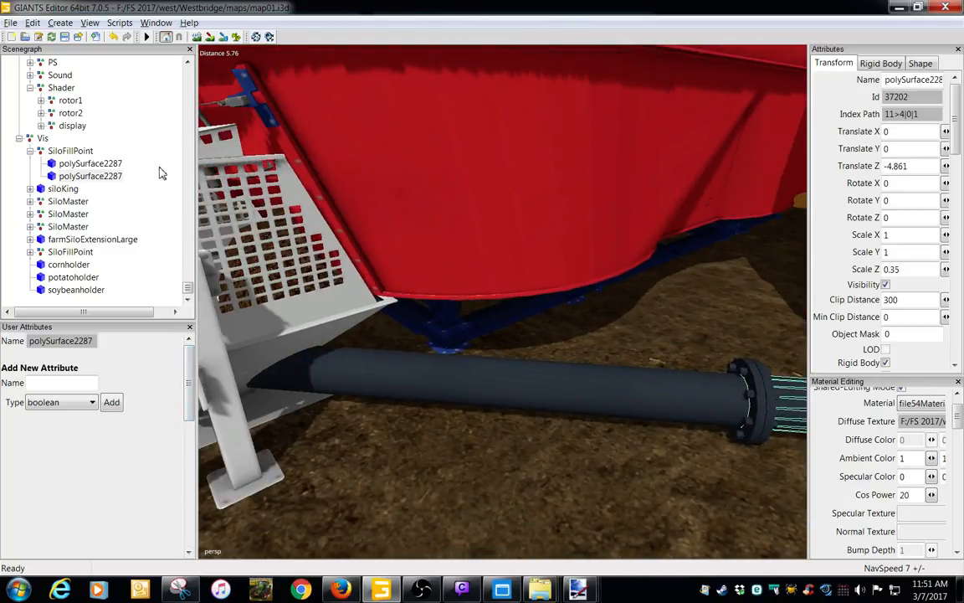
{"action": "left_click", "coordinate": [71, 151]}
{"action": "key", "text": "f"}
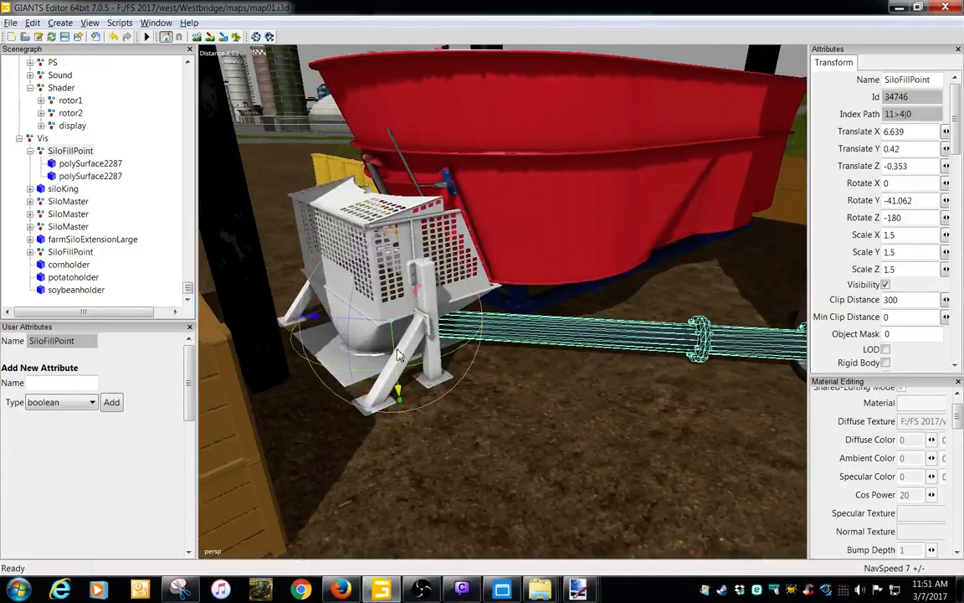
{"action": "left_click_drag", "start_coordinate": [395, 352], "coordinate": [396, 350]}
Inspect the pipe run between the white hopper and the brick silo, up close and from a distance
{"action": "key", "text": "d"}
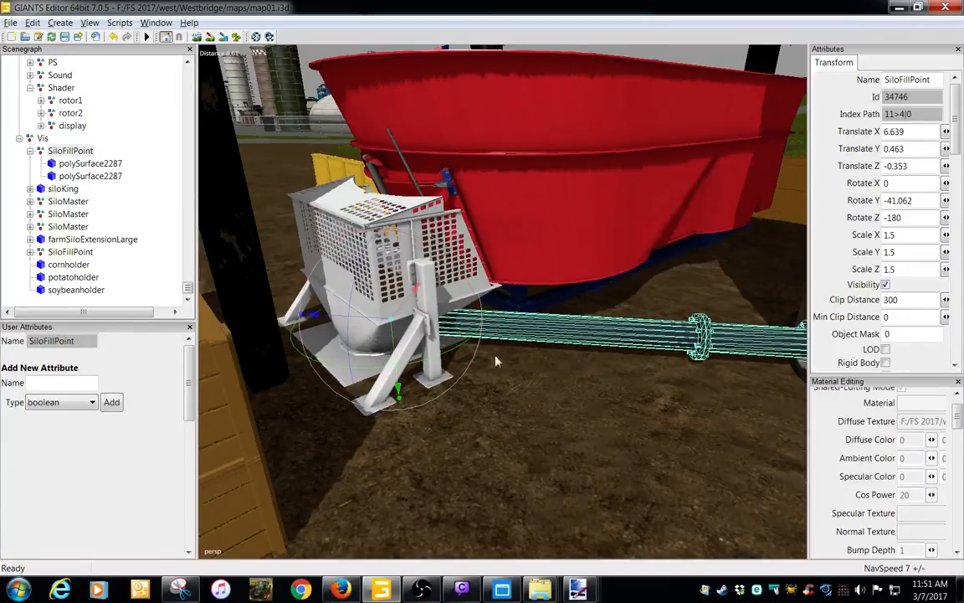
{"action": "key", "text": "a"}
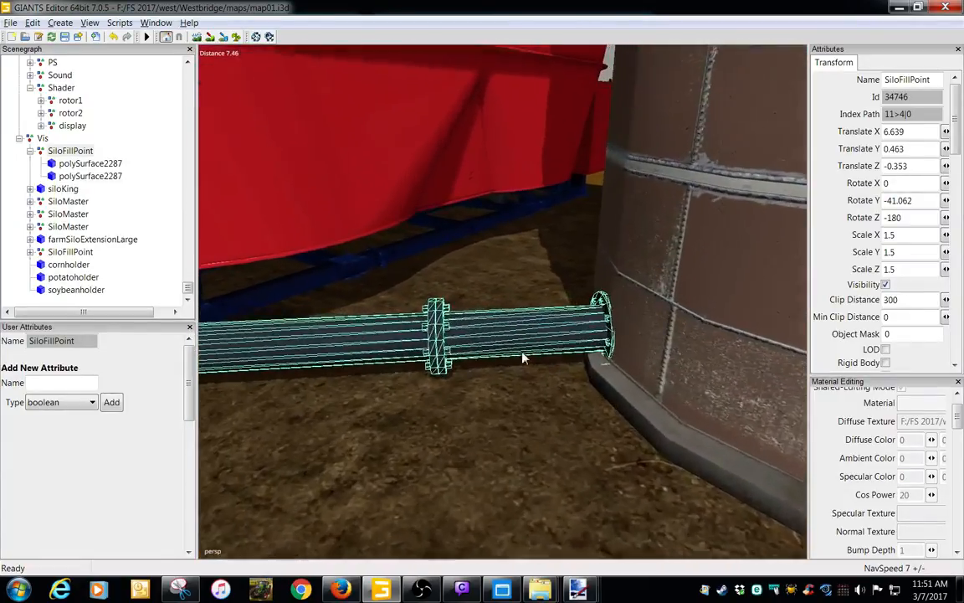
{"action": "left_click", "coordinate": [488, 458]}
{"action": "key", "text": "s"}
{"action": "key", "text": "s"}
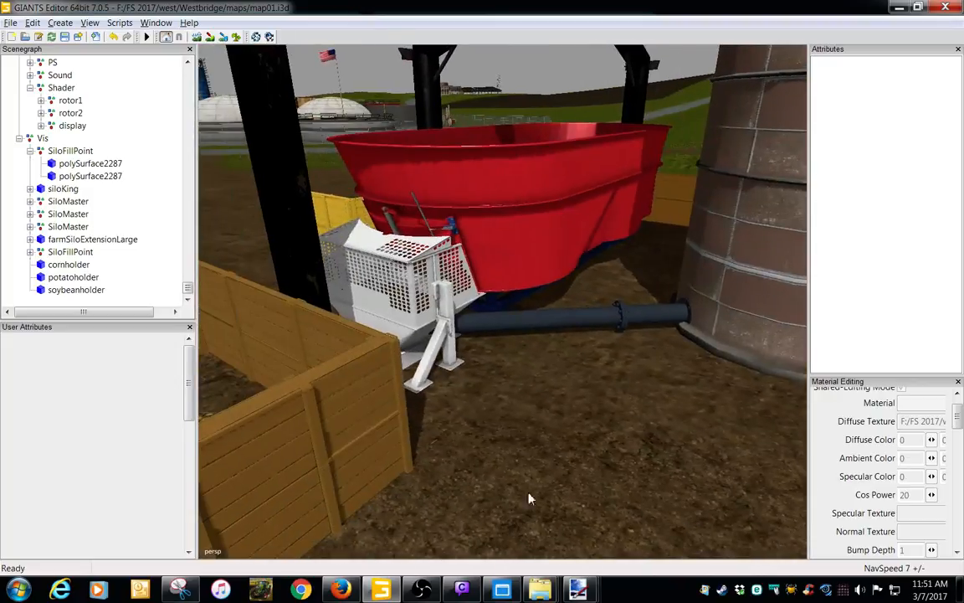
{"action": "key", "text": "s"}
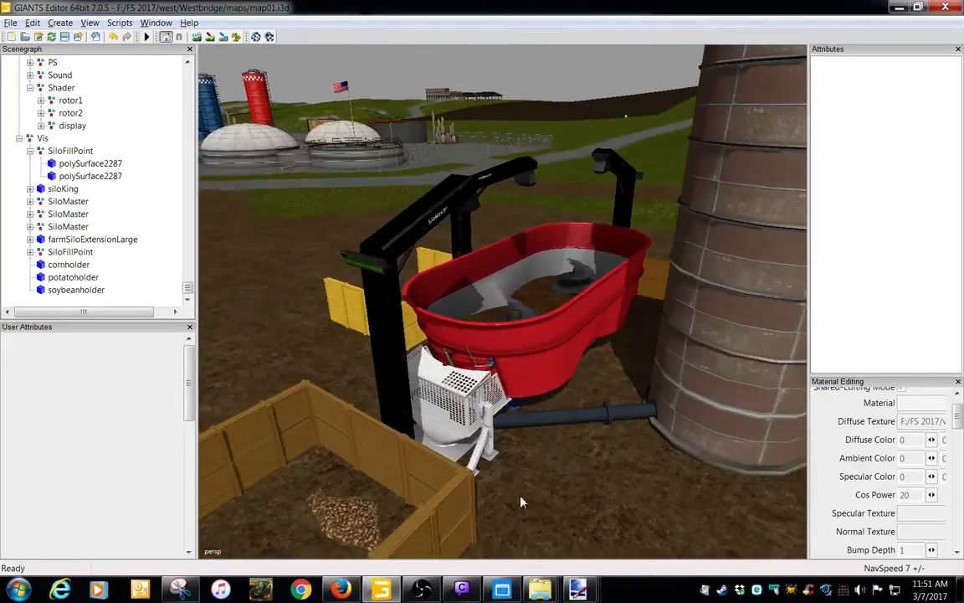
{"action": "key", "text": "d"}
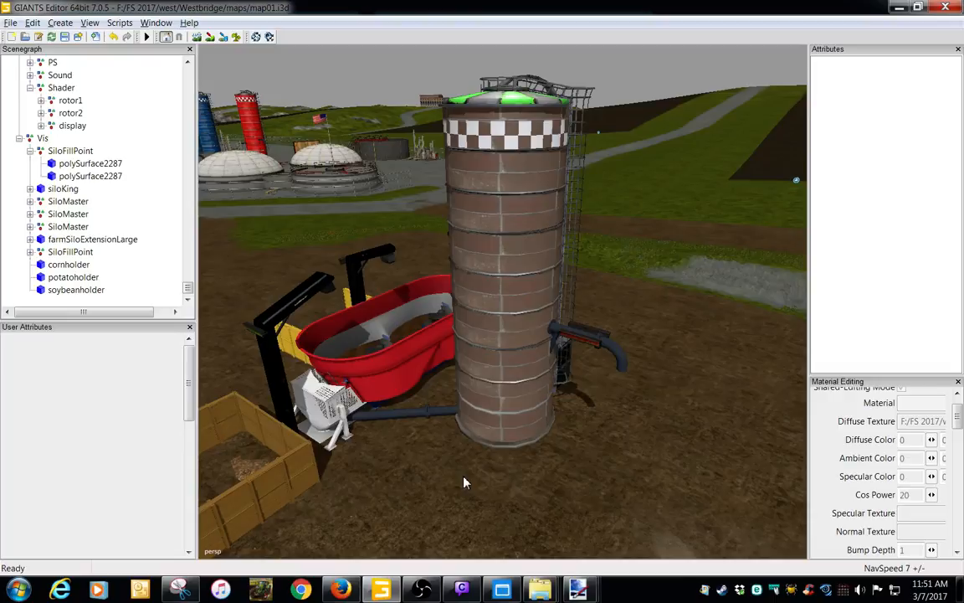
Examine the brick silo from several sides, including its pipe connection, outlet arm and control station
{"action": "middle_click_drag", "start_coordinate": [487, 414], "coordinate": [430, 443], "text": "alt"}
{"action": "scroll", "coordinate": [373, 417], "scroll_direction": "up", "scroll_amount": 2}
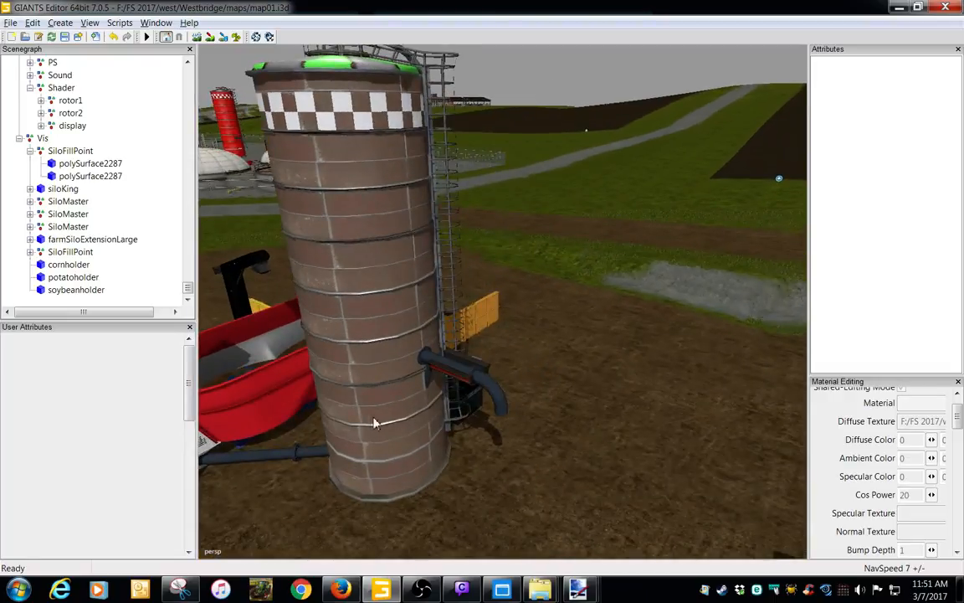
{"action": "left_click_drag", "start_coordinate": [430, 444], "coordinate": [583, 427], "text": "alt"}
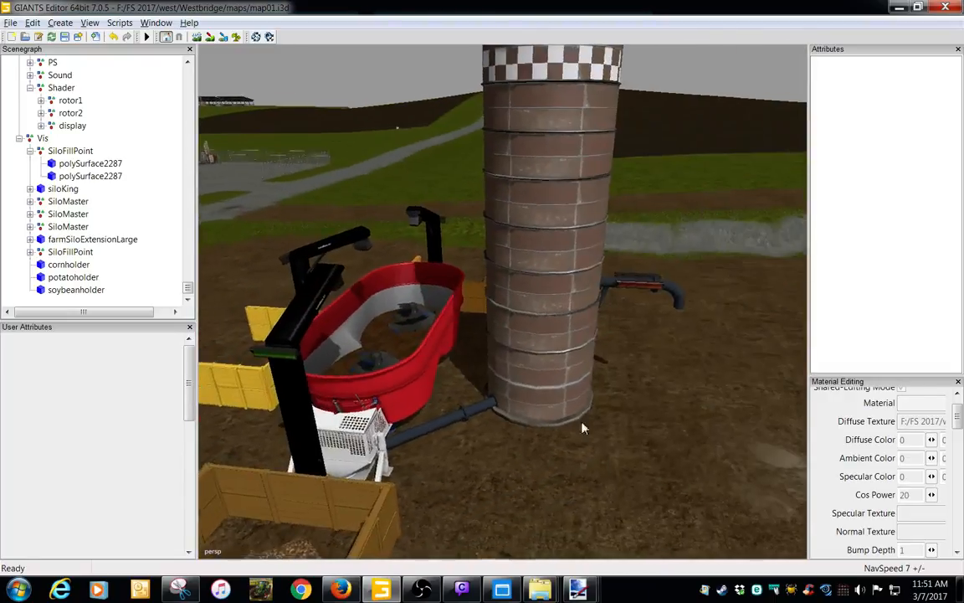
{"action": "middle_click_drag", "start_coordinate": [583, 428], "coordinate": [596, 434], "text": "alt"}
{"action": "left_click_drag", "start_coordinate": [651, 418], "coordinate": [561, 449], "text": "alt"}
{"action": "middle_click_drag", "start_coordinate": [561, 449], "coordinate": [488, 450], "text": "alt"}
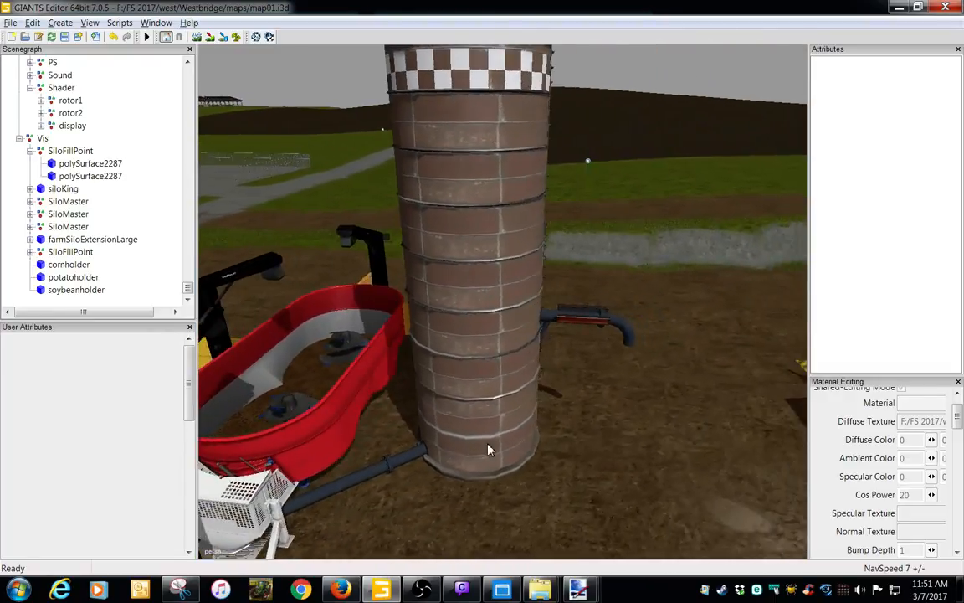
{"action": "scroll", "coordinate": [488, 450], "scroll_direction": "up", "scroll_amount": 2}
{"action": "left_click_drag", "start_coordinate": [562, 424], "coordinate": [267, 225], "text": "alt"}
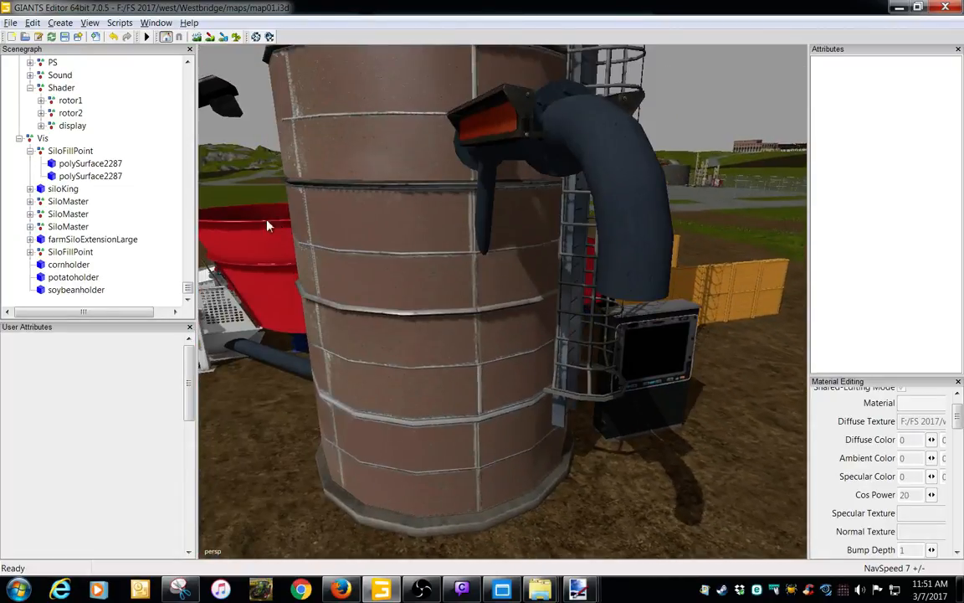
Save the map and open vehicles.xml from the FarmingSimulator2017 savegame1 folder in Notepad++
{"action": "left_click", "coordinate": [65, 37]}
{"action": "left_click", "coordinate": [540, 589]}
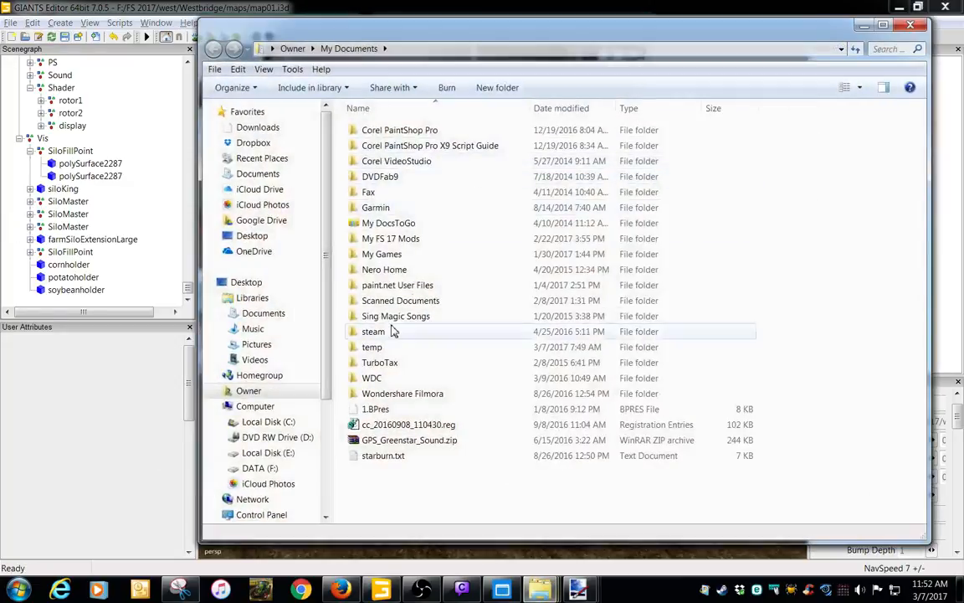
{"action": "double_click", "coordinate": [380, 254]}
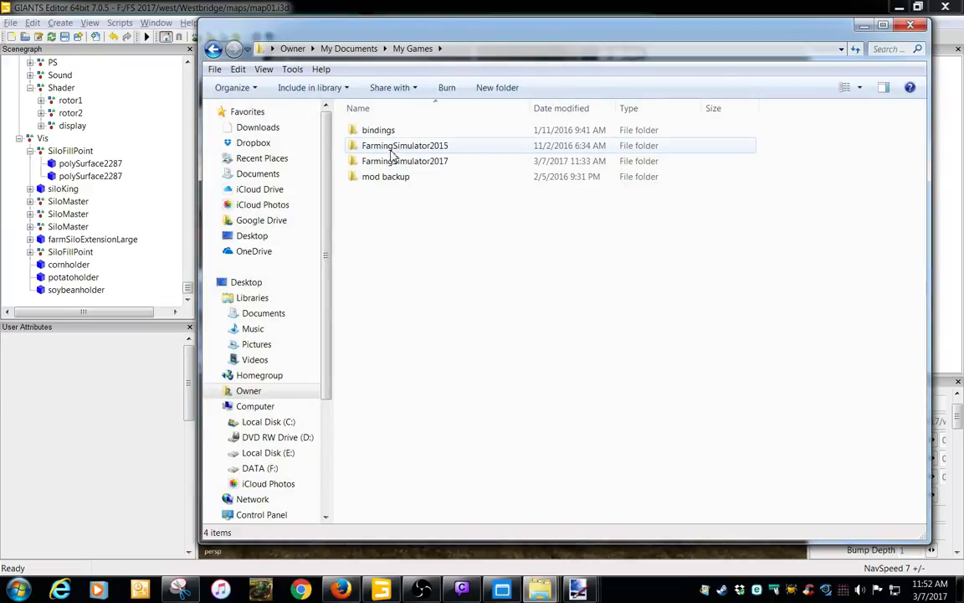
{"action": "double_click", "coordinate": [394, 160]}
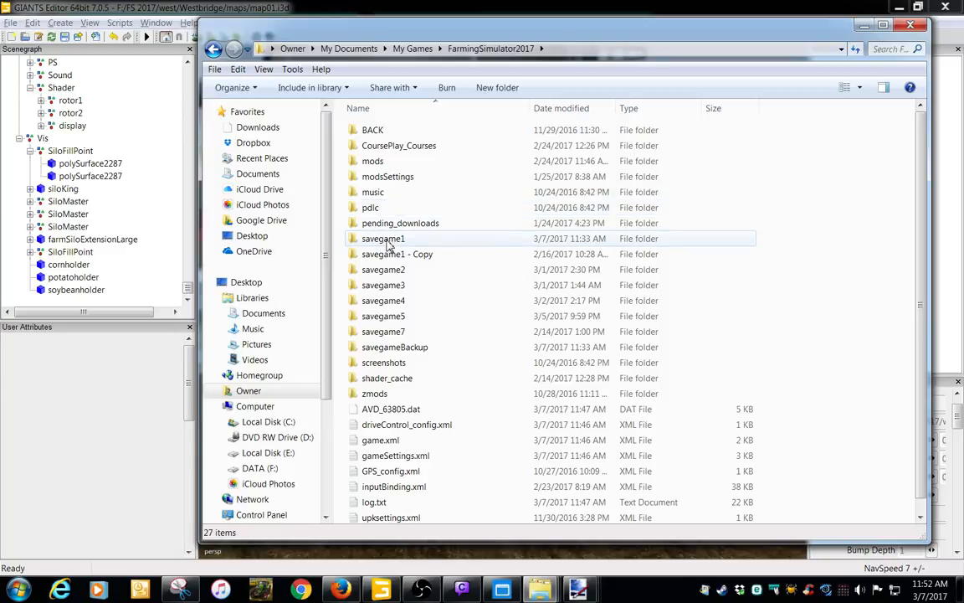
{"action": "double_click", "coordinate": [387, 240]}
{"action": "double_click", "coordinate": [389, 286]}
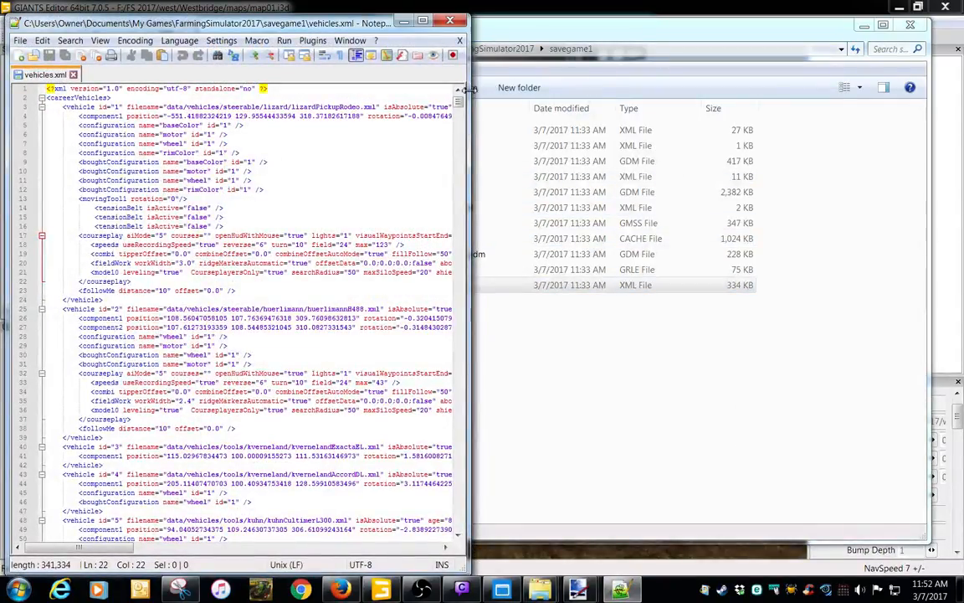
{"action": "double_click", "coordinate": [340, 23]}
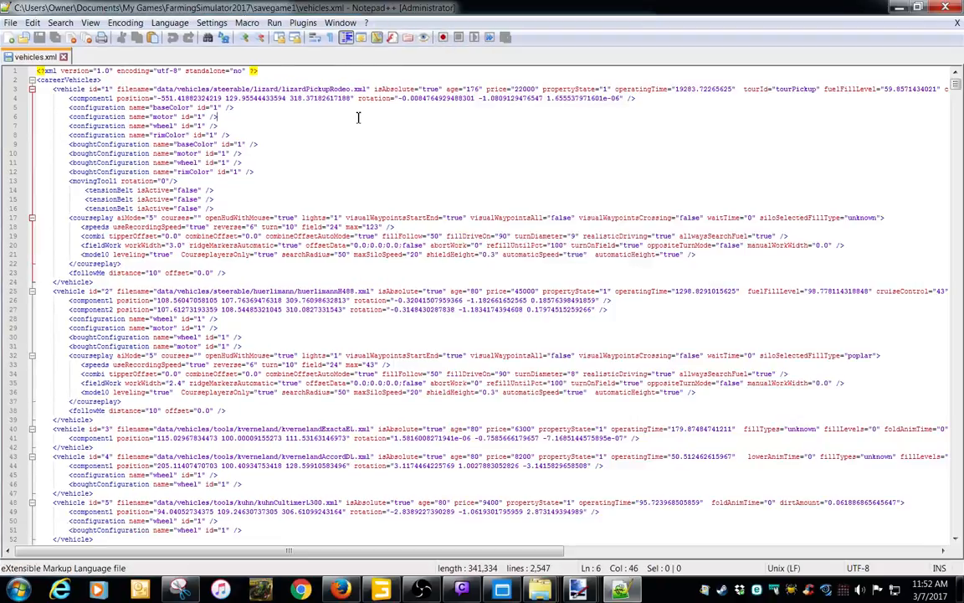
Search vehicles.xml for "pig" and "pigfood" to reach the FabrikScript_pigFoodMixer entry
{"action": "key", "text": "ctrl+f"}
{"action": "type", "text": "pig"}
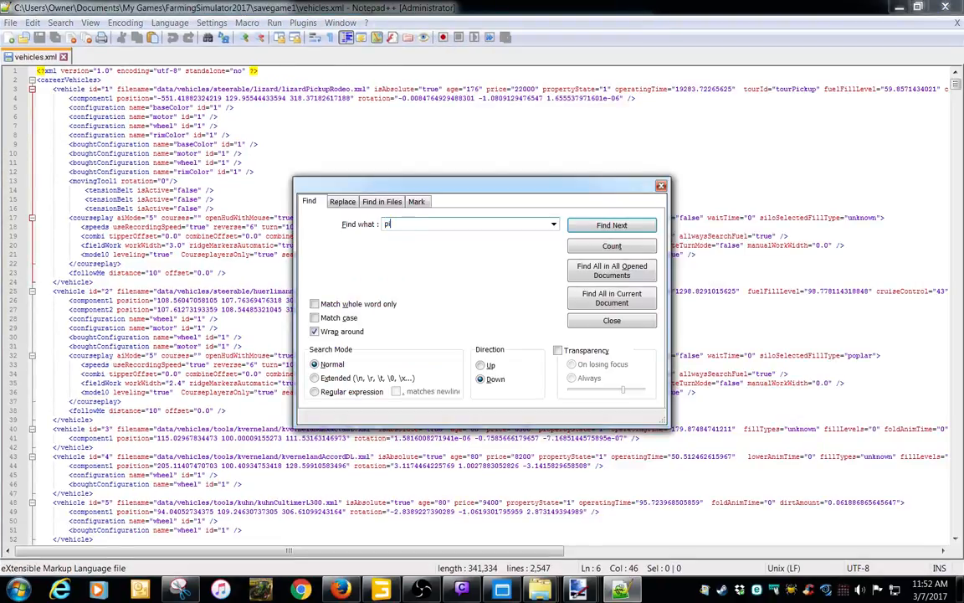
{"action": "key", "text": "Return"}
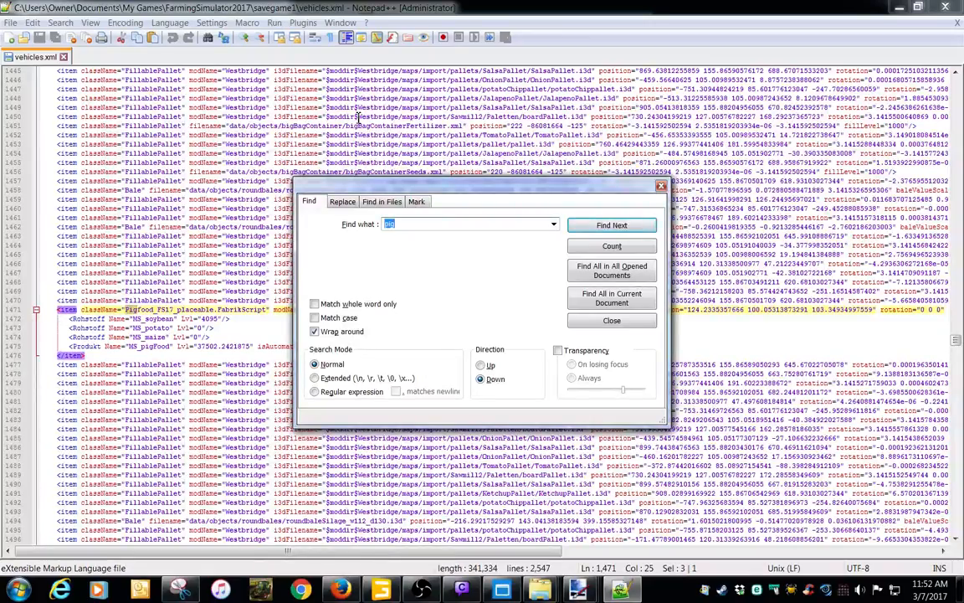
{"action": "left_click", "coordinate": [596, 228]}
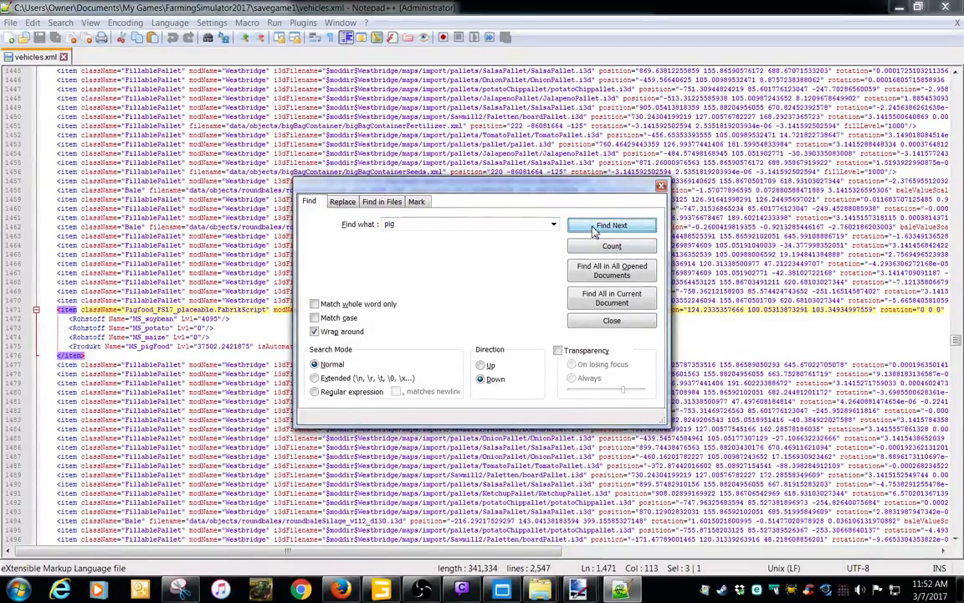
{"action": "left_click_drag", "start_coordinate": [429, 224], "coordinate": [346, 226]}
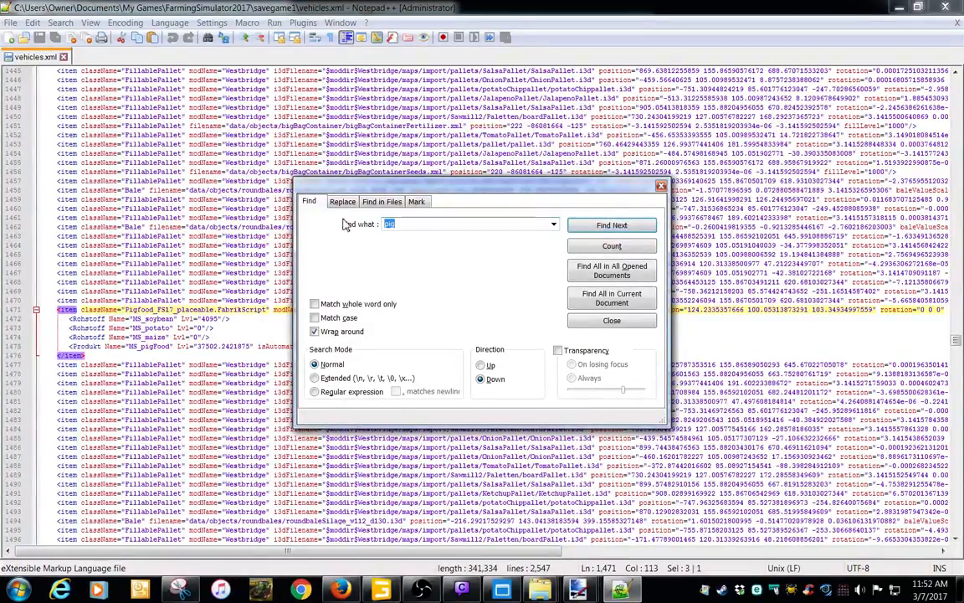
{"action": "key", "text": "Return"}
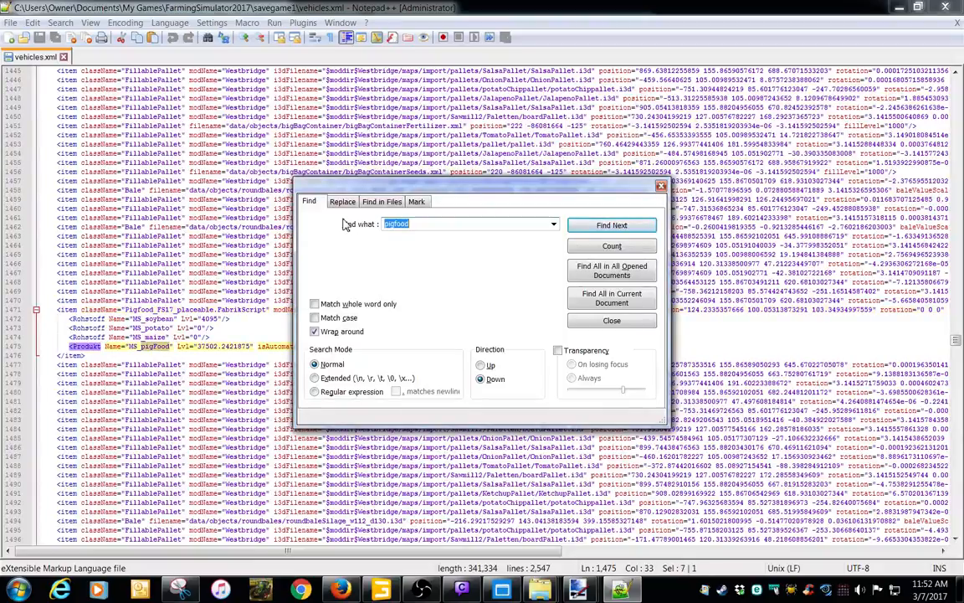
{"action": "left_click", "coordinate": [611, 226]}
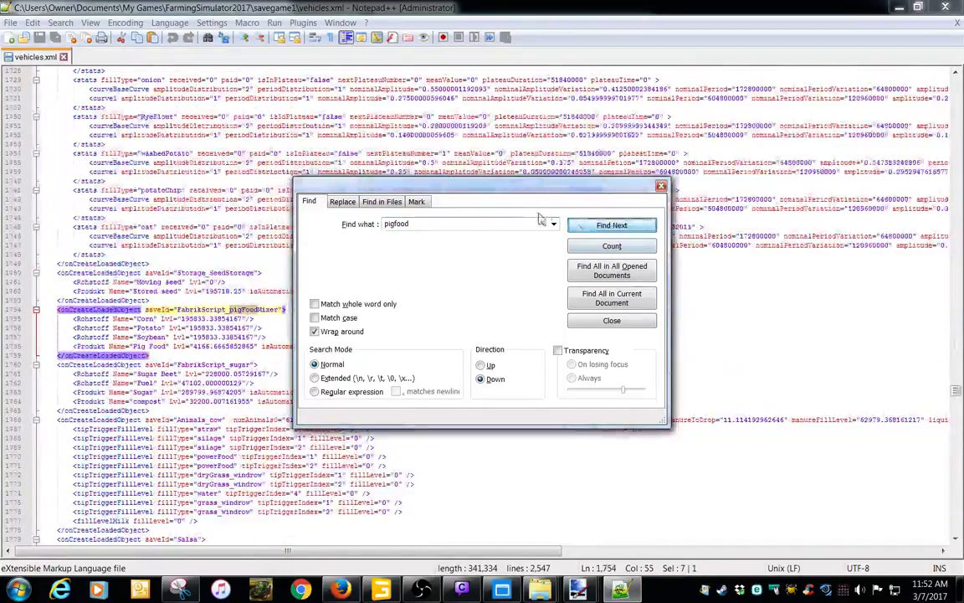
{"action": "left_click_drag", "start_coordinate": [522, 195], "coordinate": [710, 249]}
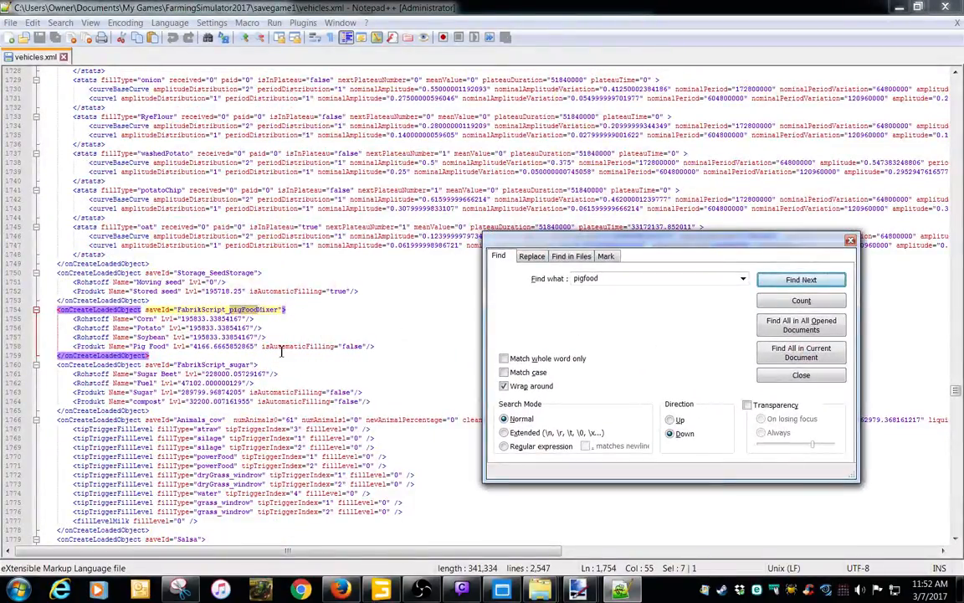
Set the Lvl of the Pig Food product in the FabrikScript_pigFoodMixer entry to 988000
{"action": "double_click", "coordinate": [208, 347]}
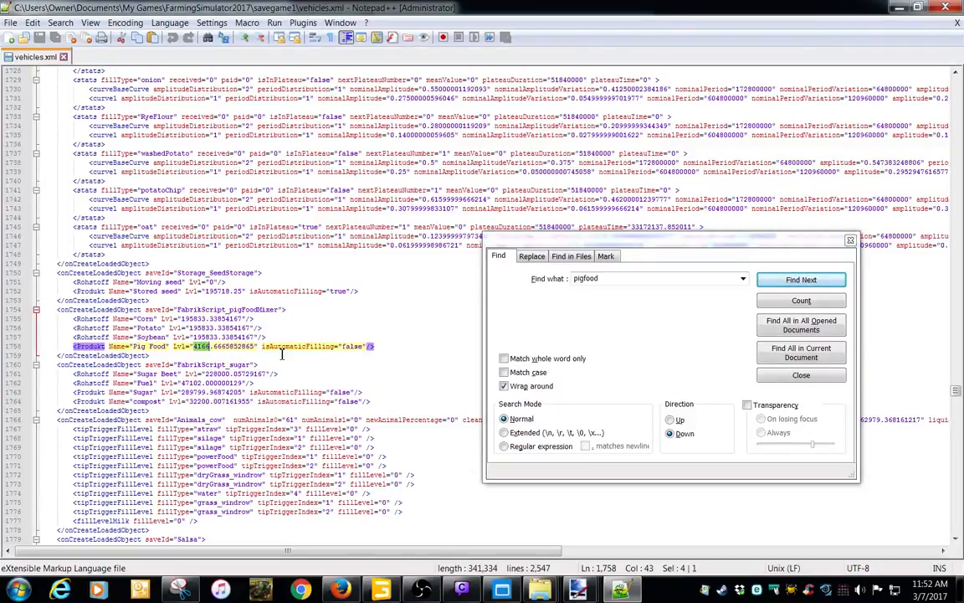
{"action": "key", "text": "Delete"}
{"action": "key", "text": "Delete"}
{"action": "key", "text": "Delete"}
{"action": "key", "text": "Delete"}
{"action": "key", "text": "Delete"}
{"action": "key", "text": "Delete"}
{"action": "key", "text": "Delete"}
{"action": "key", "text": "Delete"}
{"action": "key", "text": "Delete"}
{"action": "key", "text": "Delete"}
{"action": "key", "text": "Delete"}
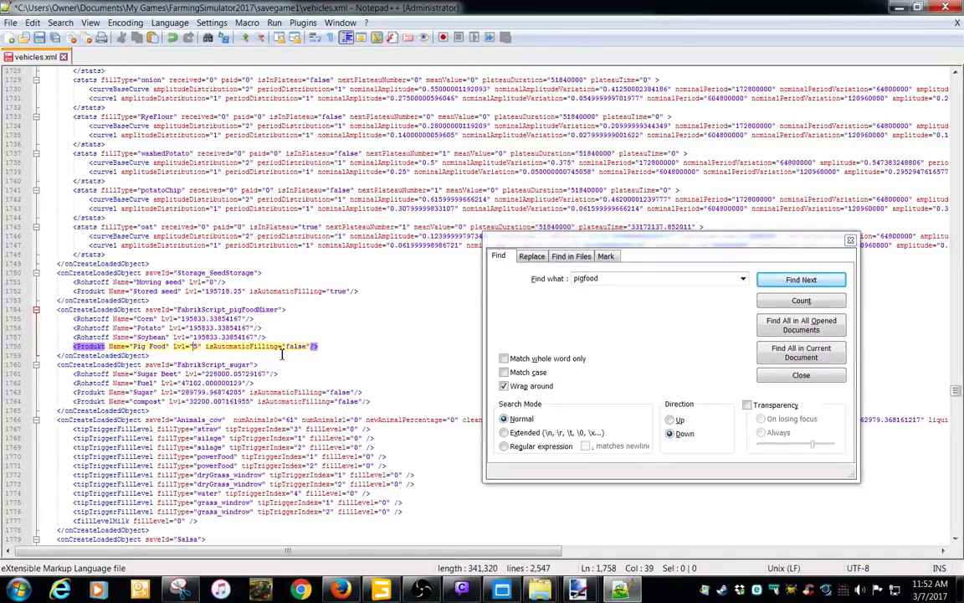
{"action": "key", "text": "Delete"}
{"action": "type", "text": "988"}
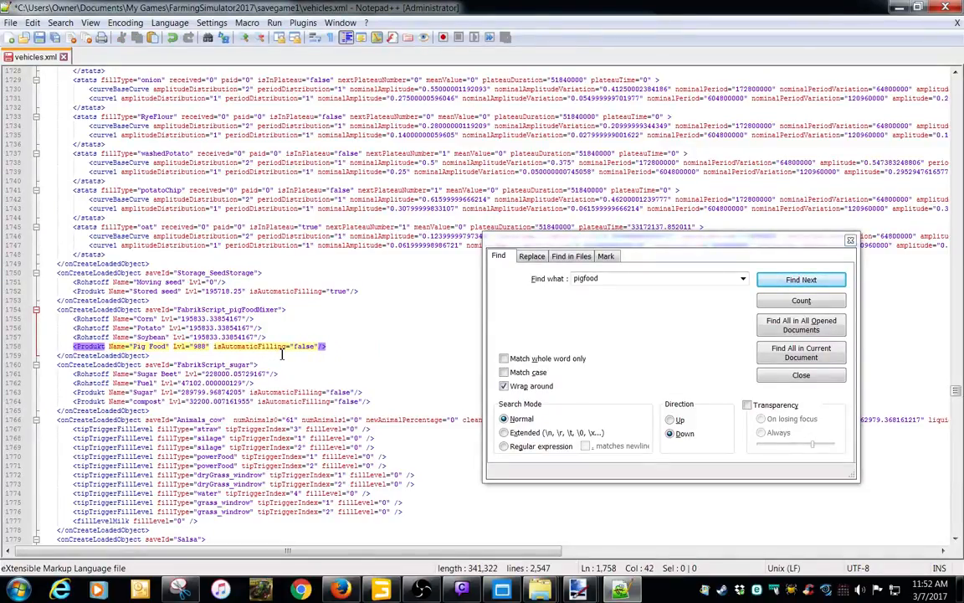
{"action": "type", "text": "000"}
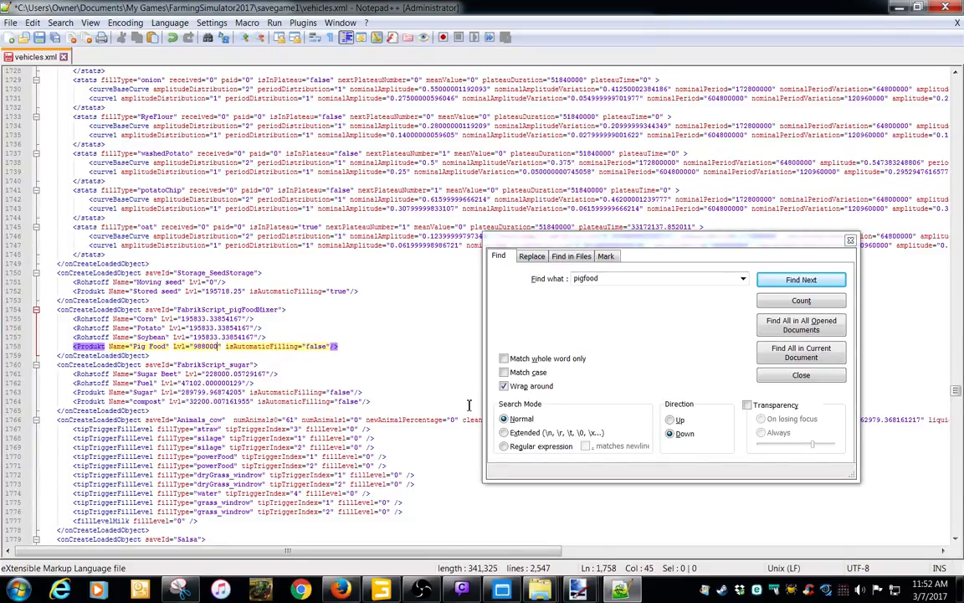
Save the edited vehicles.xml and close it
{"action": "left_click", "coordinate": [801, 374]}
{"action": "left_click", "coordinate": [39, 39]}
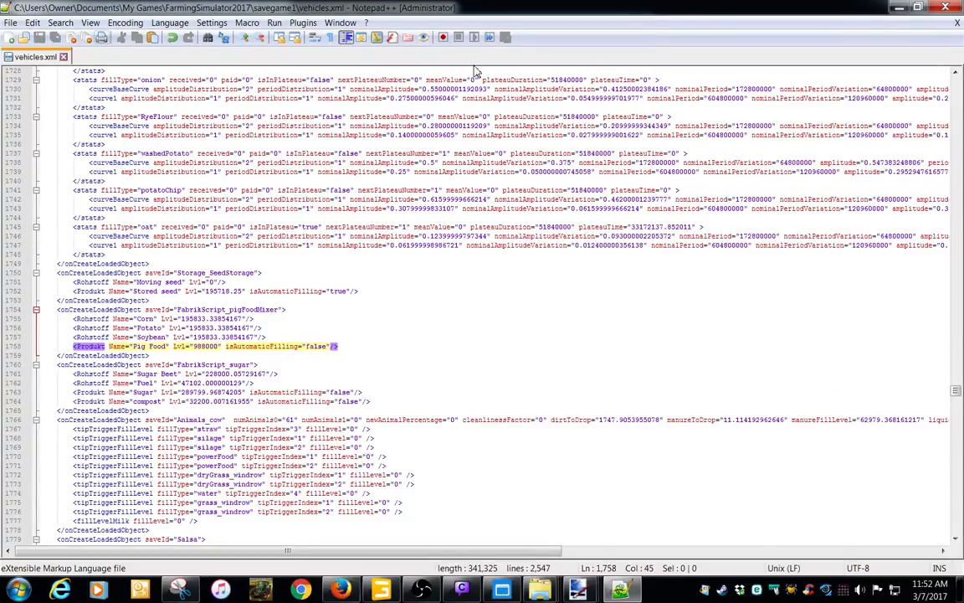
{"action": "left_click", "coordinate": [960, 8]}
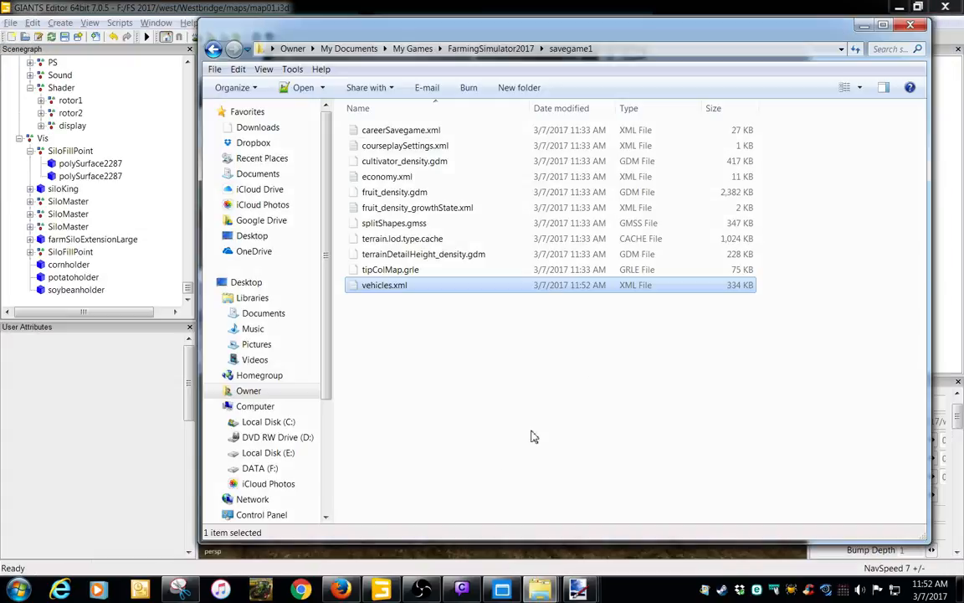
Switch to Farming Simulator 17 and start the Westbridge career savegame with the selected mods
{"action": "left_click", "coordinate": [383, 588]}
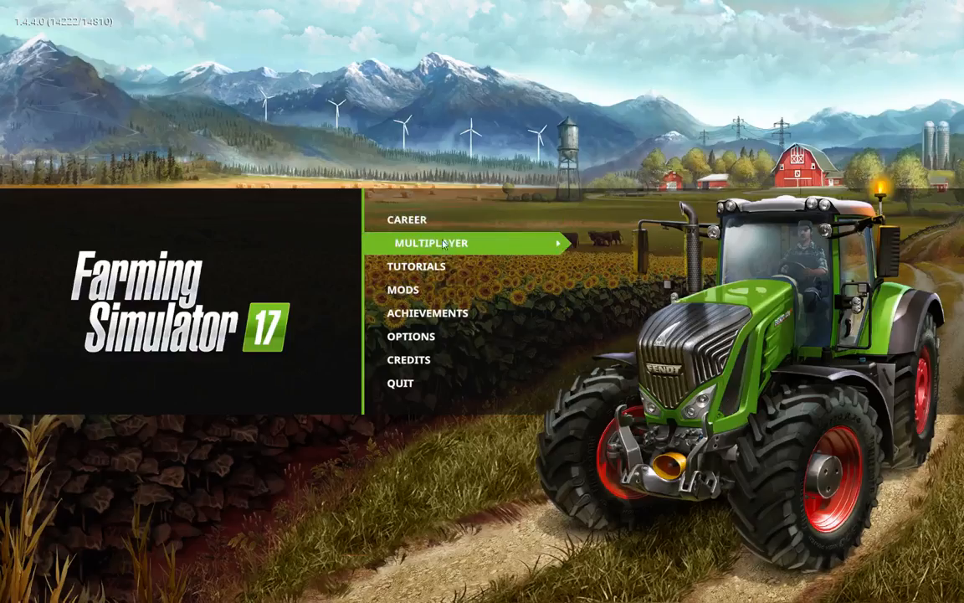
{"action": "left_click", "coordinate": [400, 218]}
{"action": "left_click", "coordinate": [293, 265]}
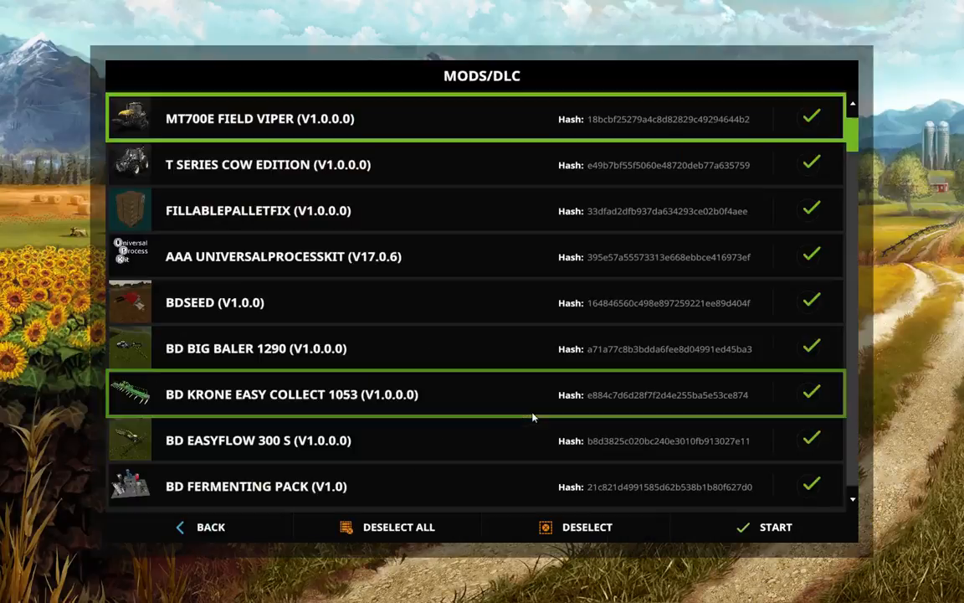
{"action": "left_click", "coordinate": [724, 524]}
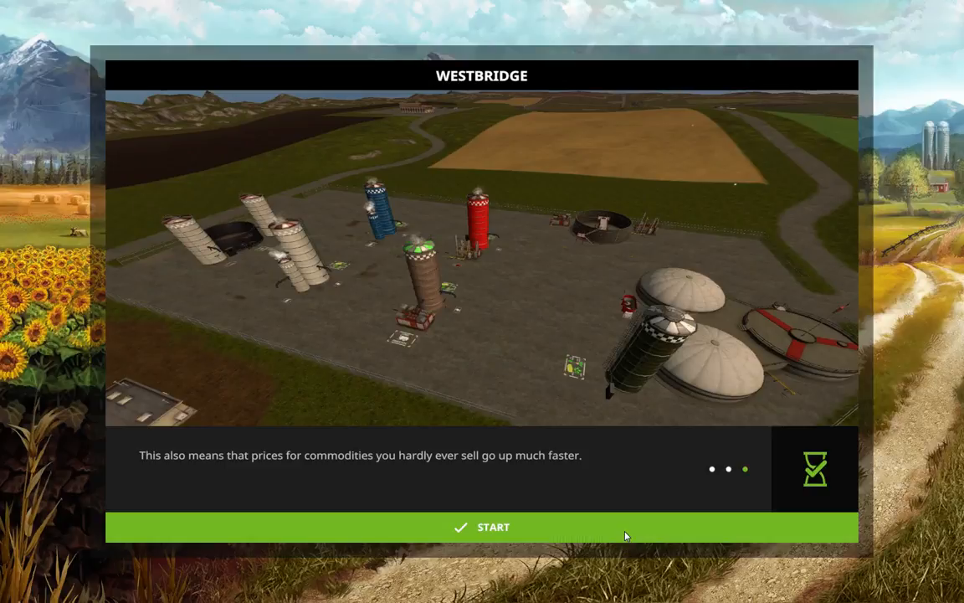
{"action": "left_click", "coordinate": [626, 533]}
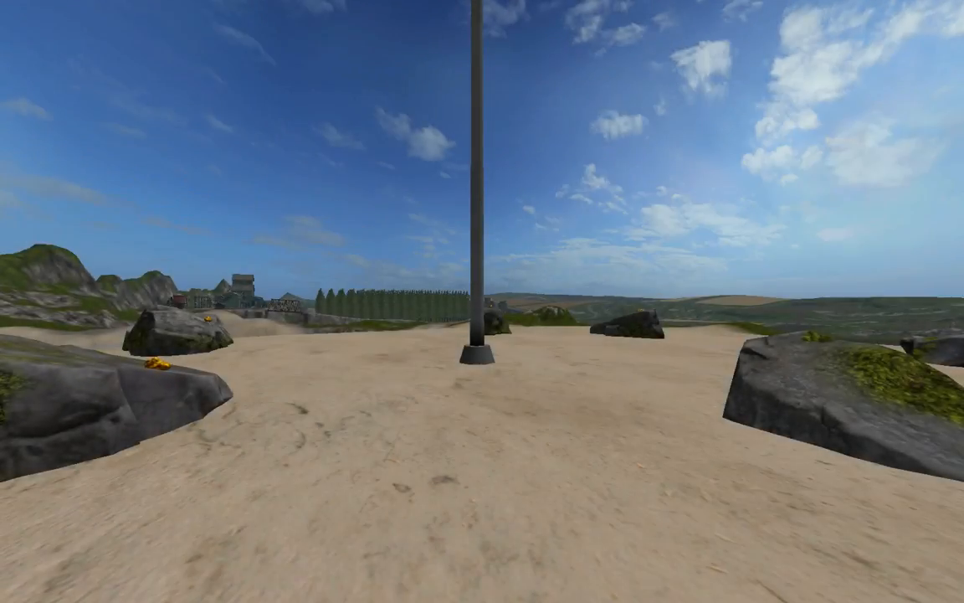
Enter the Volvo FH16 AR parked at the pig food mixer from the map overview, and get out beside it
{"action": "key", "text": "Escape"}
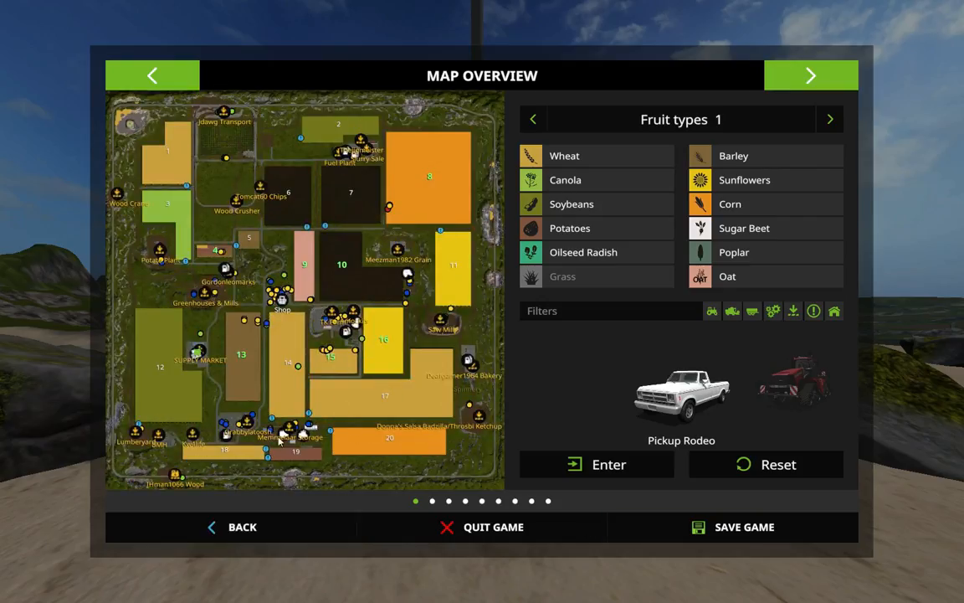
{"action": "left_click", "coordinate": [273, 434]}
{"action": "left_click", "coordinate": [598, 463]}
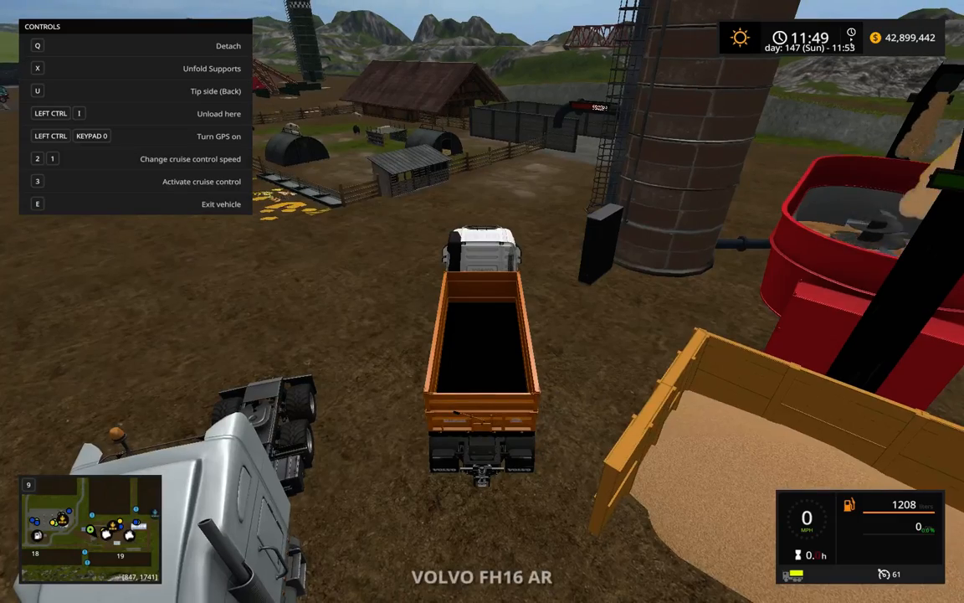
{"action": "key", "text": "e"}
Walk around the pig food mixer to examine the control station displays, silo outlet display and hopper-to-silo pipe
{"action": "key", "text": "w"}
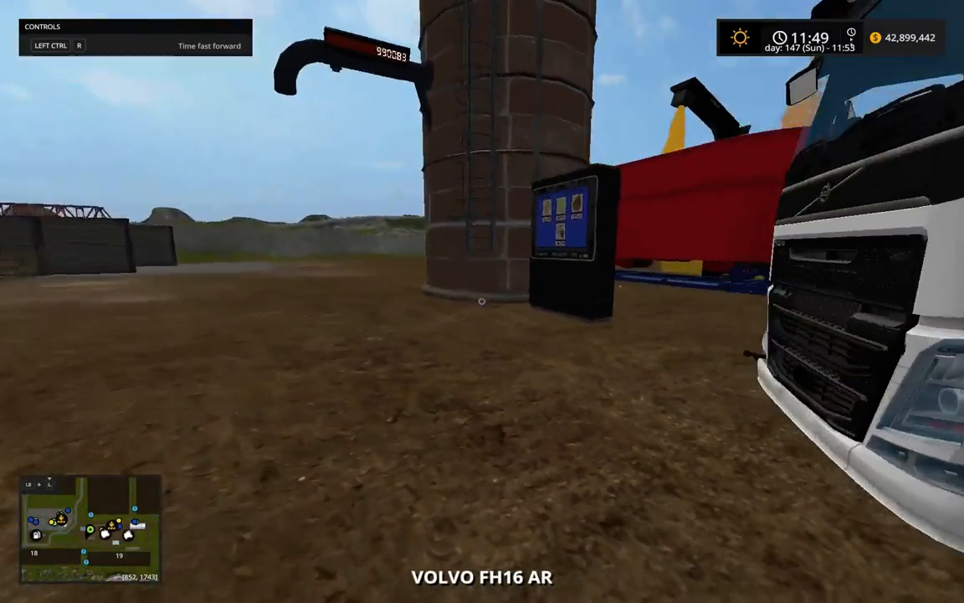
{"action": "key", "text": "w"}
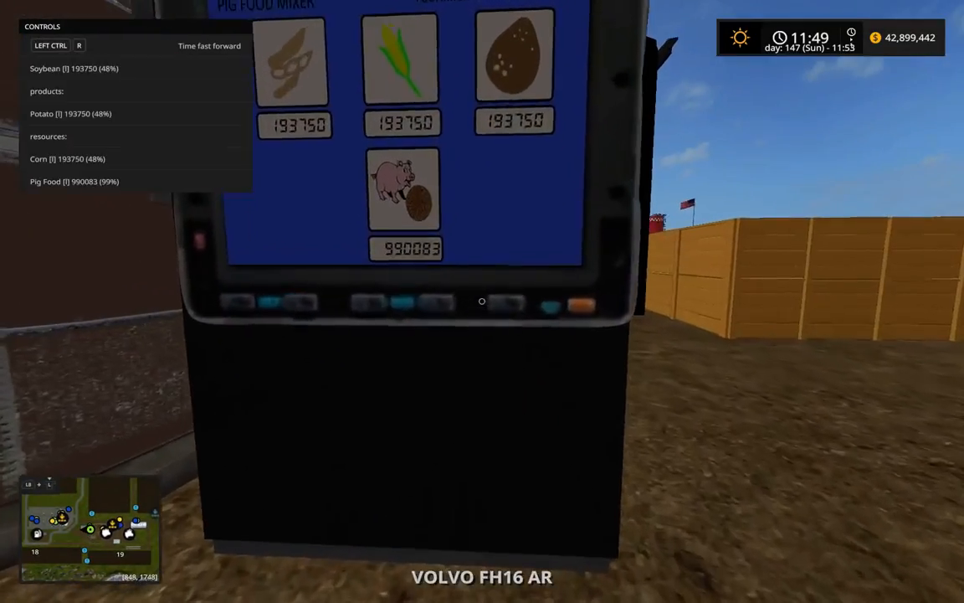
{"action": "key", "text": "s"}
{"action": "key", "text": "s"}
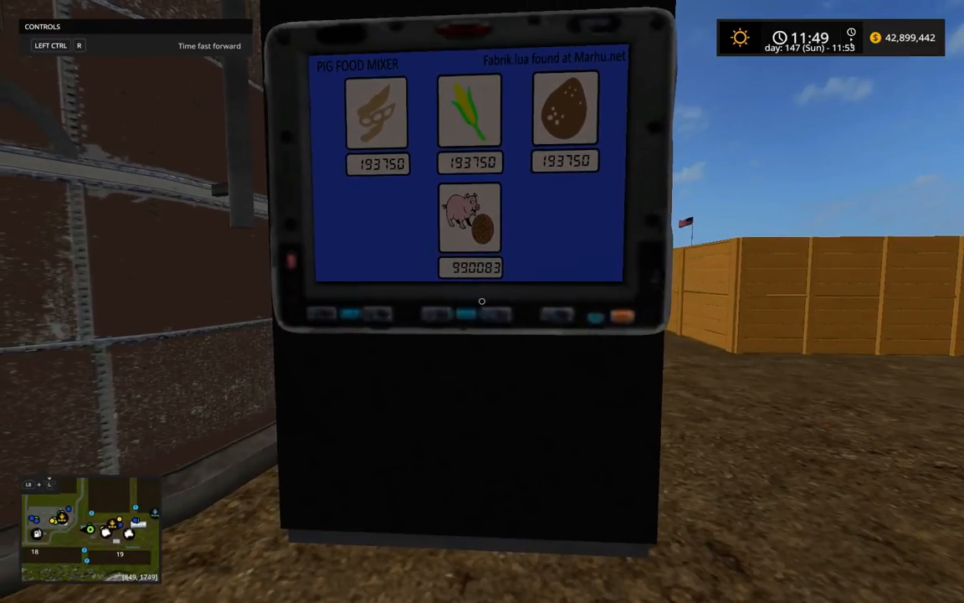
{"action": "key", "text": "s"}
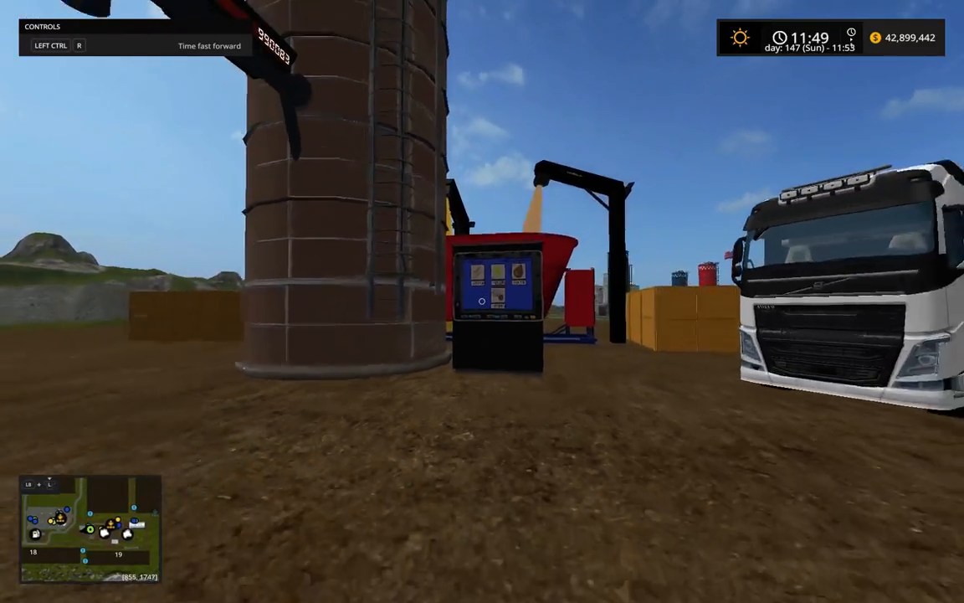
{"action": "key", "text": "w"}
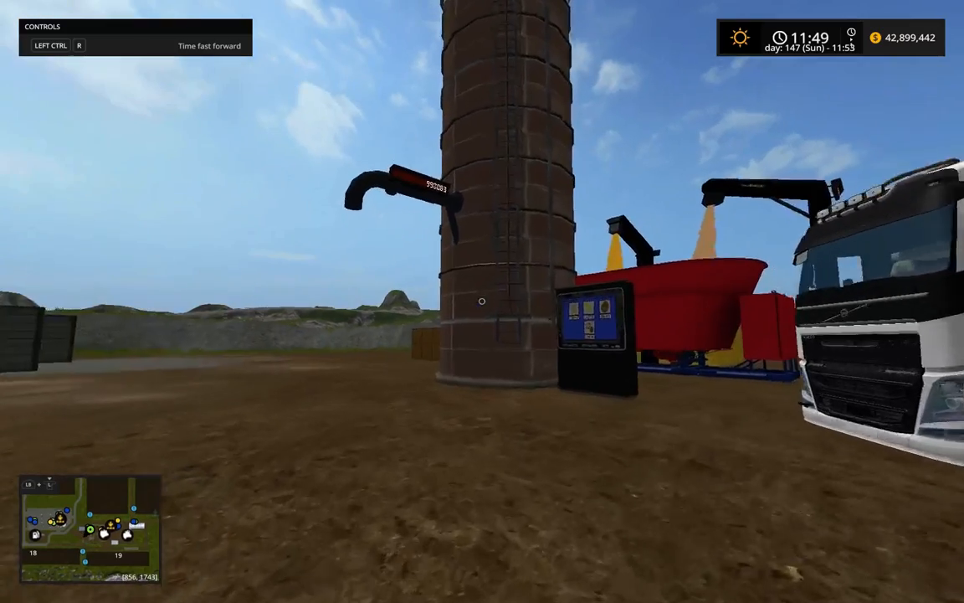
{"action": "key", "text": "w"}
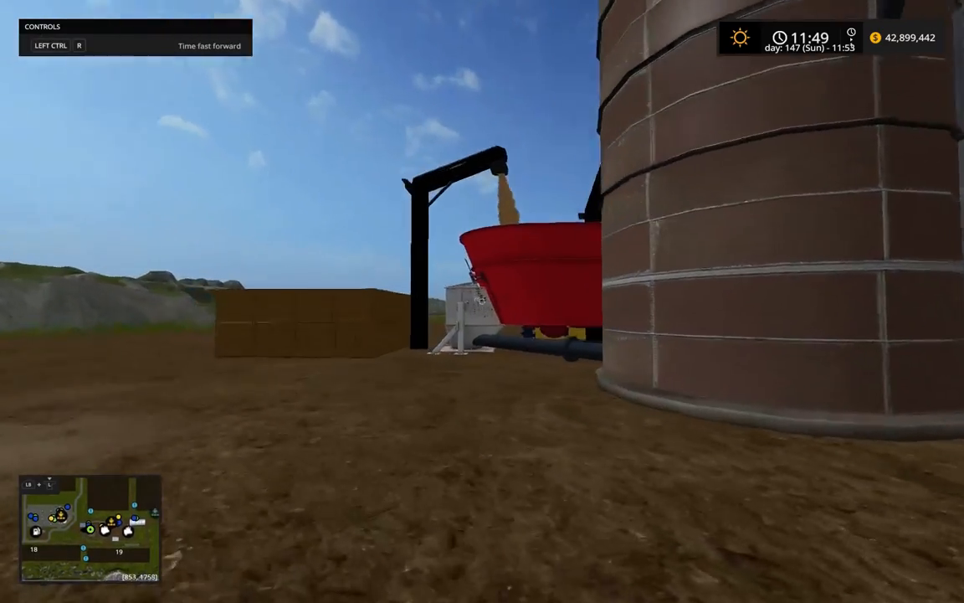
{"action": "key", "text": "a"}
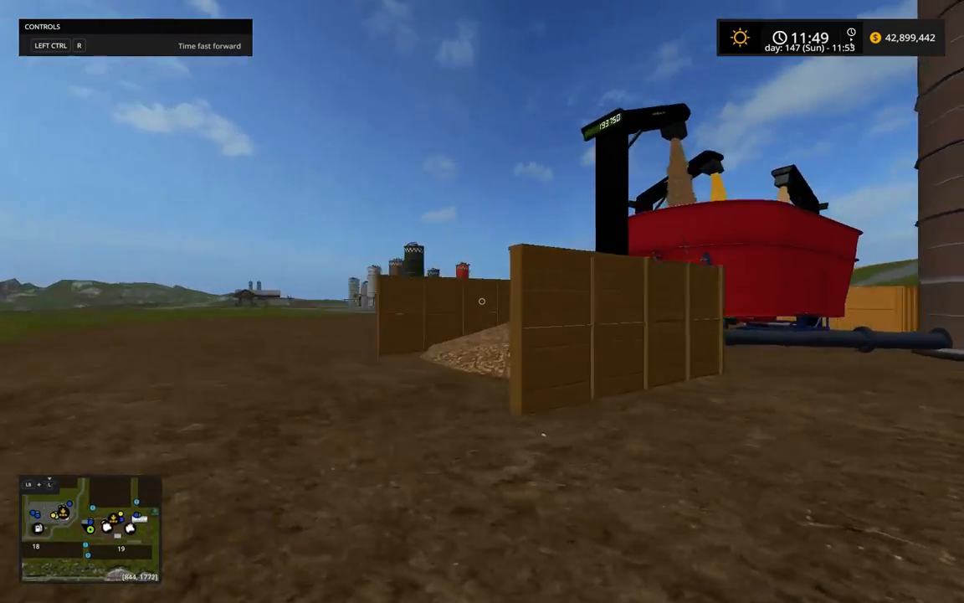
Walk around the pig food mixer to examine the potato, corn and soybean bunkers and their running conveyors
{"action": "key", "text": "w"}
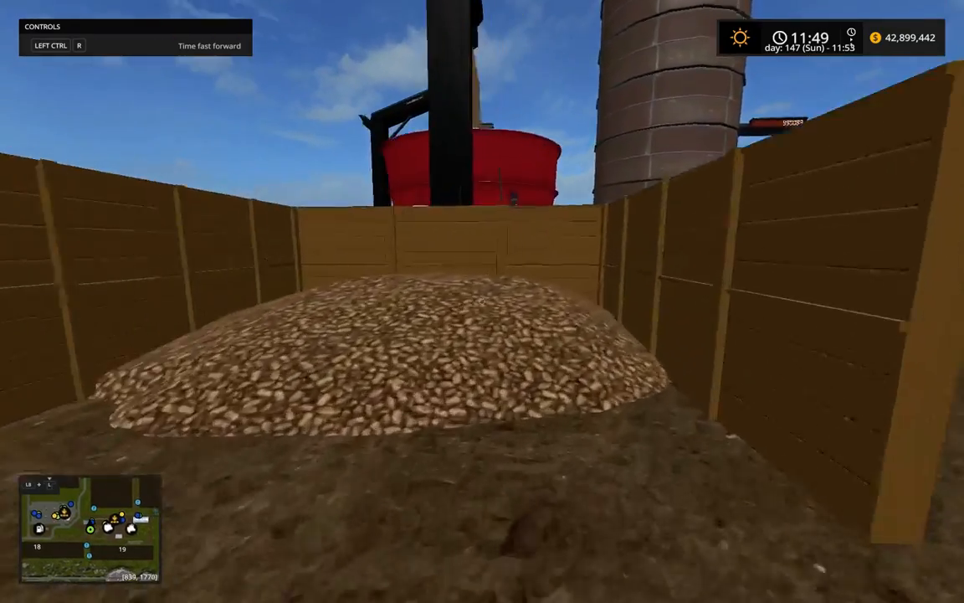
{"action": "key", "text": "s"}
{"action": "key", "text": "a"}
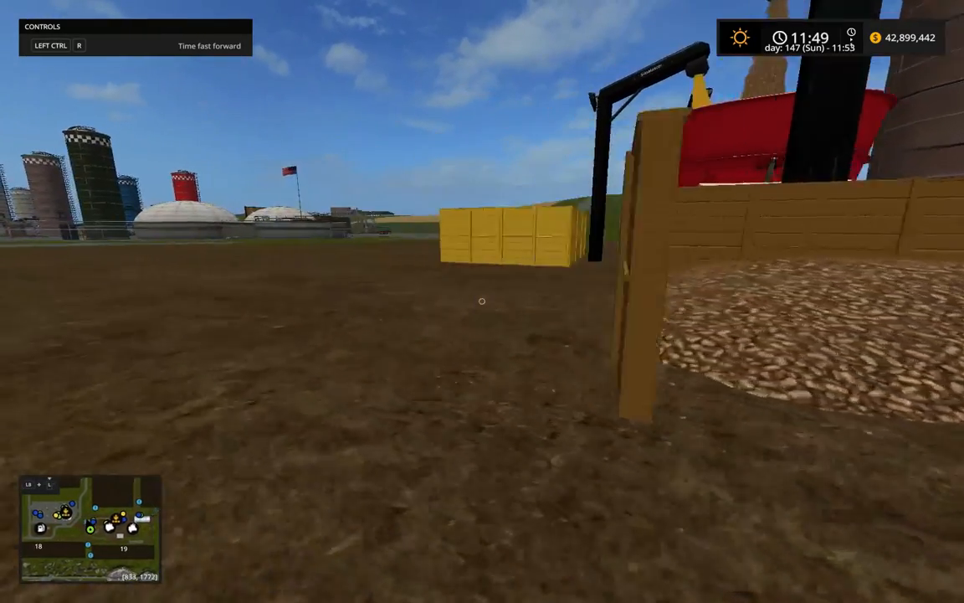
{"action": "key", "text": "a"}
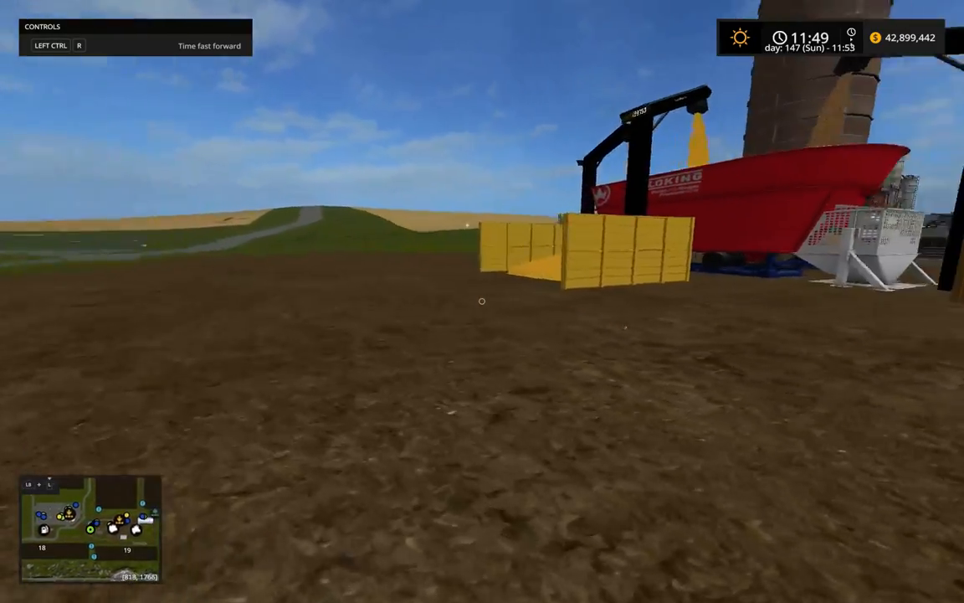
{"action": "key", "text": "a"}
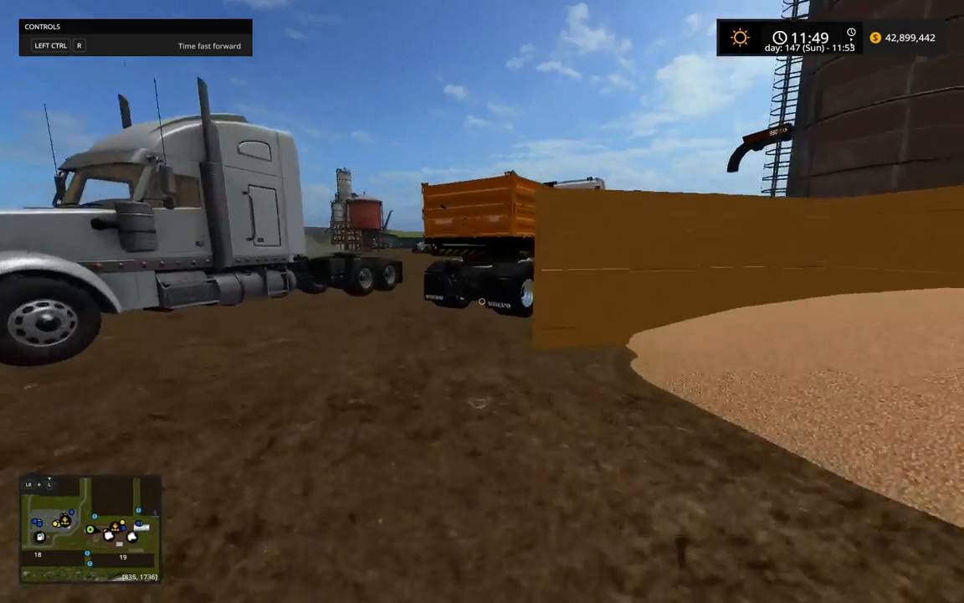
{"action": "key", "text": "w"}
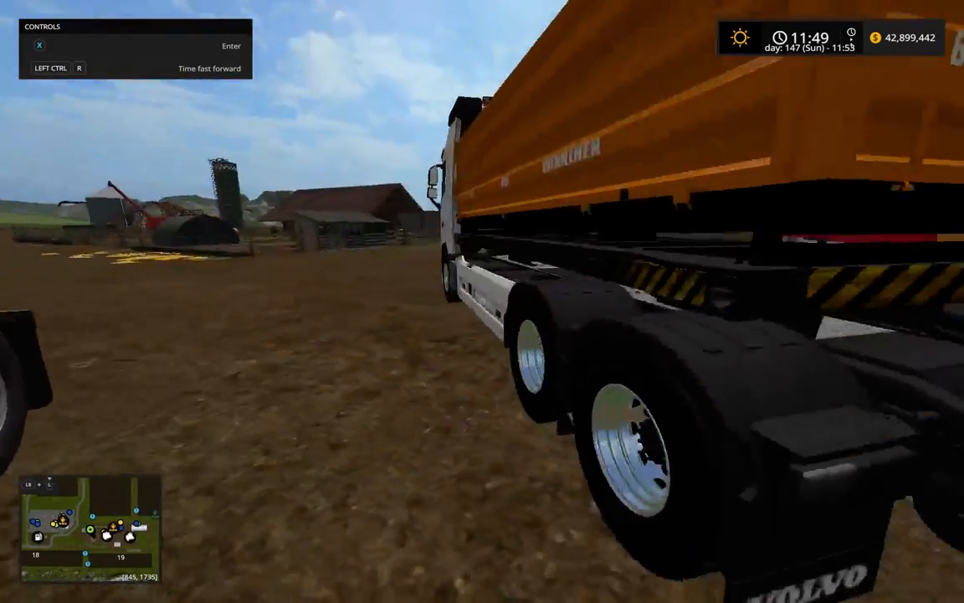
Fill the Volvo FH16 AR with 240000 litres of pig food under the mixer silo's outlet and unload it at the Cow Silo
{"action": "key", "text": "e"}
{"action": "key", "text": "e"}
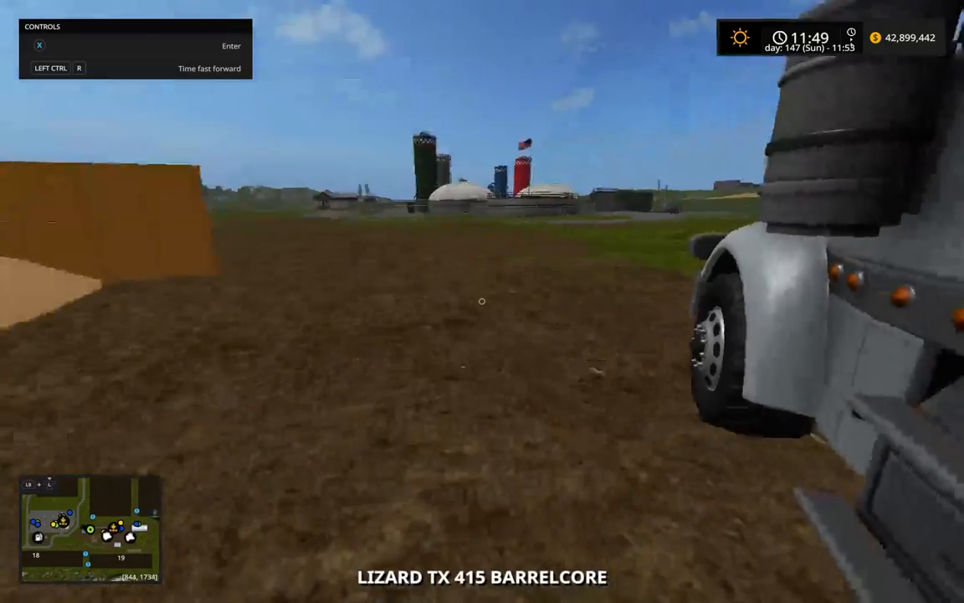
{"action": "key", "text": "w"}
{"action": "key", "text": "e"}
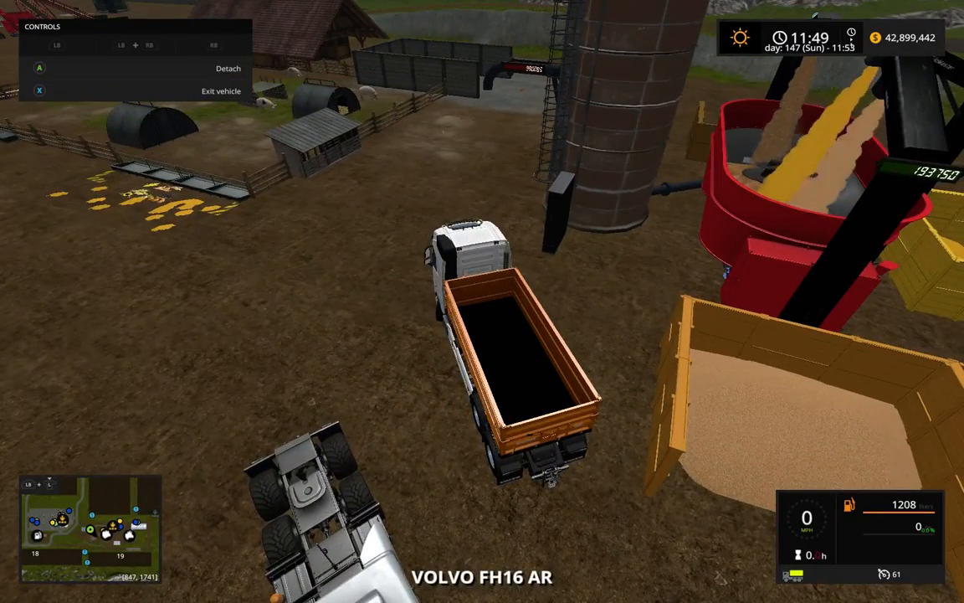
{"action": "key", "text": "w"}
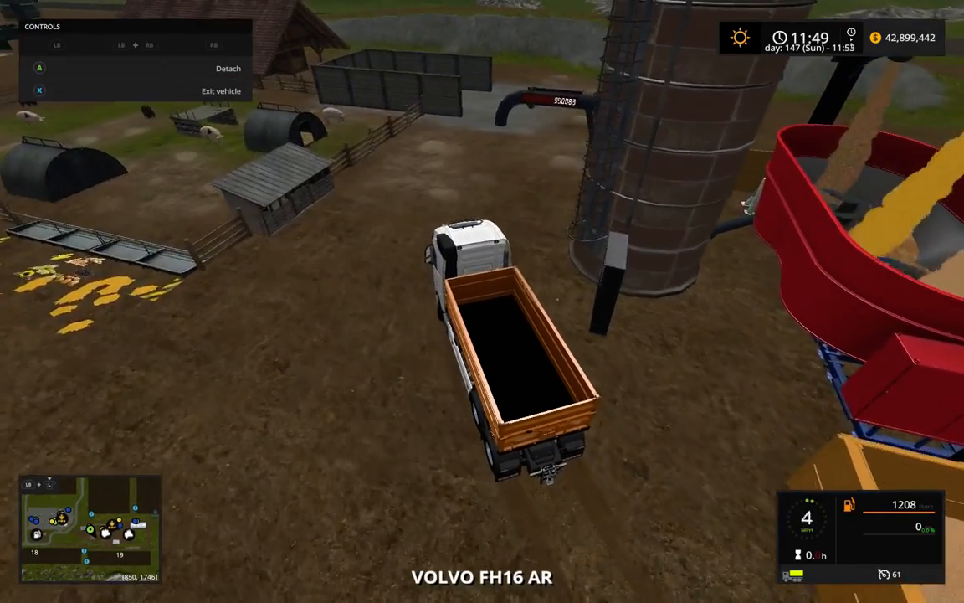
{"action": "key", "text": "s"}
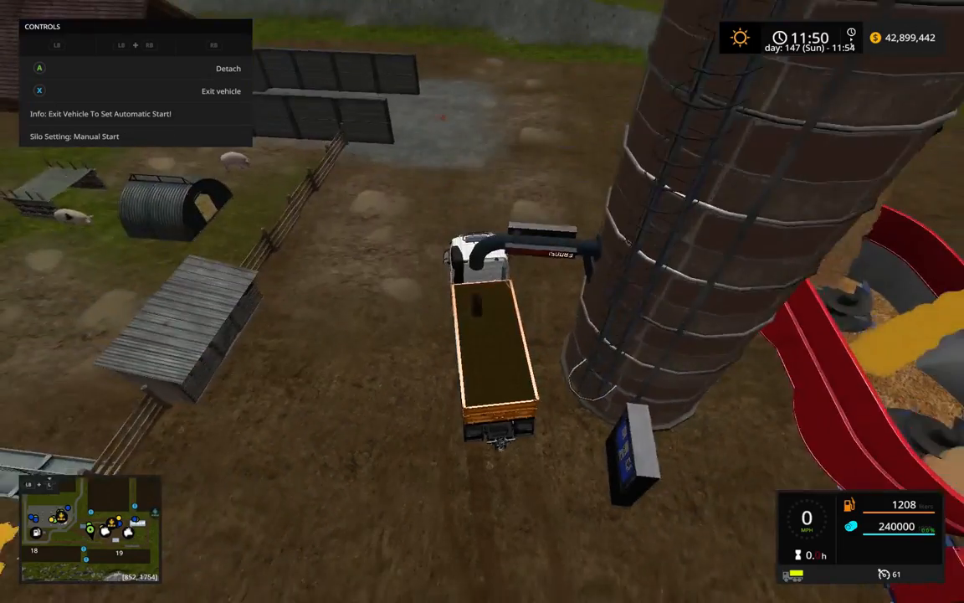
{"action": "key", "text": "w"}
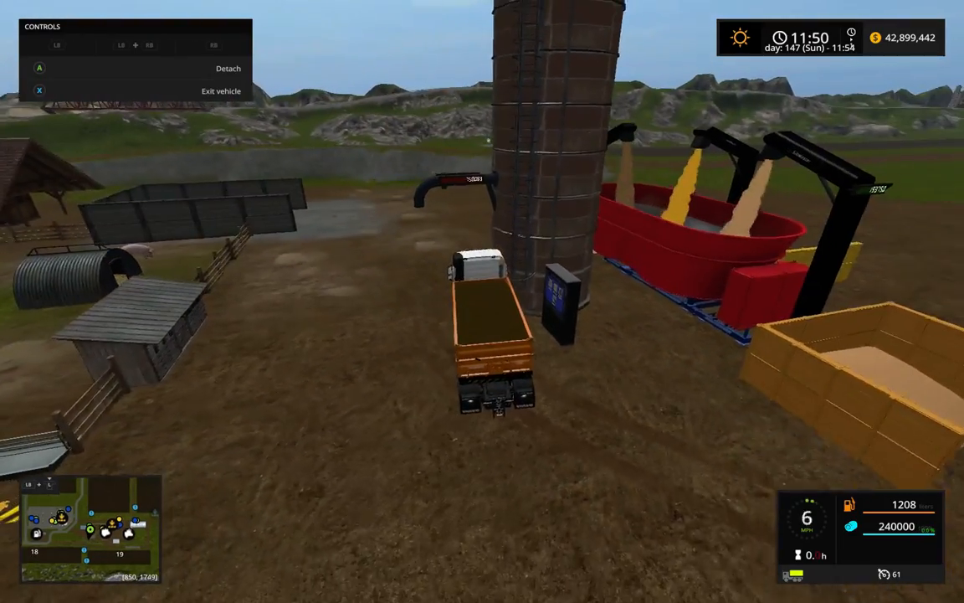
{"action": "key", "text": "s"}
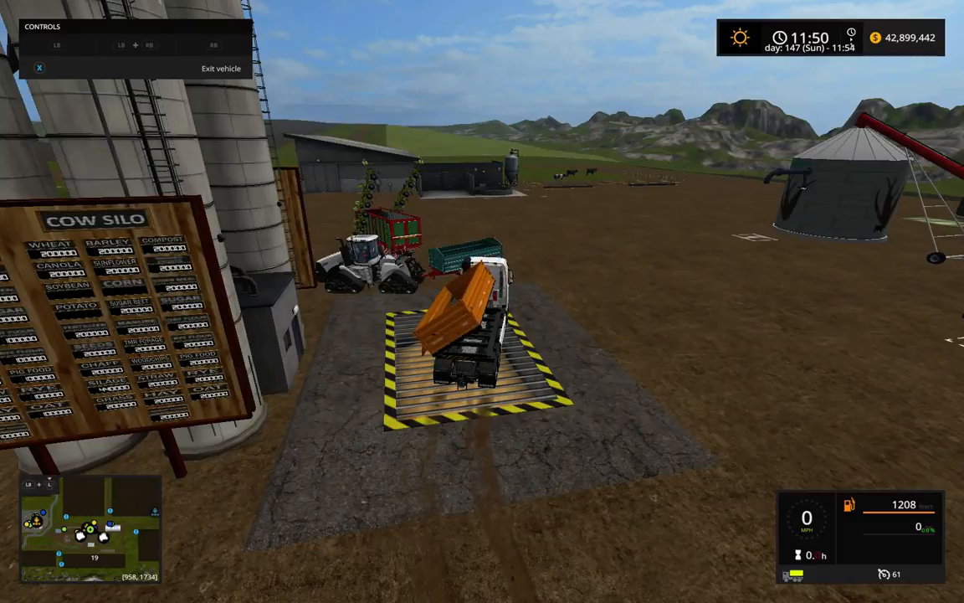
Leave the running game and close it to return to GIANTS Editor
{"action": "key", "text": "Escape"}
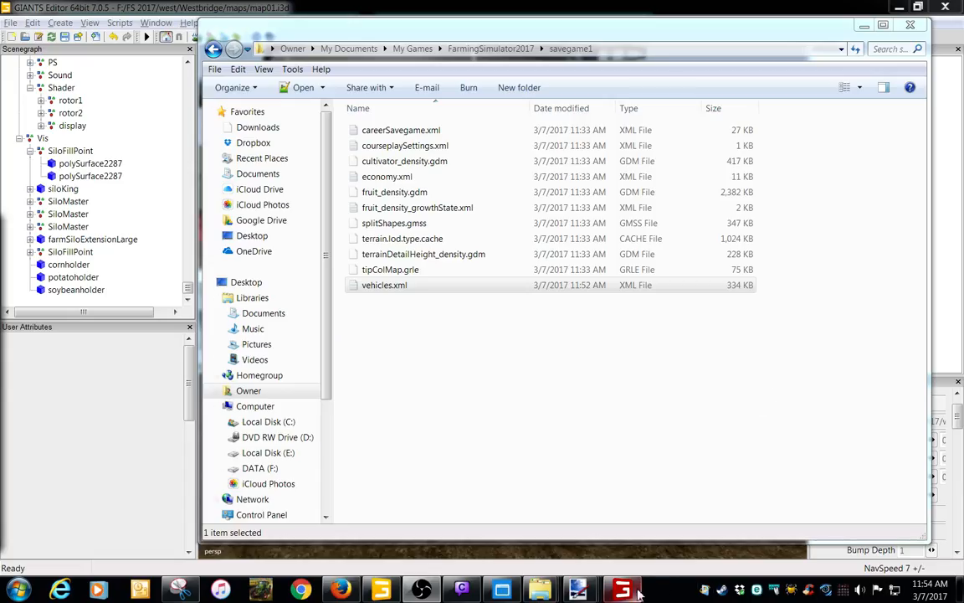
{"action": "right_click", "coordinate": [637, 592]}
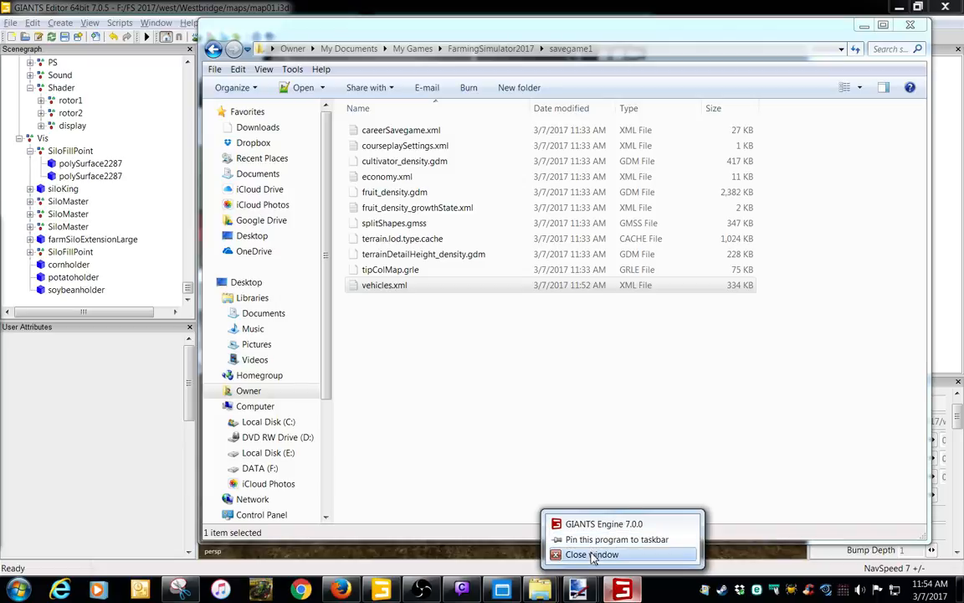
{"action": "left_click", "coordinate": [591, 554]}
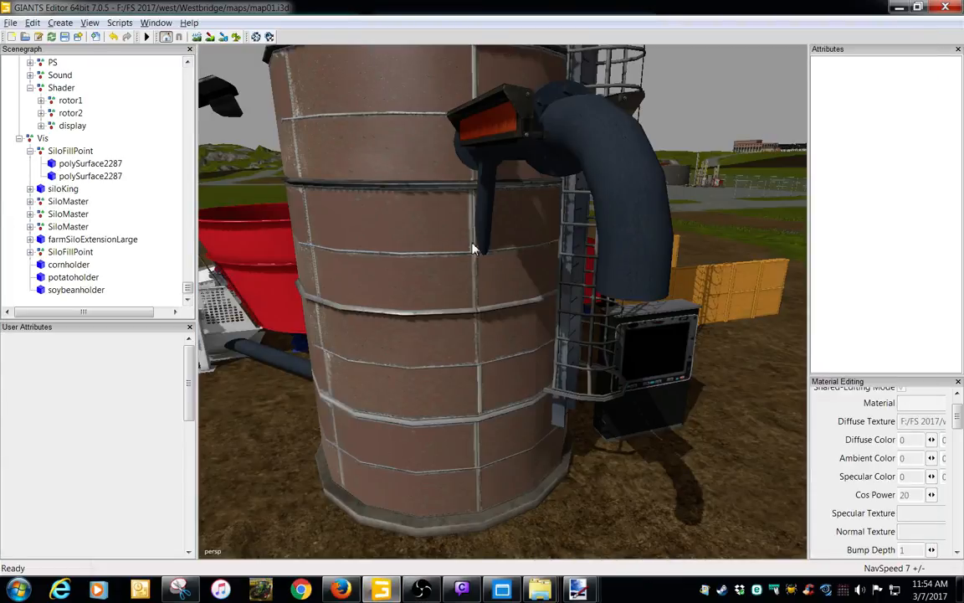
Inspect the user attributes of the silo's Product1 output and its SiloTrigger, including the fill type and fill rate
{"action": "right_click_drag", "start_coordinate": [472, 248], "coordinate": [386, 309], "text": "alt"}
{"action": "left_click", "coordinate": [457, 379]}
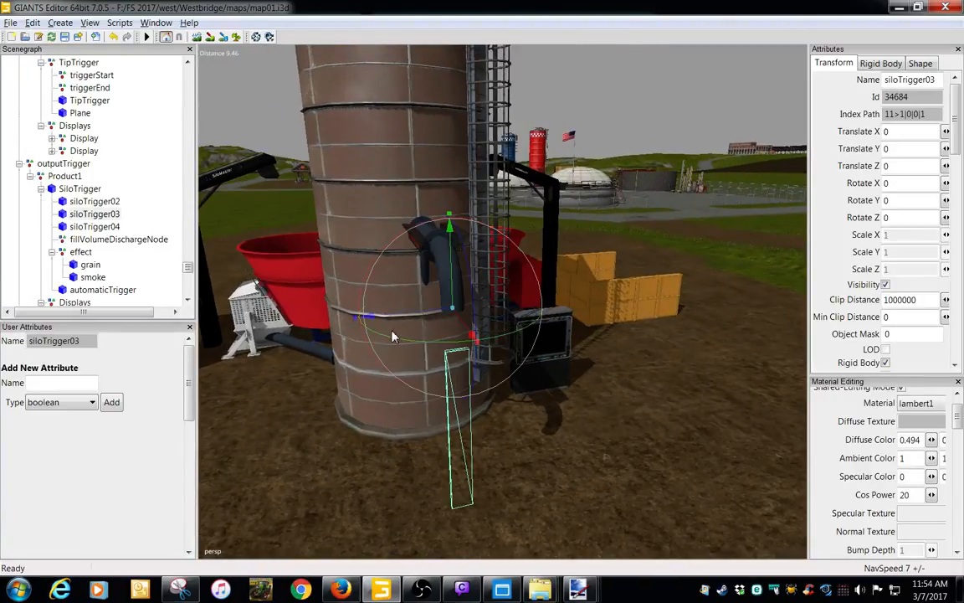
{"action": "left_click", "coordinate": [72, 176]}
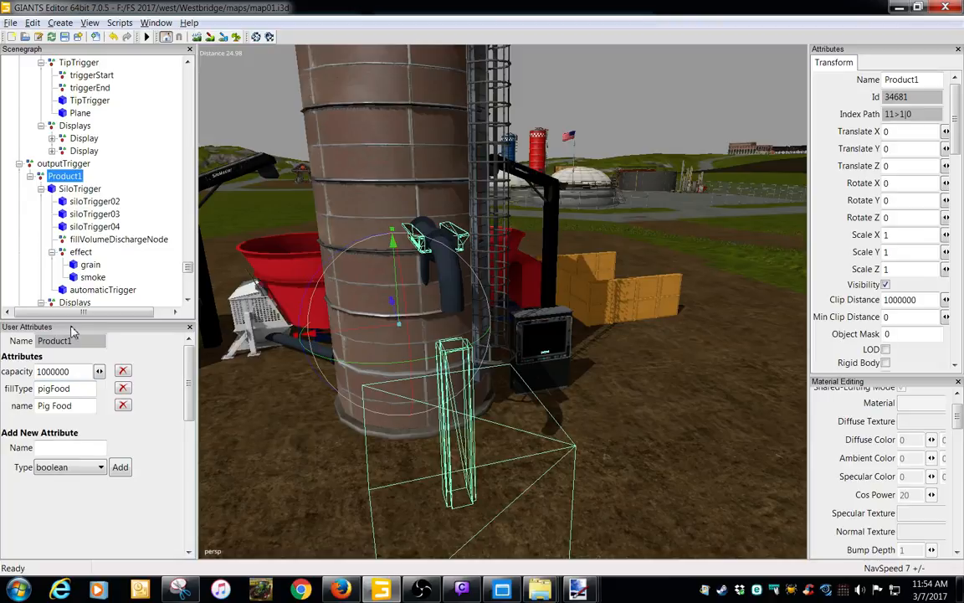
{"action": "left_click", "coordinate": [83, 189]}
{"action": "double_click", "coordinate": [152, 422]}
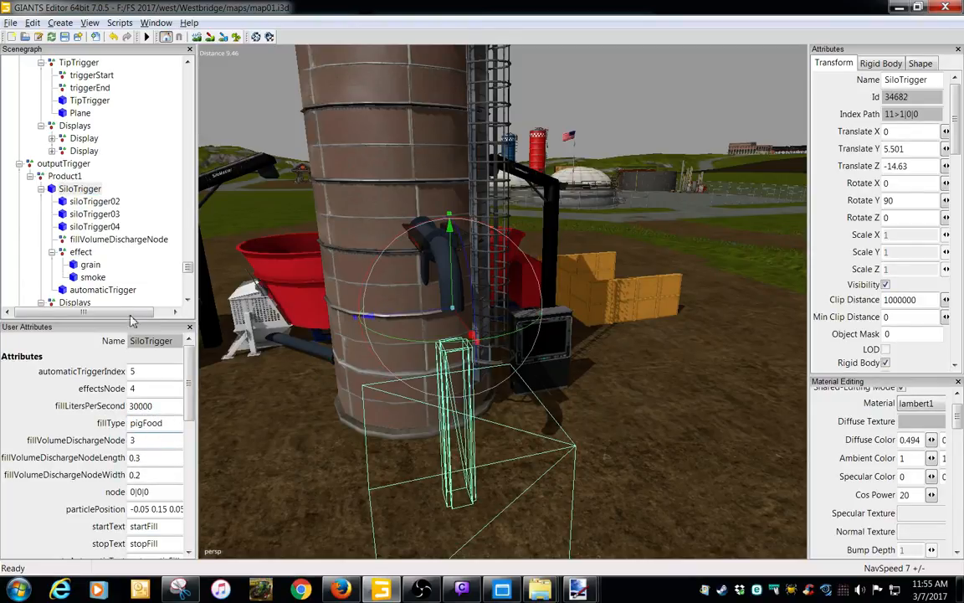
{"action": "left_click", "coordinate": [84, 202]}
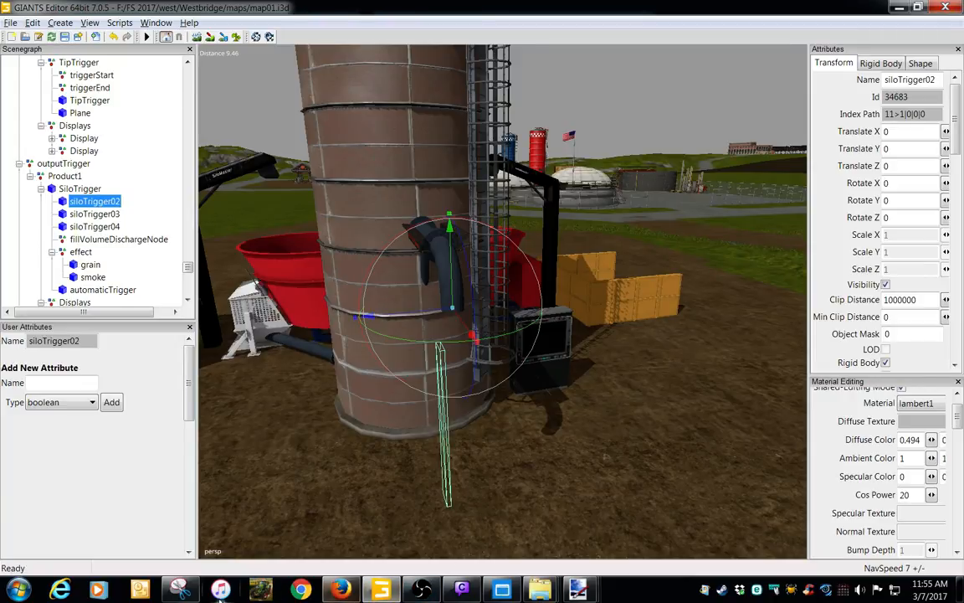
Launch Farming Simulator 17 again and start the Westbridge career savegame
{"action": "left_click", "coordinate": [259, 590]}
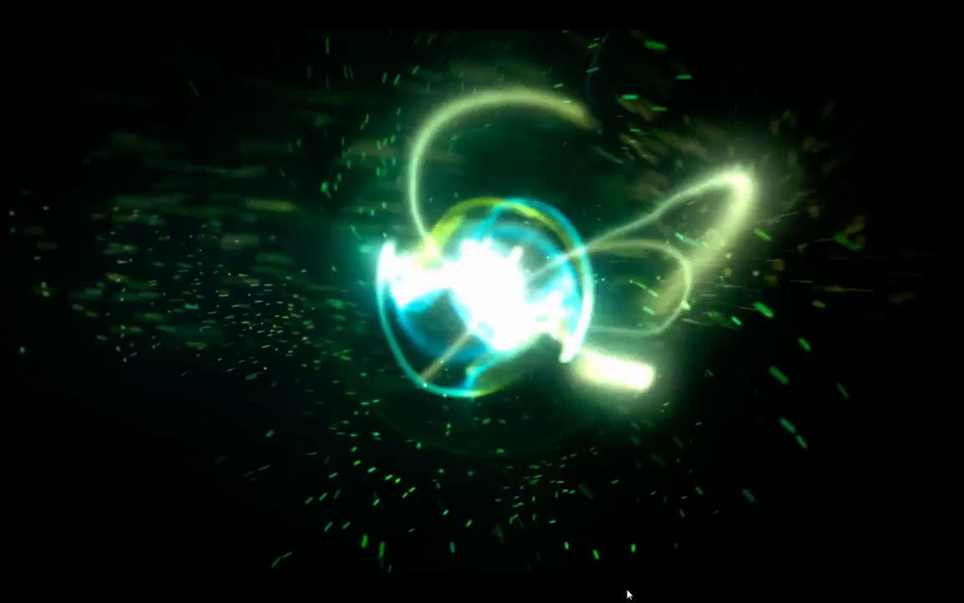
{"action": "left_click", "coordinate": [627, 590]}
{"action": "left_click", "coordinate": [628, 590]}
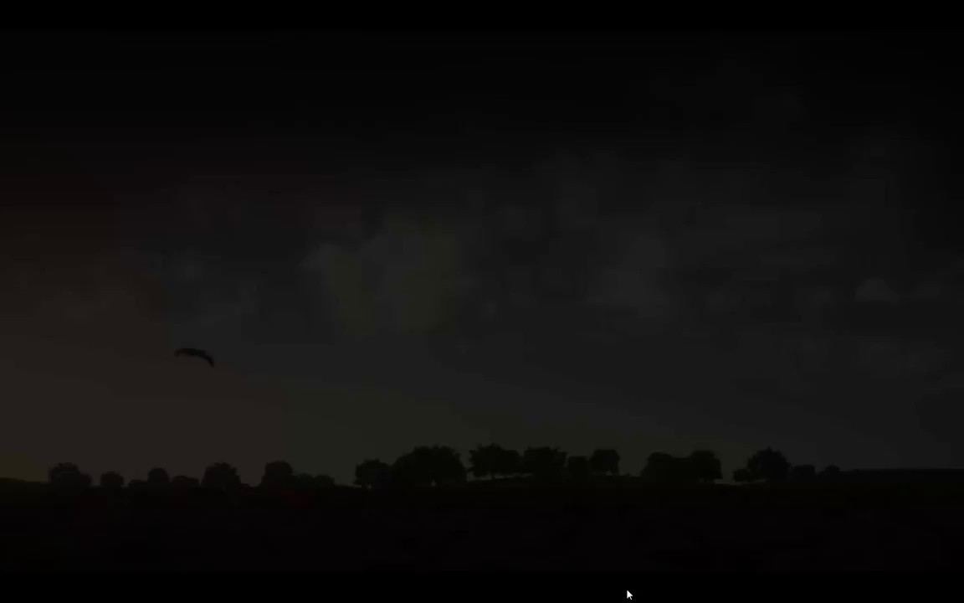
{"action": "left_click", "coordinate": [627, 591]}
{"action": "key", "text": "Return"}
{"action": "key", "text": "Return"}
{"action": "key", "text": "Return"}
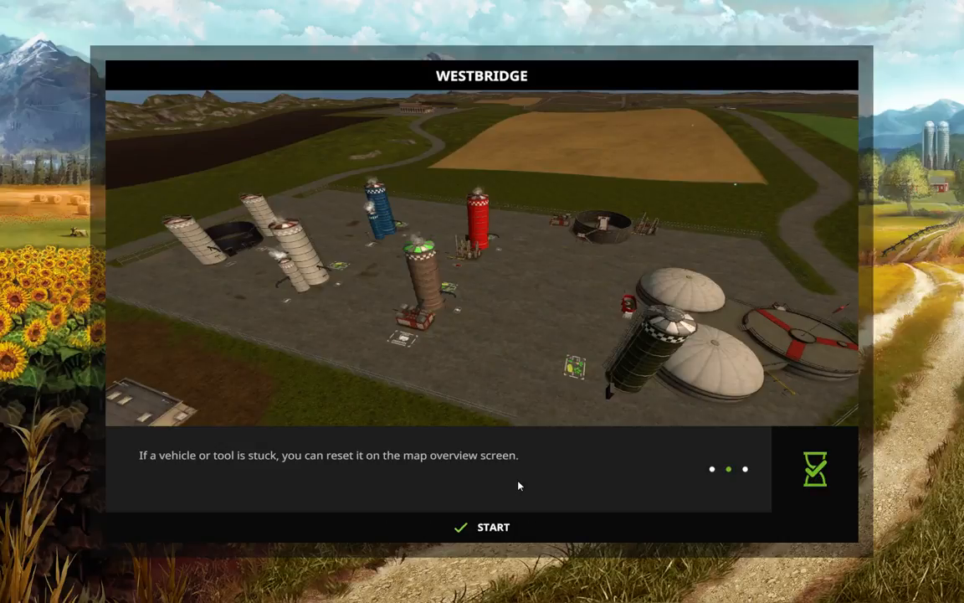
{"action": "left_click", "coordinate": [527, 527]}
Cycle through the vehicles to reach the pig food mixer, drive the silver Lizard truck around to the corn bunker and get out
{"action": "key", "text": "Tab"}
{"action": "key", "text": "Tab"}
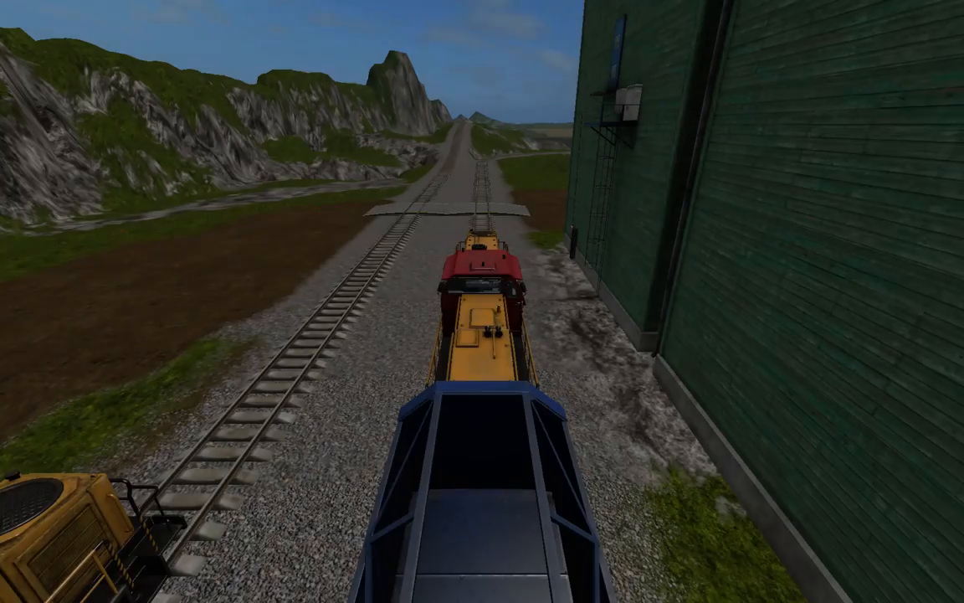
{"action": "key", "text": "Tab"}
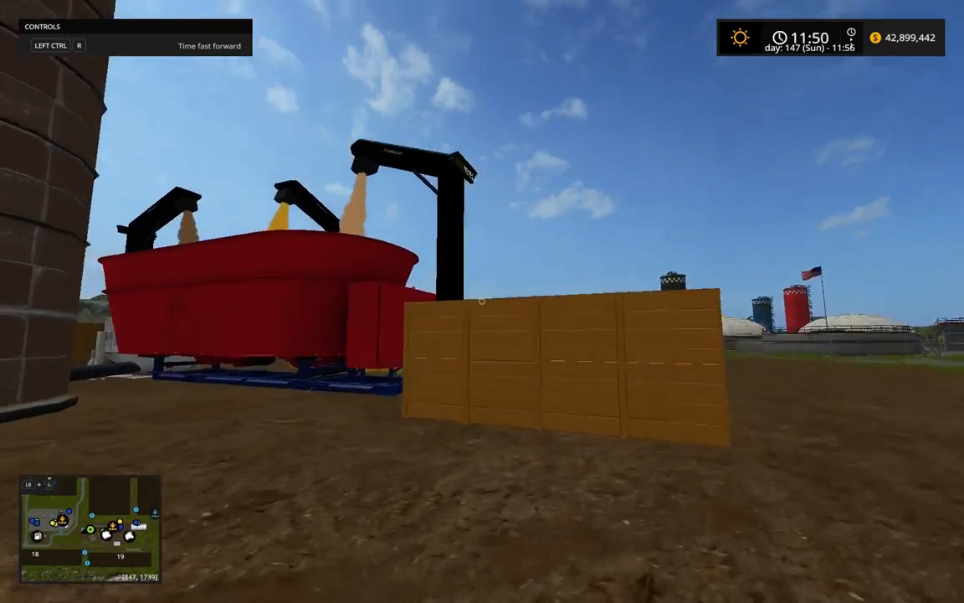
{"action": "key", "text": "e"}
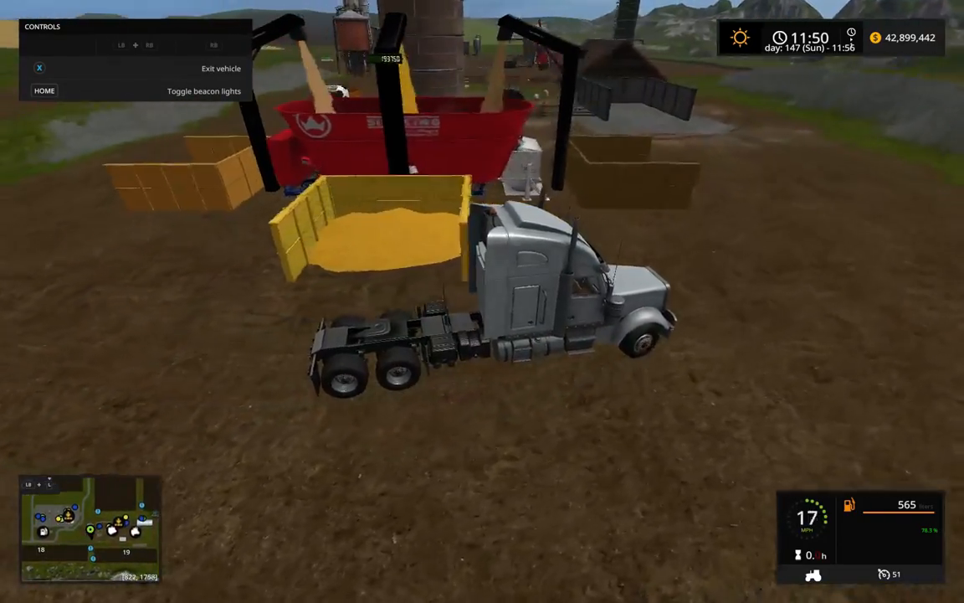
{"action": "key", "text": "e"}
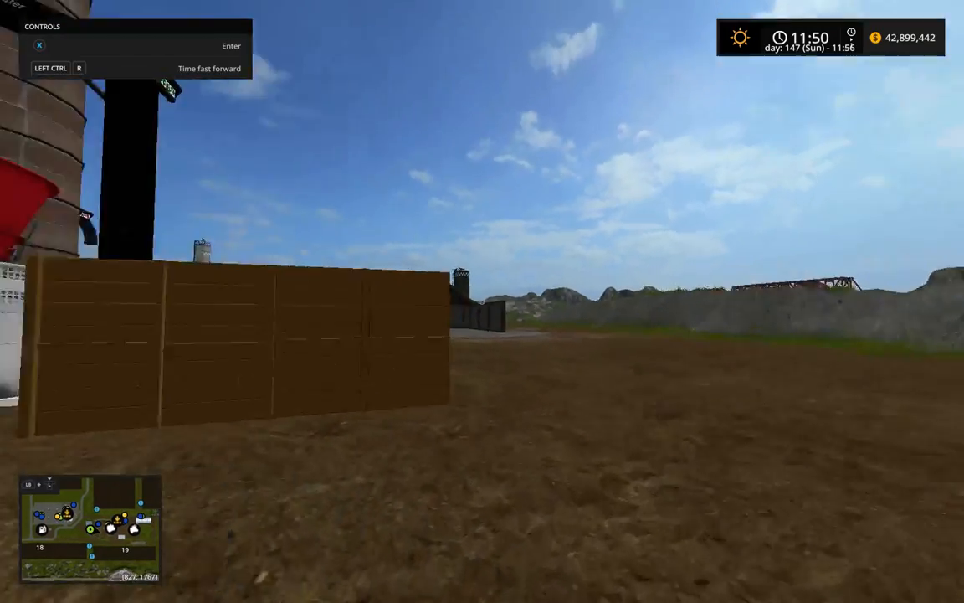